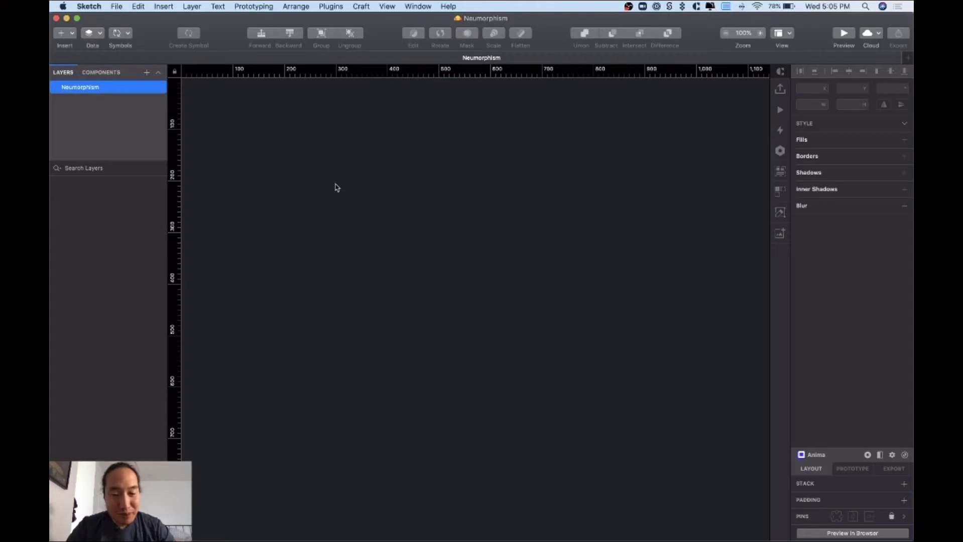
- Add a 414 × 896 iPhone 11 artboard to the Neumorphism page and select it
key(a)
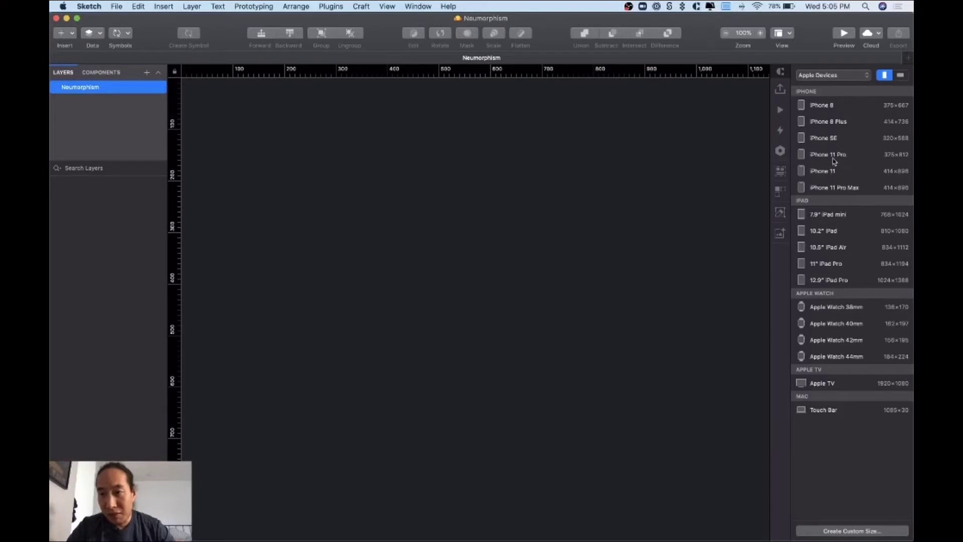
click(837, 176)
click(838, 175)
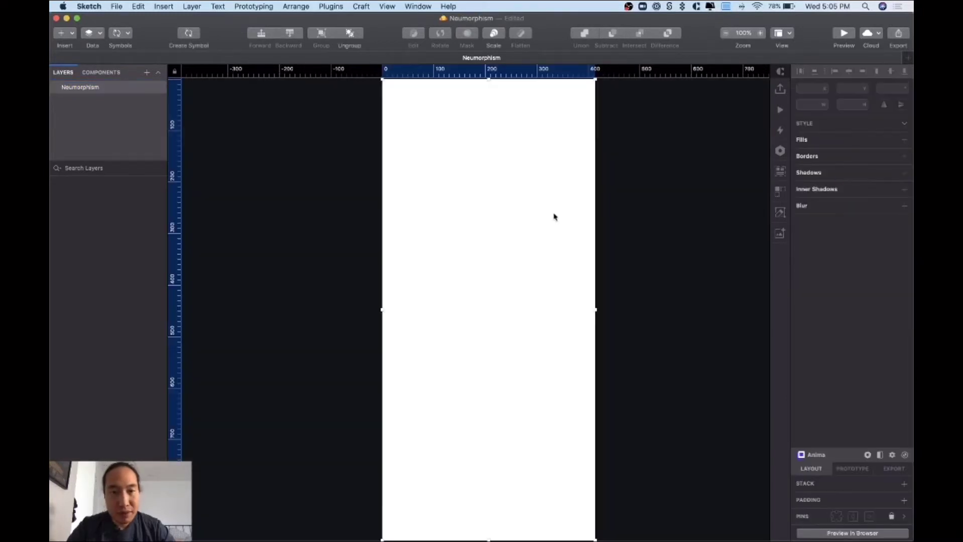
click(399, 152)
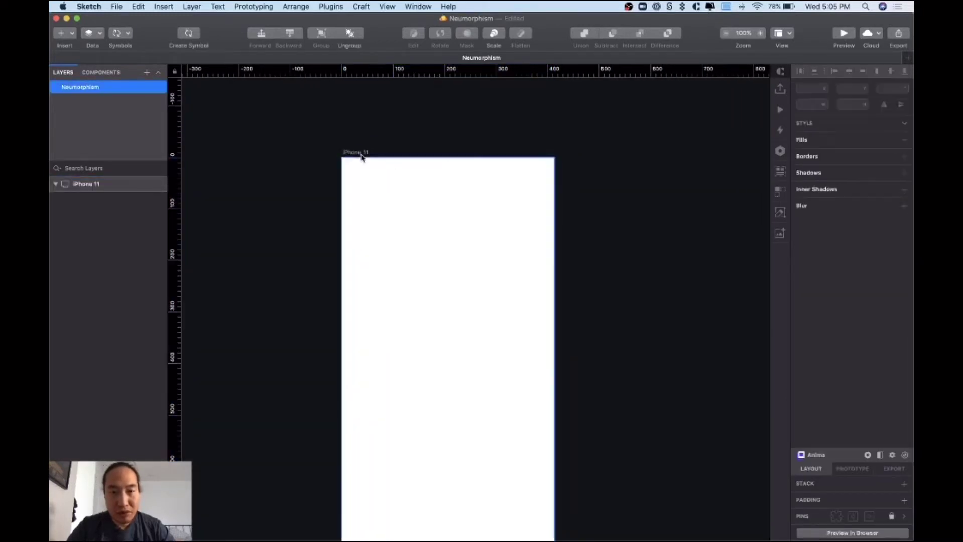
scroll(400, 149, right, 2)
click(321, 167)
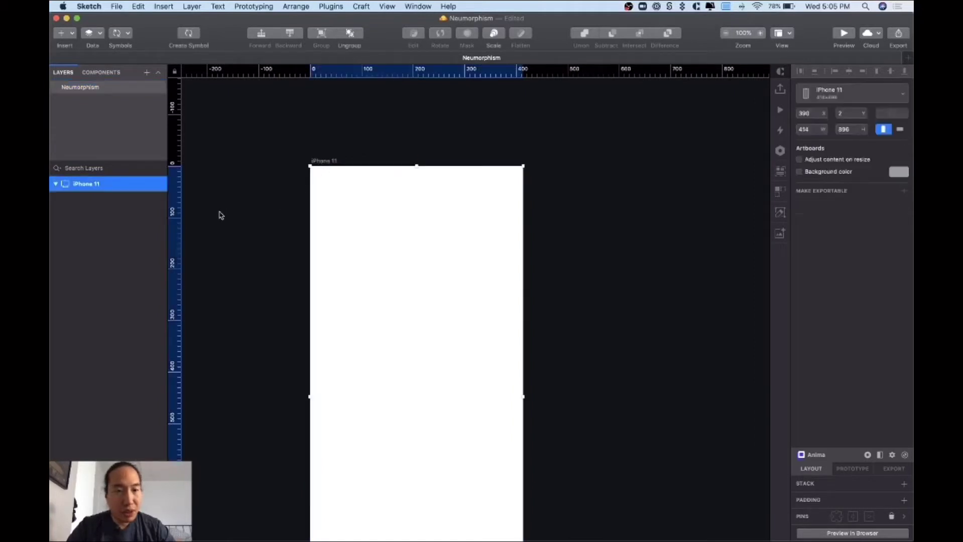
- Rename the iPhone 11 artboard to 'Dark'
double_click(97, 185)
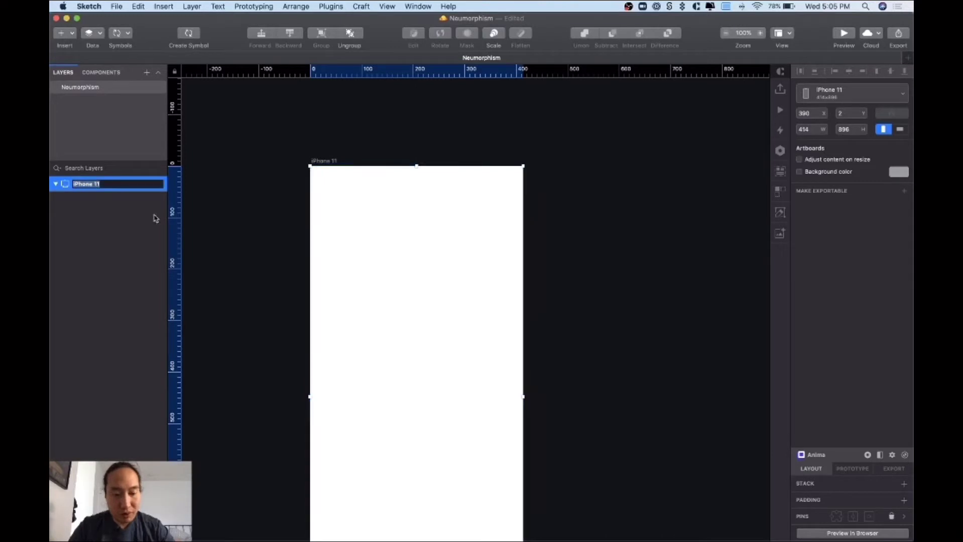
text(Ne)
key(Return)
- Add a 'NEUMORPHISM DARK' title text positioned just above the artboard
key(super+v)
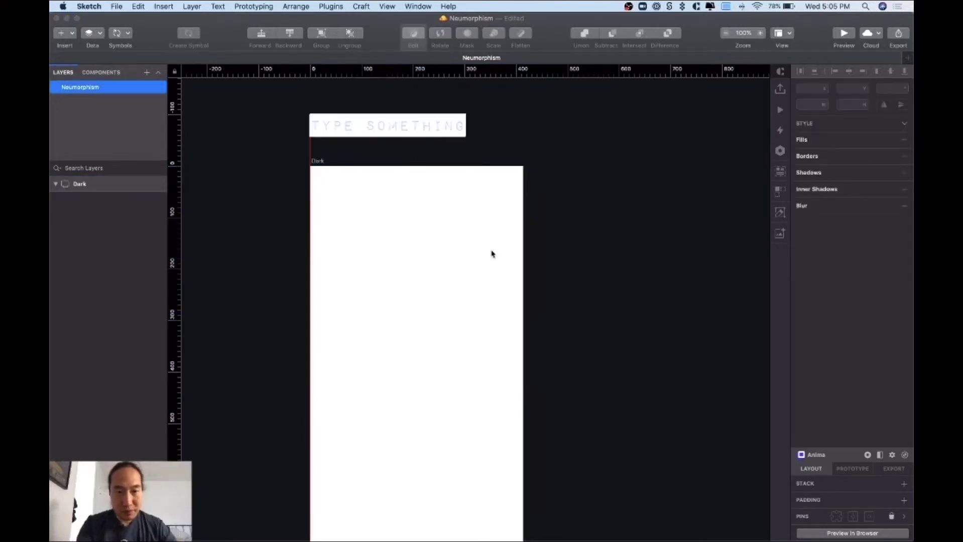
key(Return)
text(NEU)
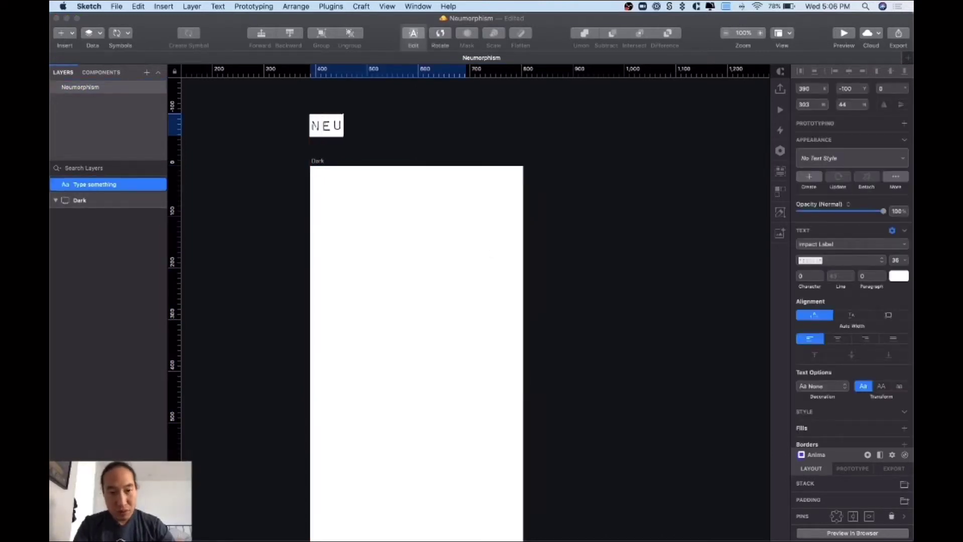
text(MORPHISM )
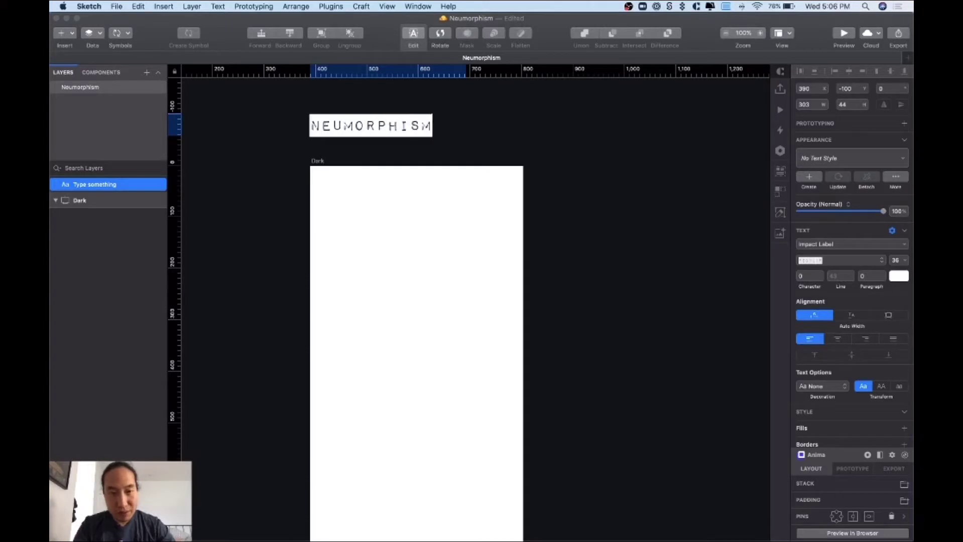
text(DAR)
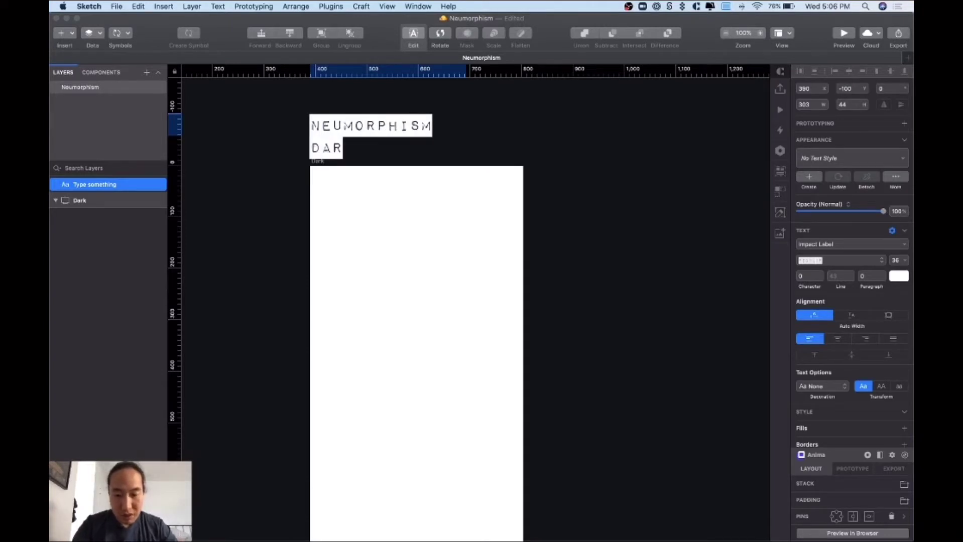
text(K)
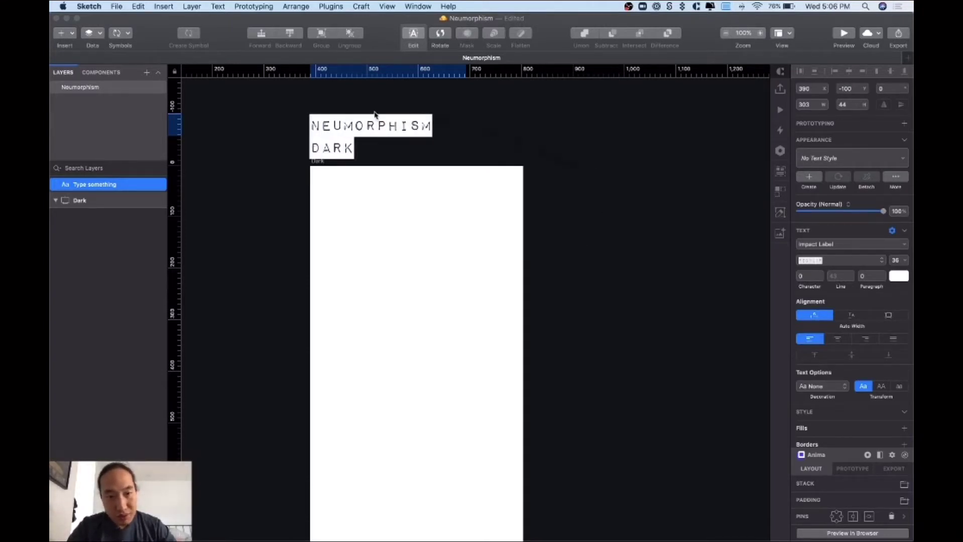
click(374, 110)
drag(366, 119, 366, 104)
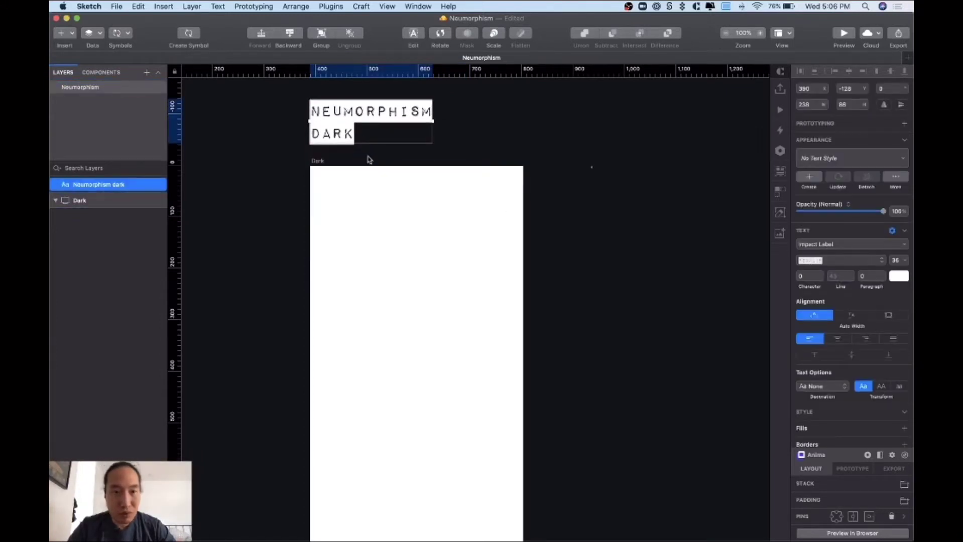
click(470, 156)
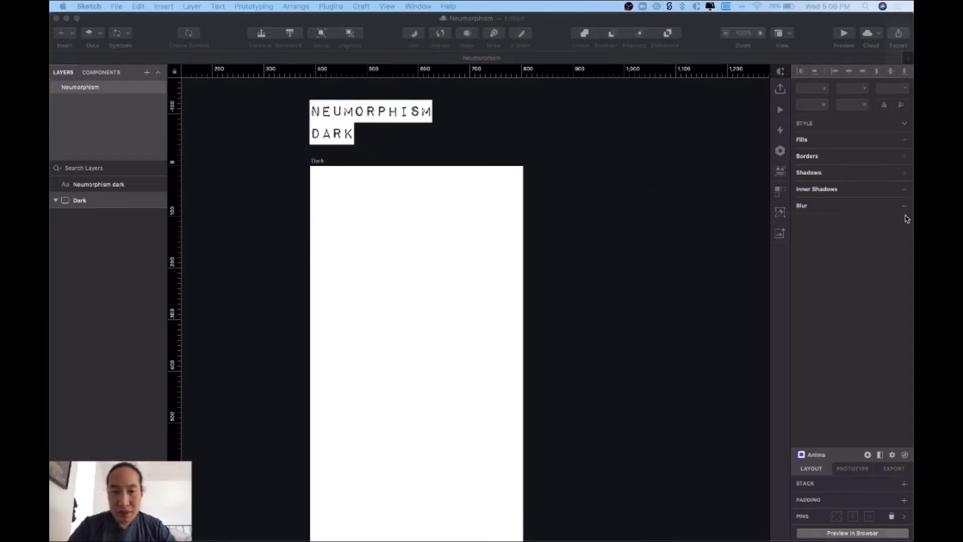
- Turn on the Dark artboard's background colour and set it to hex 1A1B1E
click(317, 162)
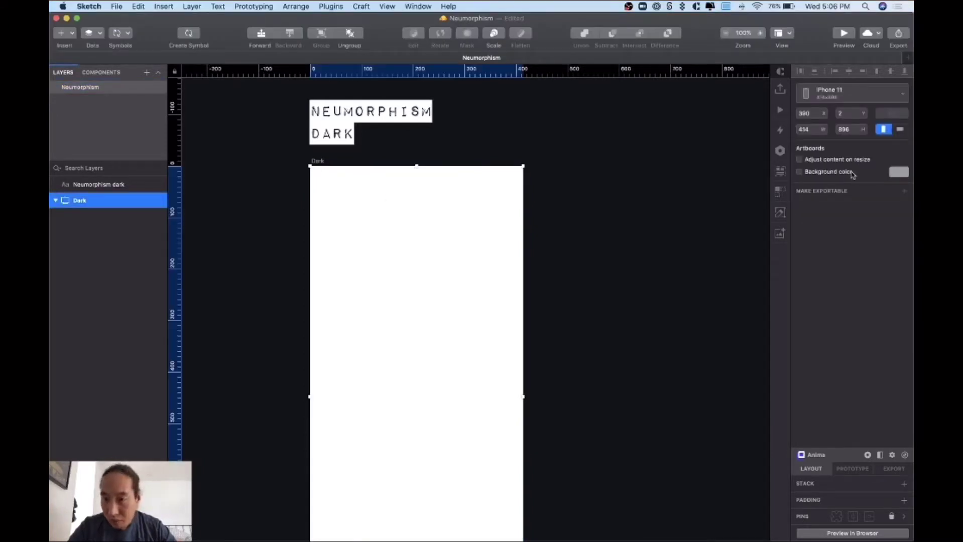
click(852, 173)
click(896, 173)
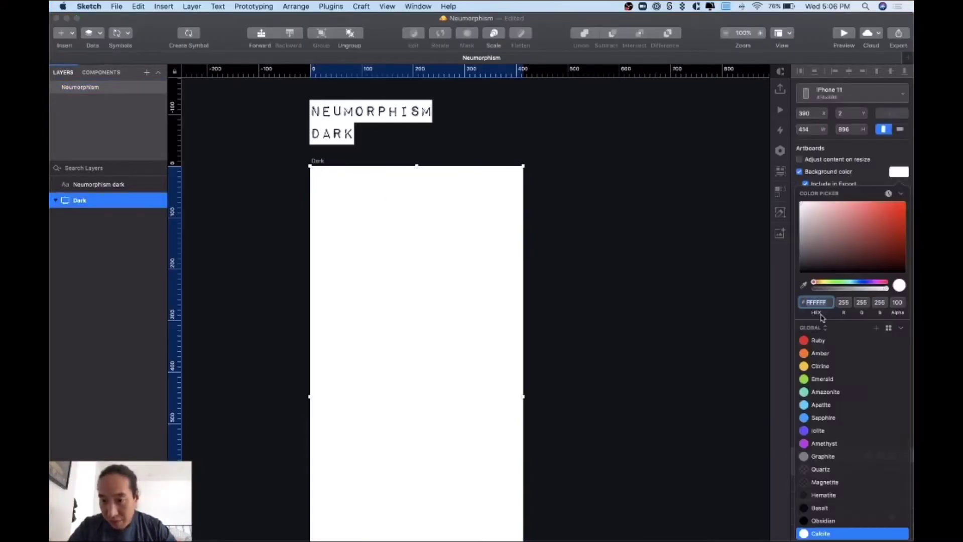
click(815, 303)
text(1)
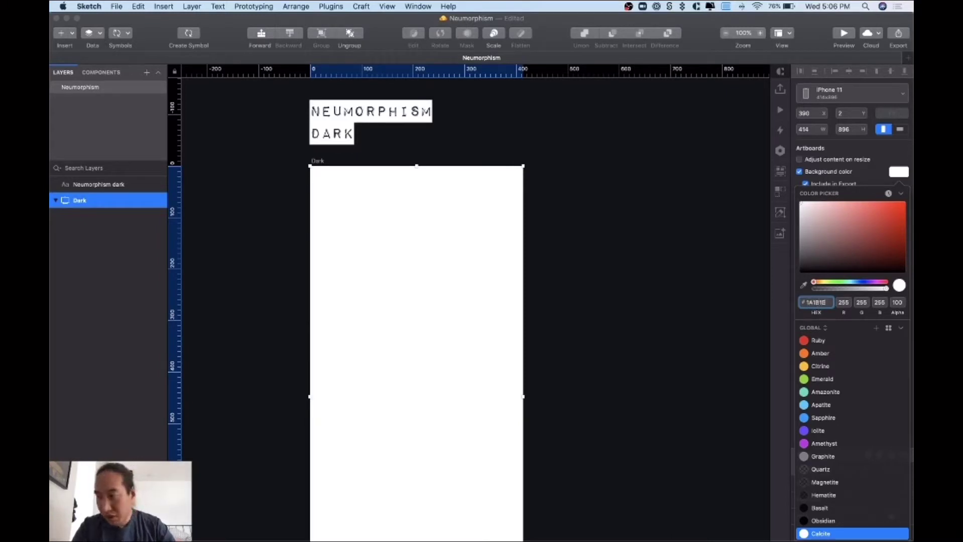
text(A1B1E)
key(Return)
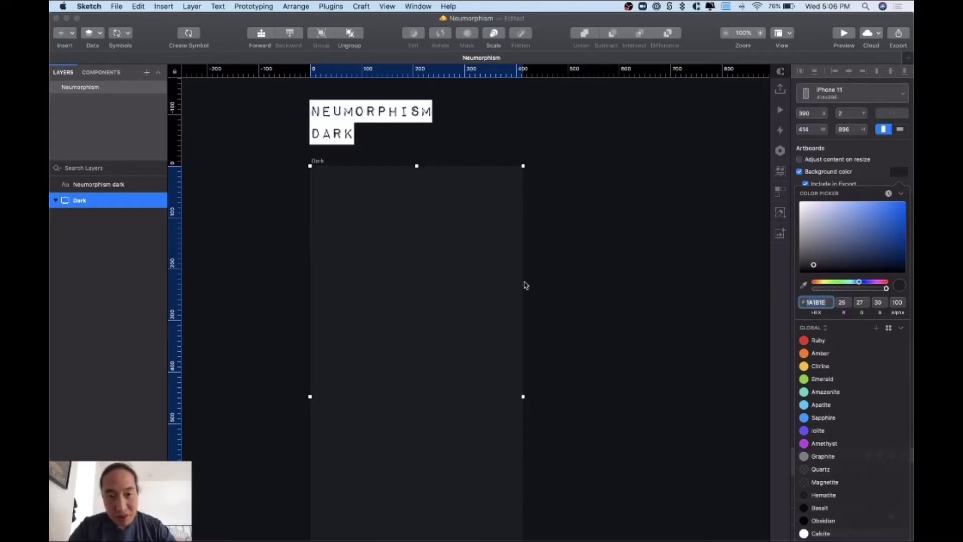
click(567, 304)
scroll(567, 304, down, 2)
scroll(568, 305, left, 1)
click(602, 298)
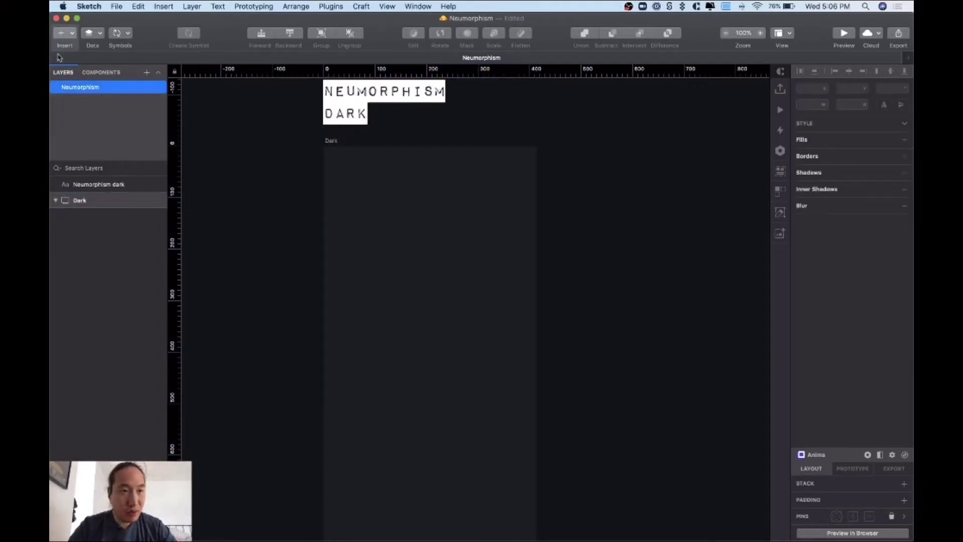
- Draw a 200 × 200 square in the upper middle of the Dark artboard
click(66, 36)
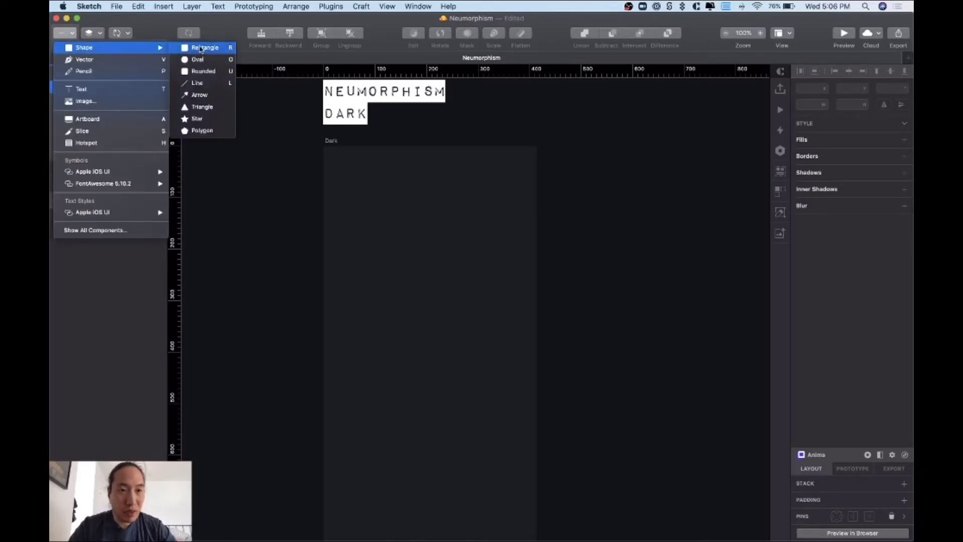
click(443, 242)
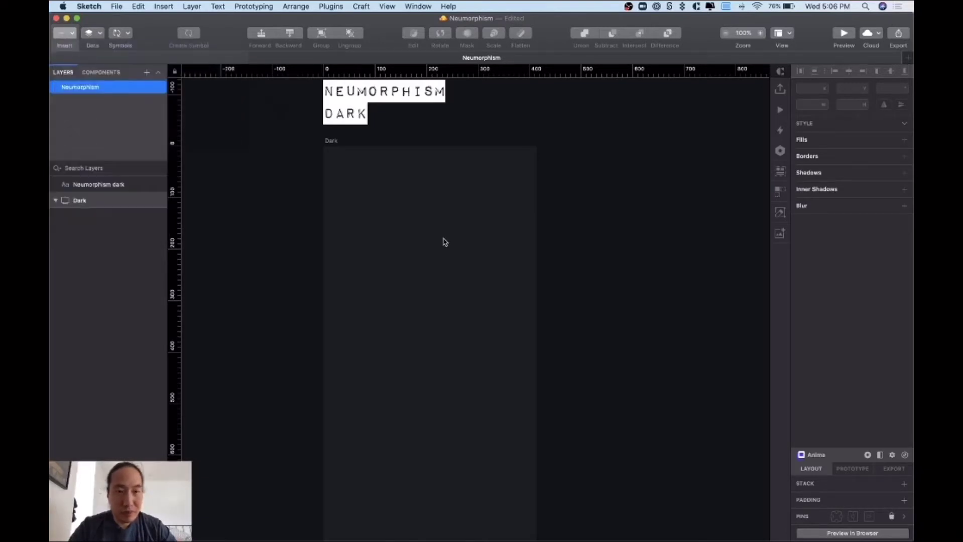
click(366, 210)
key(r)
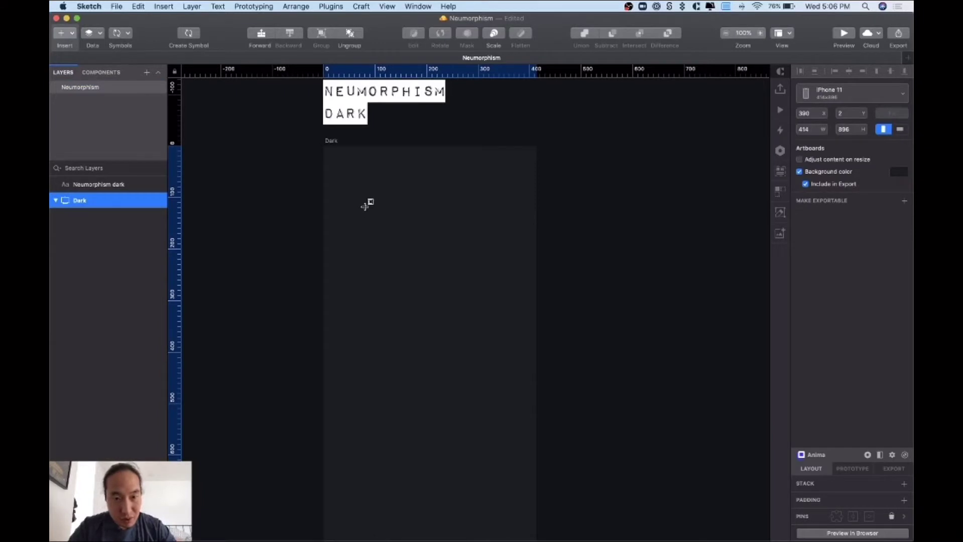
drag(365, 207, 455, 297)
drag(415, 262, 440, 266)
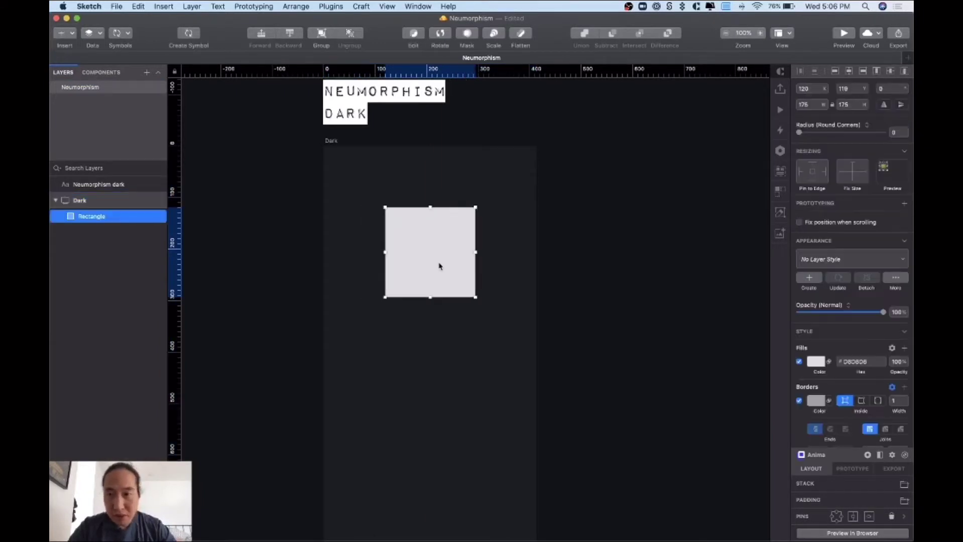
click(805, 103)
text(200)
key(Tab)
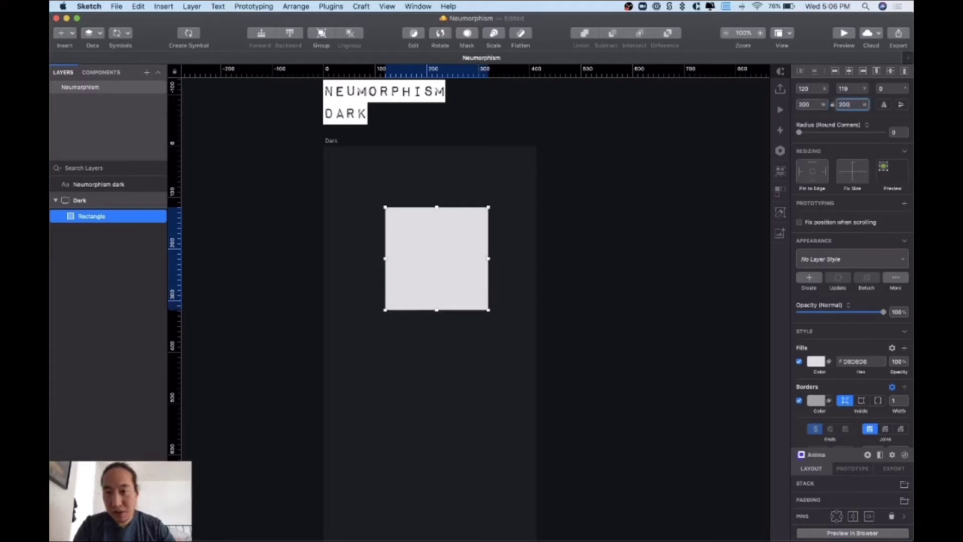
drag(441, 267, 432, 264)
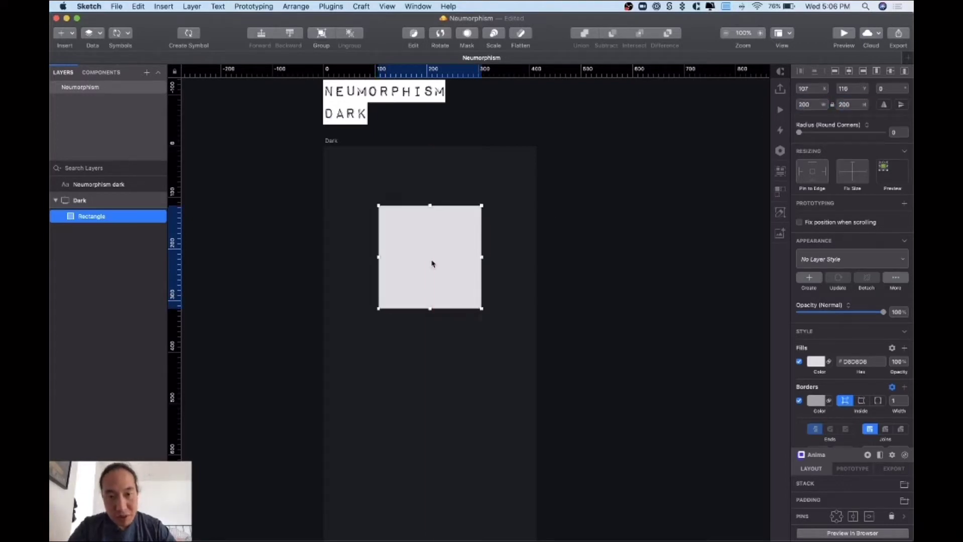
click(571, 270)
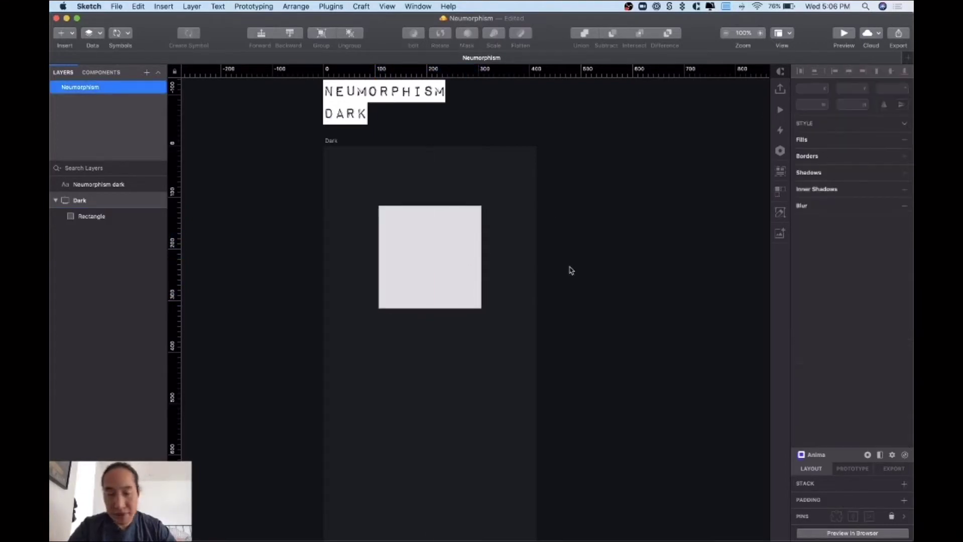
- Round the square's corners to a radius of about 10
click(450, 269)
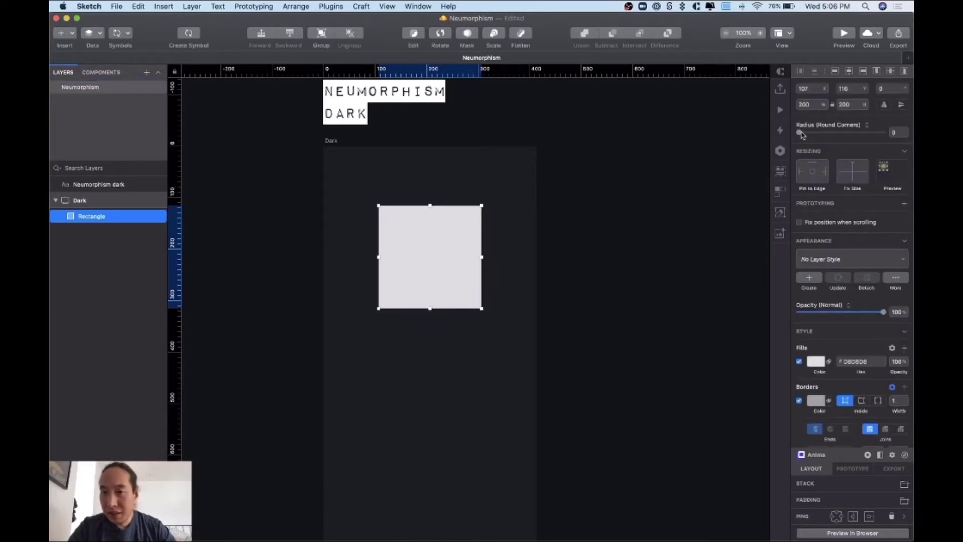
drag(799, 132, 831, 135)
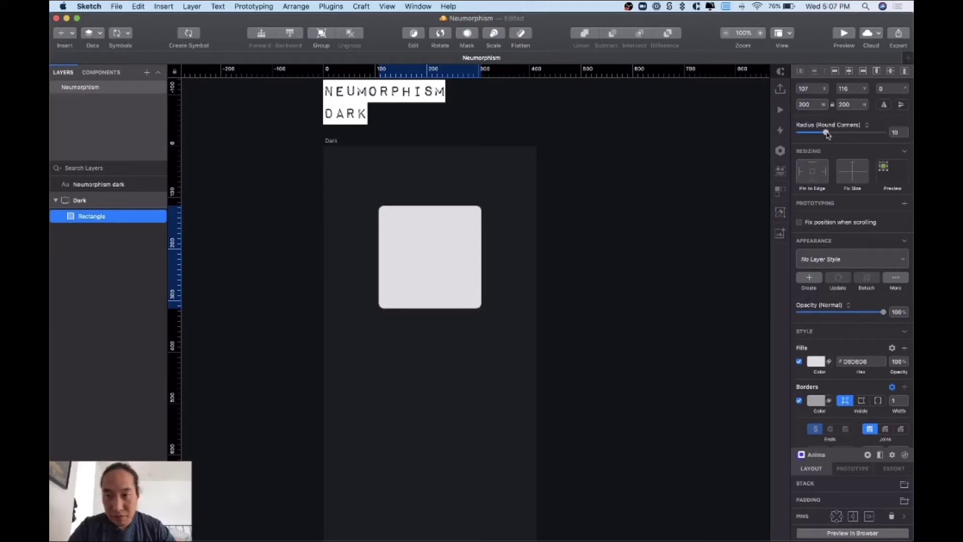
click(522, 262)
click(466, 263)
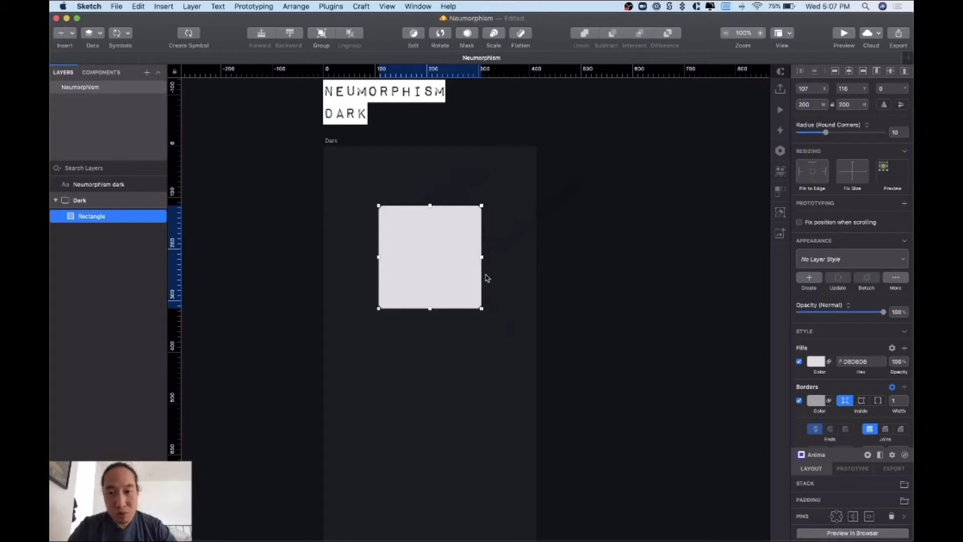
- Copy the artboard's 1A1B1E background hex and apply it as the rectangle's fill
click(332, 141)
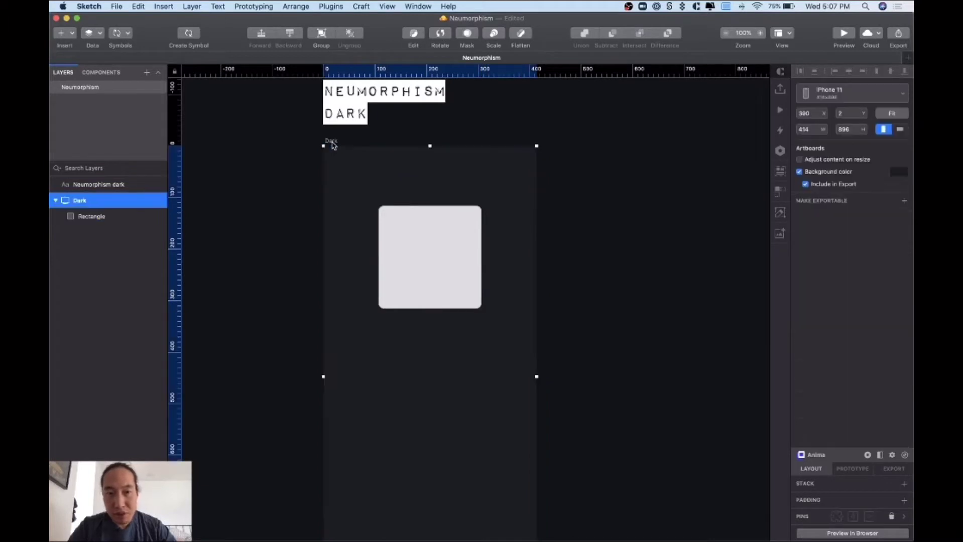
click(900, 173)
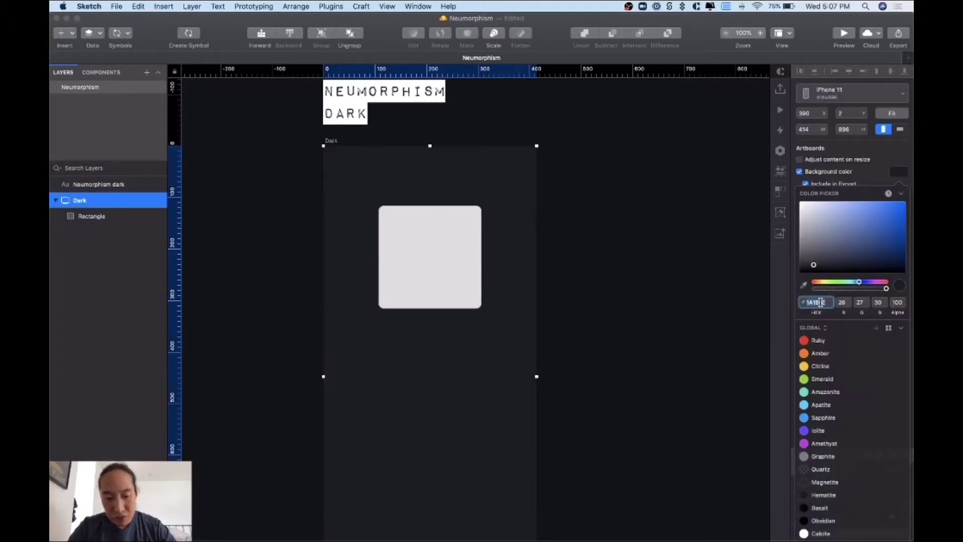
key(super+c)
click(563, 289)
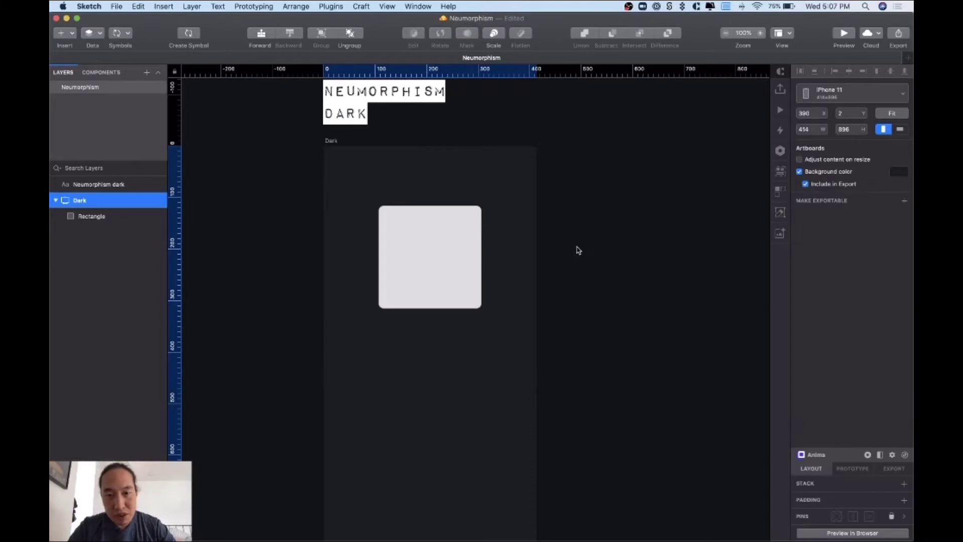
click(437, 257)
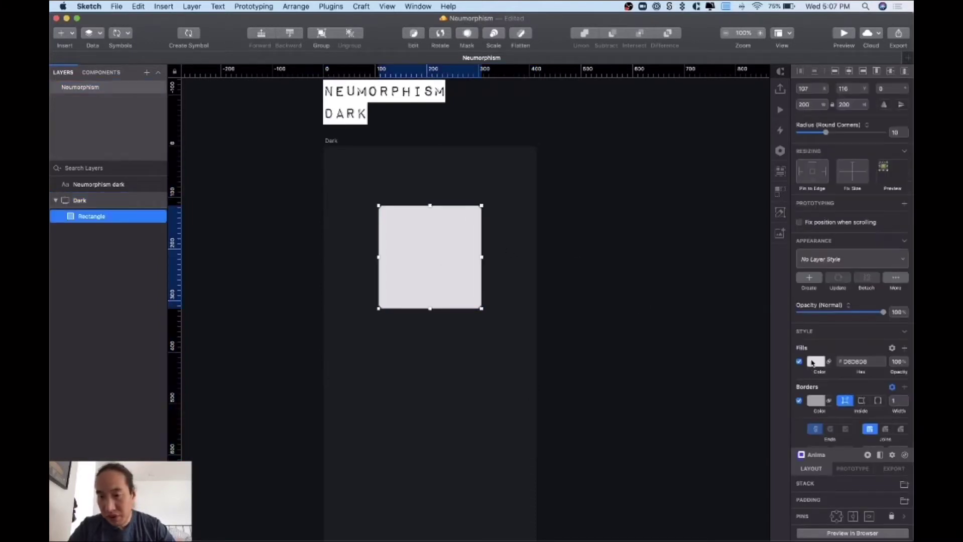
click(813, 361)
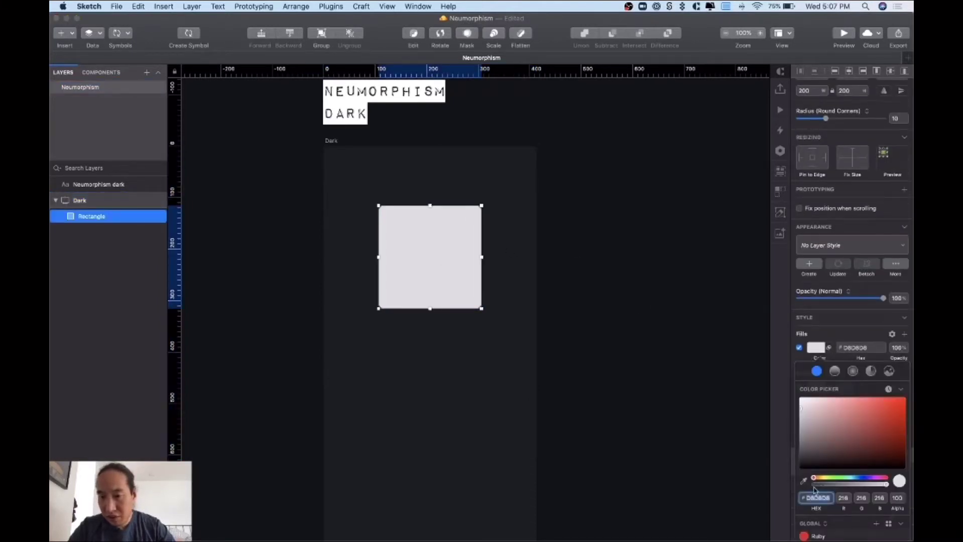
key(super+v)
key(Return)
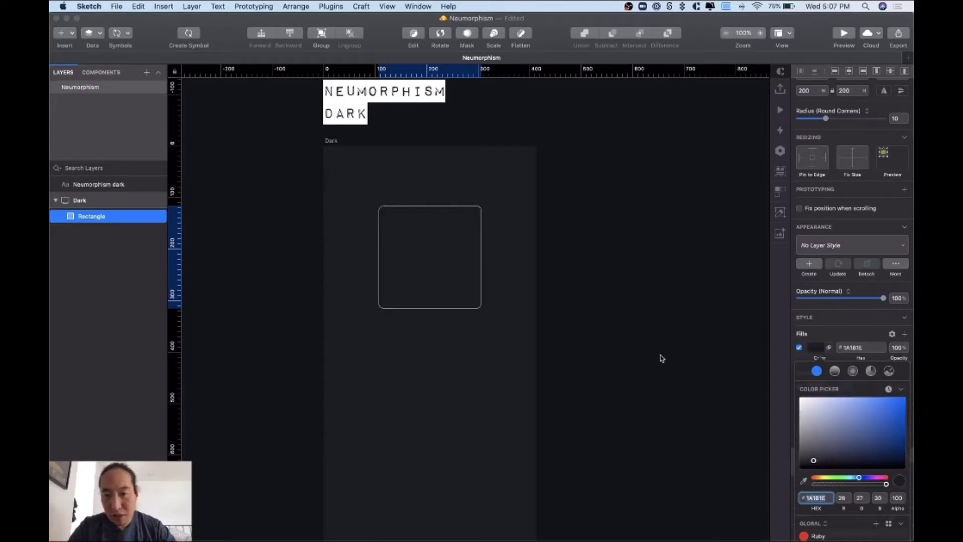
key(Escape)
click(799, 401)
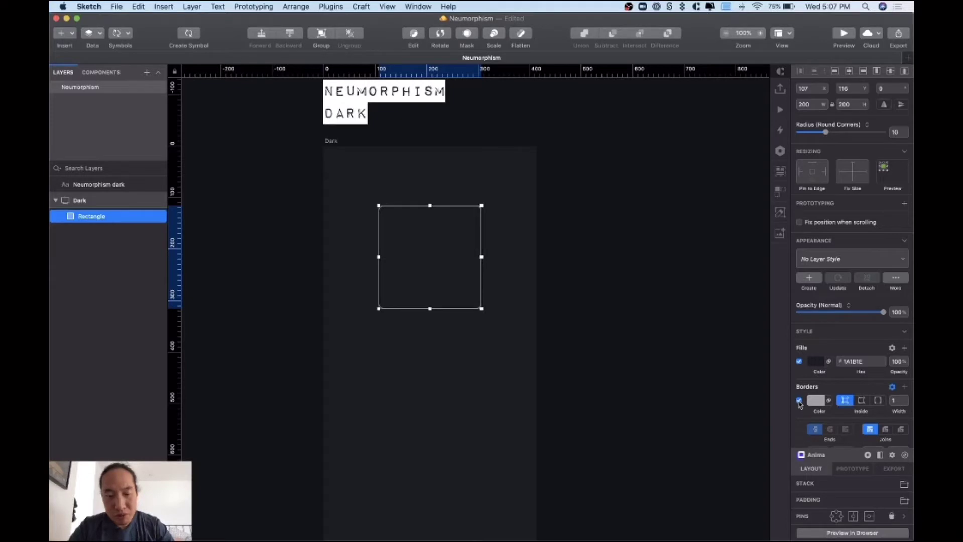
- Turn off and delete the rectangle's border
click(799, 401)
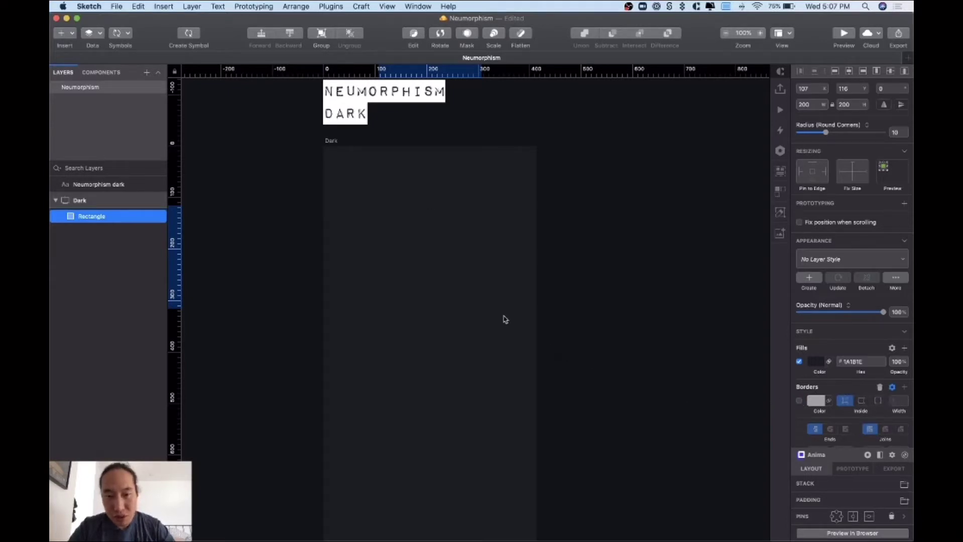
click(880, 388)
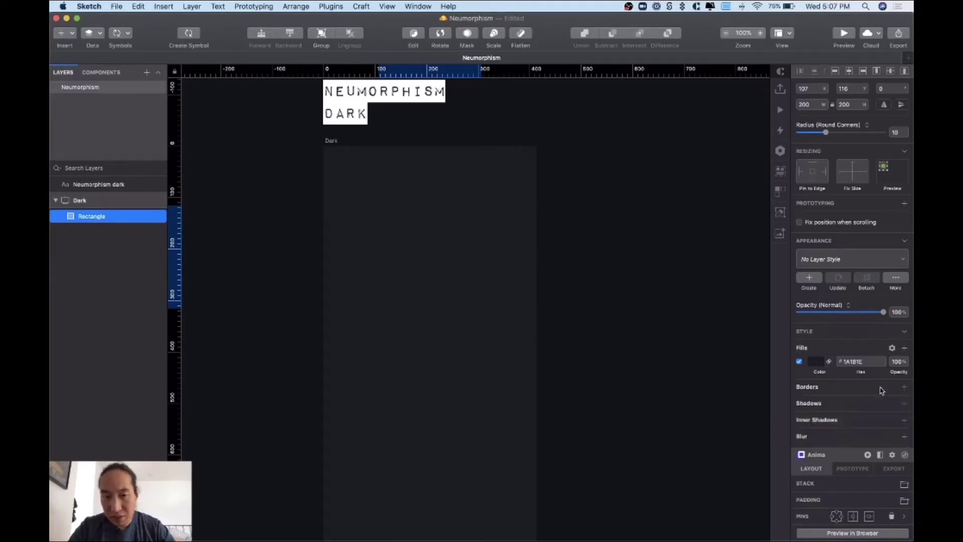
click(602, 329)
click(440, 276)
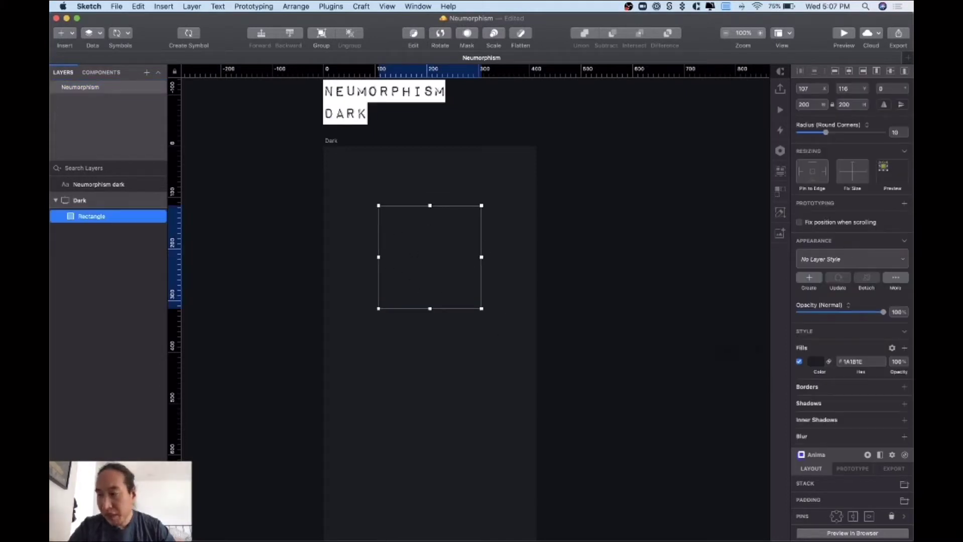
- Add a shadow to the square with X -10, Y -10 and blur 20
key(super+Tab)
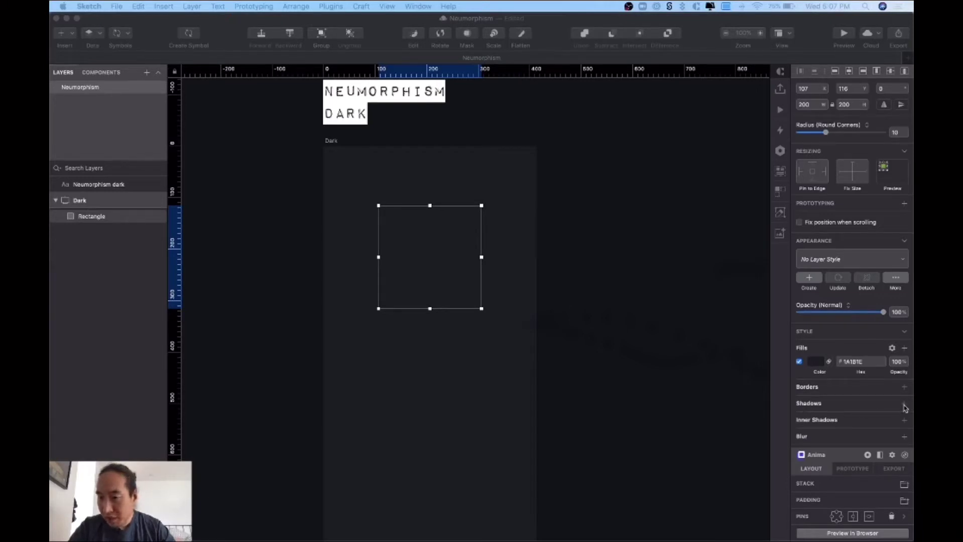
click(905, 408)
click(905, 408)
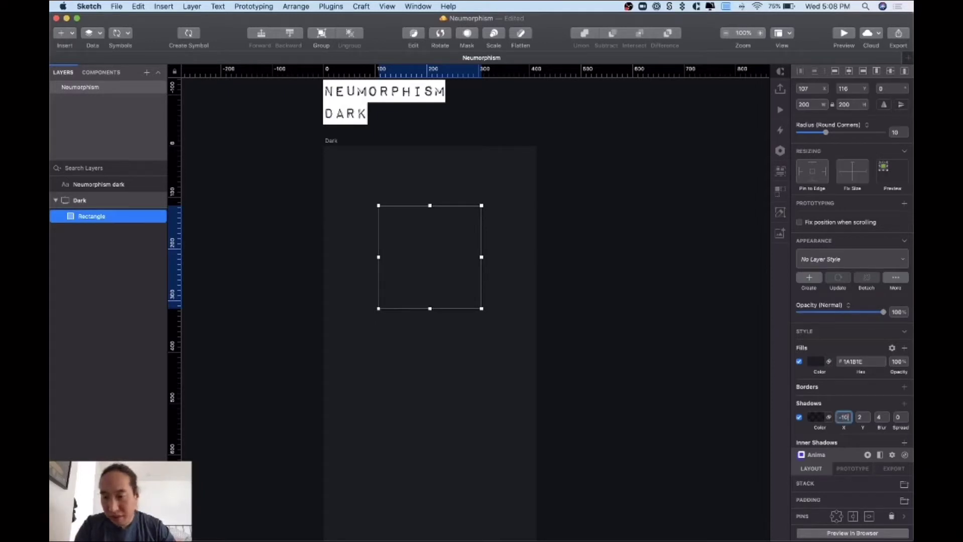
key(Tab)
text(-)
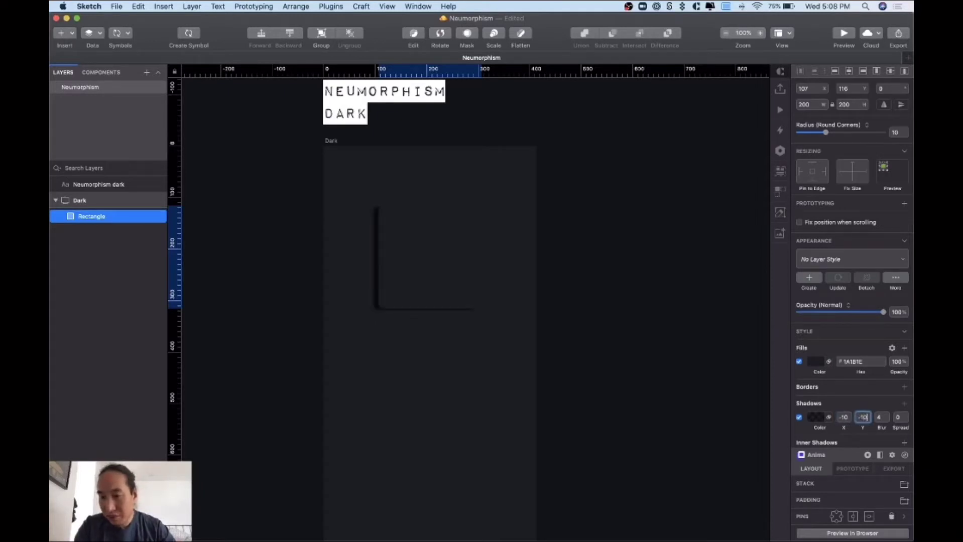
text(10)
key(Tab)
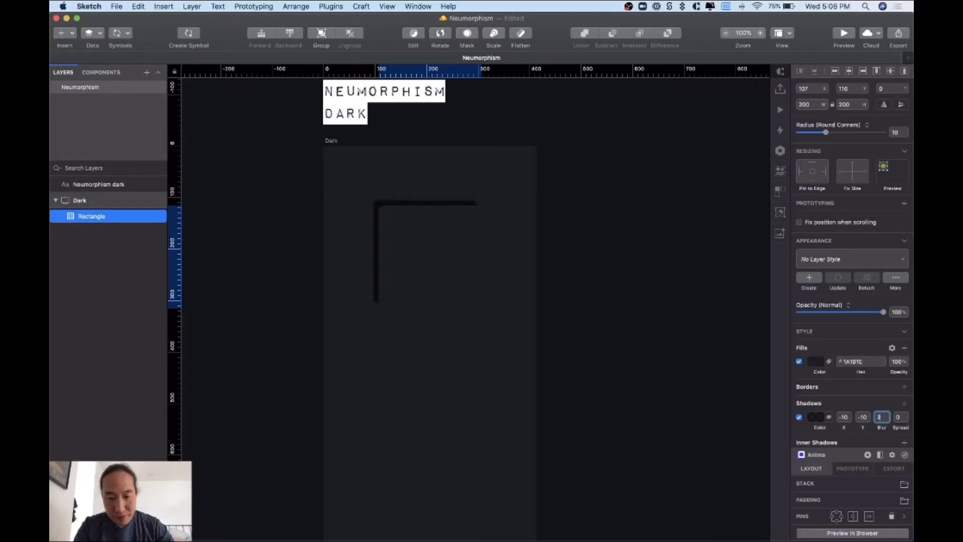
text(20)
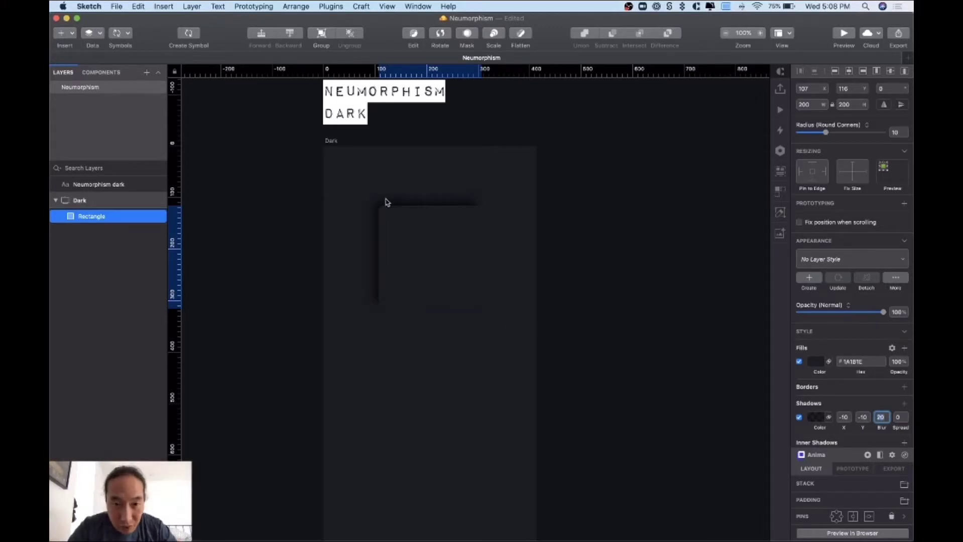
key(Return)
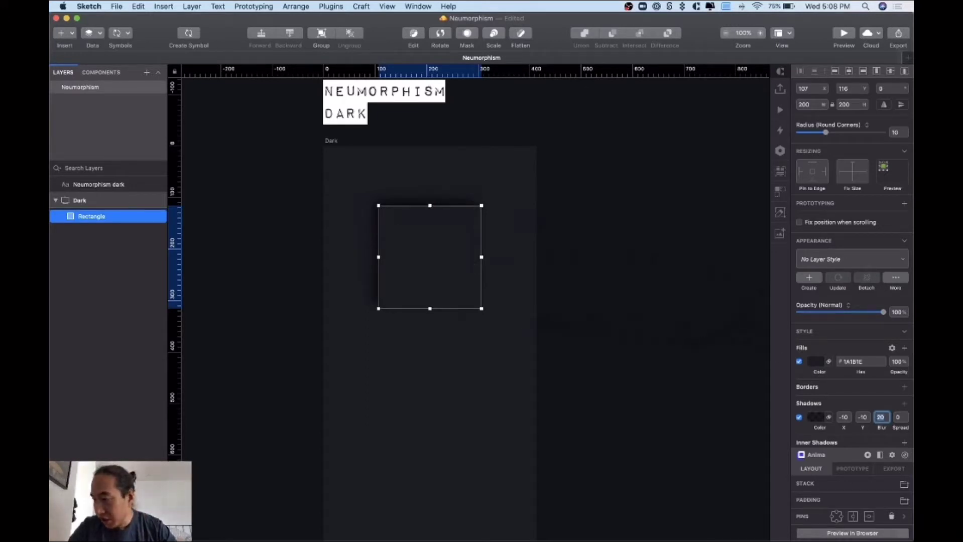
- Set that shadow's colour to hex 242529 and zoom in to check it
key(super+Tab)
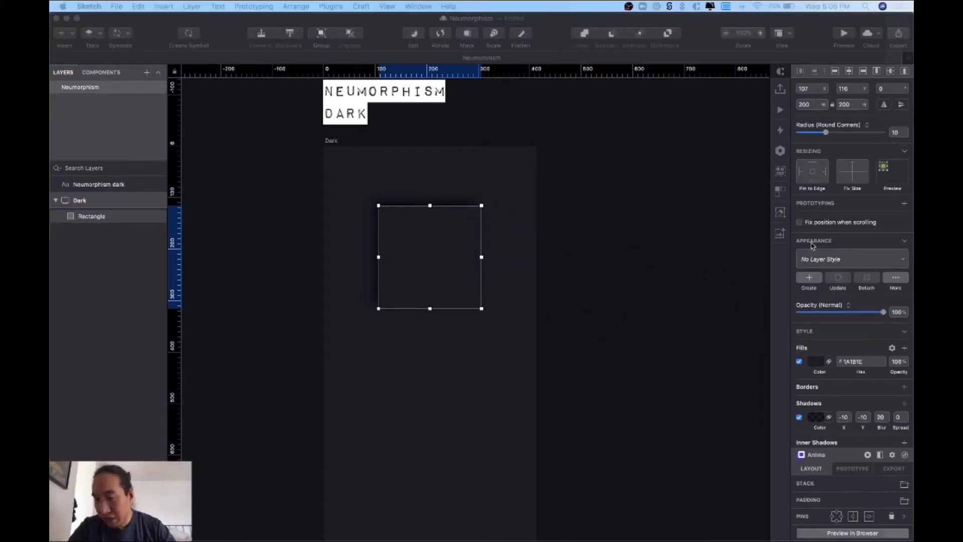
click(817, 421)
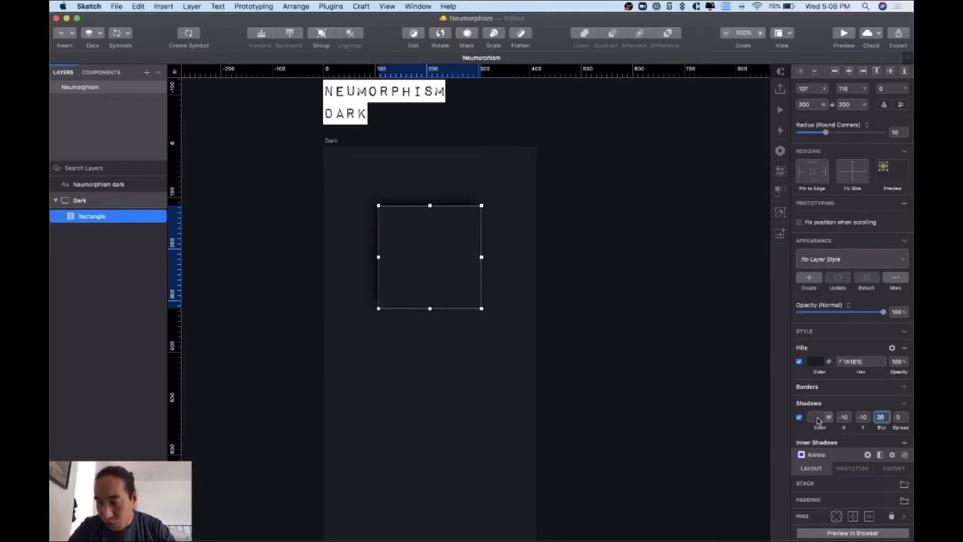
click(817, 420)
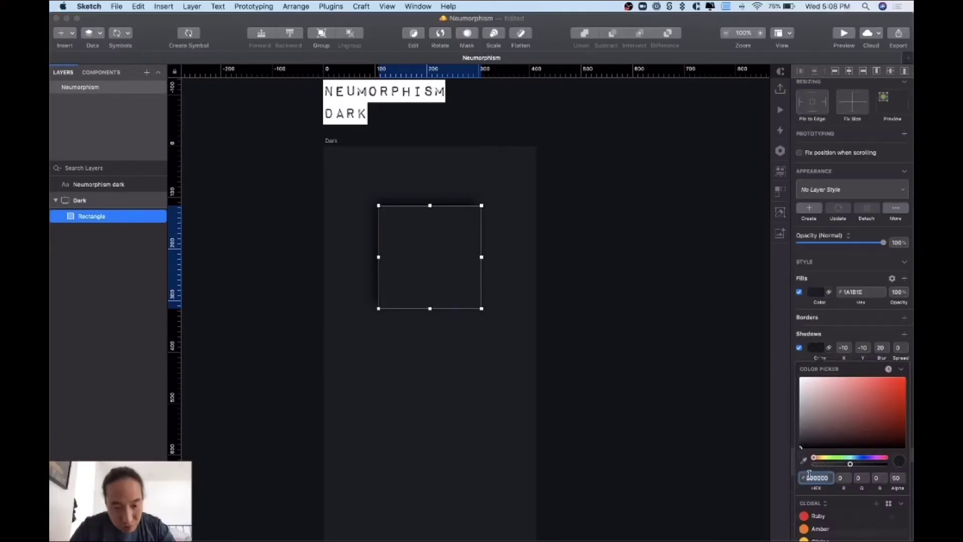
text(24)
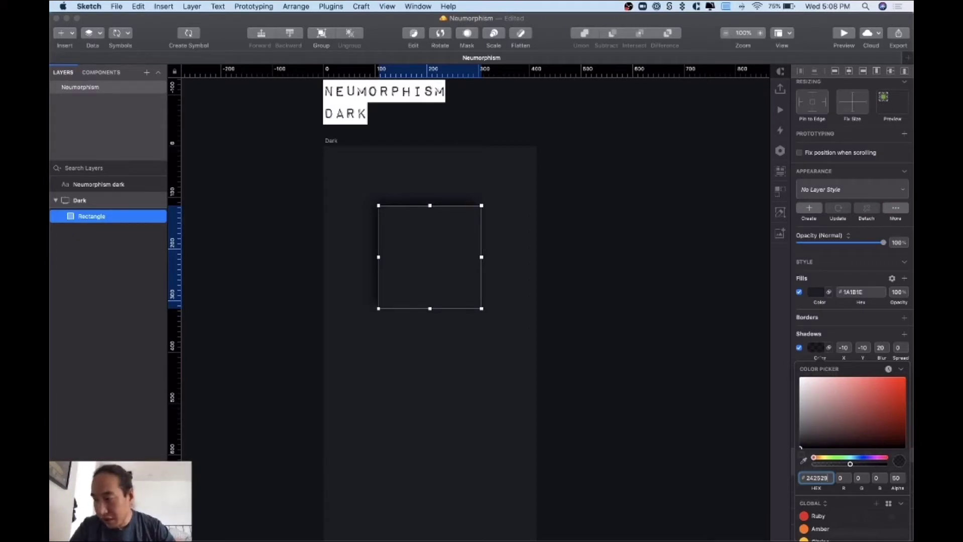
text(2529)
key(Return)
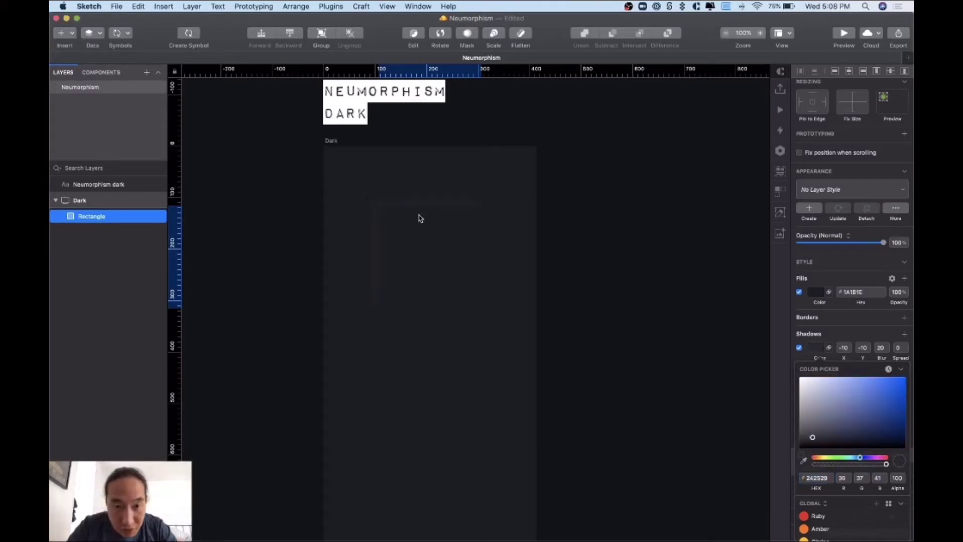
click(408, 186)
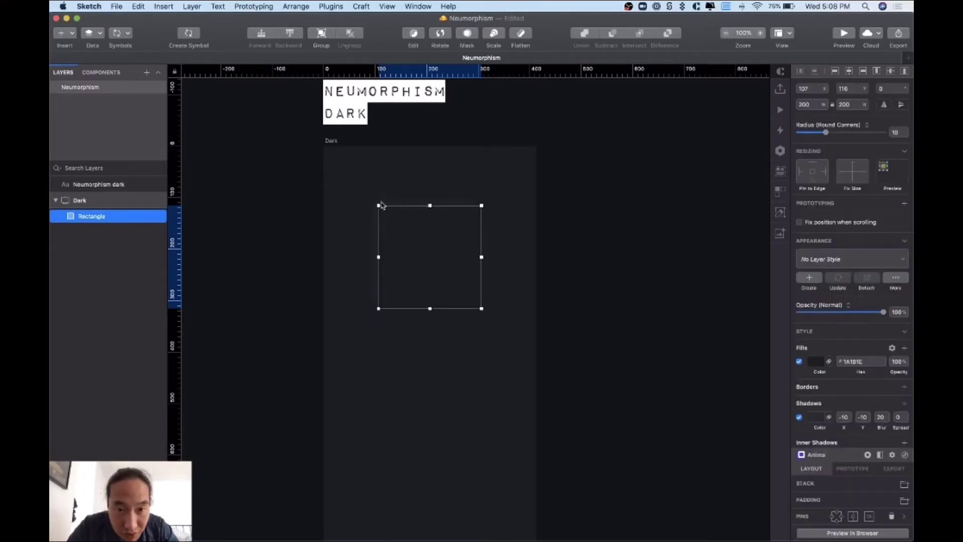
click(459, 191)
key(super+plus)
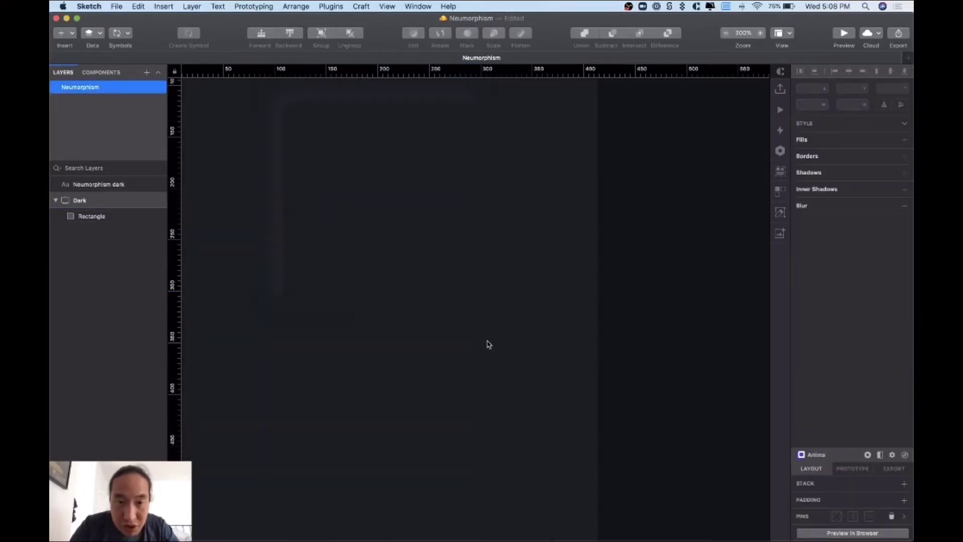
- Add a second shadow coloured pure black at 82% opacity
scroll(488, 342, up, 3)
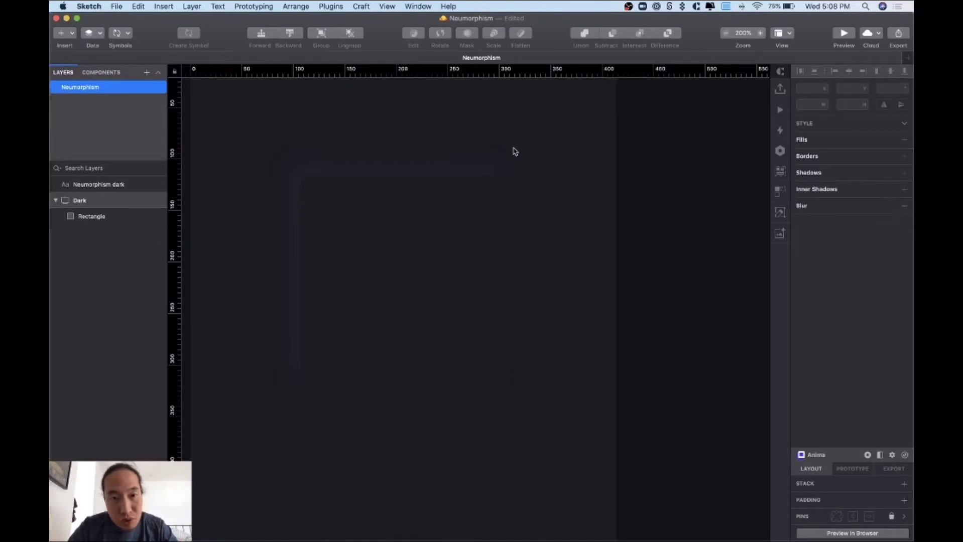
click(445, 280)
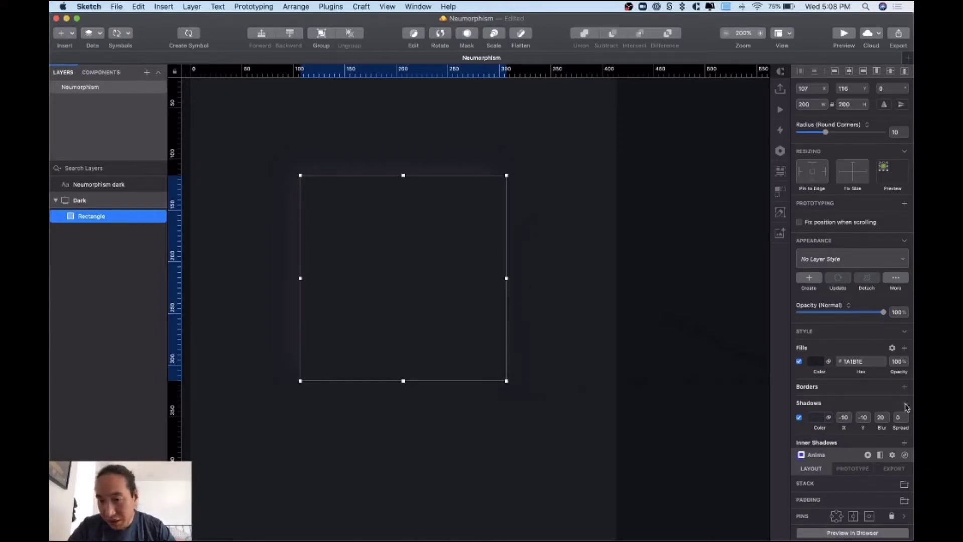
click(905, 405)
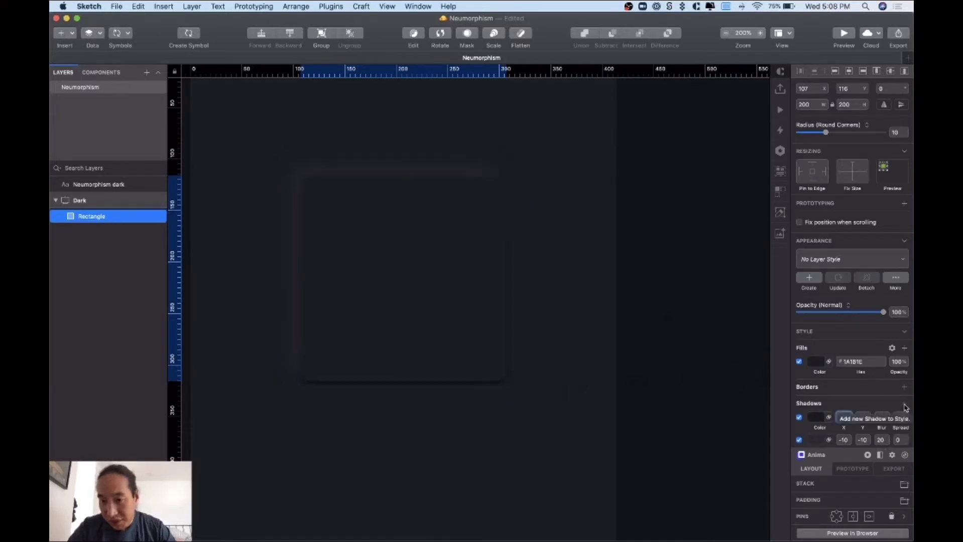
scroll(826, 364, down, 2)
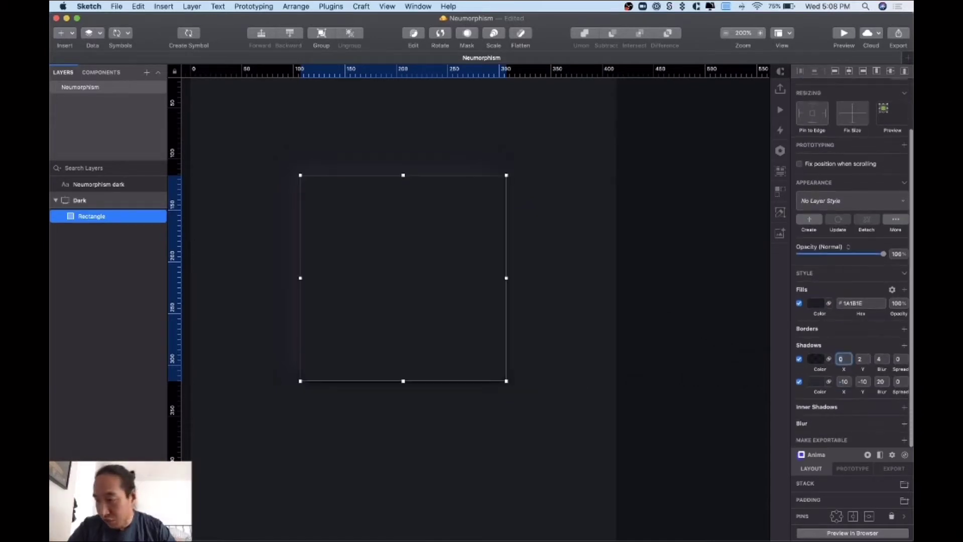
key(super+Tab)
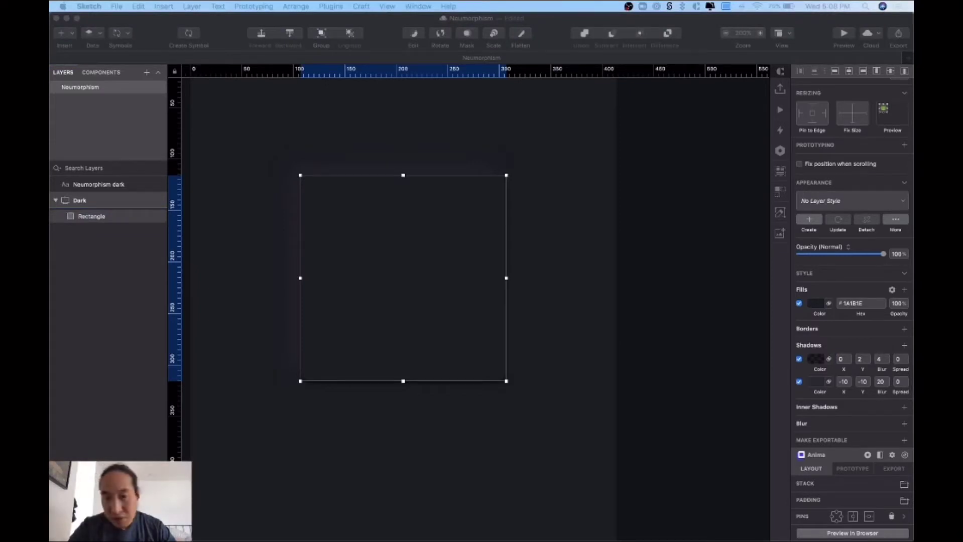
click(815, 360)
click(816, 361)
click(816, 361)
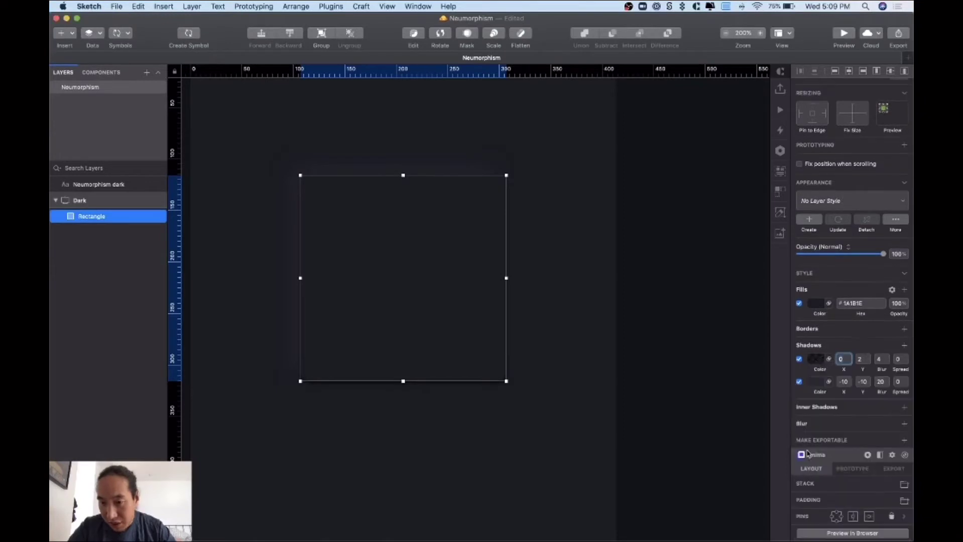
click(816, 359)
drag(837, 428, 795, 453)
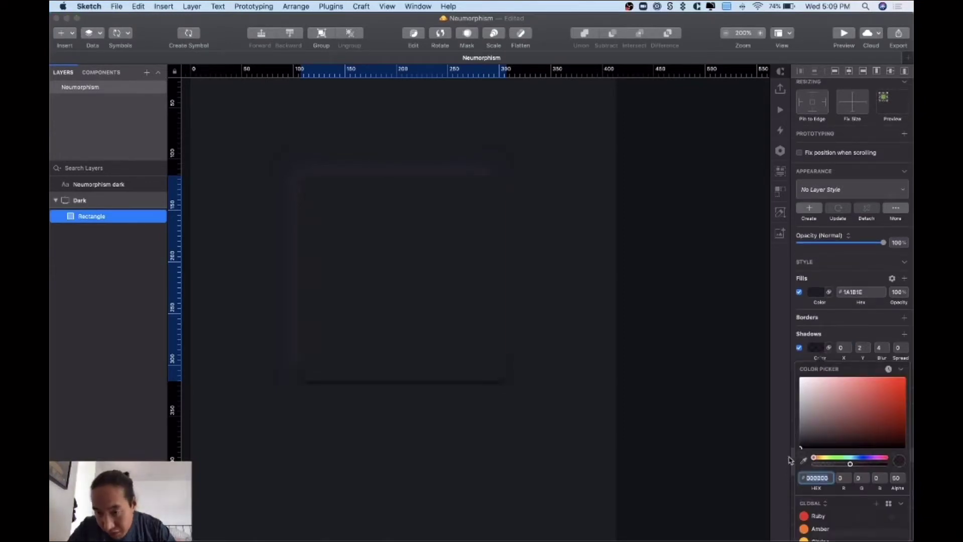
drag(850, 463, 896, 465)
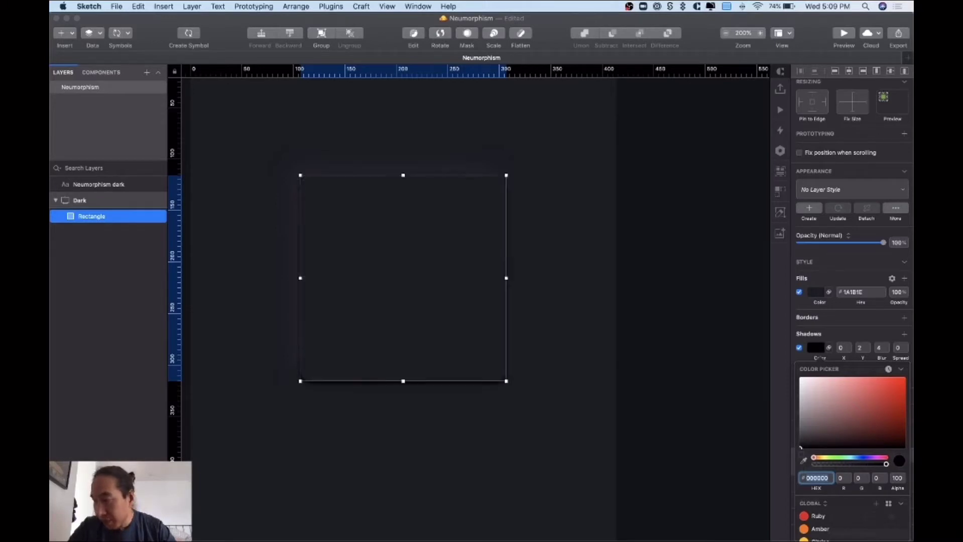
- Set the dark shadow's offset to X 10, Y 10 with blur 20
click(850, 335)
click(846, 361)
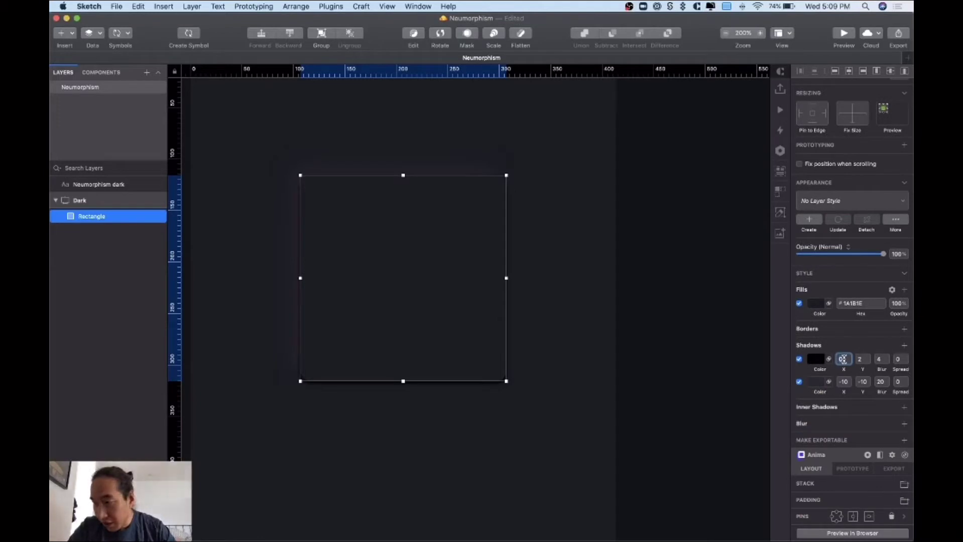
text(10)
key(Tab)
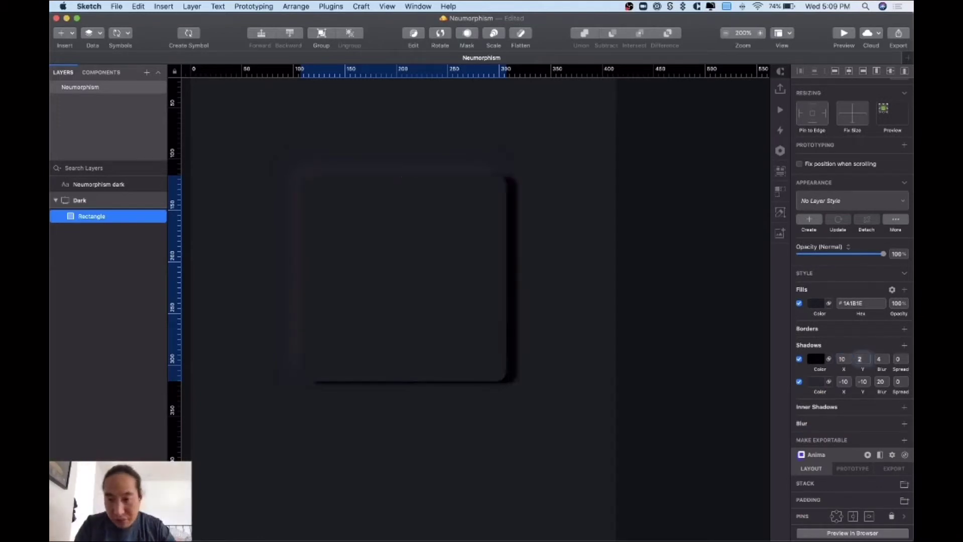
text(10)
key(Tab)
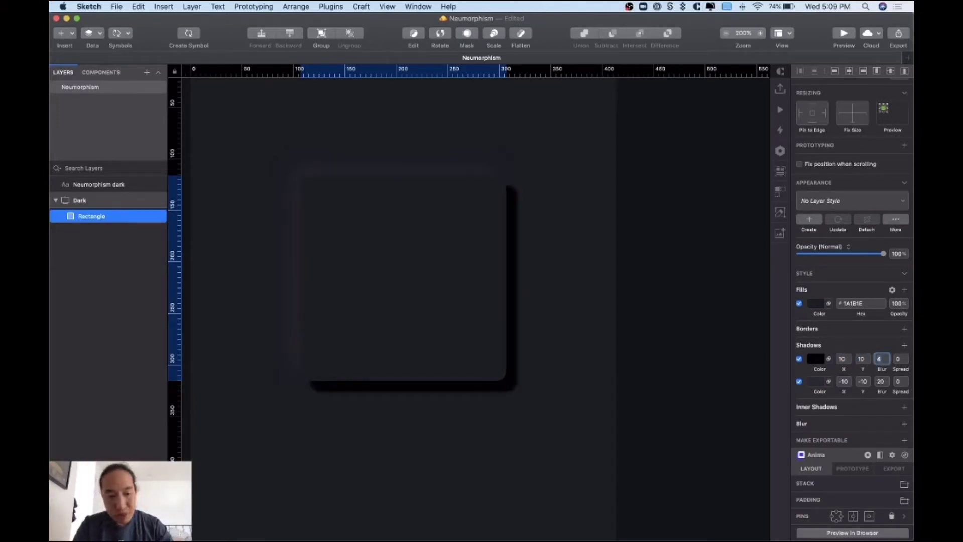
key(Return)
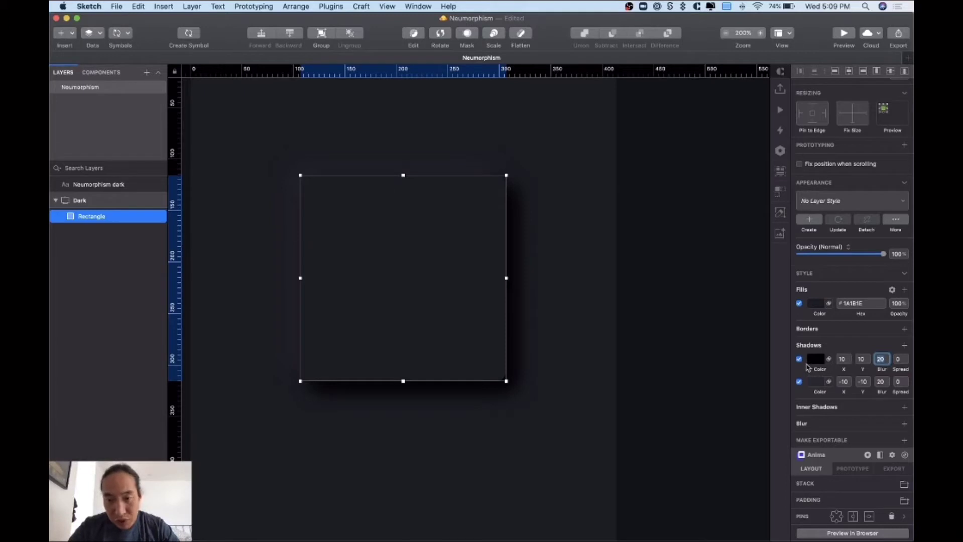
- Move the dark 10/10 shadow below the -10/-10 shadow in the list
drag(806, 360, 805, 365)
click(800, 360)
click(799, 359)
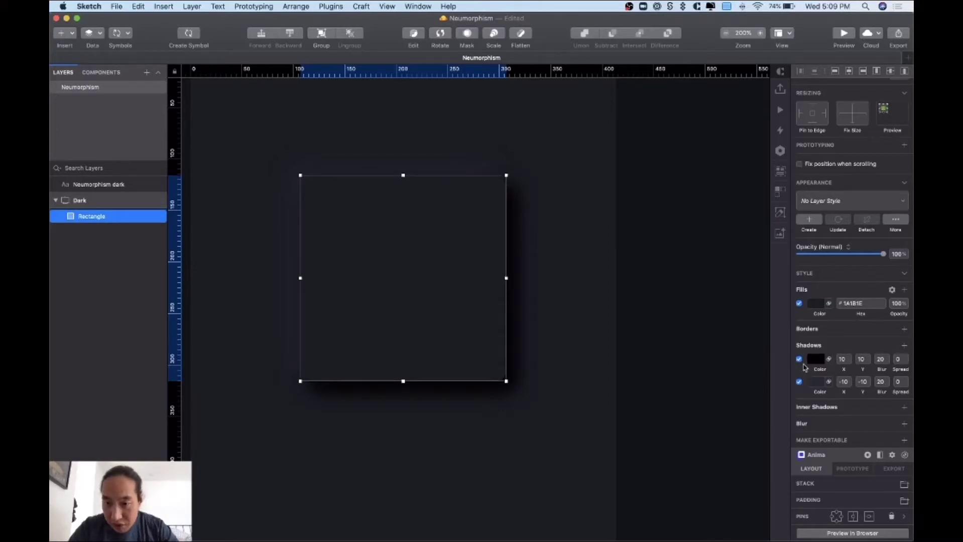
drag(804, 365, 804, 385)
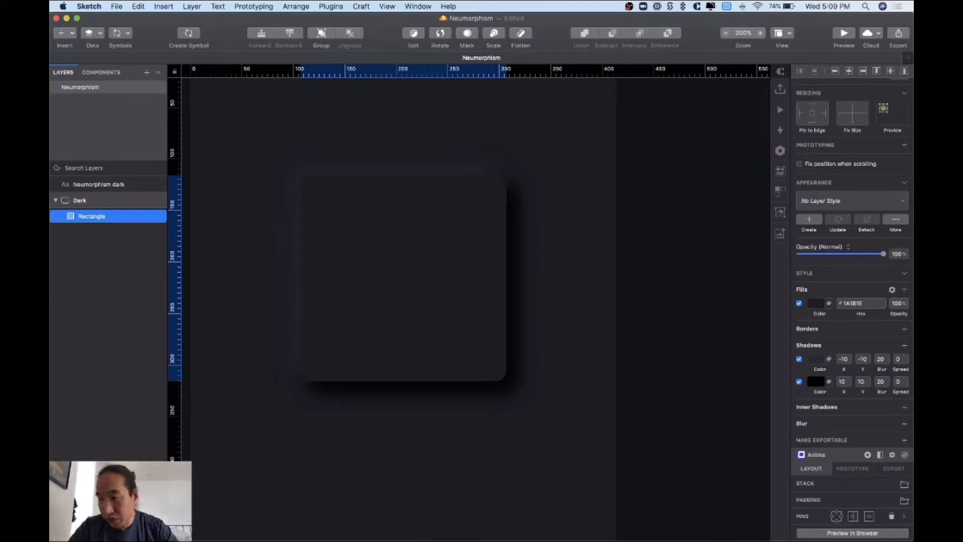
- Add a third shadow to the rounded rectangle coloured white with alpha 5
click(597, 331)
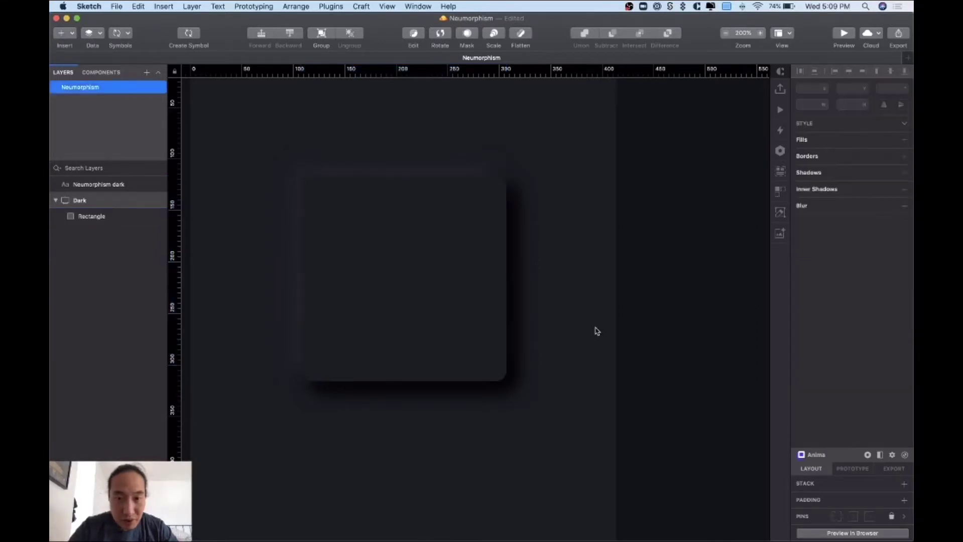
click(479, 318)
click(598, 308)
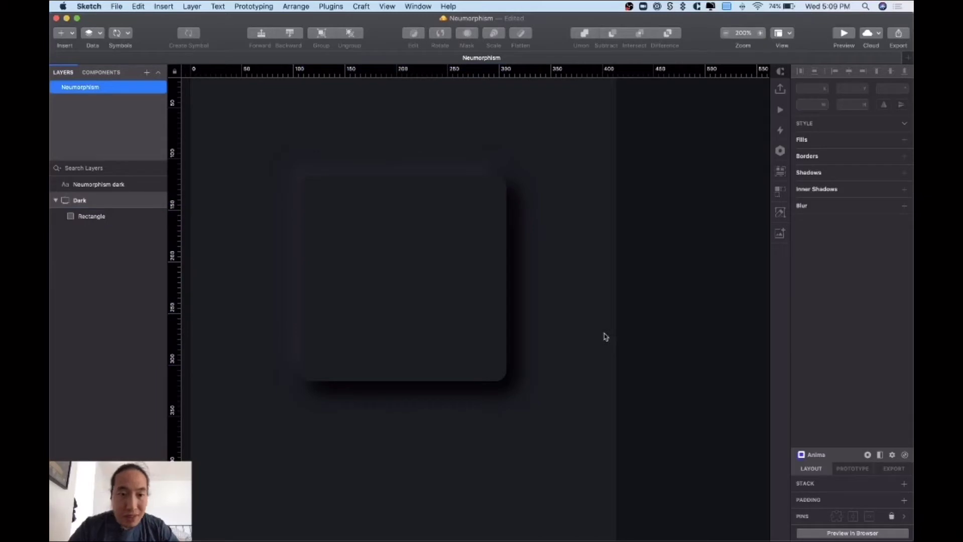
click(462, 331)
key(super+Tab)
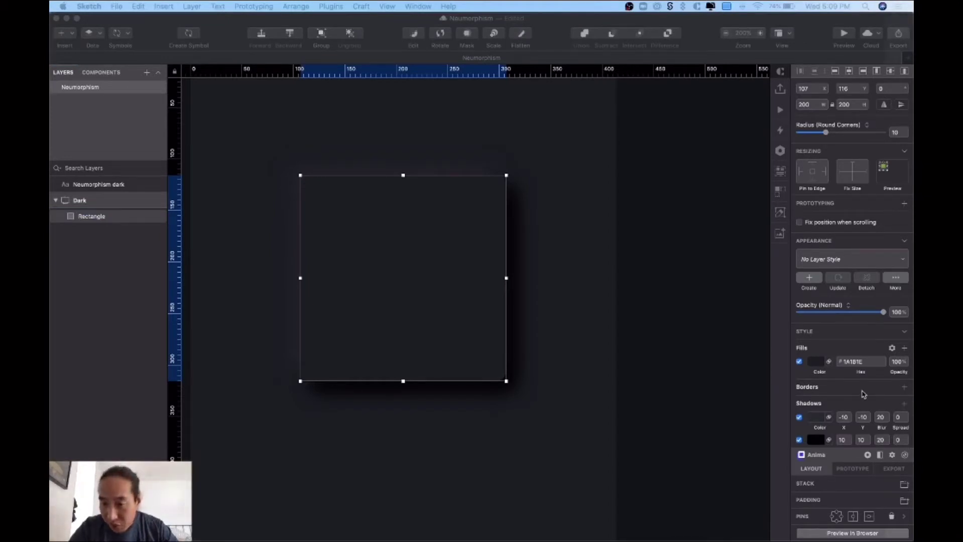
click(863, 403)
click(905, 403)
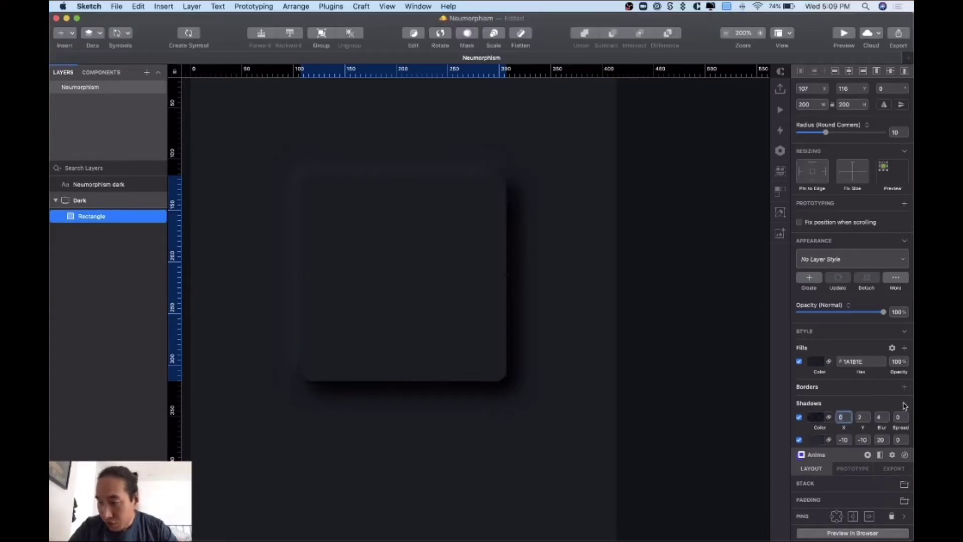
click(905, 405)
scroll(852, 416, down, 4)
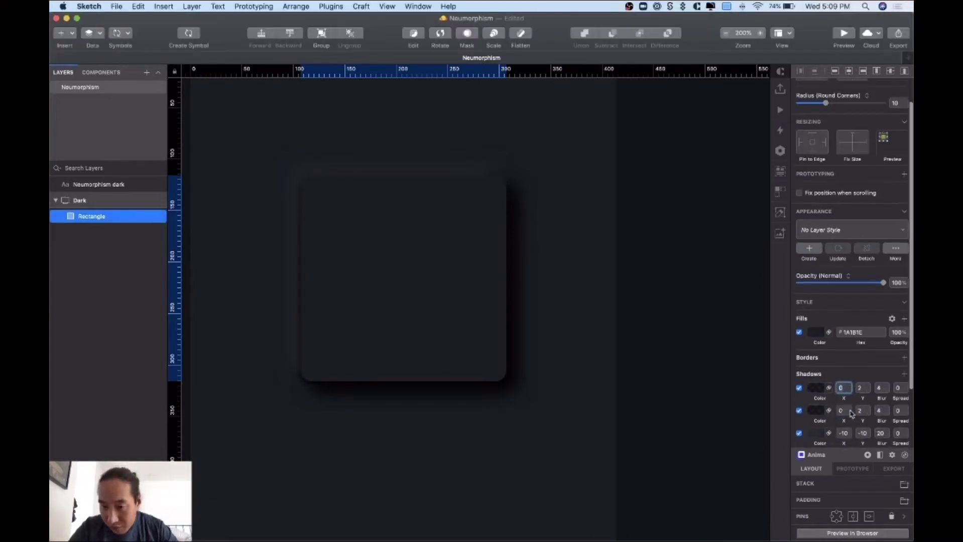
key(super+z)
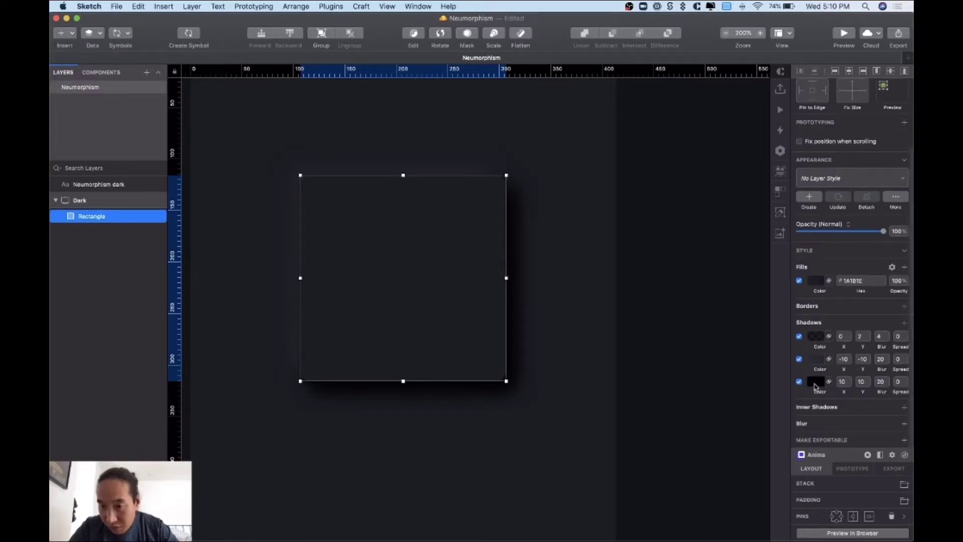
click(816, 337)
drag(813, 430, 783, 346)
click(896, 467)
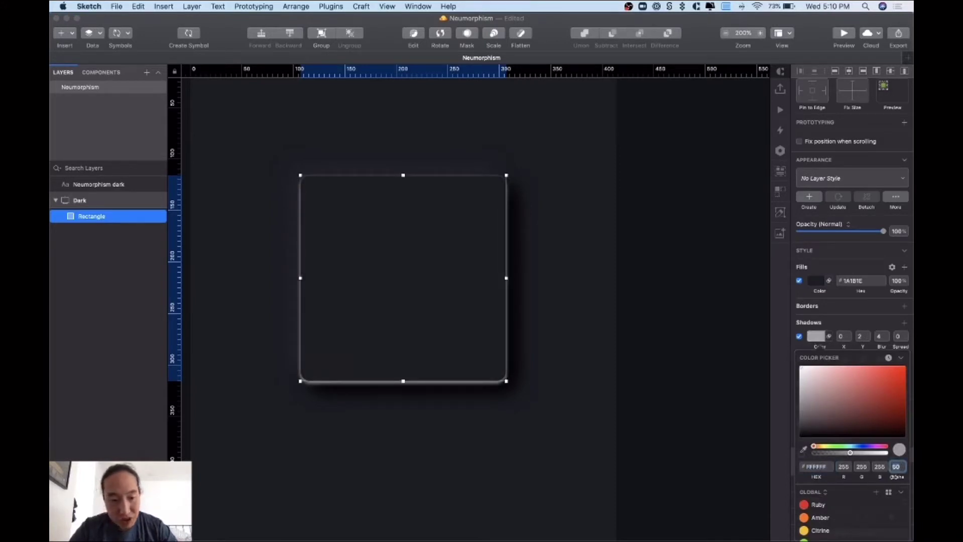
text(5)
key(Return)
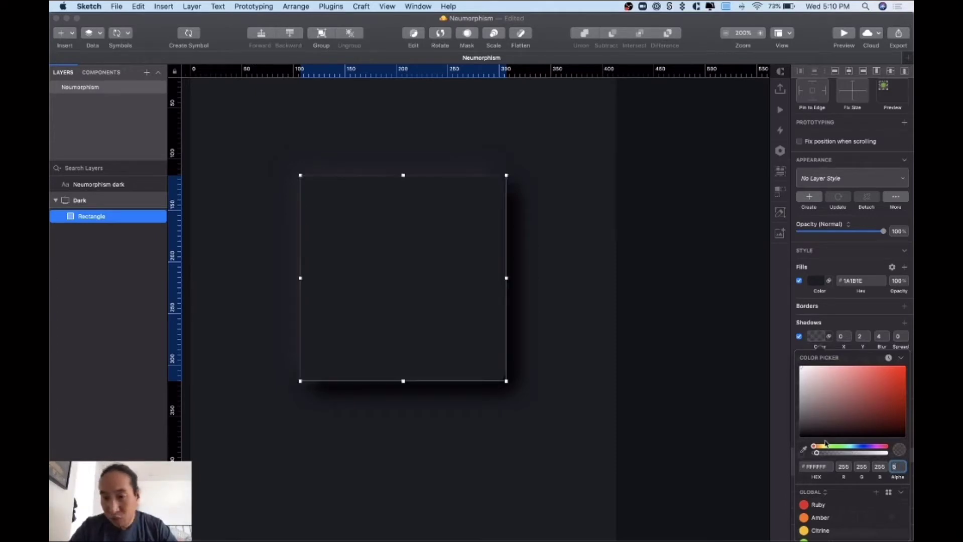
- Set the white shadow's offset to X -1, Y -1 with blur 0
click(842, 337)
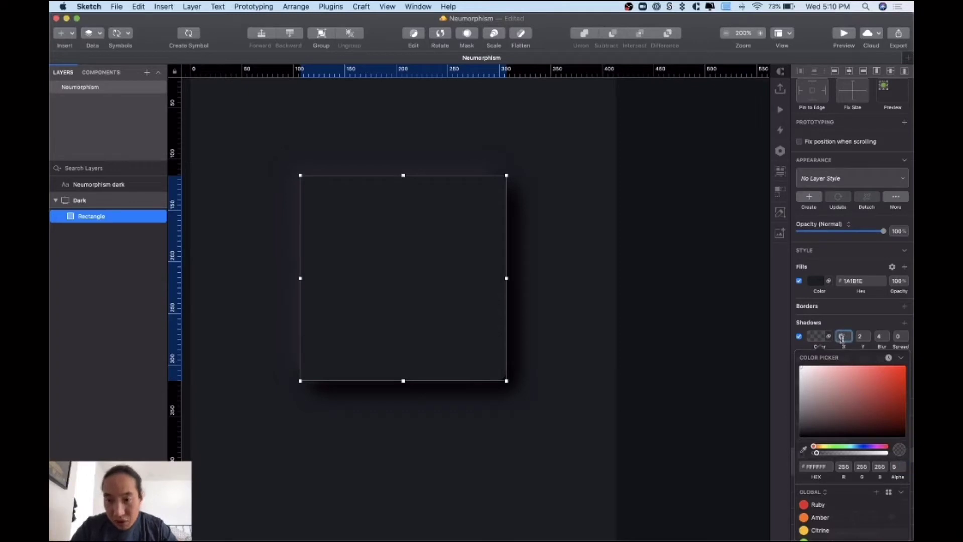
text(-1)
key(Tab)
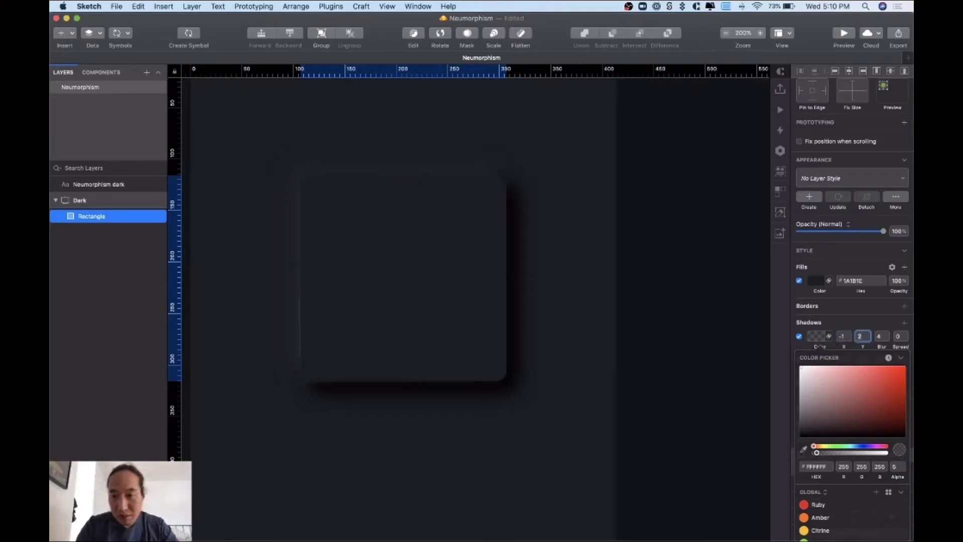
text(-1)
key(Tab)
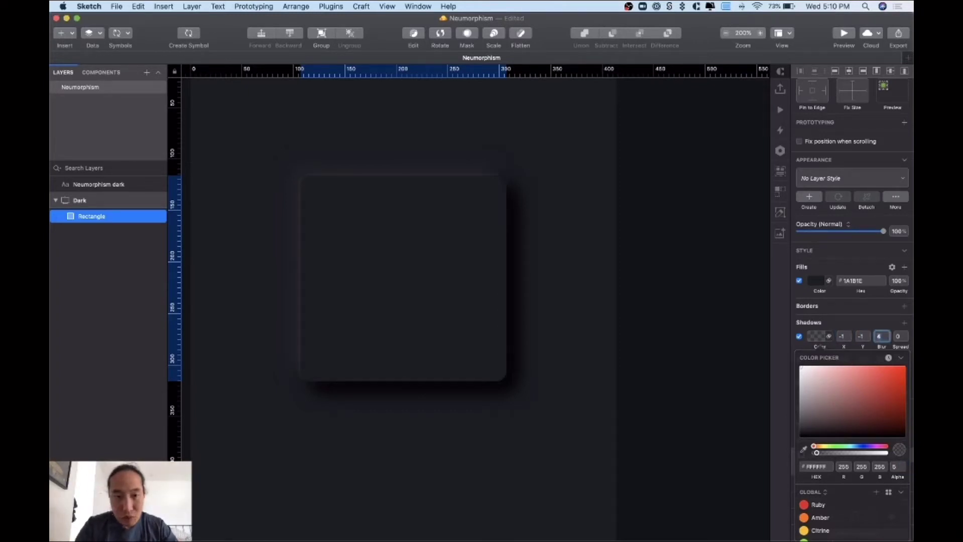
click(558, 250)
key(super+plus)
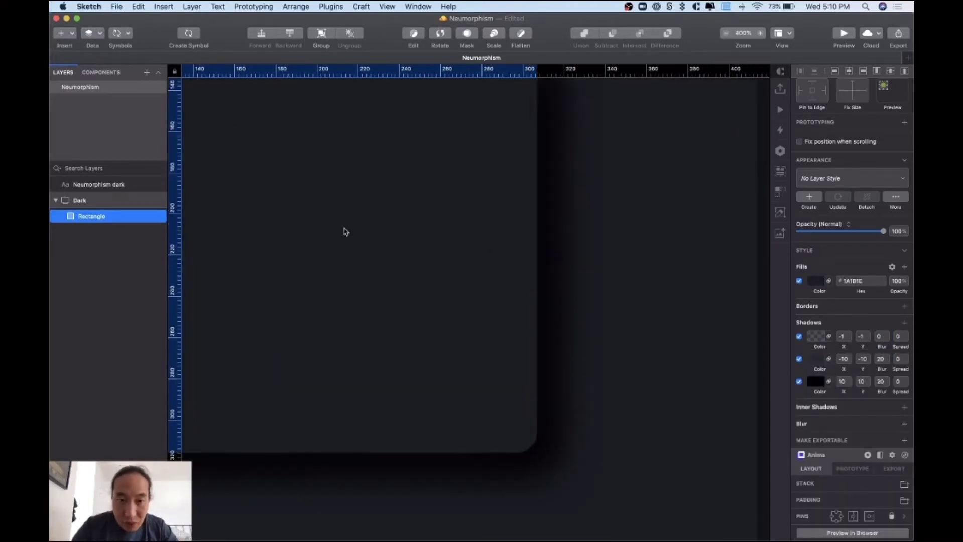
- Create a shared layer style 'Neumorphism / Dark' from the rounded rectangle's fill and shadows
scroll(344, 231, up, 5)
scroll(344, 232, left, 5)
click(340, 329)
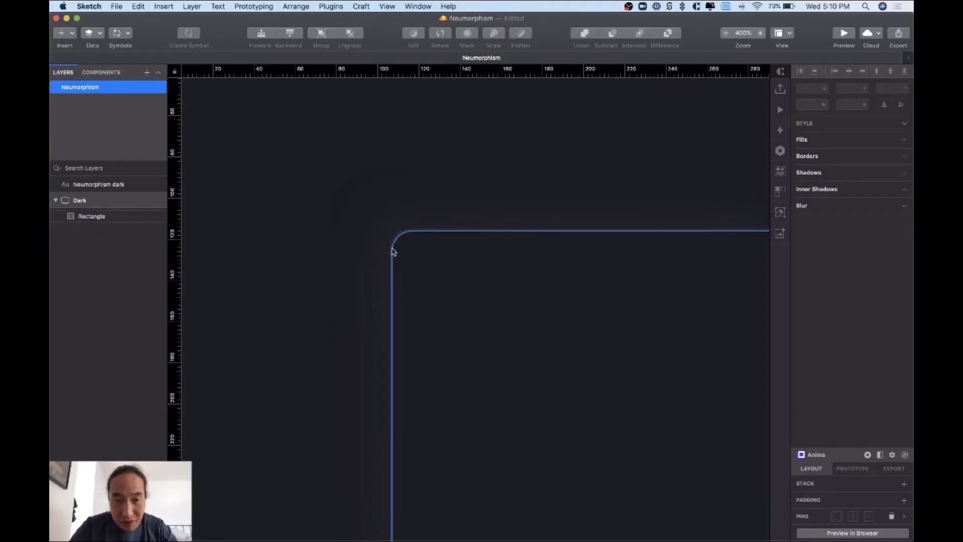
key(super+minus)
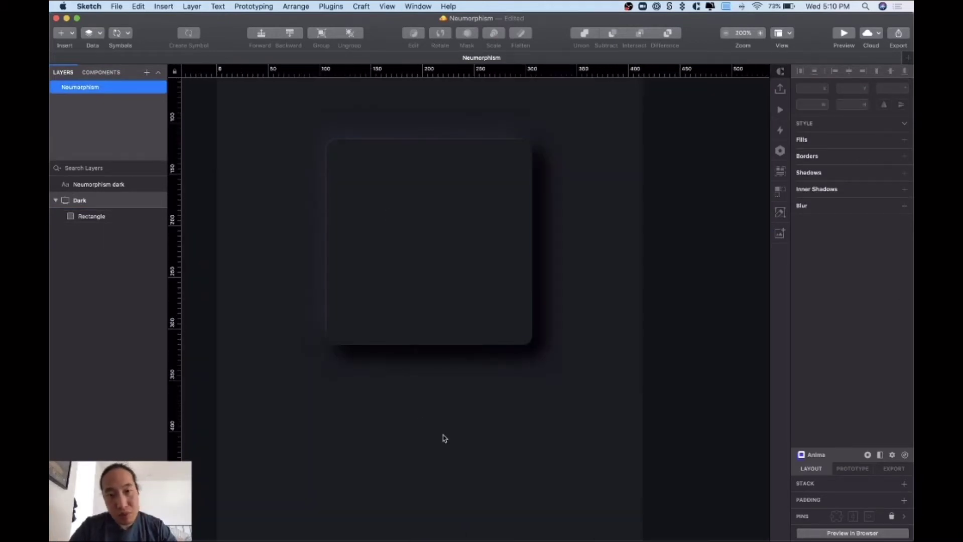
click(444, 334)
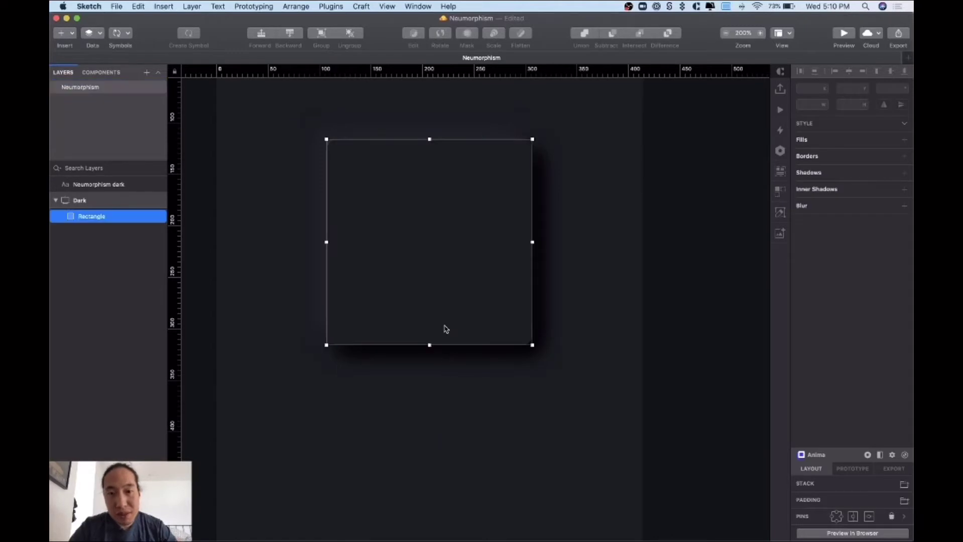
click(604, 302)
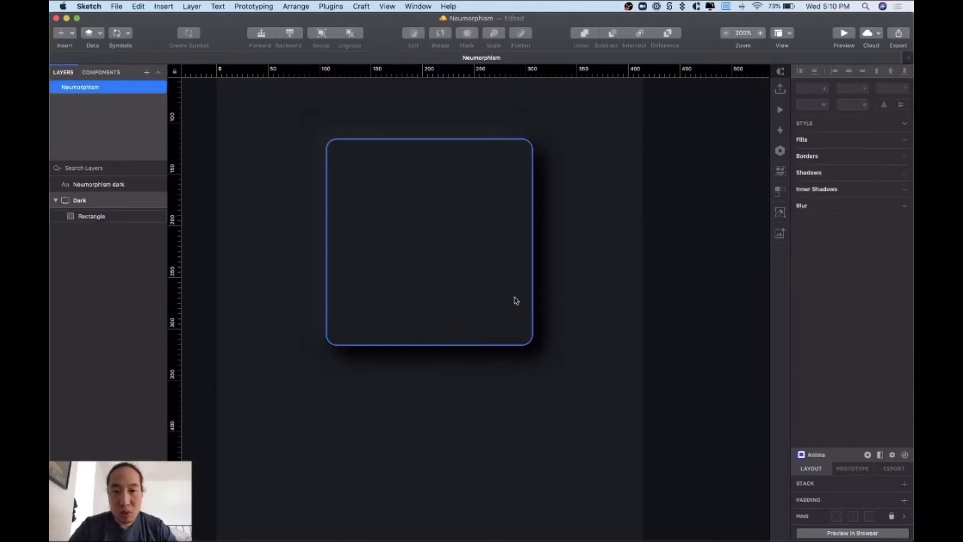
click(515, 301)
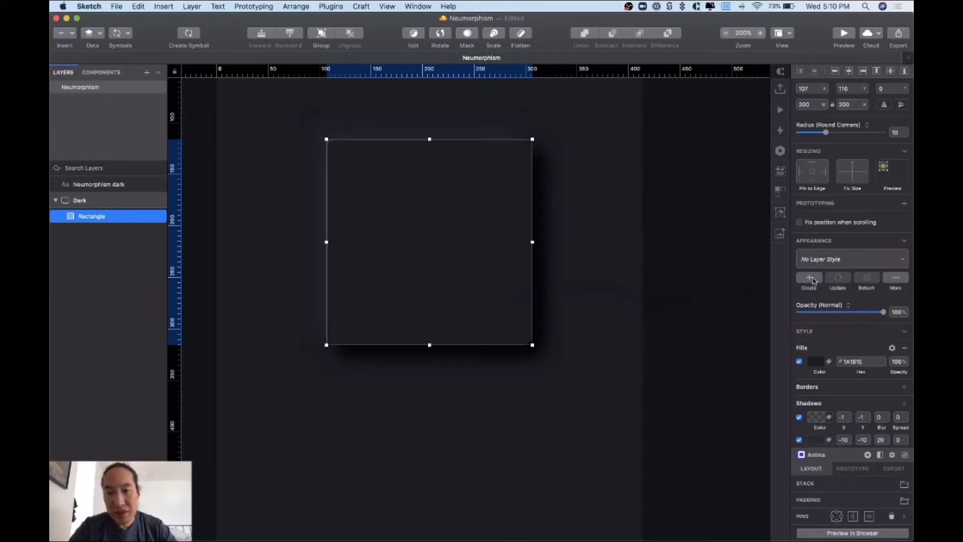
click(809, 279)
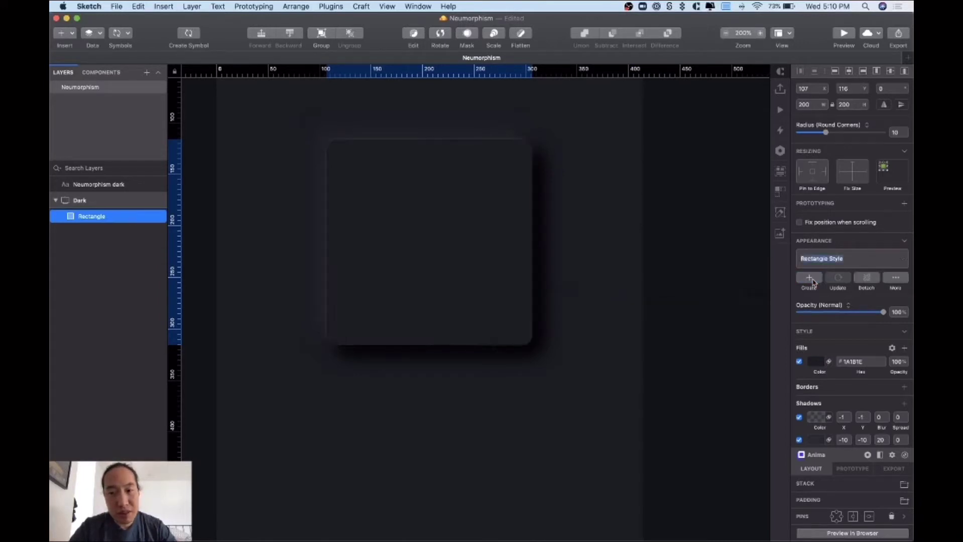
text(Neumorphism / Dark)
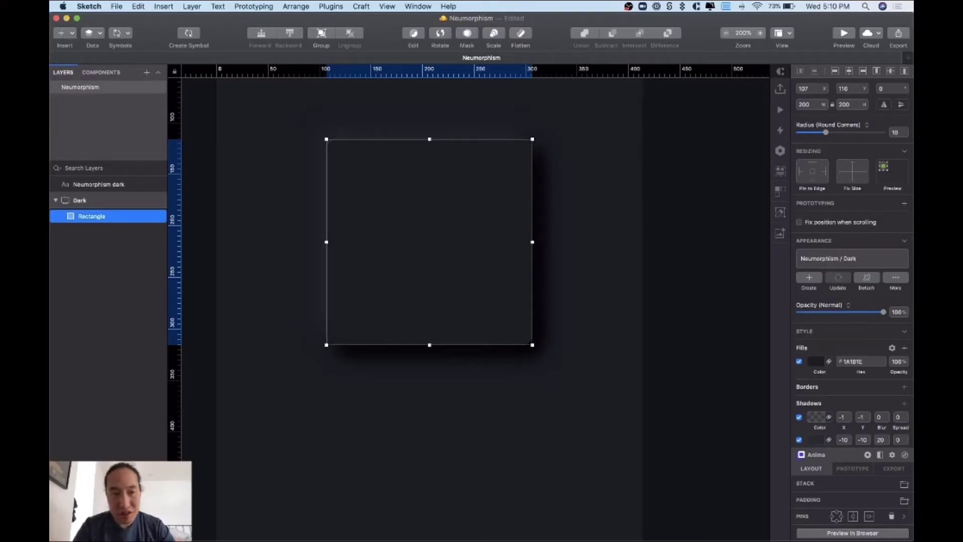
key(Return)
click(617, 280)
click(525, 282)
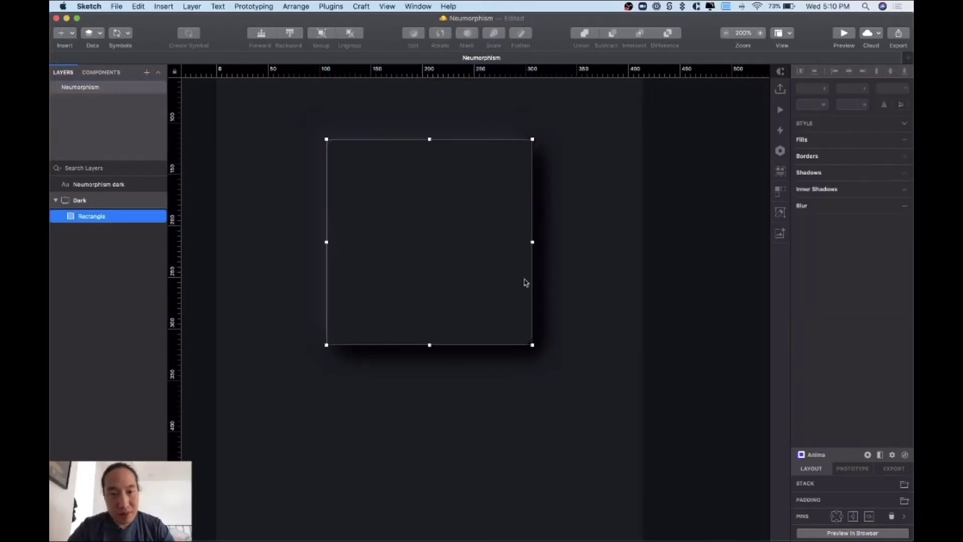
click(595, 280)
key(super+0)
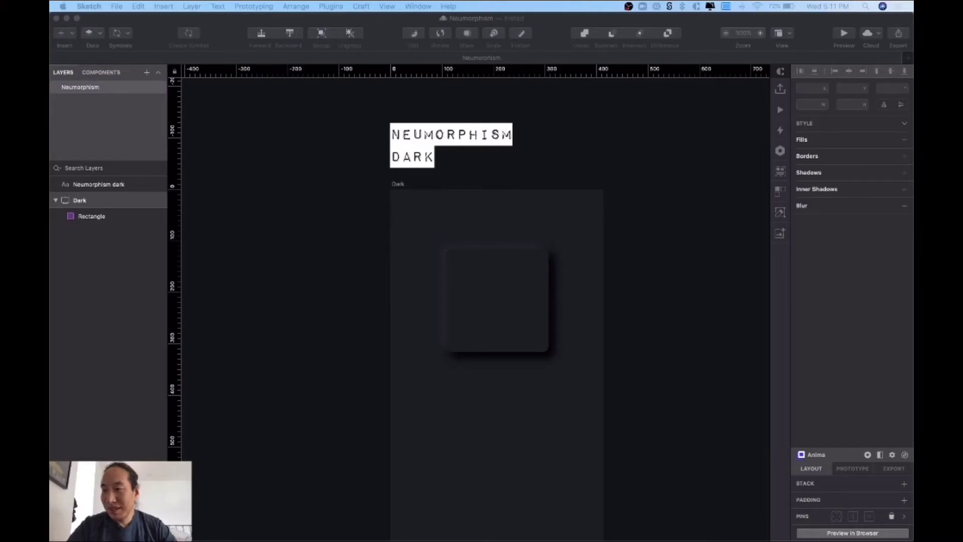
- Duplicate the NEUMORPHISM DARK title to the right, above where the new artboard will go
click(701, 224)
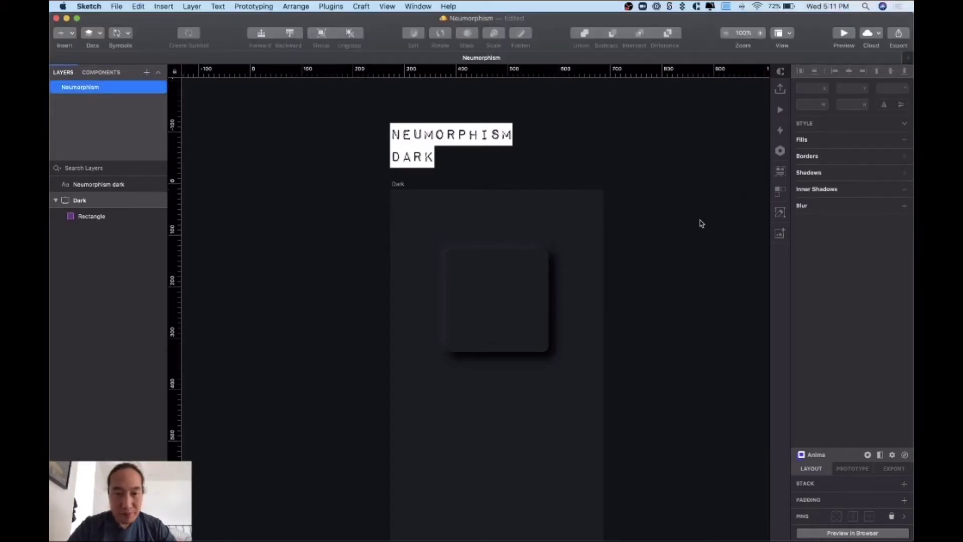
scroll(494, 206, right, 8)
scroll(411, 199, left, 3)
click(282, 147)
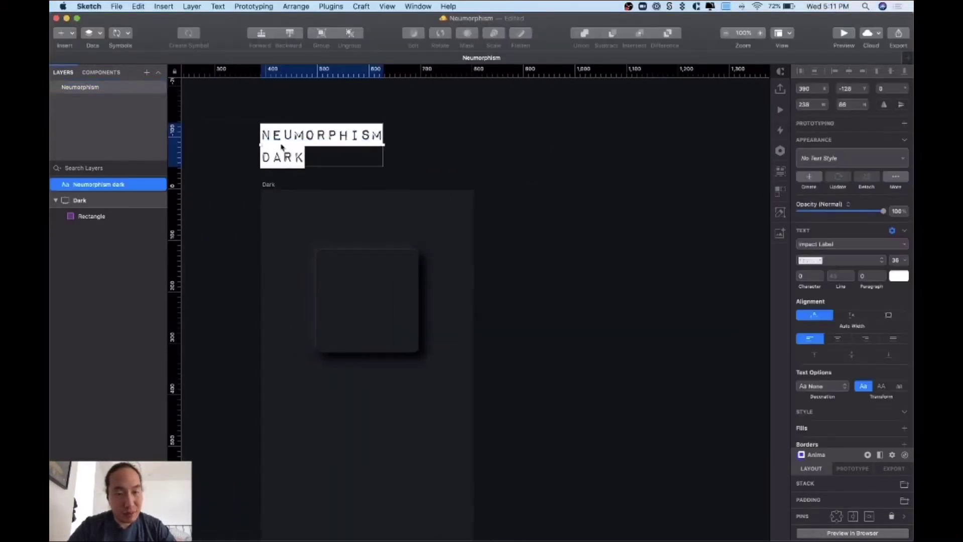
drag(281, 147, 528, 181)
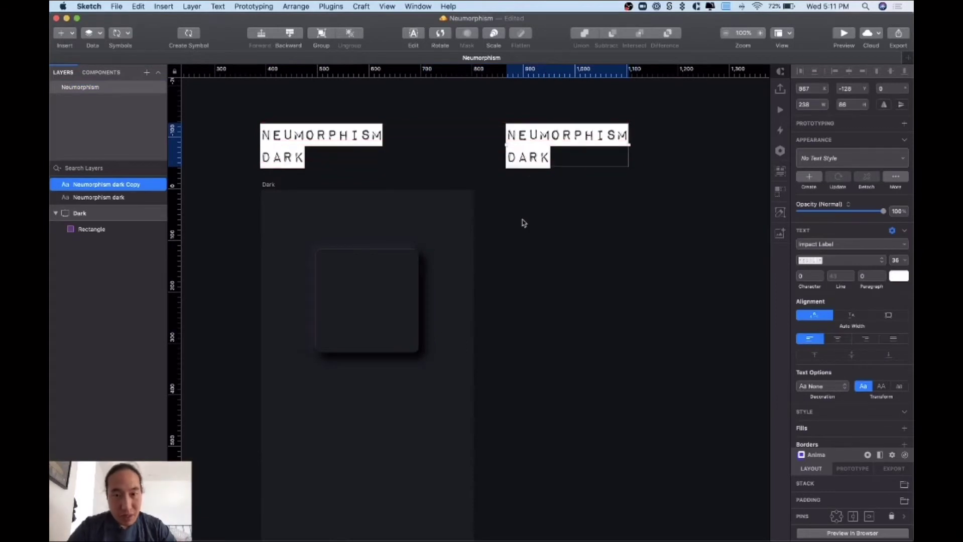
click(522, 223)
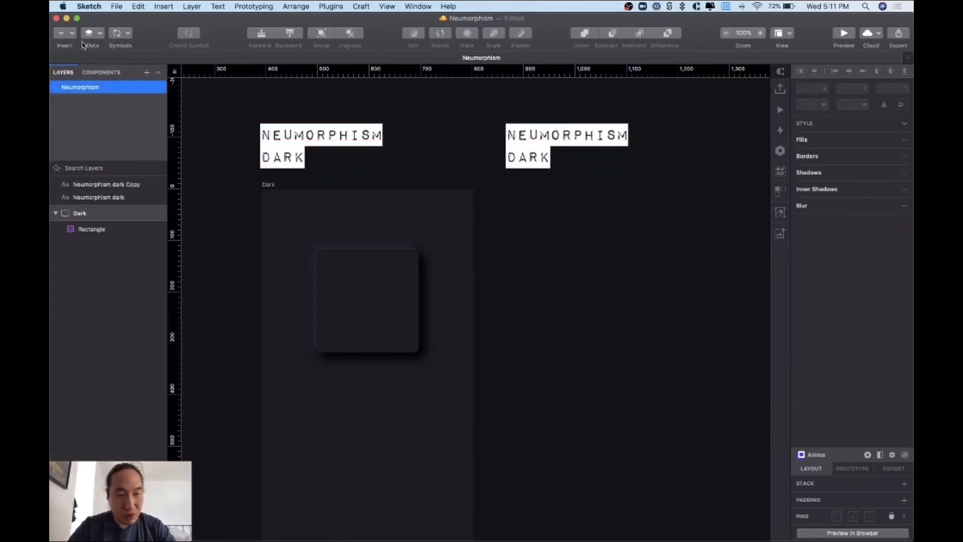
- Add an iPhone 11 artboard beside Dark and name it Light
key(a)
click(837, 164)
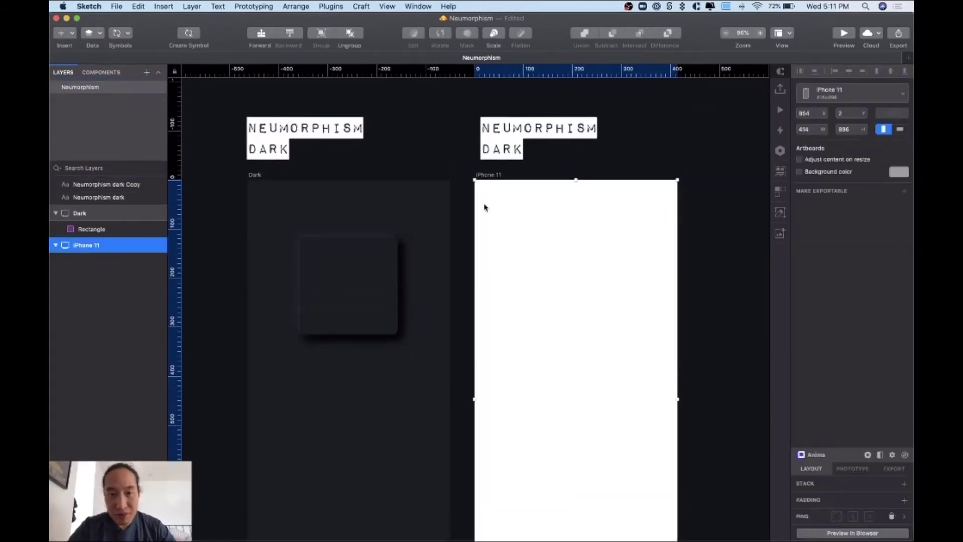
double_click(87, 245)
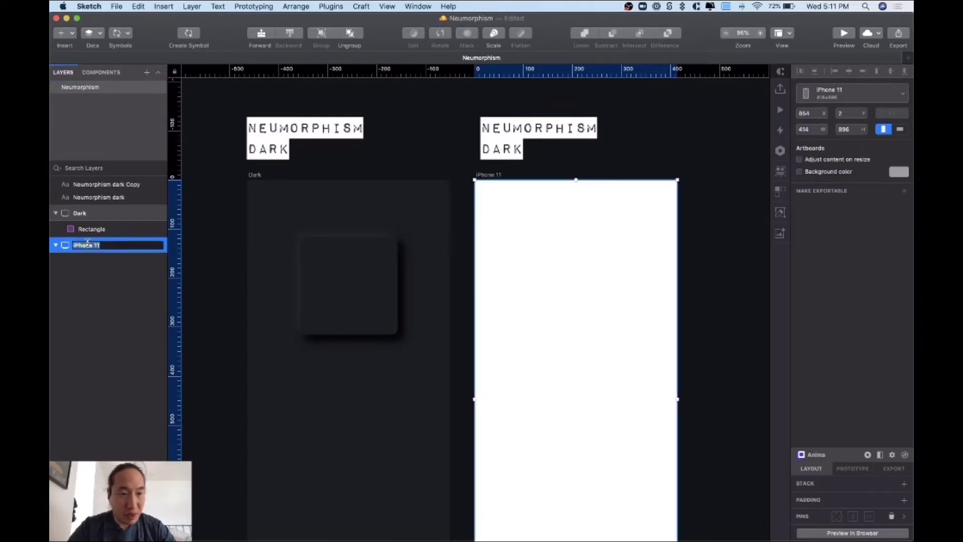
text(Light)
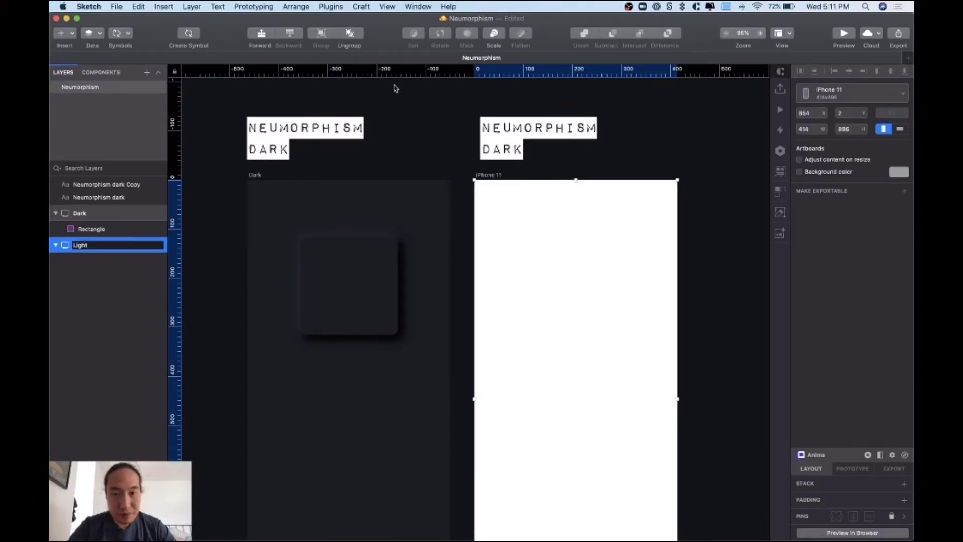
click(393, 88)
- Change the copied title's DARK to LIGHT so it reads NEUMORPHISM LIGHT
click(503, 150)
double_click(504, 150)
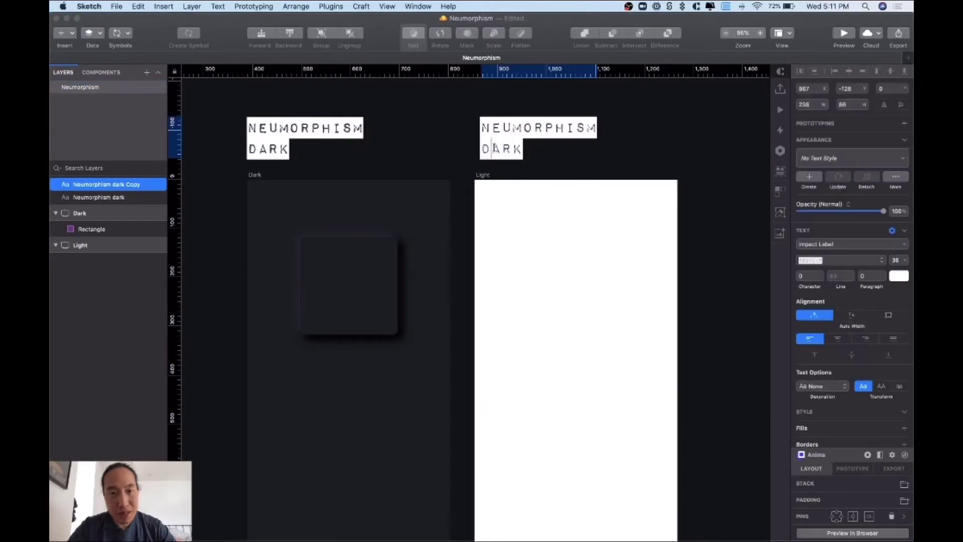
text(LIGHT)
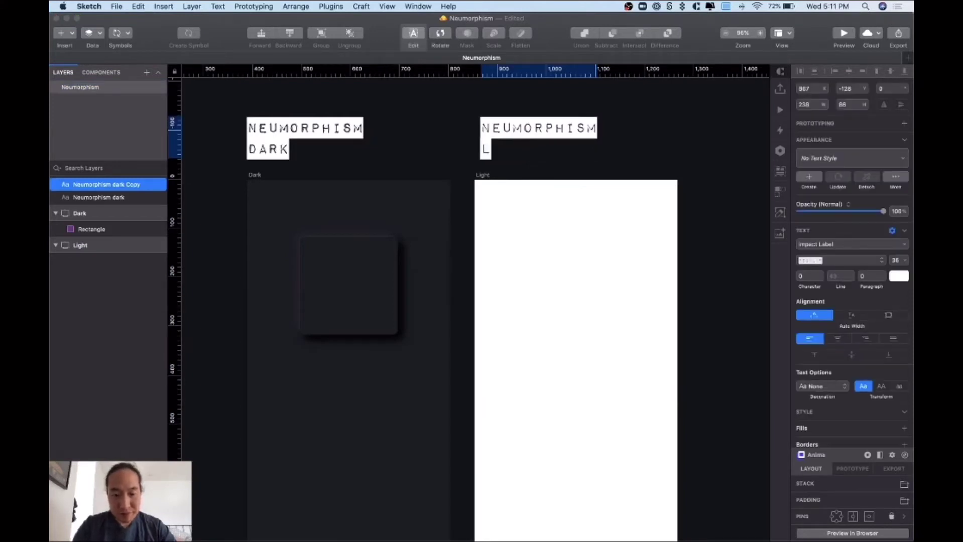
click(720, 149)
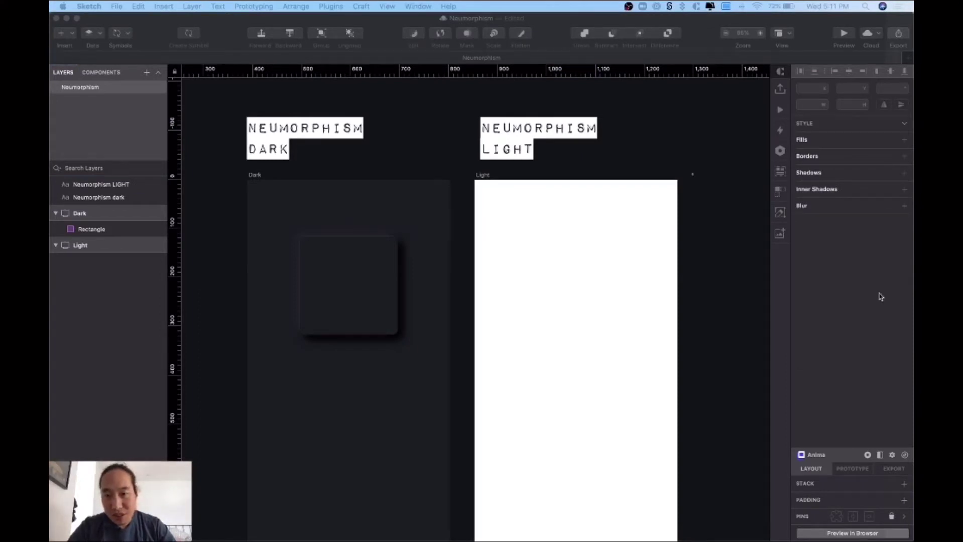
- Change the Light artboard's background colour from white to #F4F6F8
click(484, 180)
click(485, 180)
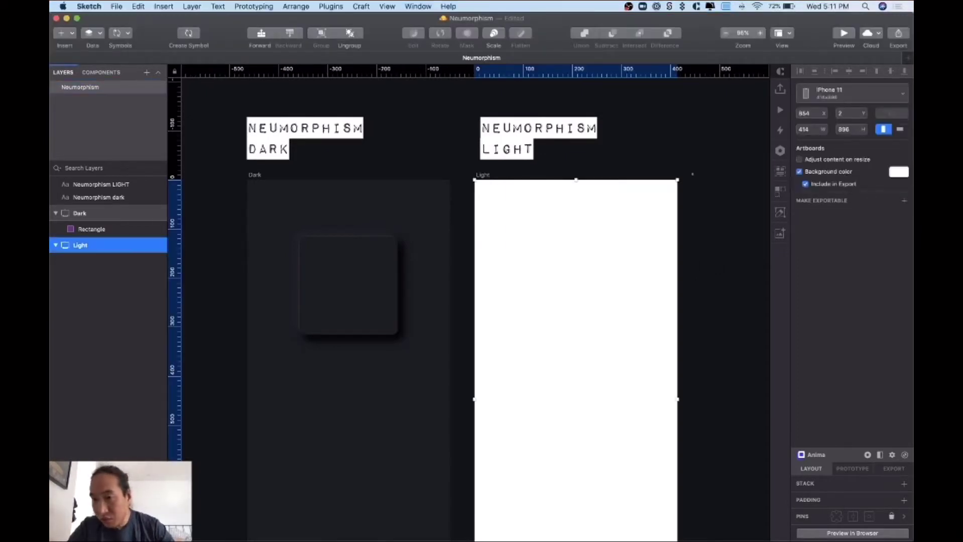
click(897, 174)
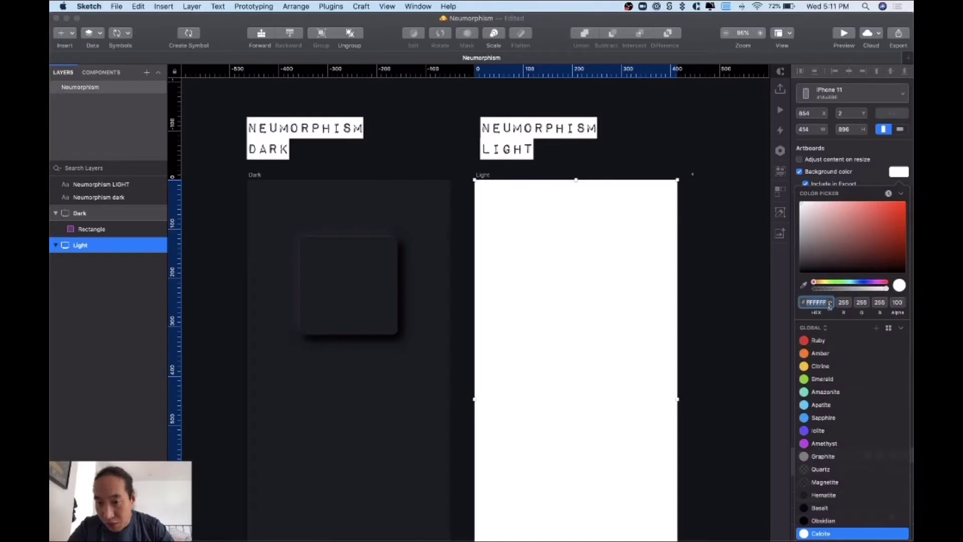
text(F4F6F8)
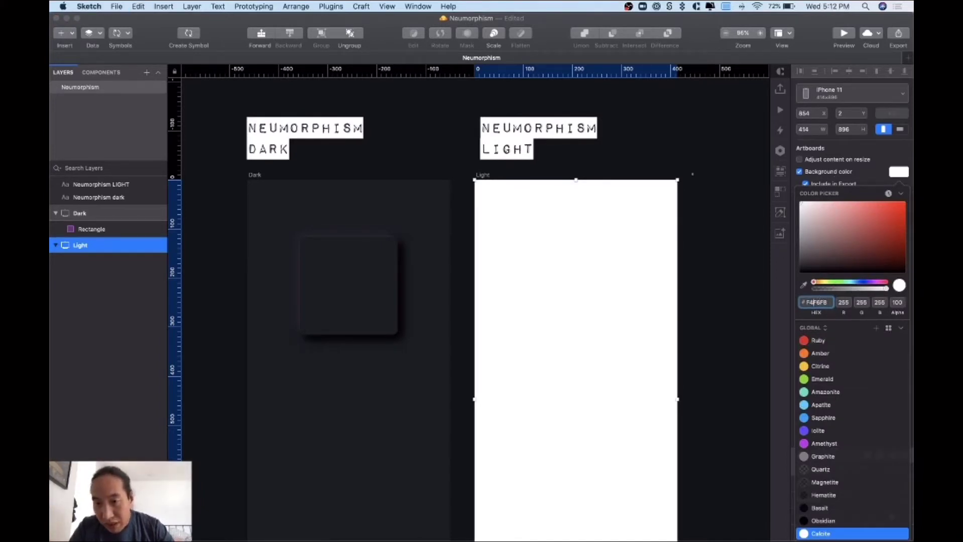
key(Return)
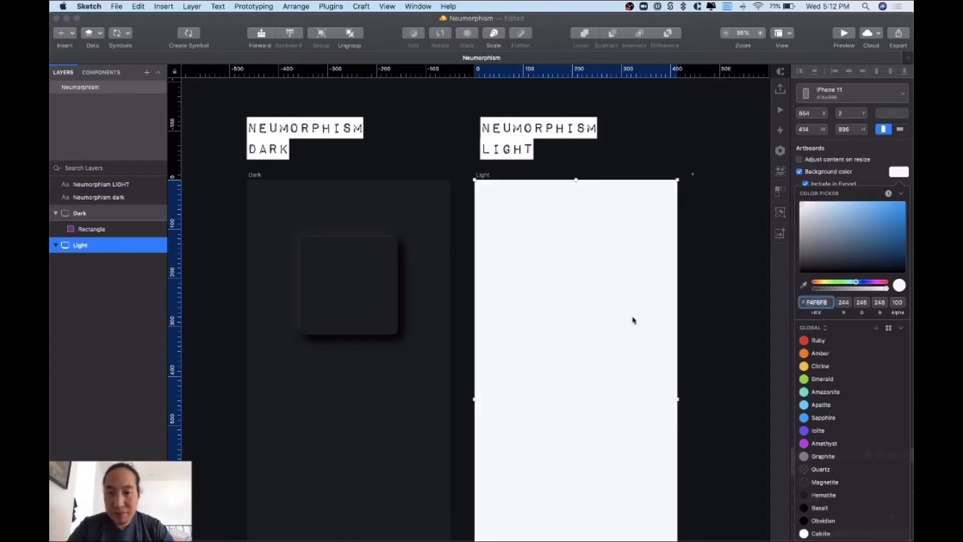
click(719, 309)
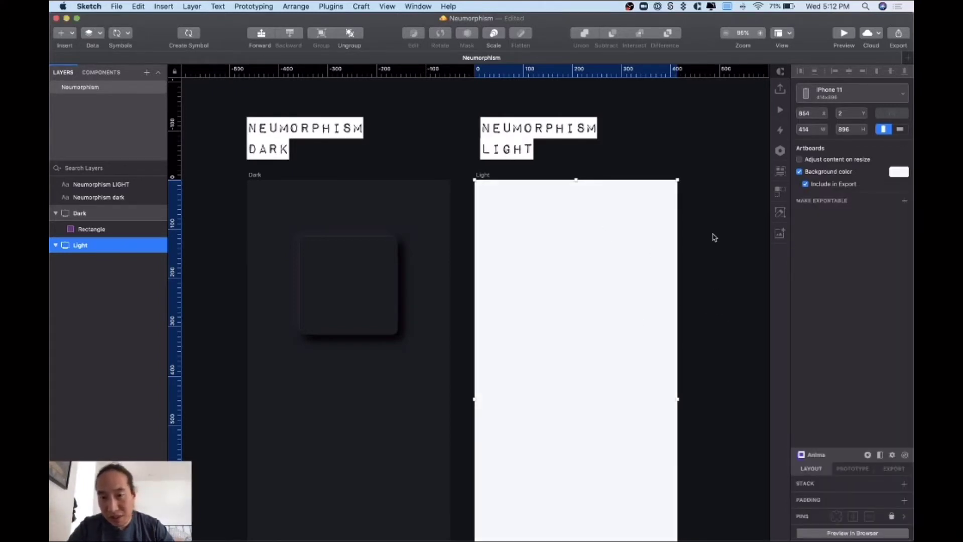
click(464, 193)
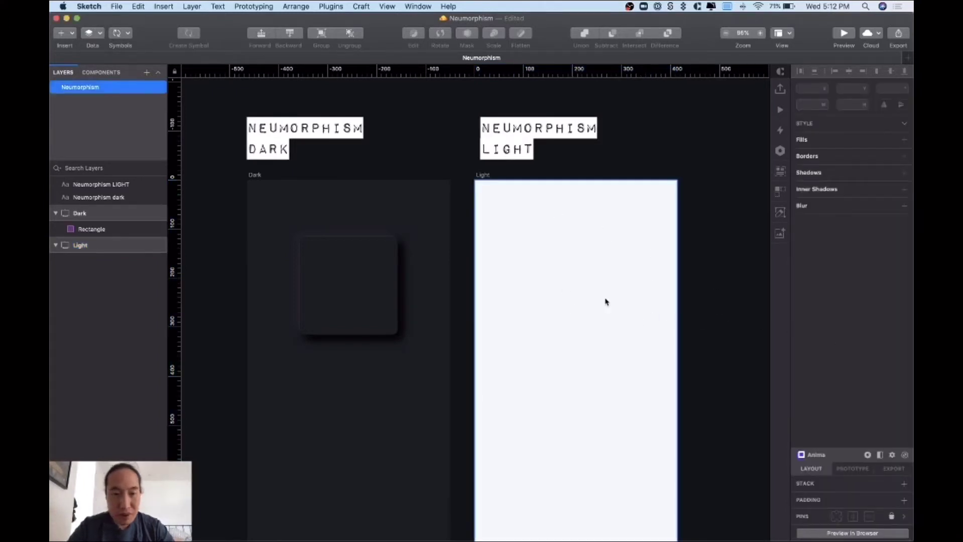
- Draw a rectangle on the Light artboard and size it to 200 × 200
click(73, 34)
mouse_move(108, 50)
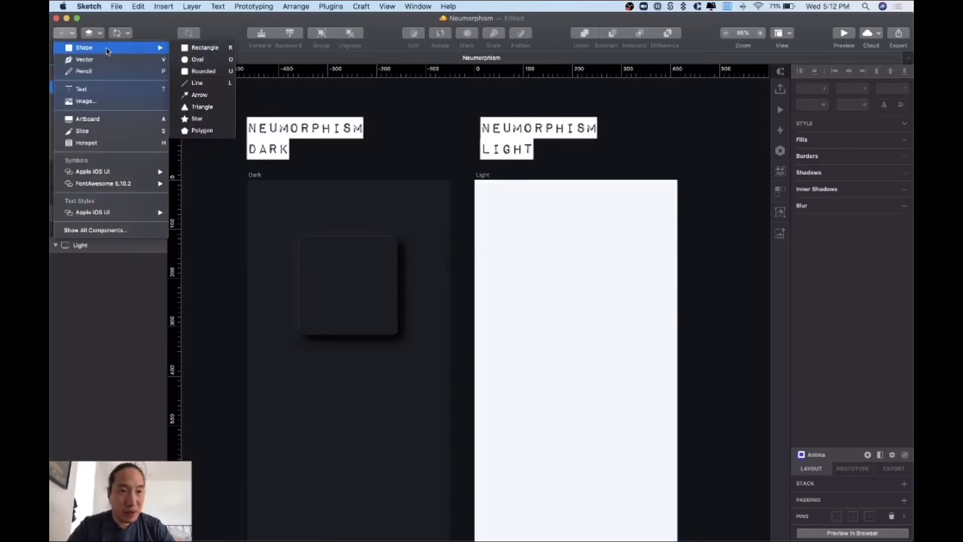
click(206, 48)
drag(540, 248, 637, 330)
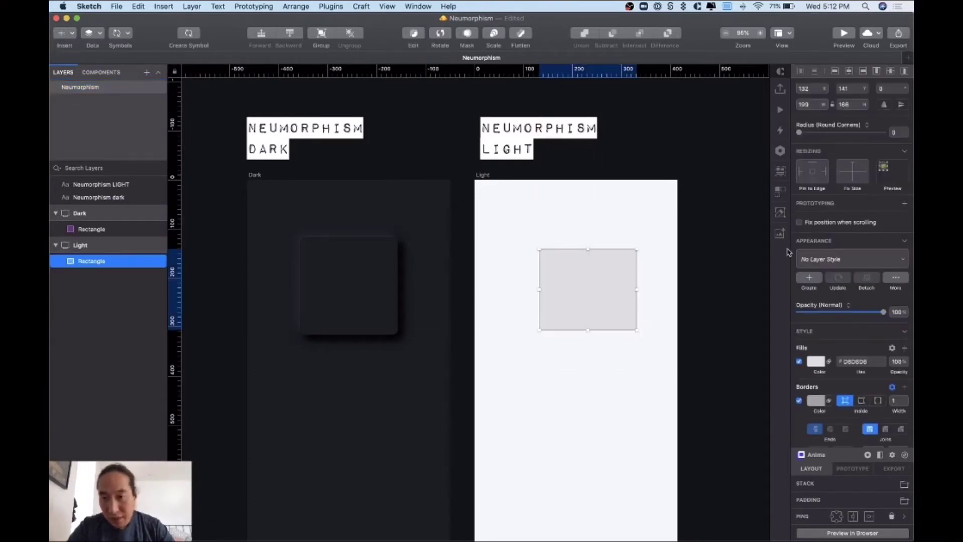
click(803, 104)
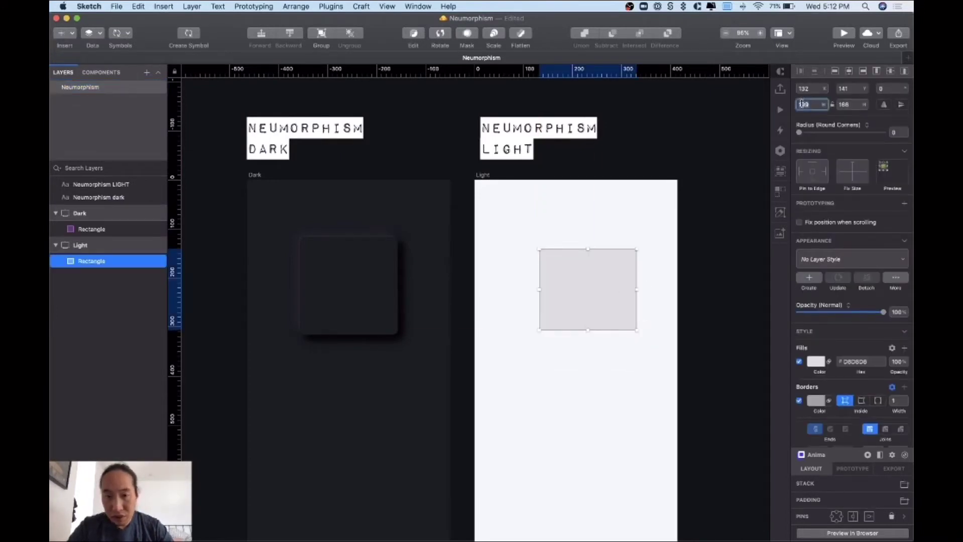
text(200)
key(Tab)
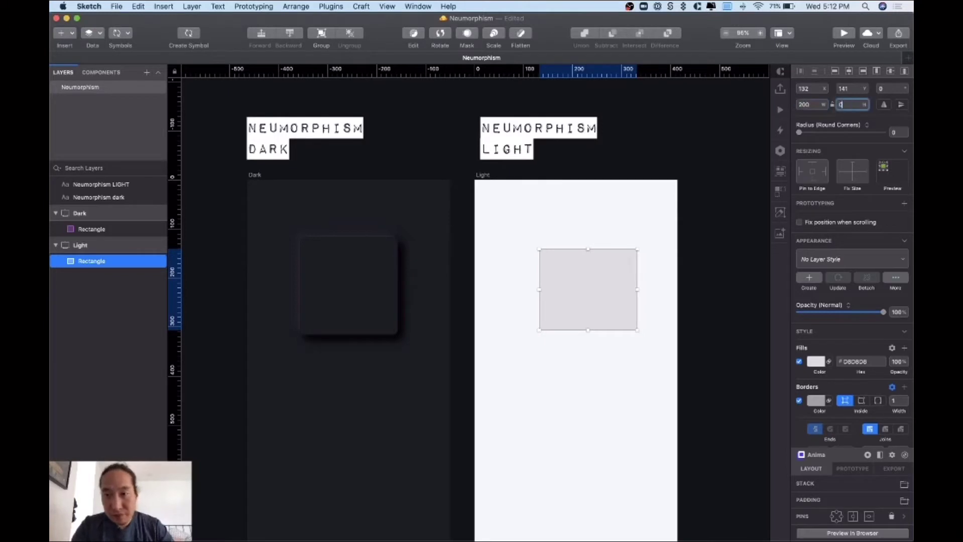
text(200)
key(Return)
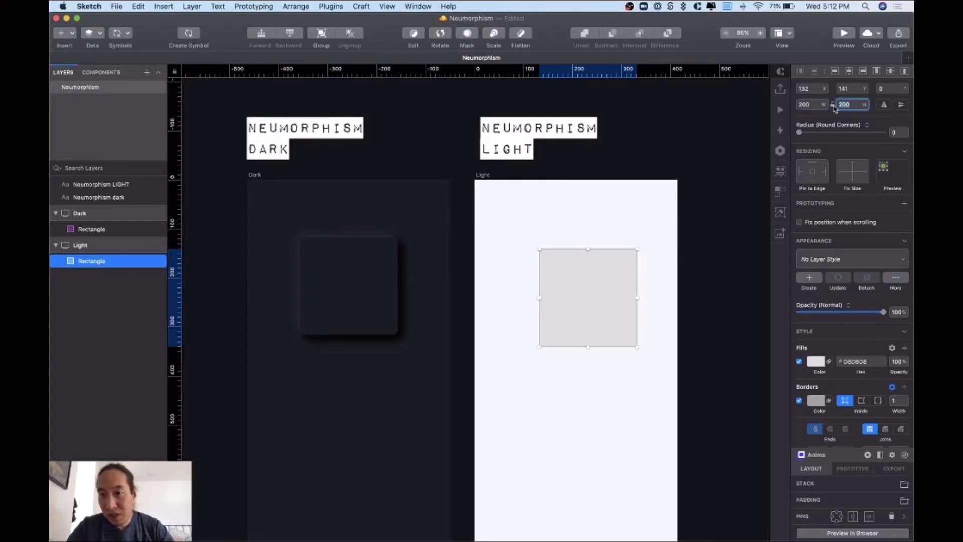
- Give the square a corner radius of 10, nudge it up-left, and remove its border
click(894, 132)
text(10)
key(Return)
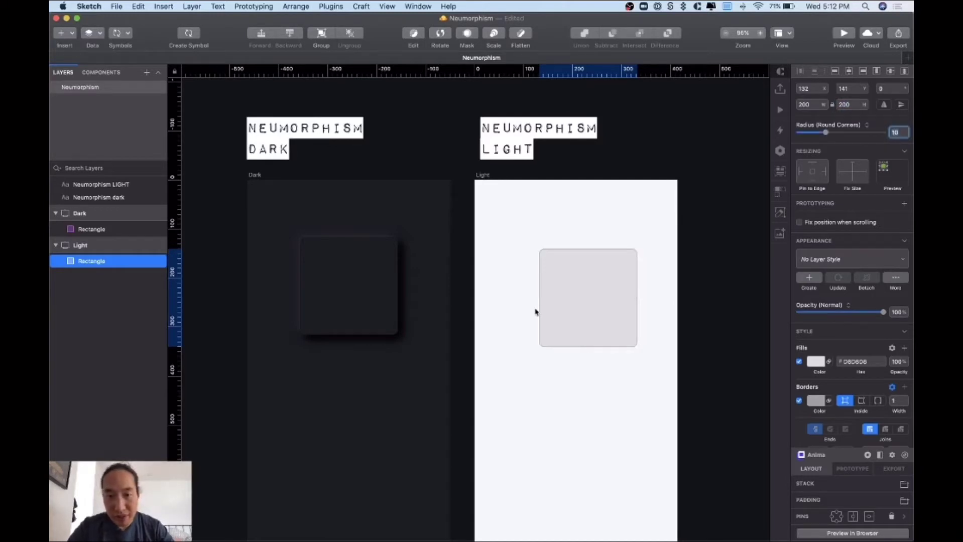
mouse_move(573, 307)
mouse_down()
mouse_move(576, 295)
mouse_move(567, 298)
mouse_up()
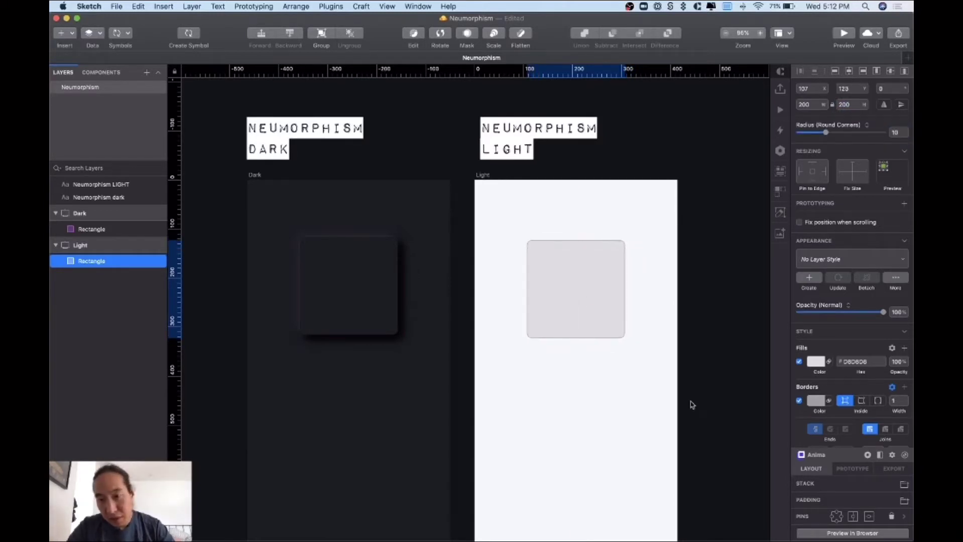
click(799, 401)
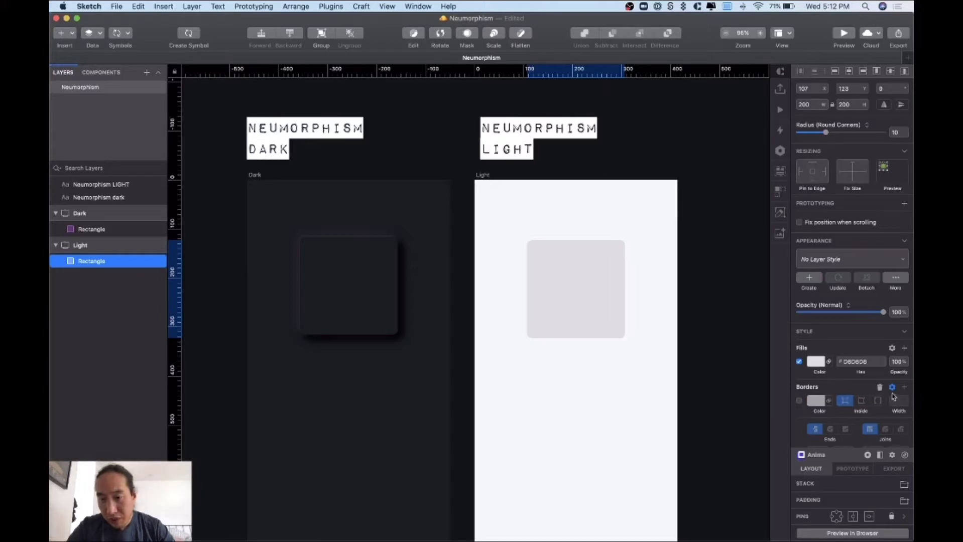
click(882, 390)
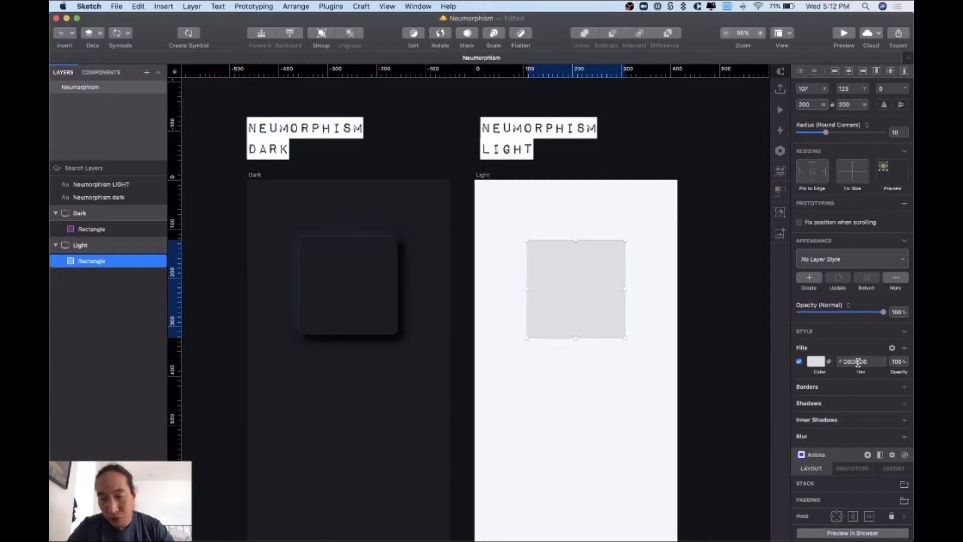
- Fill the Light square with #F4F6F8, matching the artboard's background value
click(483, 178)
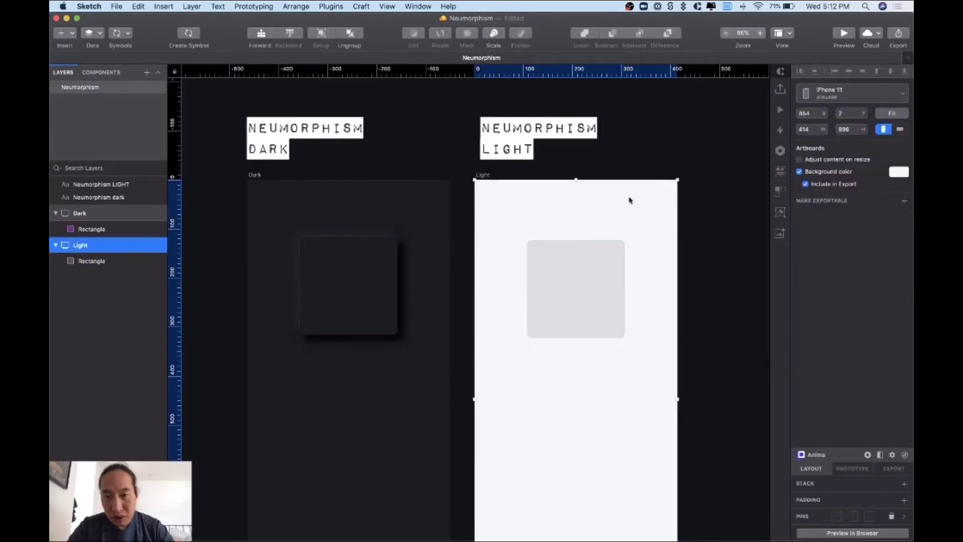
click(898, 173)
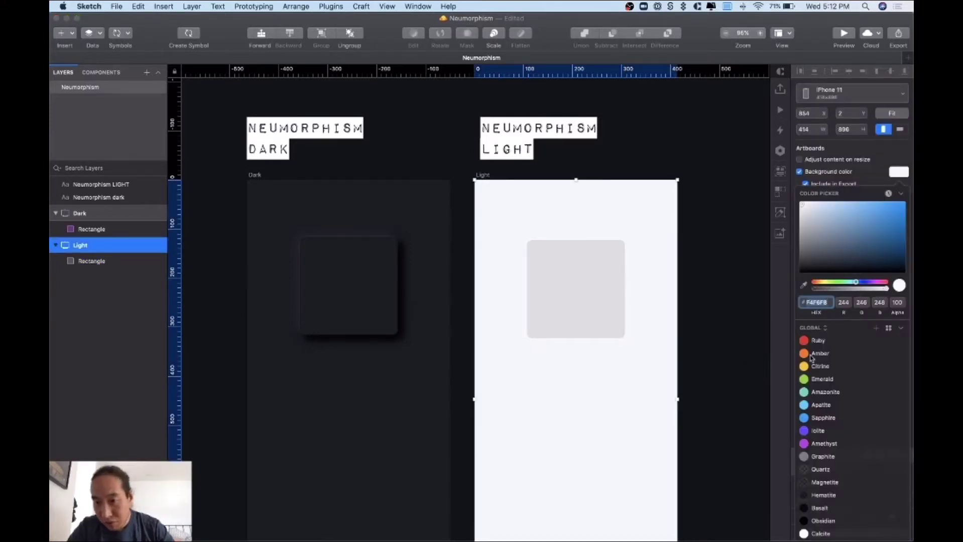
click(701, 260)
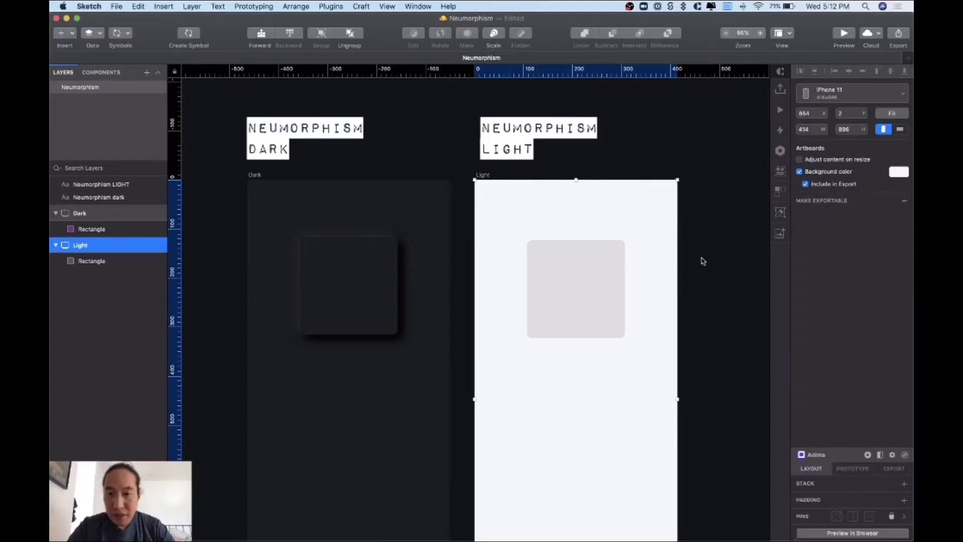
click(728, 254)
click(578, 294)
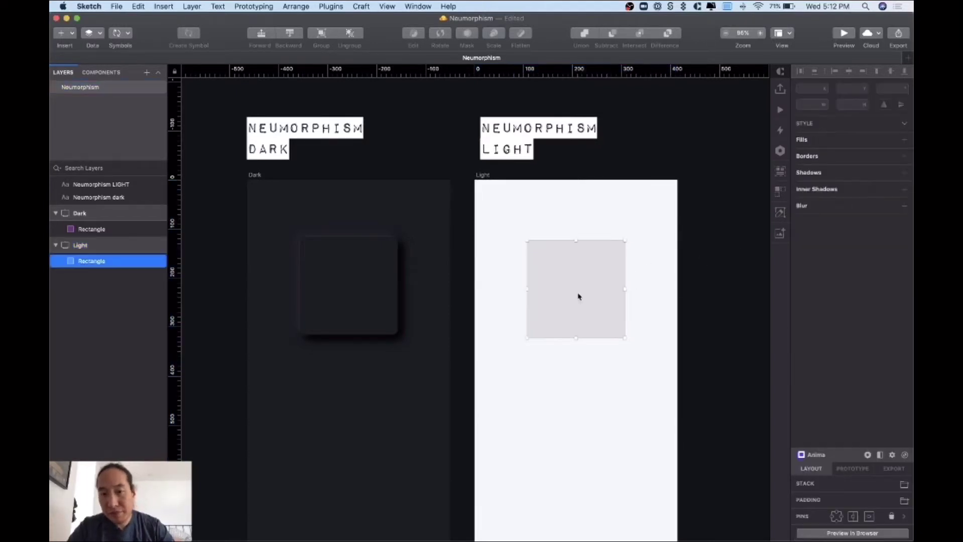
click(854, 361)
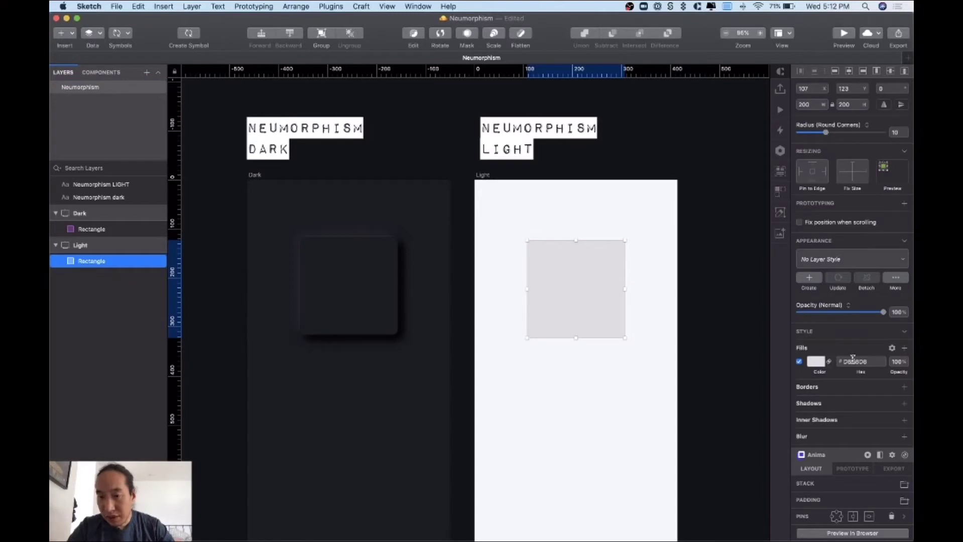
text(F4F6F8)
key(Return)
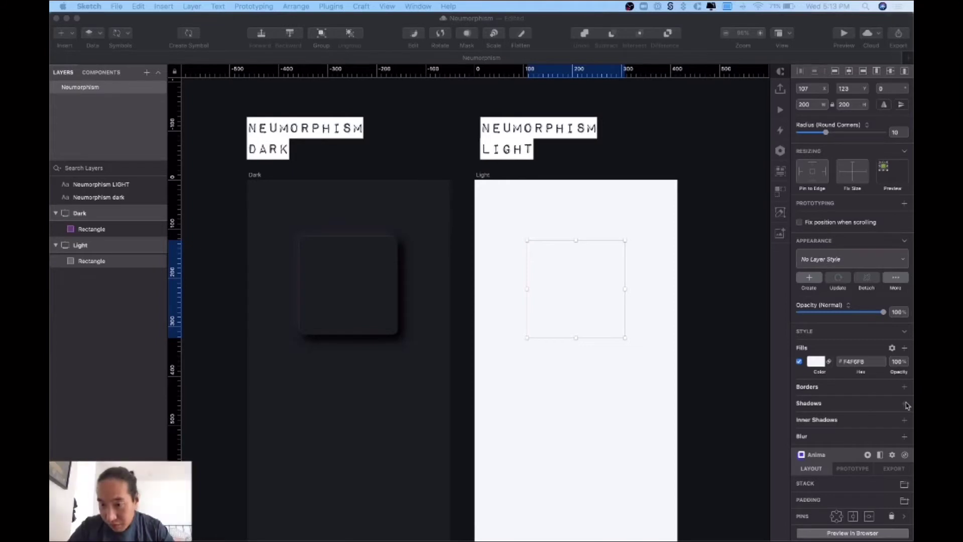
- Add a white shadow at 80 alpha to the Light square
click(906, 404)
click(906, 404)
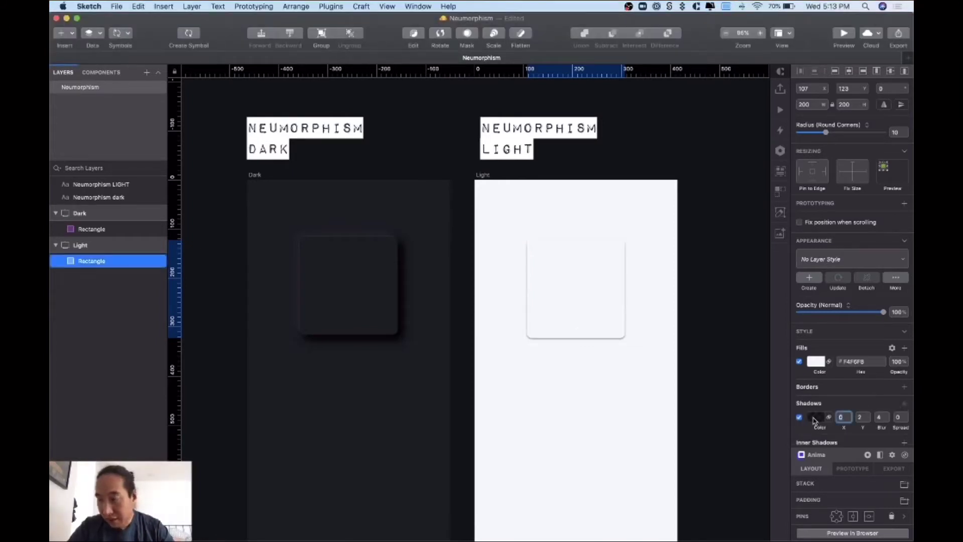
click(814, 421)
drag(823, 421, 778, 355)
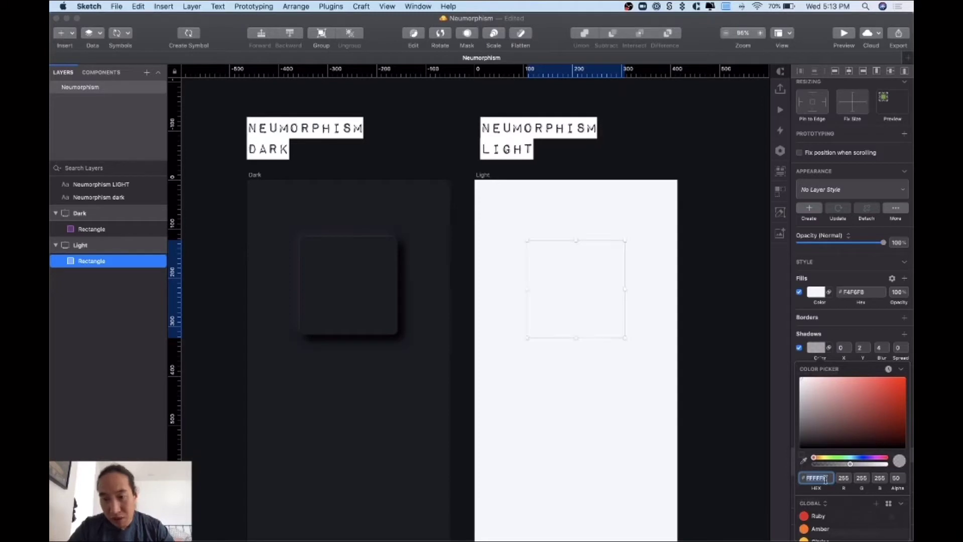
click(897, 479)
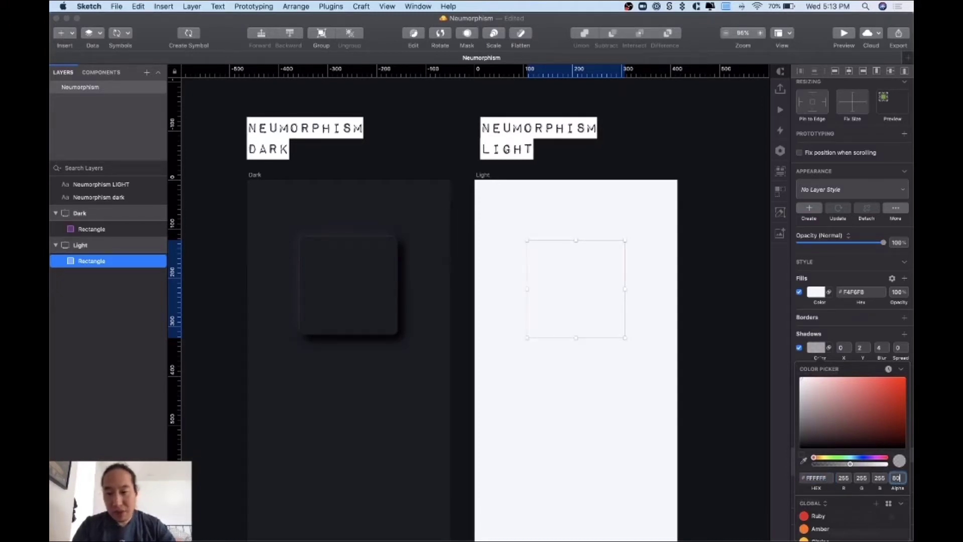
key(Return)
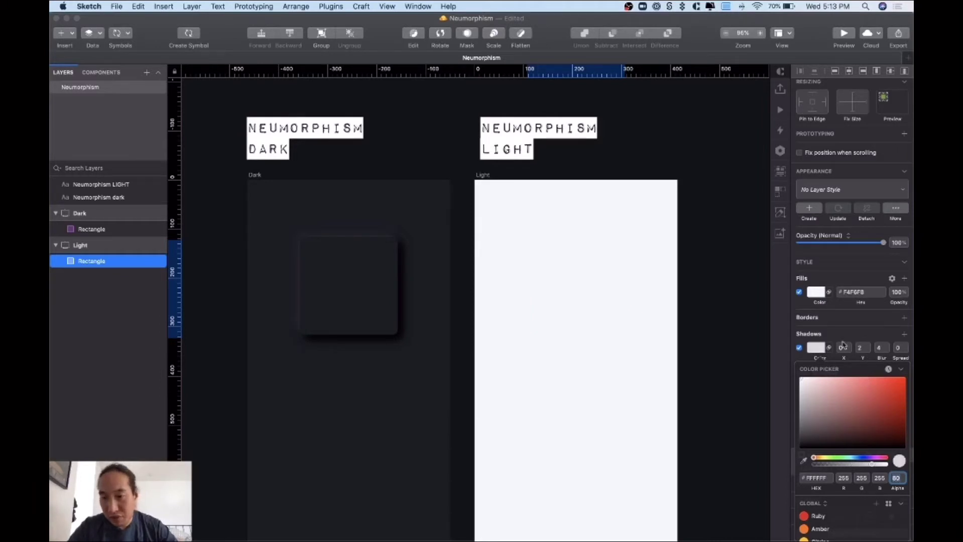
- Set the white shadow's offset to -7, -7 with blur 10 and spread 0
click(838, 335)
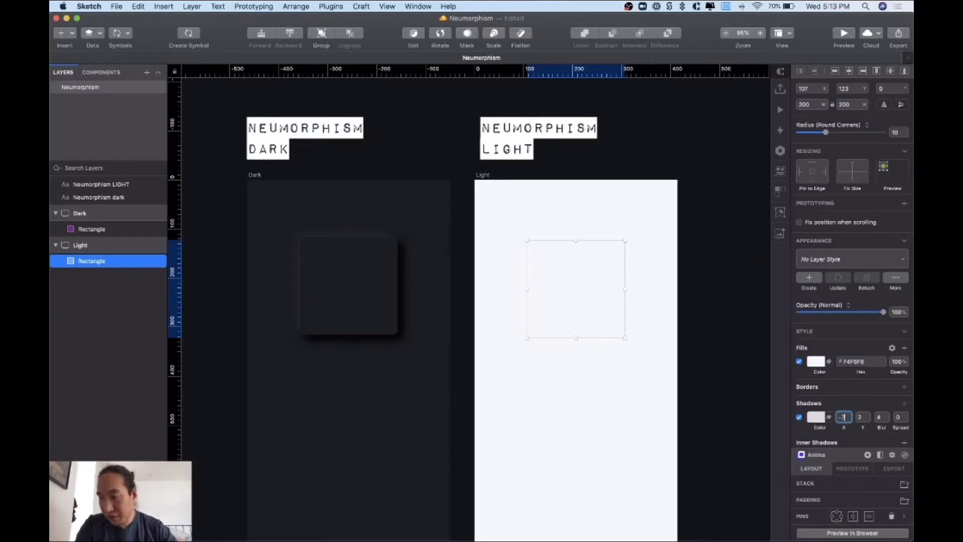
key(Tab)
text(-)
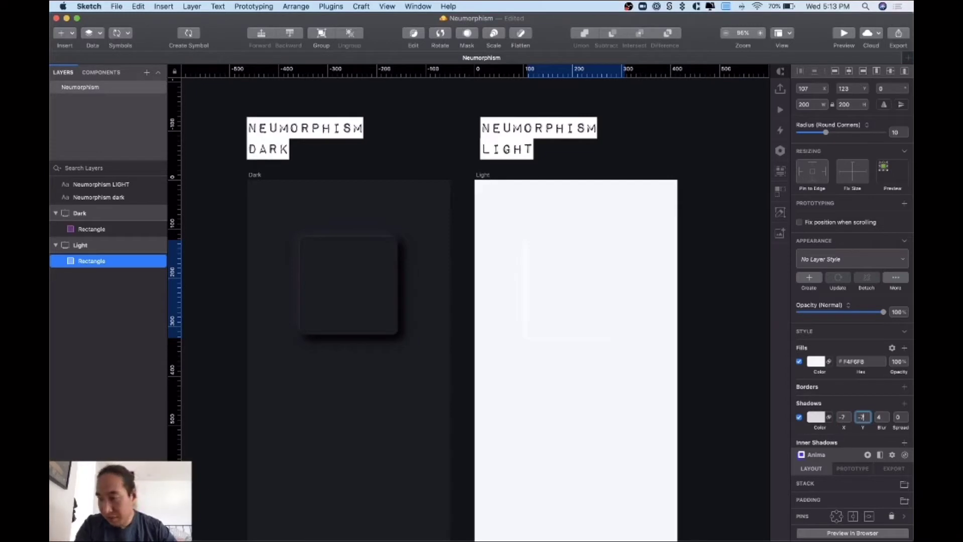
key(Tab)
text(1)
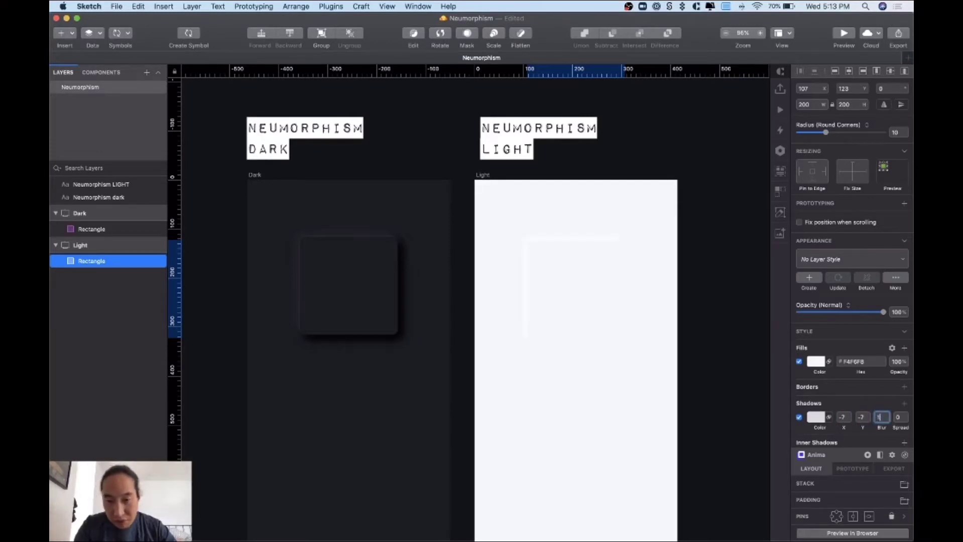
text(0)
key(Tab)
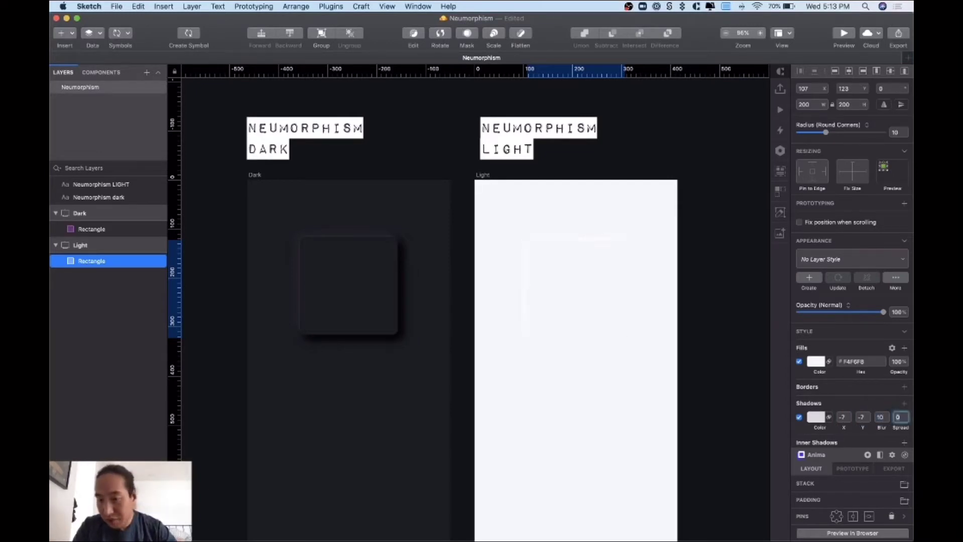
key(Return)
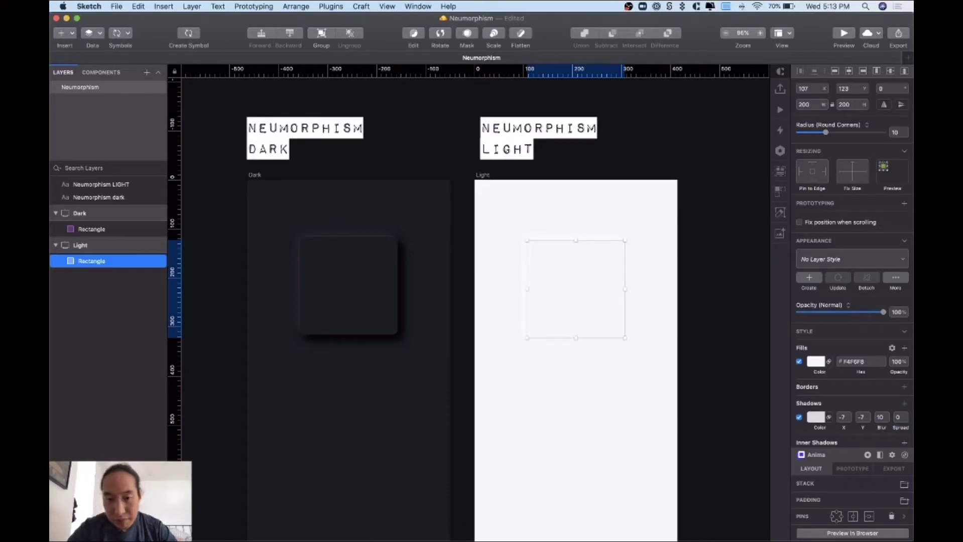
click(648, 272)
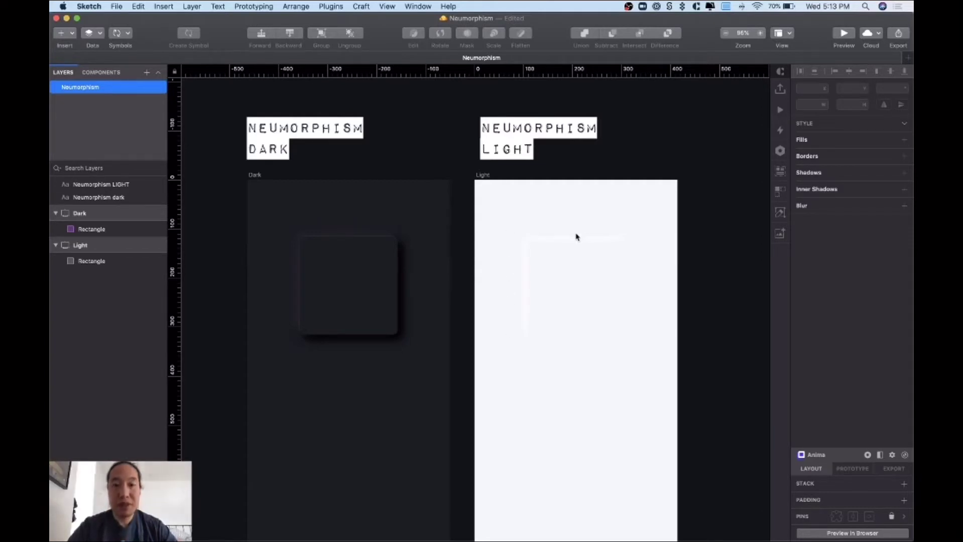
- Return to Sketch and reselect the Light square
key(super+Tab)
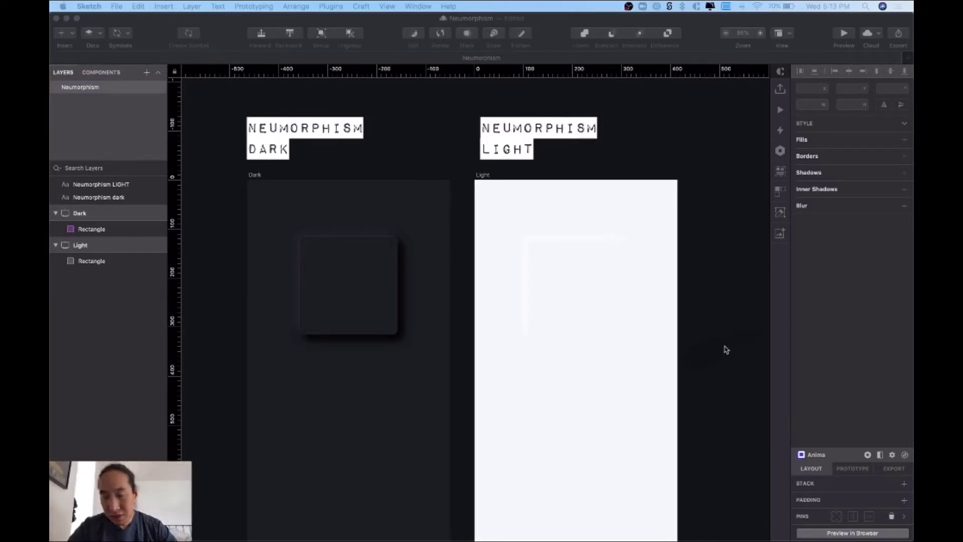
click(692, 333)
click(576, 299)
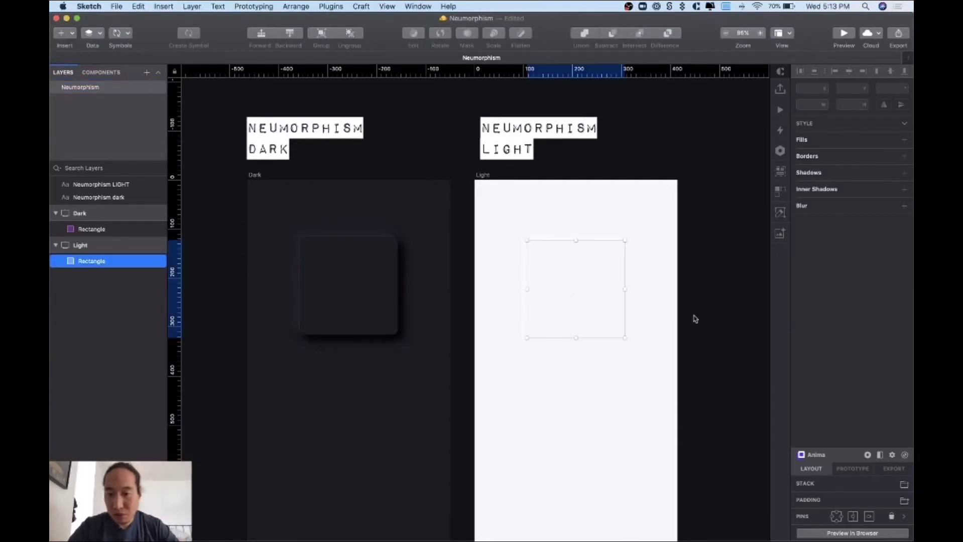
scroll(860, 413, down, 2)
- Add a second shadow to the Light square, black at 15 alpha
scroll(860, 413, down, 1)
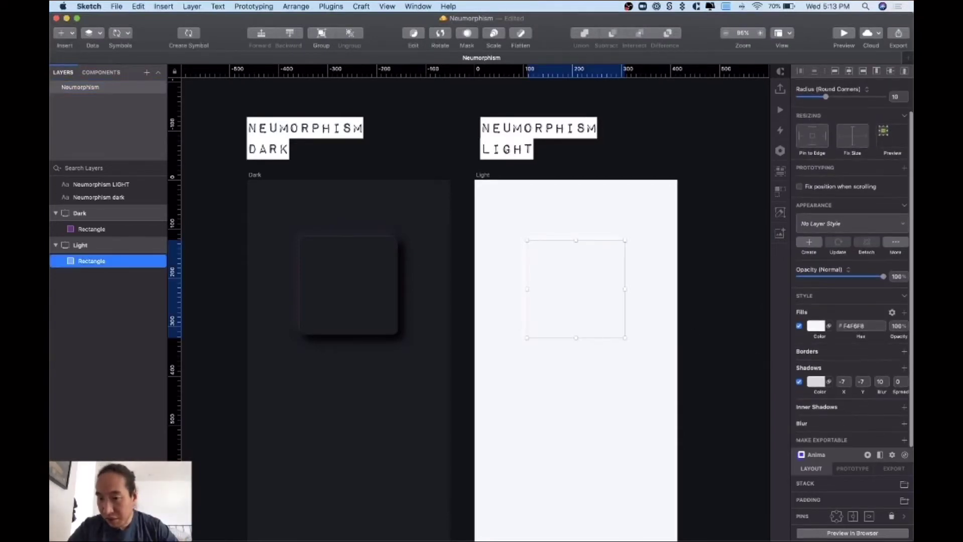
click(903, 372)
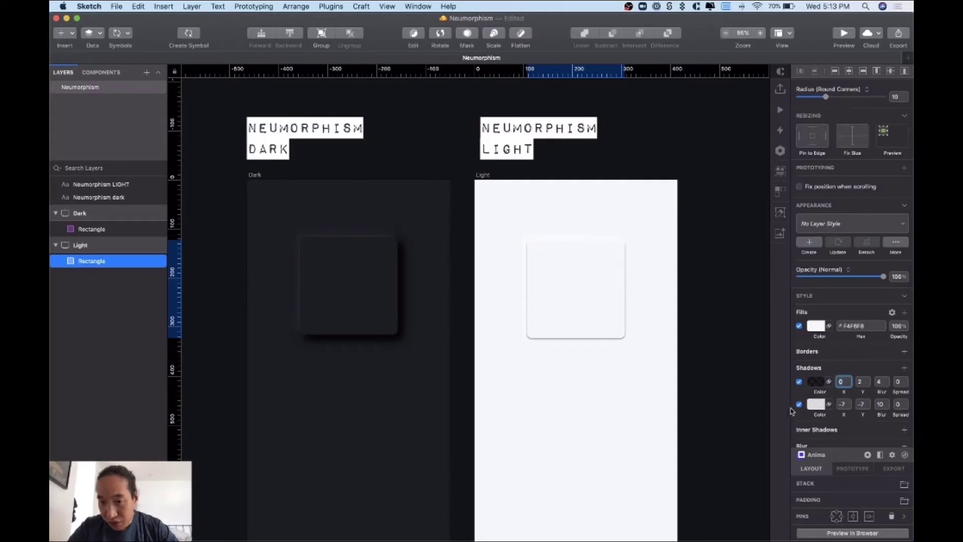
click(815, 382)
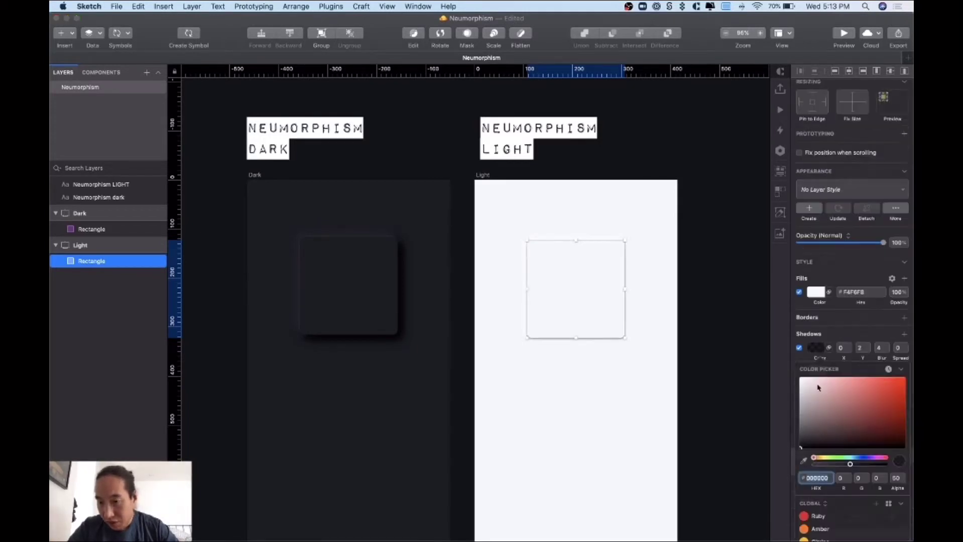
click(895, 479)
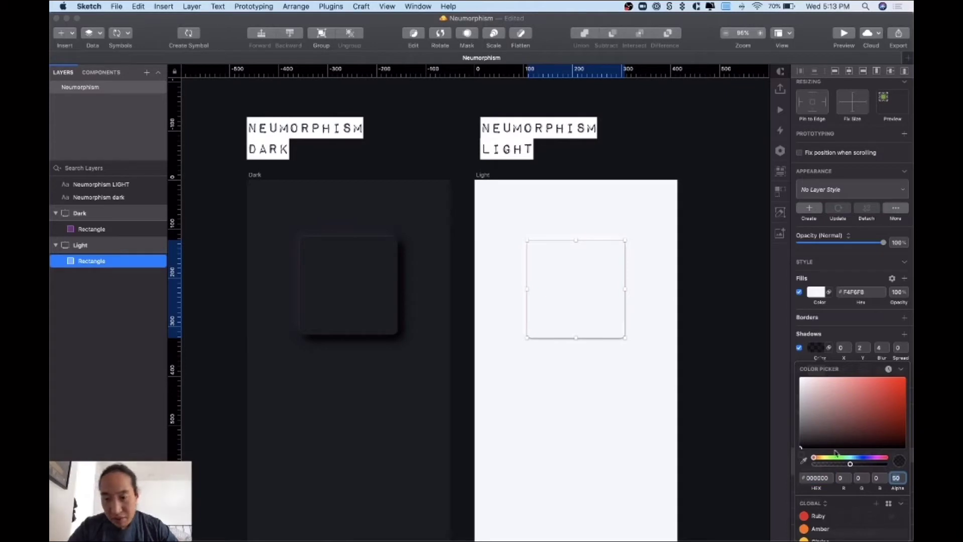
text(15)
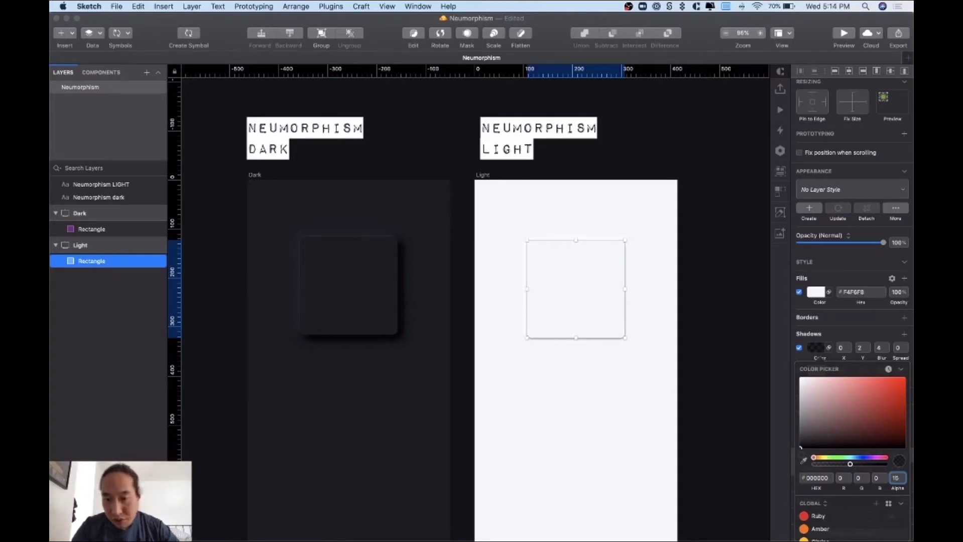
key(Return)
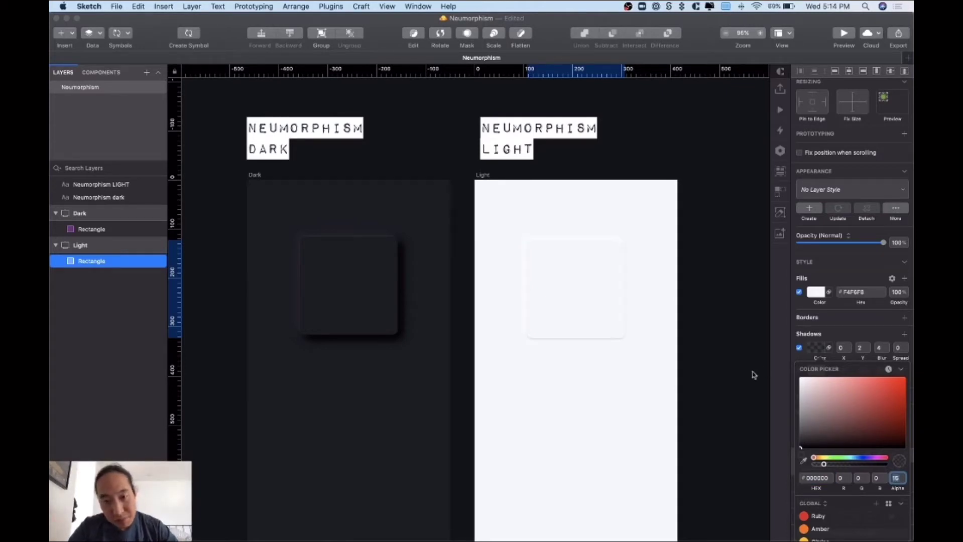
click(834, 344)
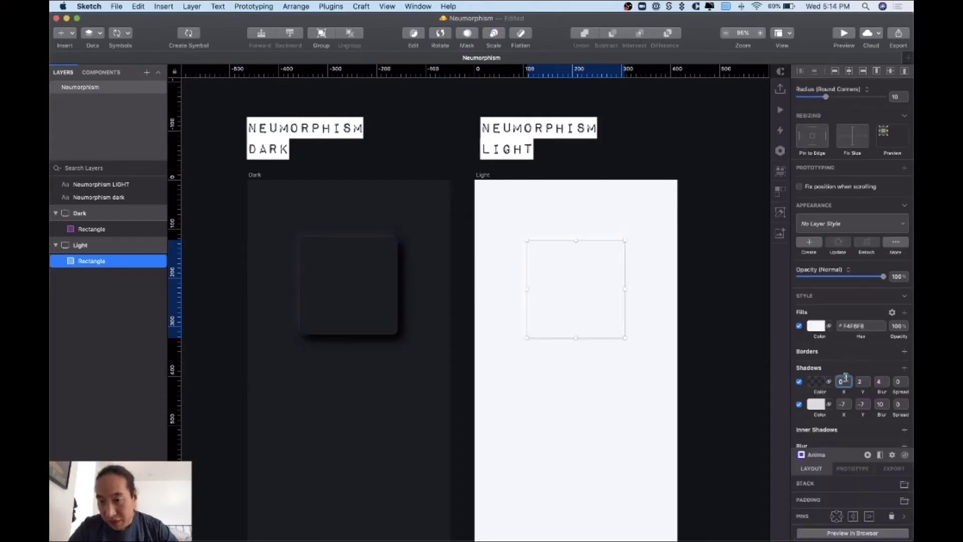
- Set the black shadow's offset to 7, 7 with blur 10
click(844, 382)
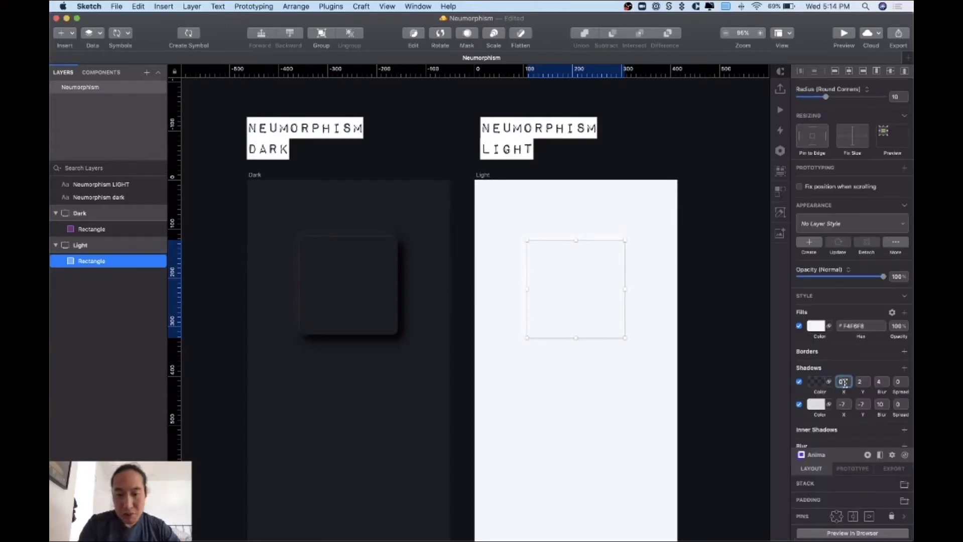
key(Tab)
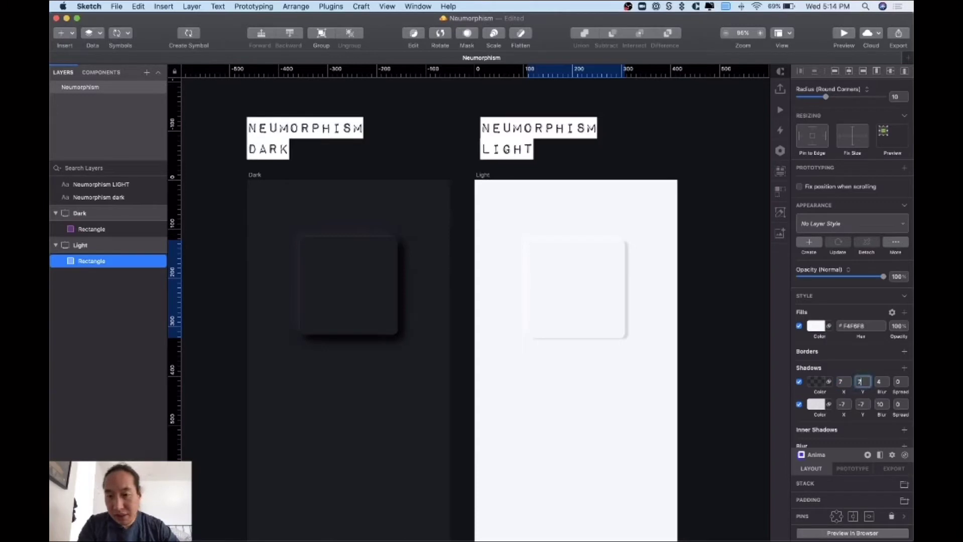
text(7)
key(Tab)
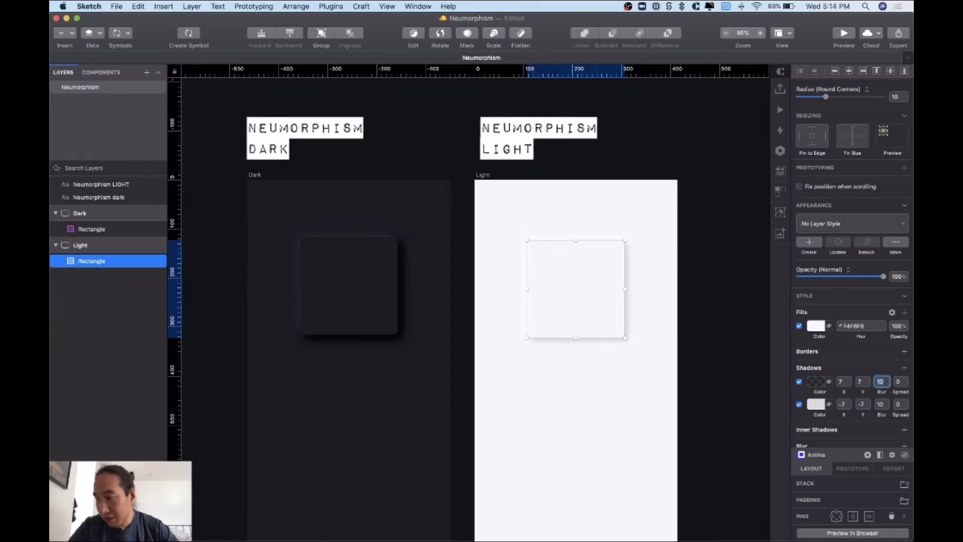
key(super+Tab)
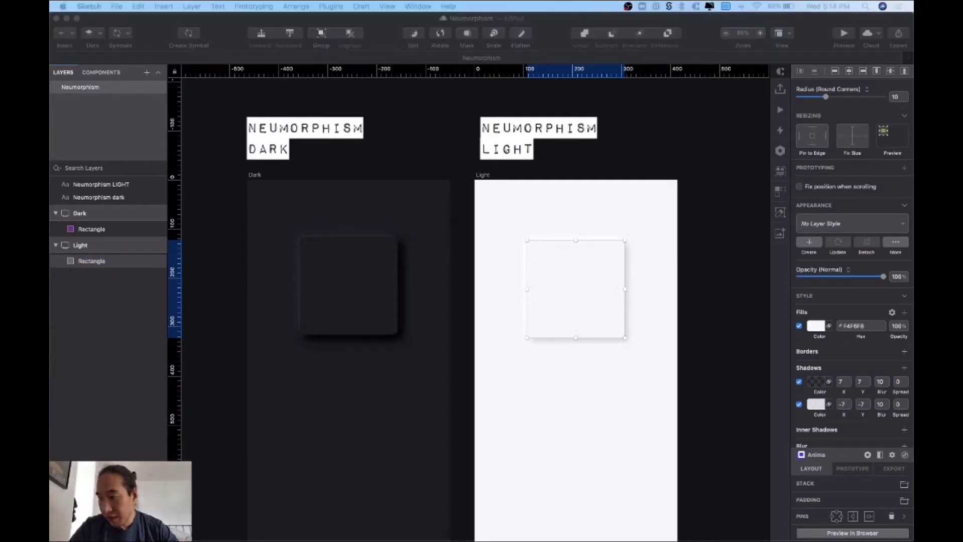
key(super+Tab)
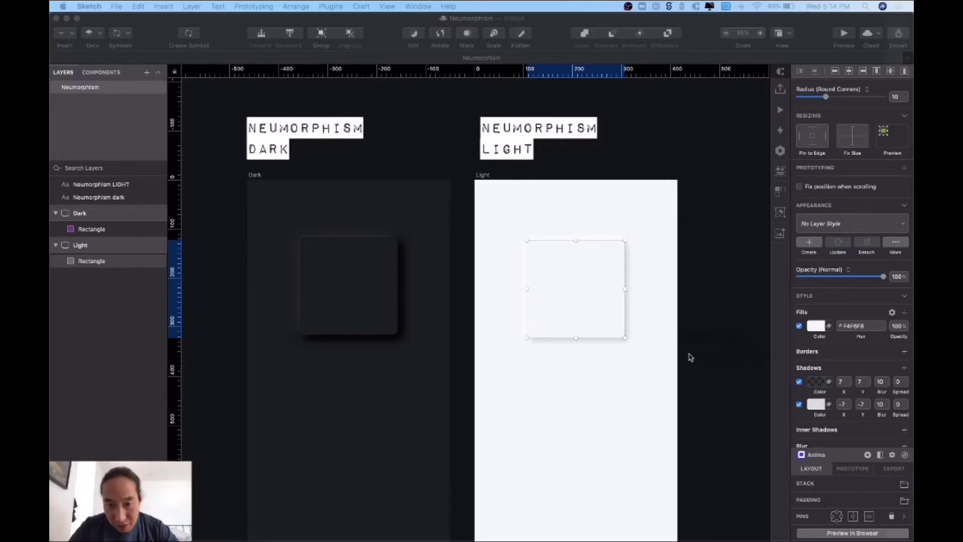
click(687, 353)
- Move the white -7, -7 highlight above the dark 7, 7 shadow in the Shadows list
click(618, 318)
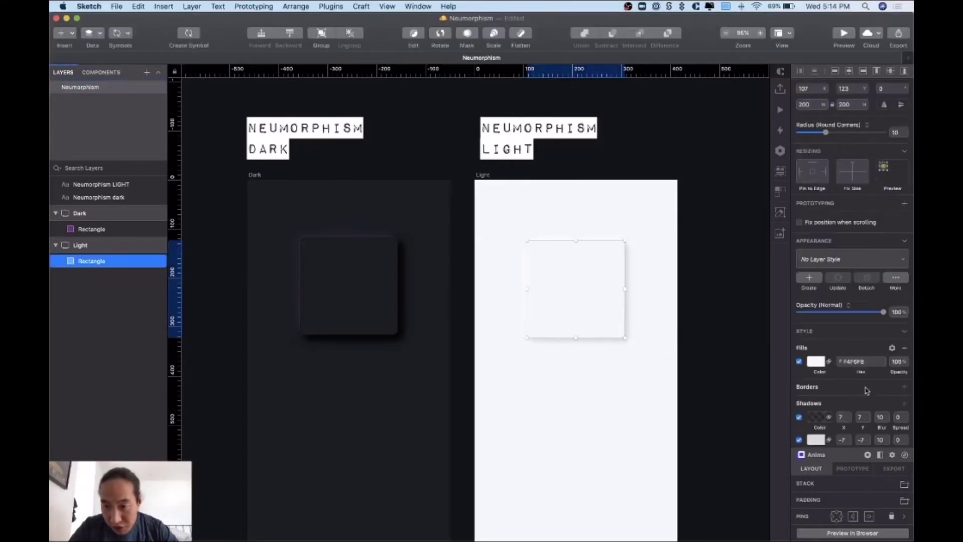
scroll(808, 371, down, 3)
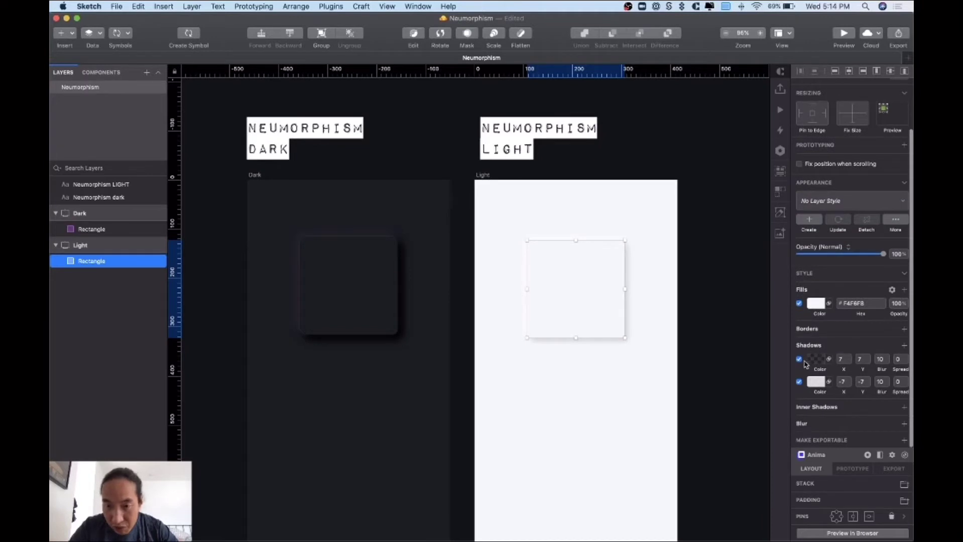
drag(805, 364, 807, 385)
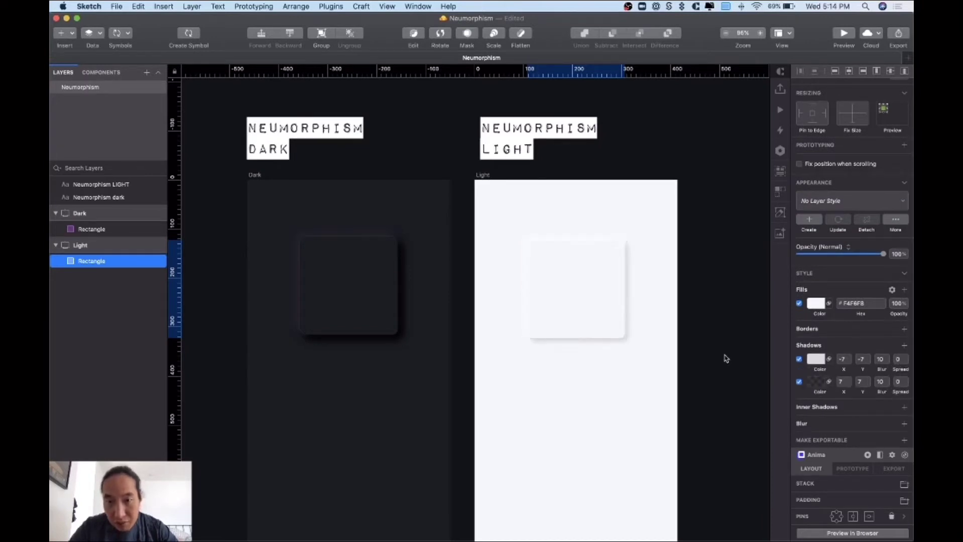
click(679, 351)
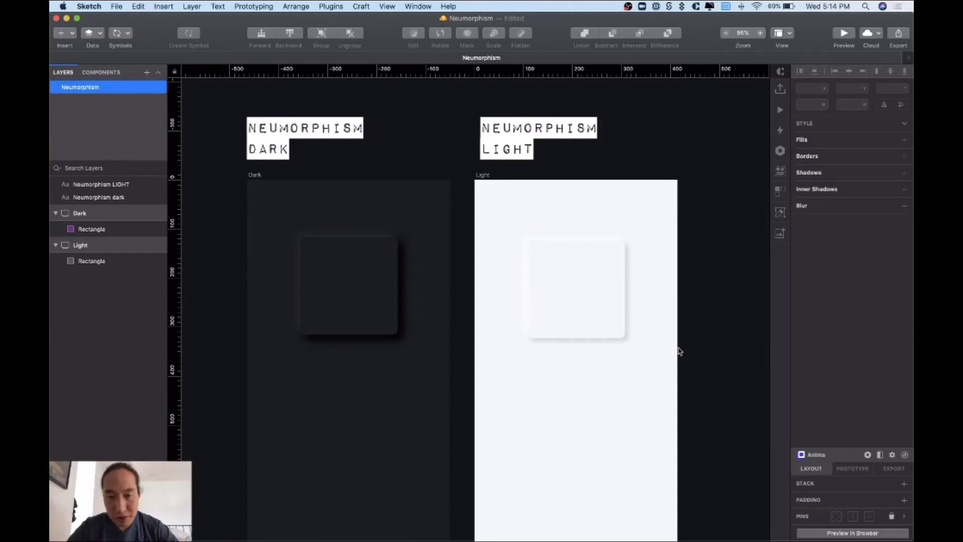
click(570, 273)
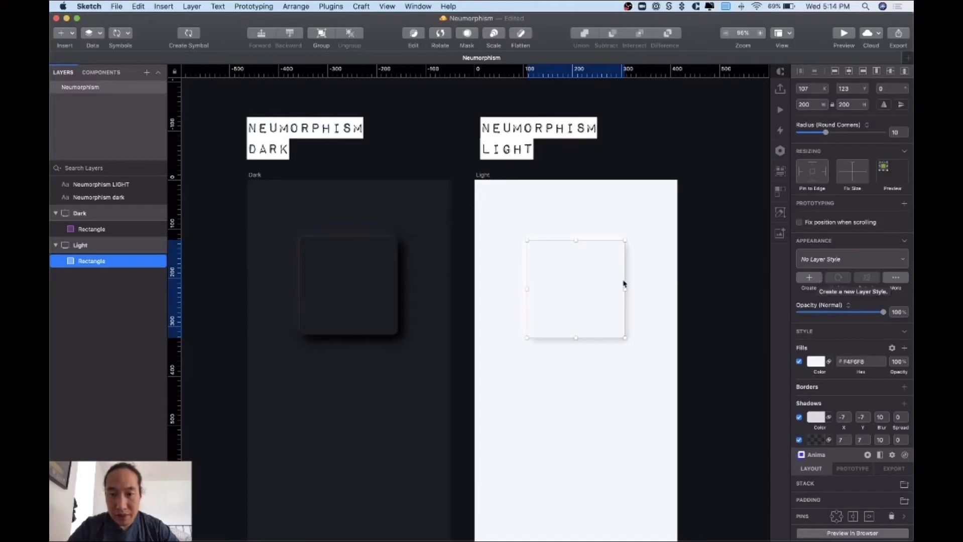
- Create a shared layer style named 'Neumorphism / Light' from the Light square
click(671, 280)
click(584, 284)
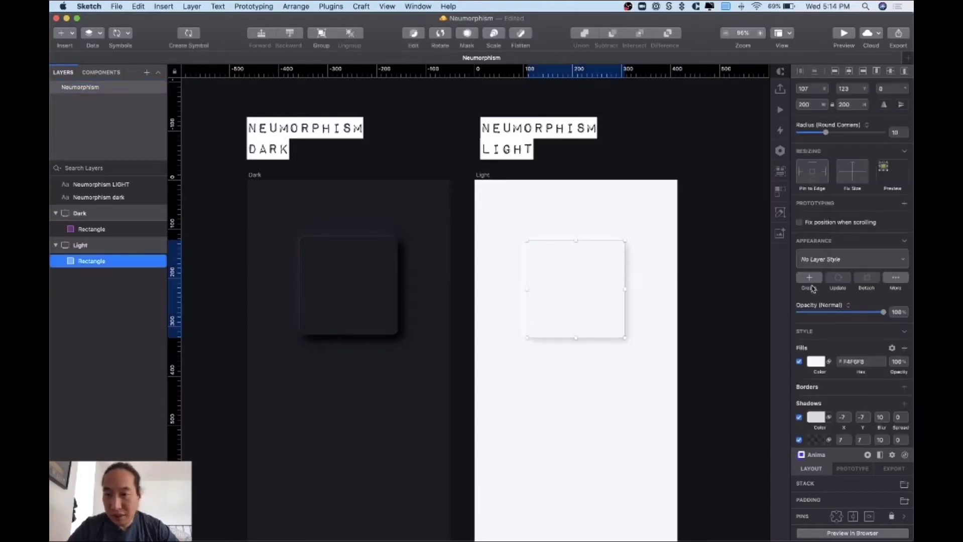
click(809, 278)
text(Neumorphism /)
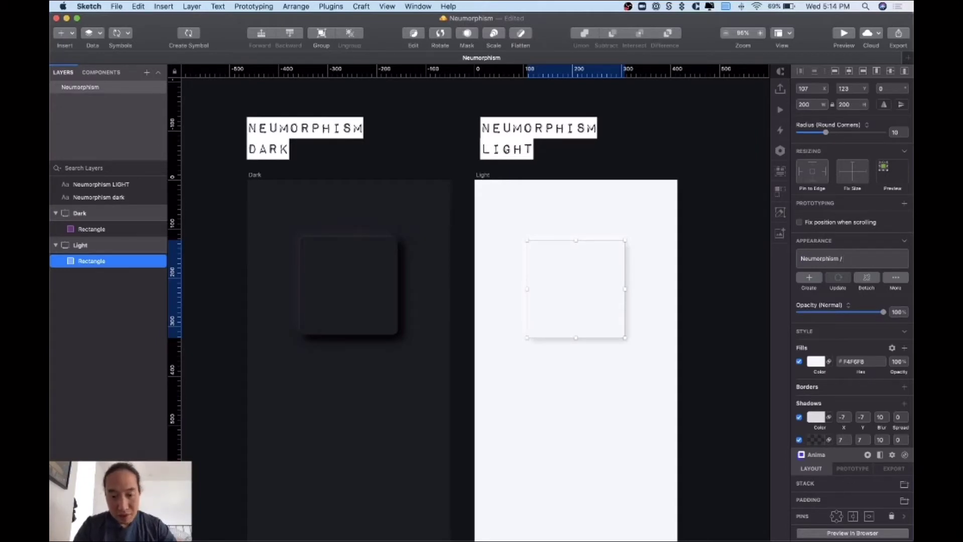
text( Light)
key(Return)
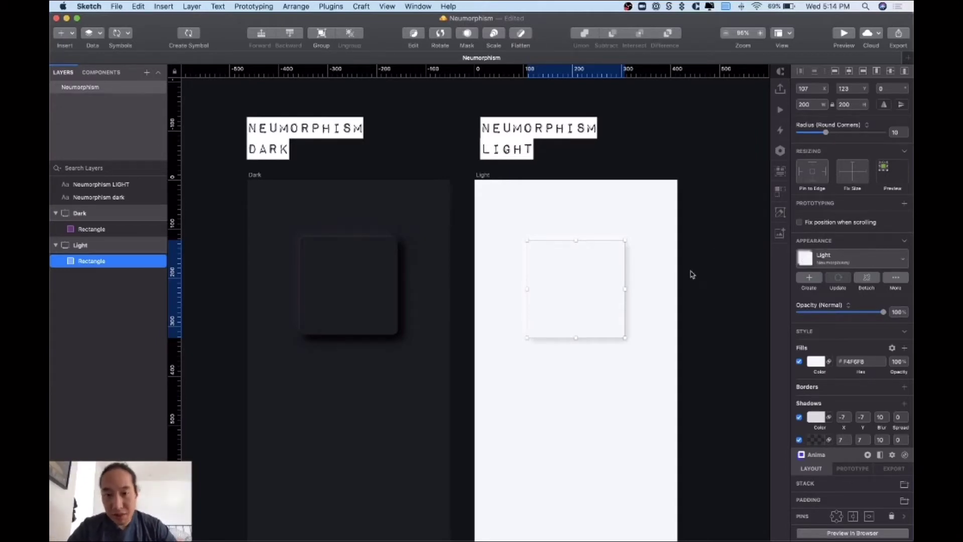
click(698, 273)
scroll(697, 273, down, 2)
scroll(697, 273, right, 2)
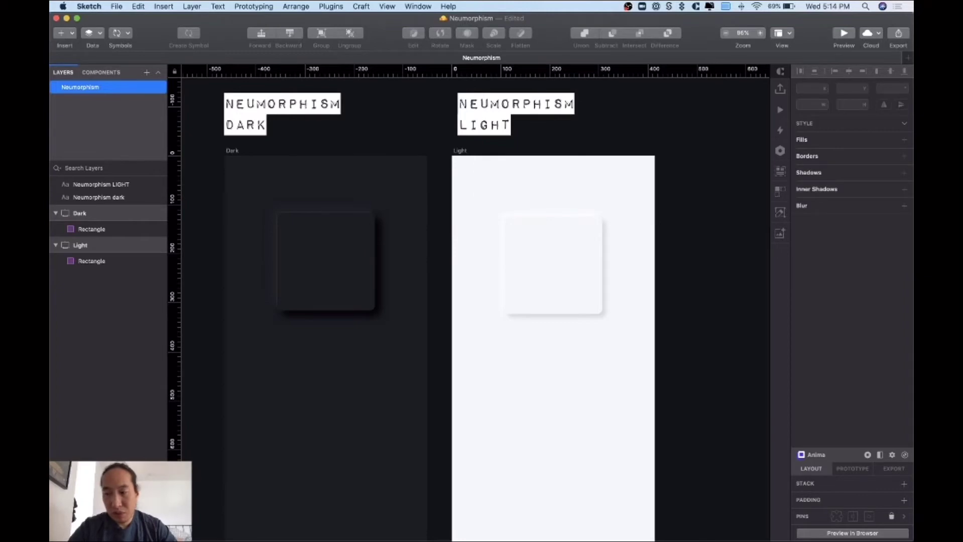
- Select the dark rectangle, then the light rectangle, to compare them
scroll(513, 327, down, 2)
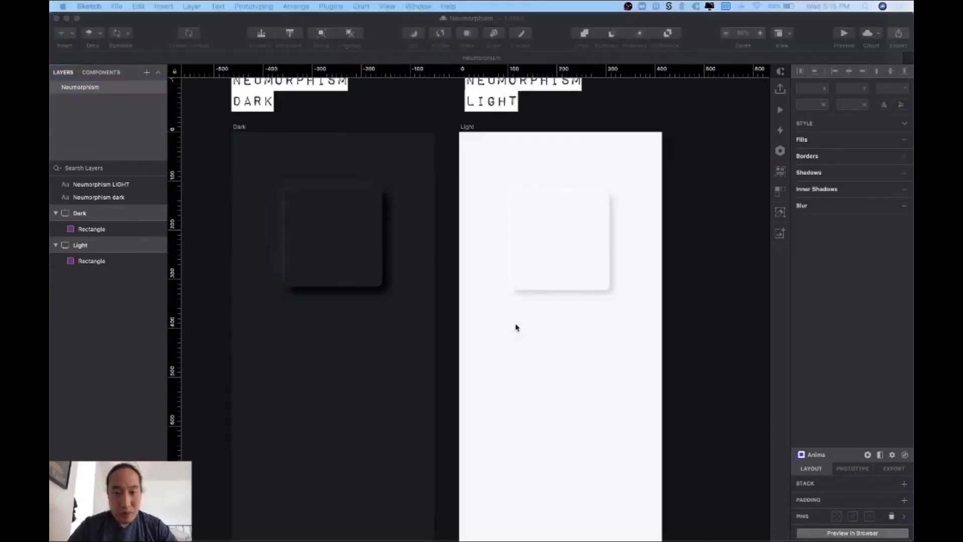
scroll(513, 372, down, 3)
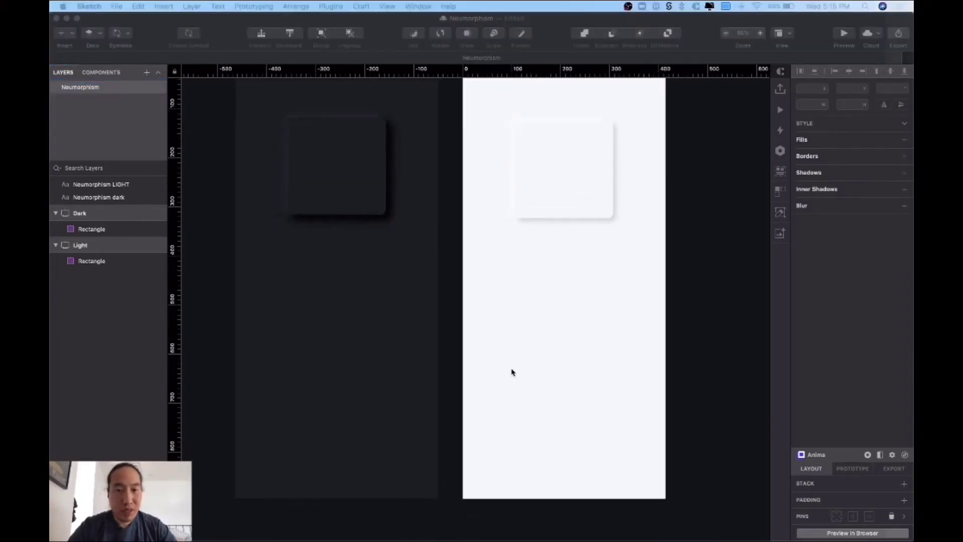
scroll(536, 389, up, 3)
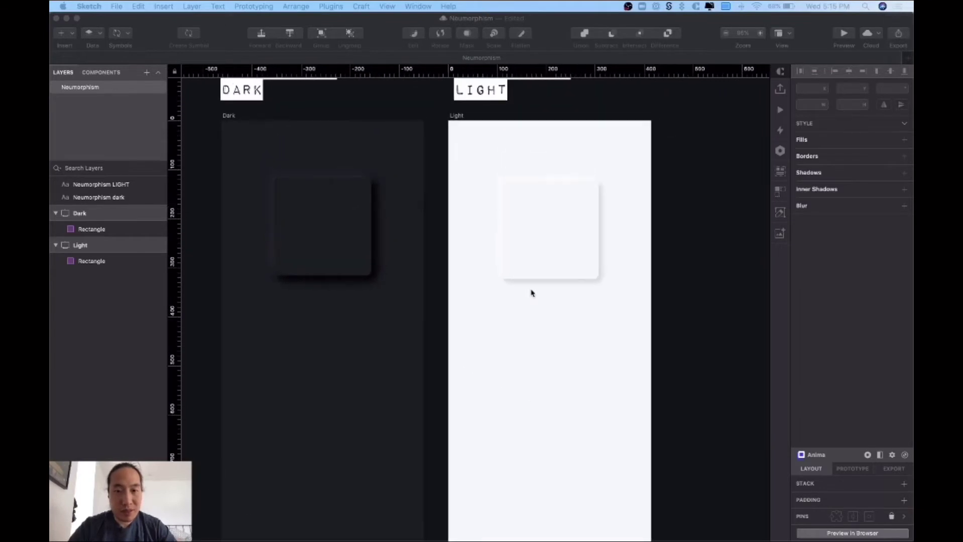
click(531, 290)
click(294, 245)
click(527, 252)
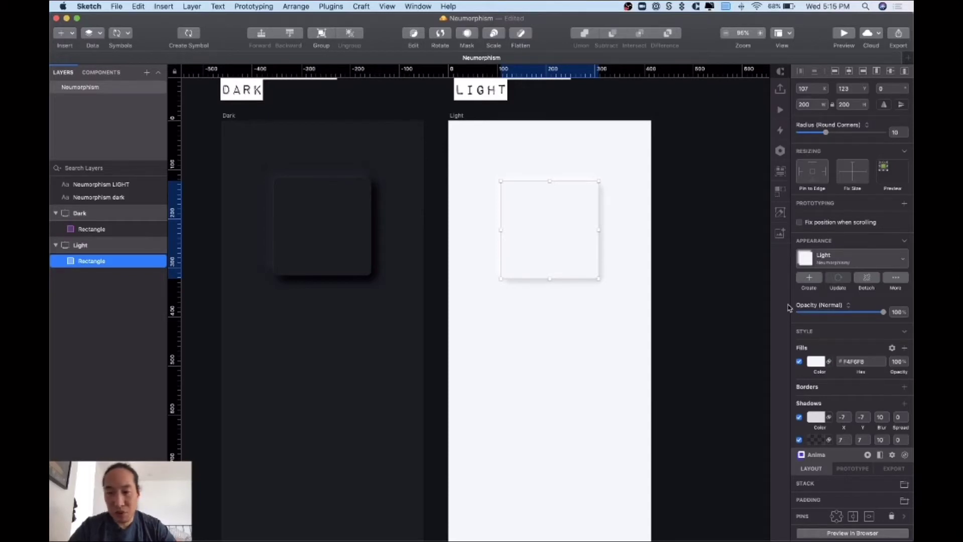
- Zoom out and back in to review the Dark and Light artboards together
scroll(698, 336, down, 10)
scroll(699, 335, up, 9)
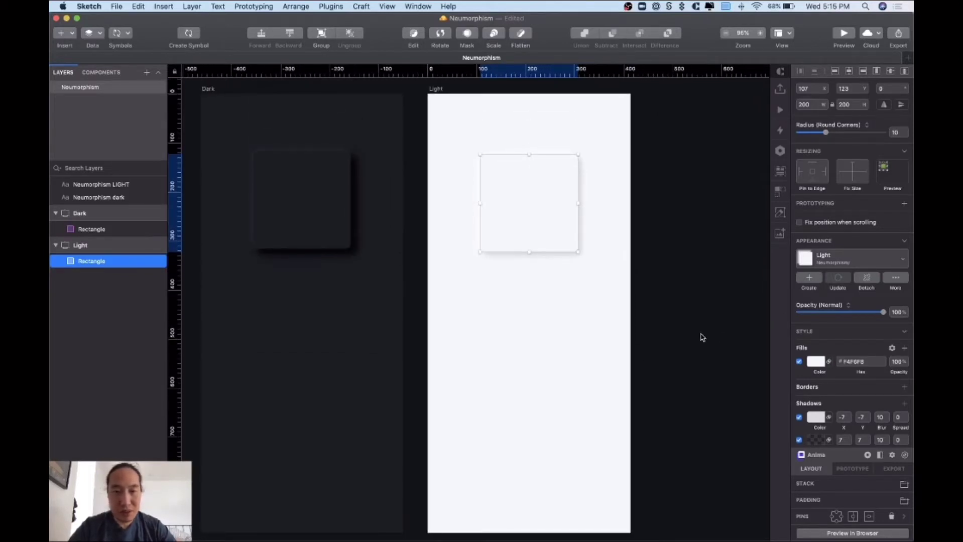
scroll(541, 180, down, 3)
scroll(541, 180, left, 2)
scroll(541, 180, up, 8)
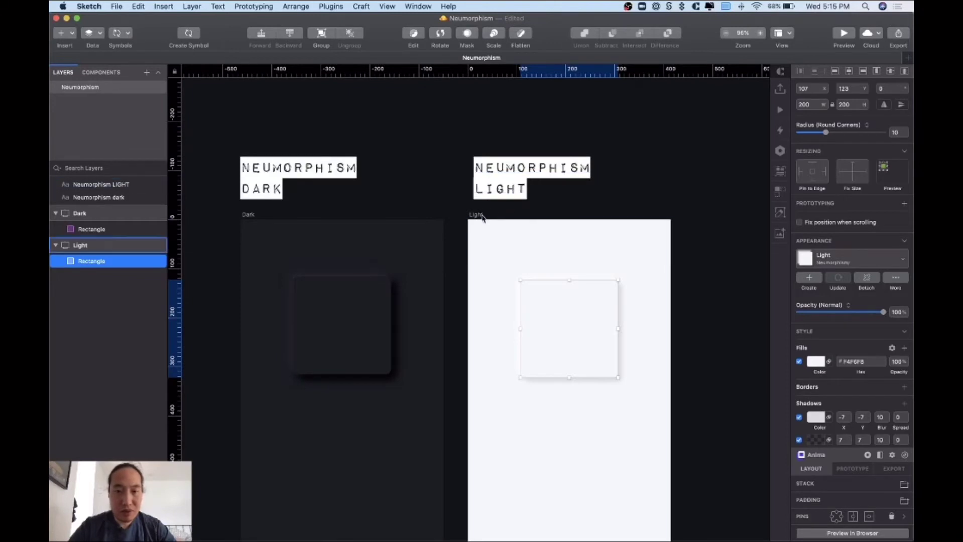
scroll(527, 216, down, 5)
scroll(524, 186, down, 1)
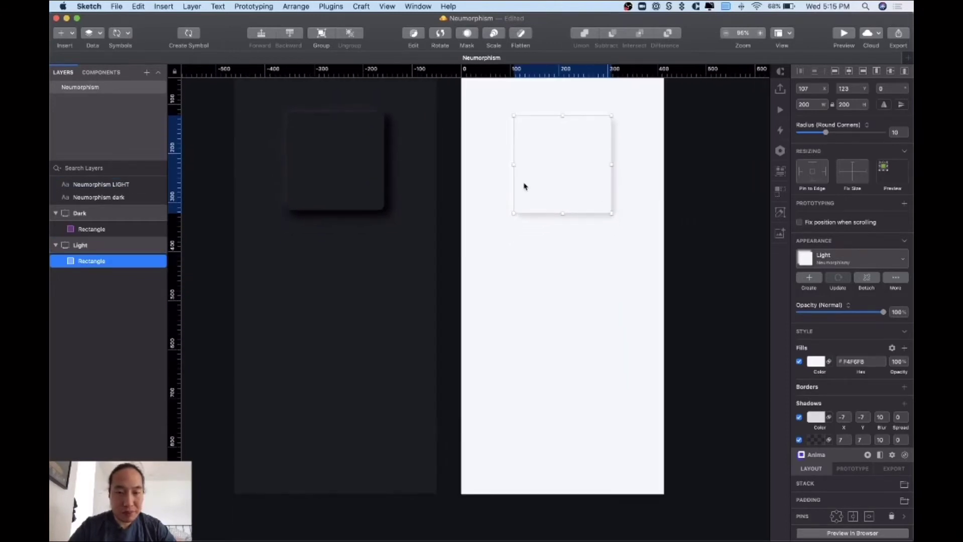
scroll(525, 188, down, 3)
scroll(499, 308, up, 4)
key(super+minus)
key(super+minus)
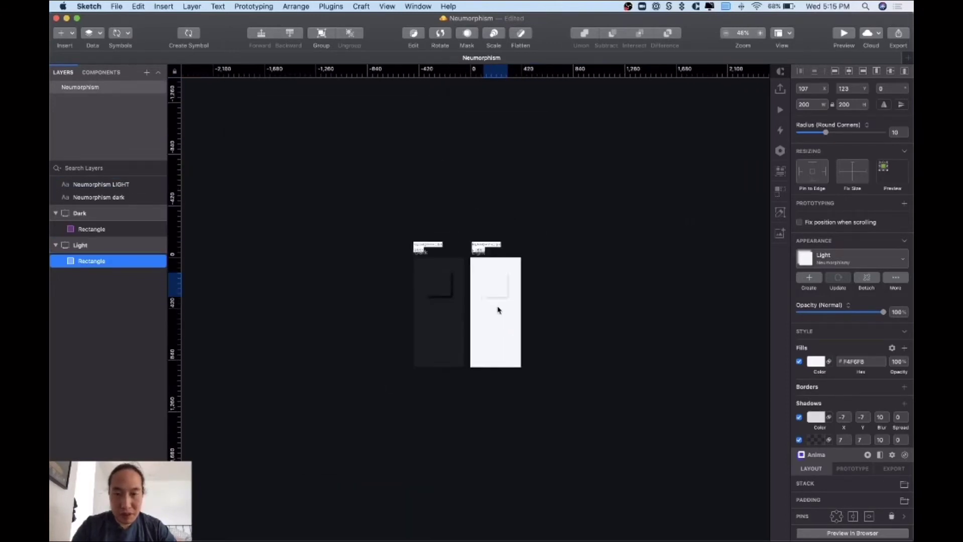
key(super+plus)
key(super+plus)
scroll(520, 316, right, 3)
scroll(521, 316, up, 1)
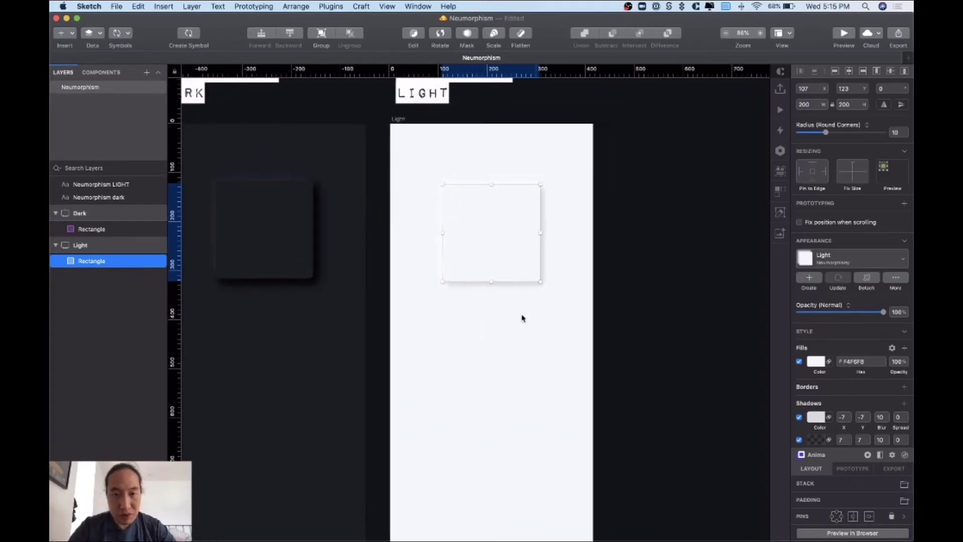
scroll(550, 290, right, 6)
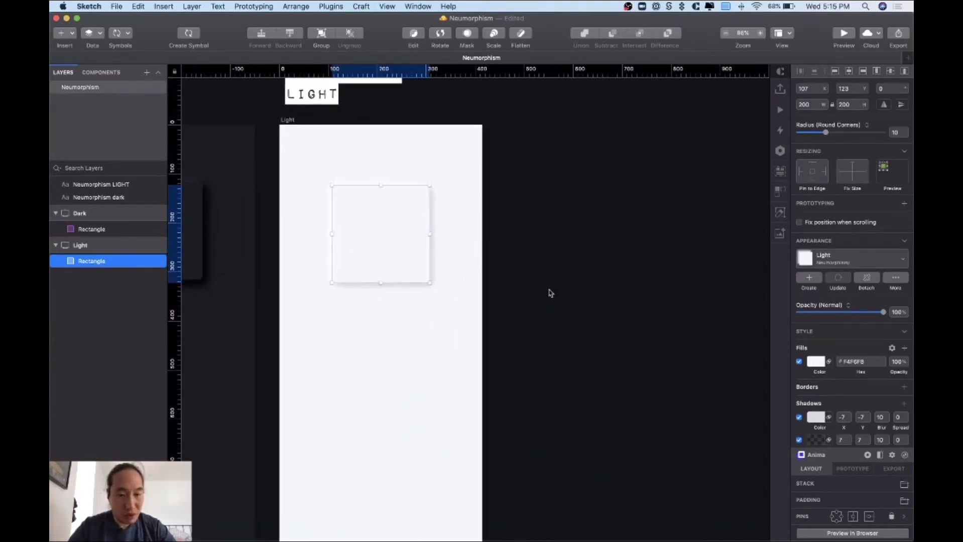
- Add a new iPhone 11 artboard beside the Light artboard
key(a)
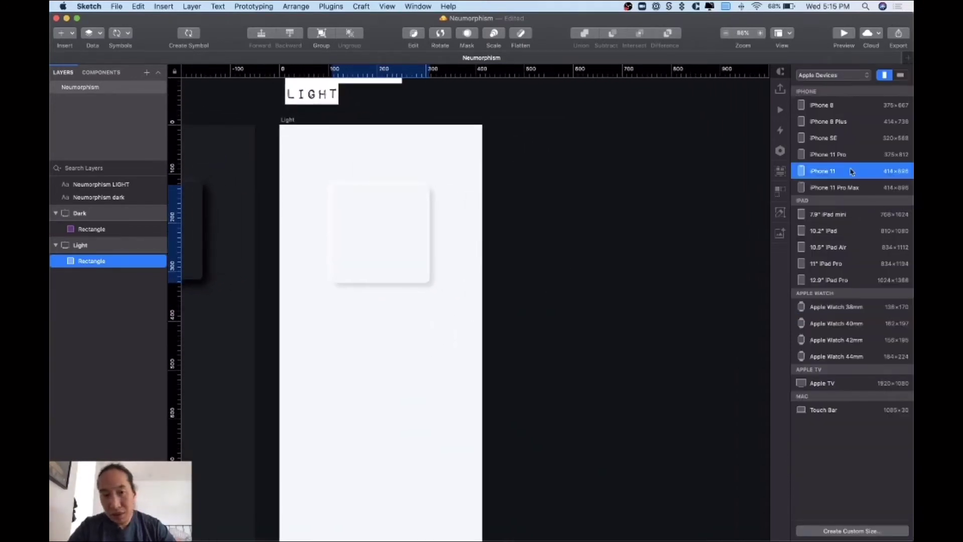
click(850, 171)
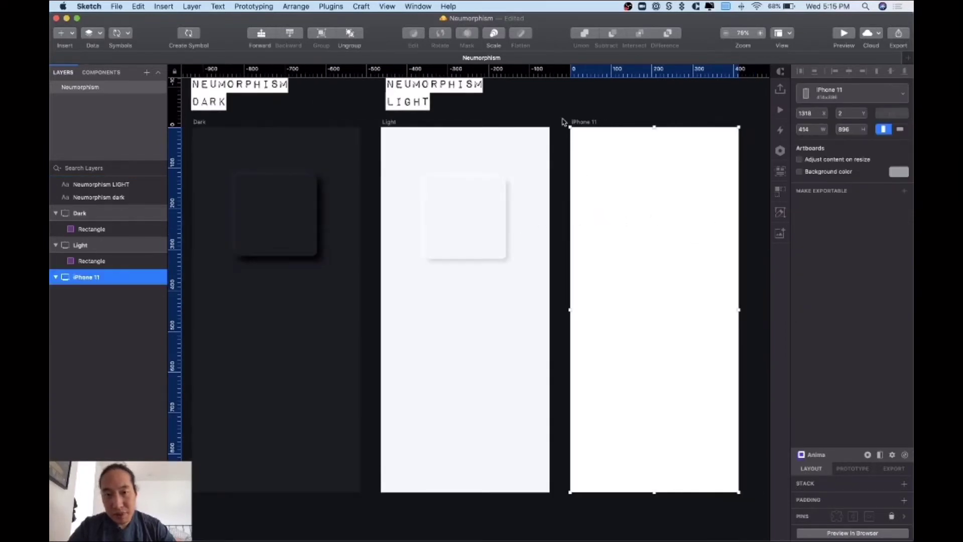
click(562, 121)
click(392, 122)
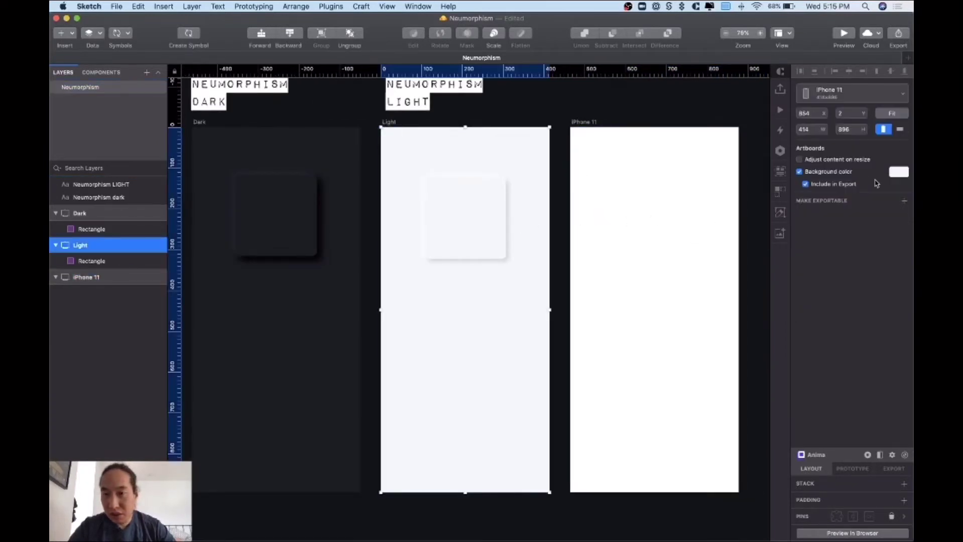
click(899, 172)
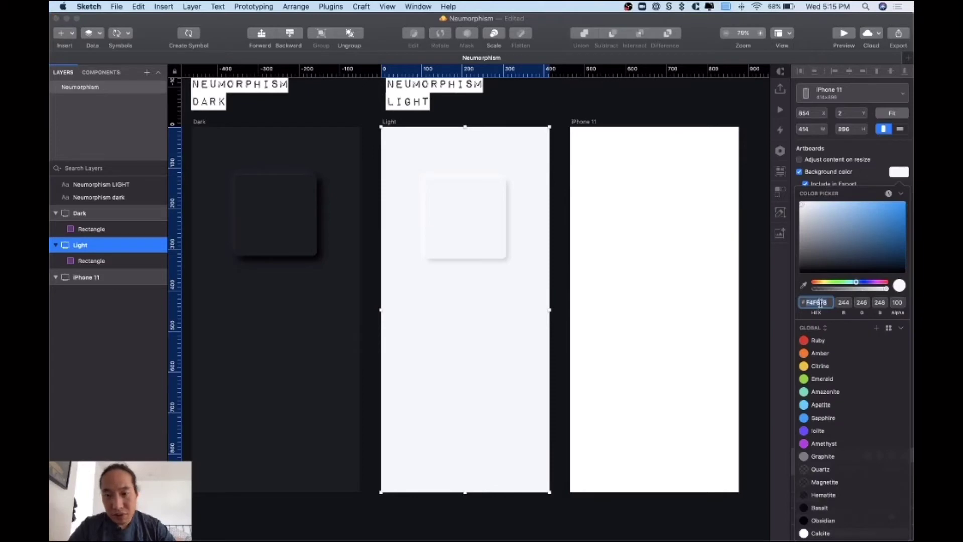
- Sample the Light artboard's grey as the iPhone 11 artboard's background
click(582, 124)
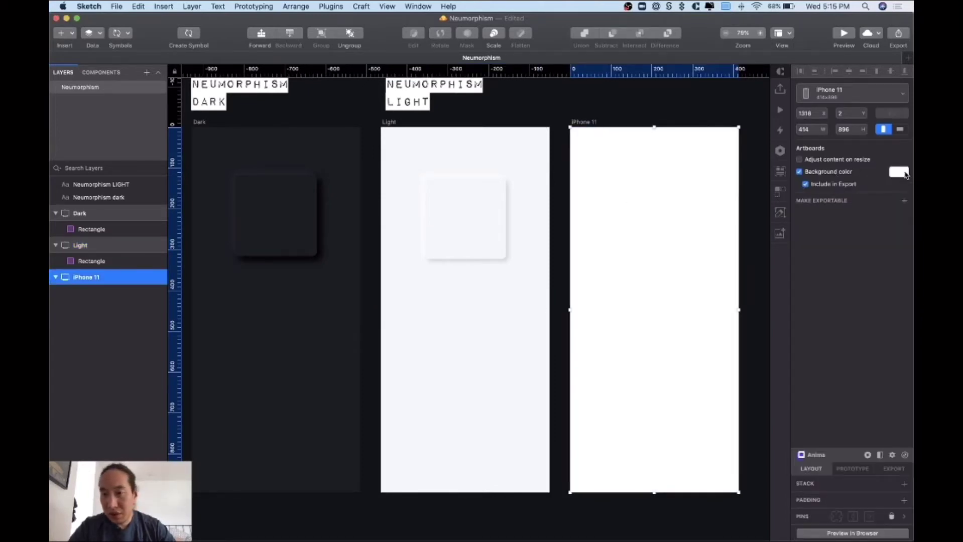
click(905, 173)
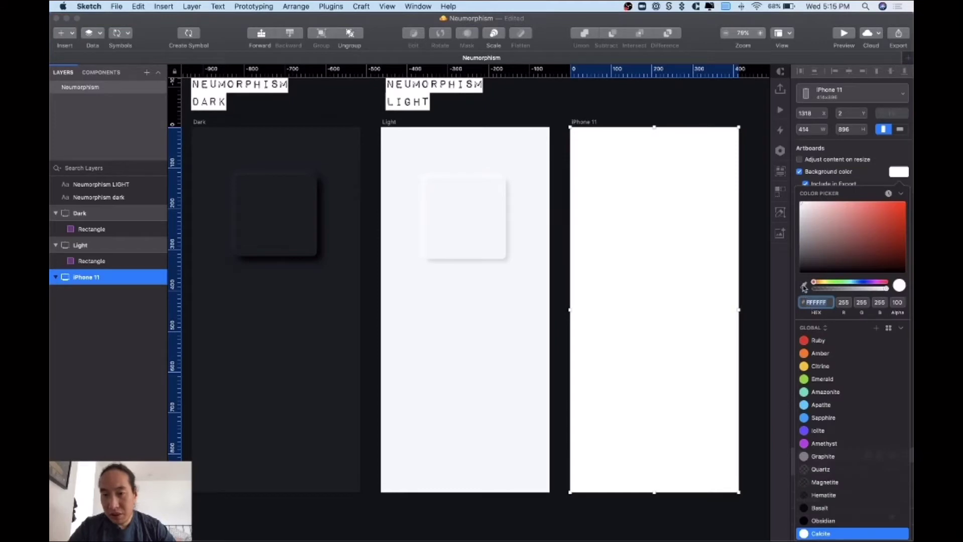
click(804, 286)
click(459, 360)
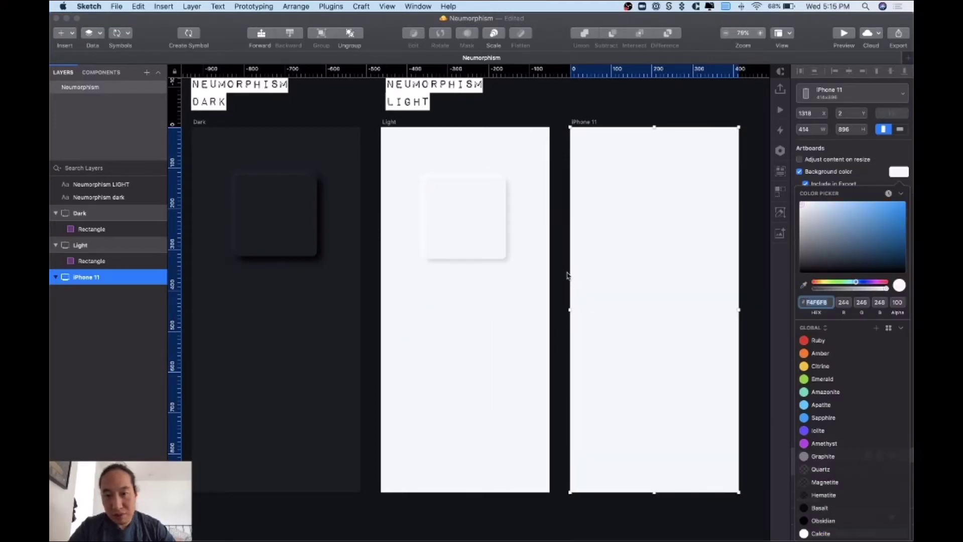
key(Escape)
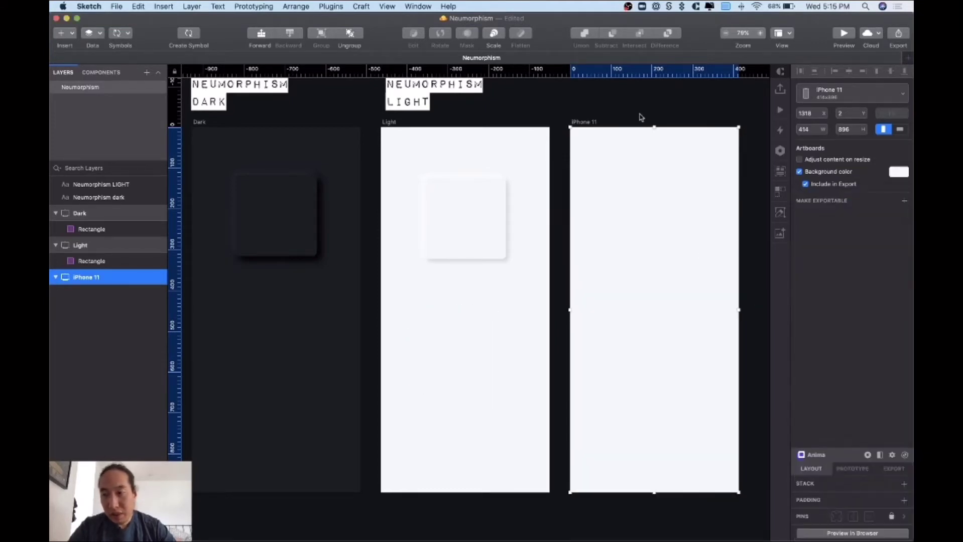
click(640, 117)
click(646, 201)
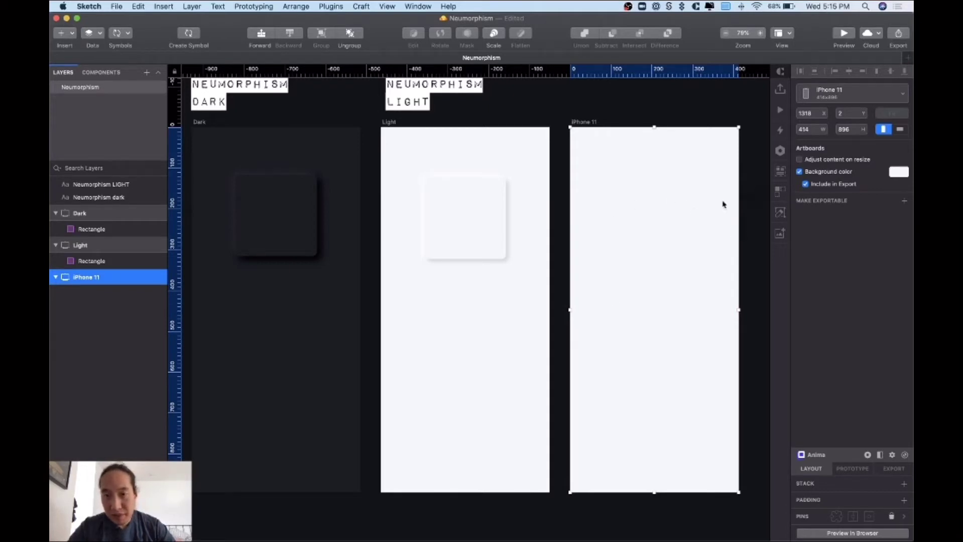
- Change the iPhone 11 artboard background to Iolite purple, #6238FF
click(595, 119)
click(580, 122)
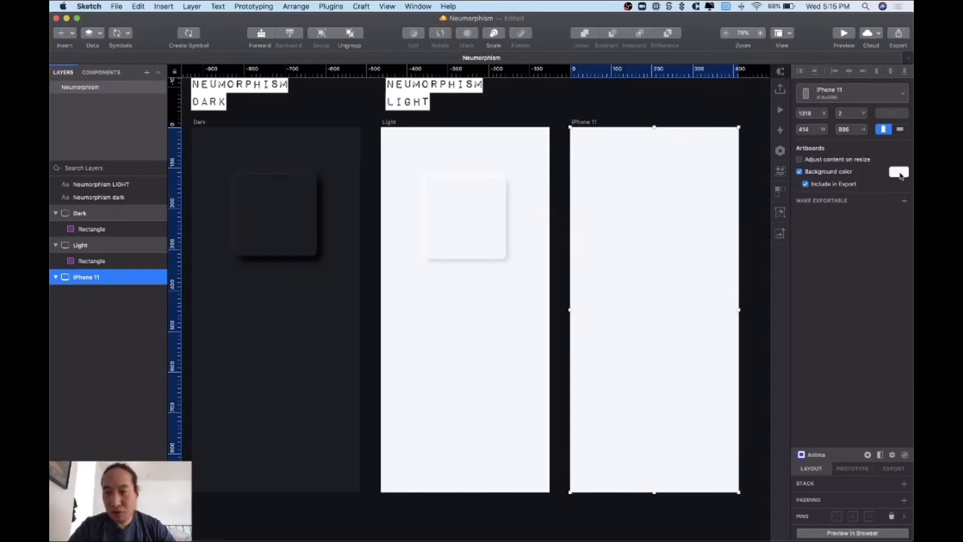
key(super+Tab)
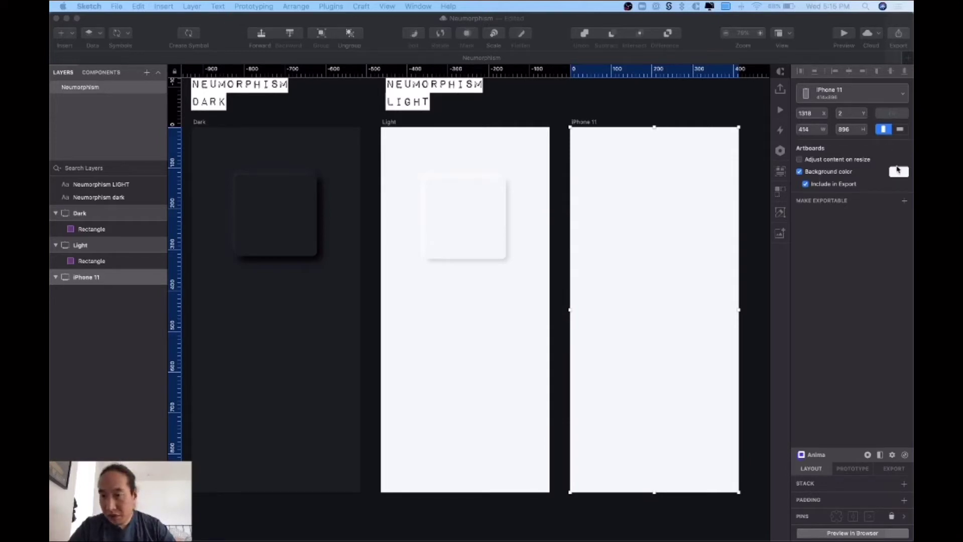
click(899, 172)
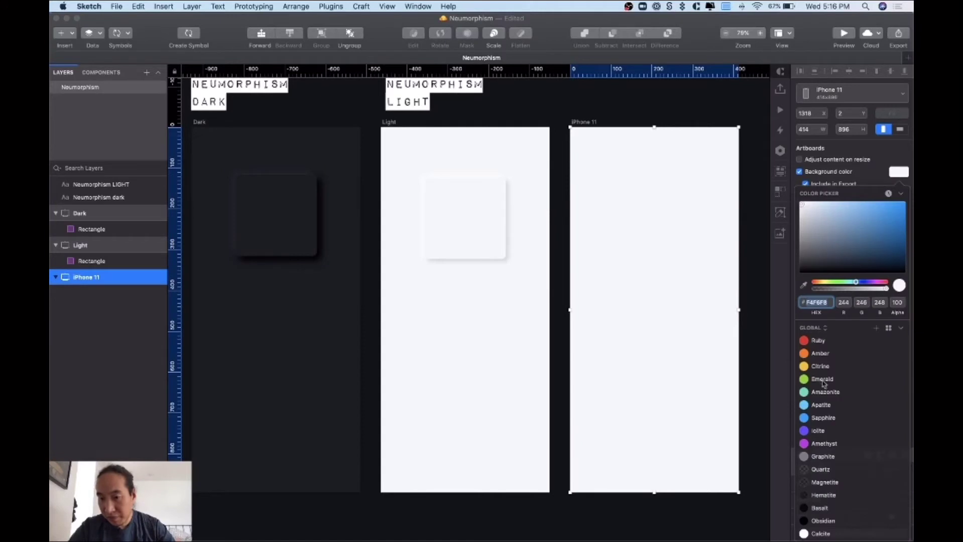
click(826, 417)
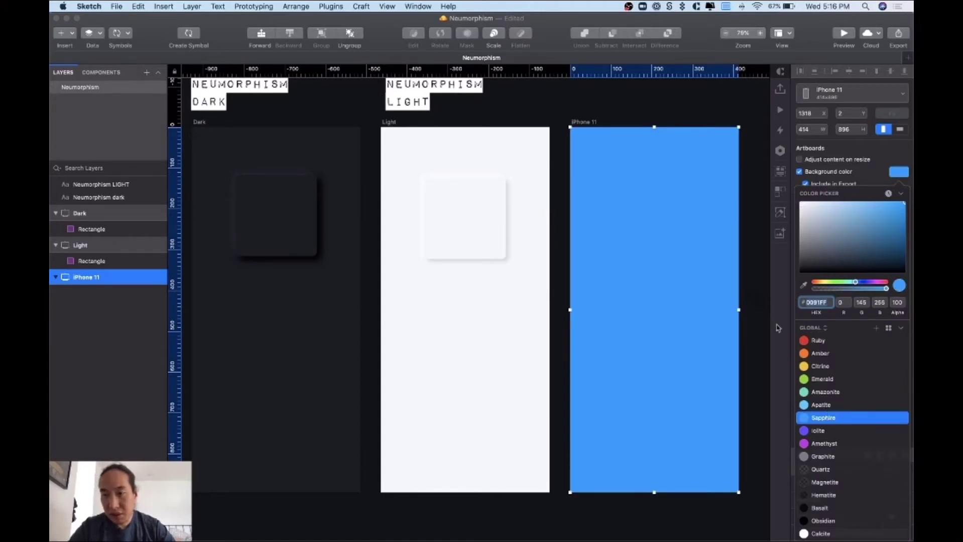
click(826, 430)
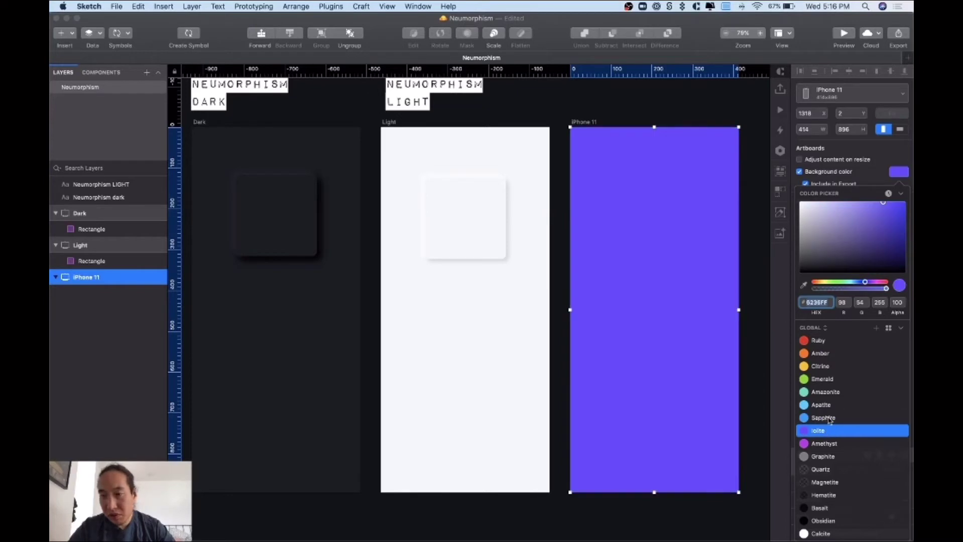
click(750, 385)
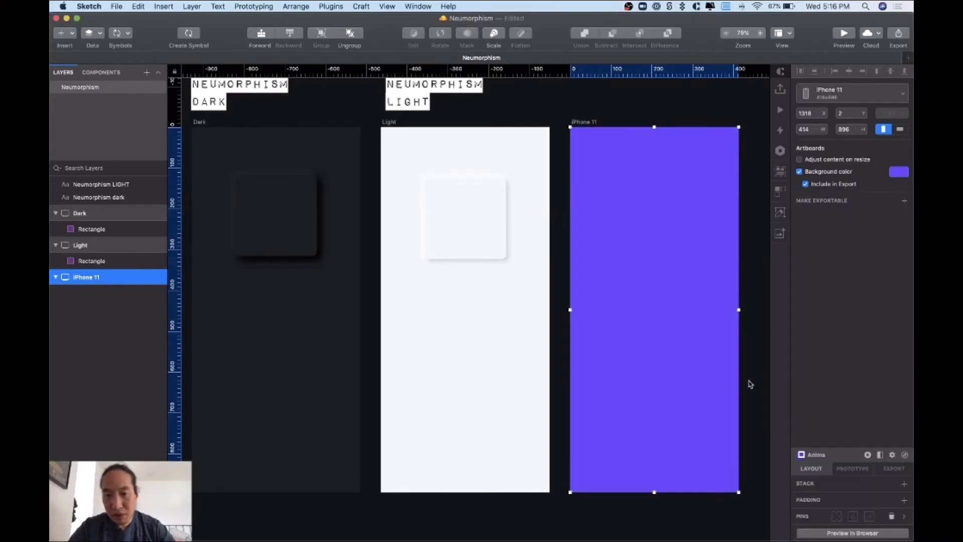
click(750, 384)
scroll(751, 385, right, 1)
key(super+Tab)
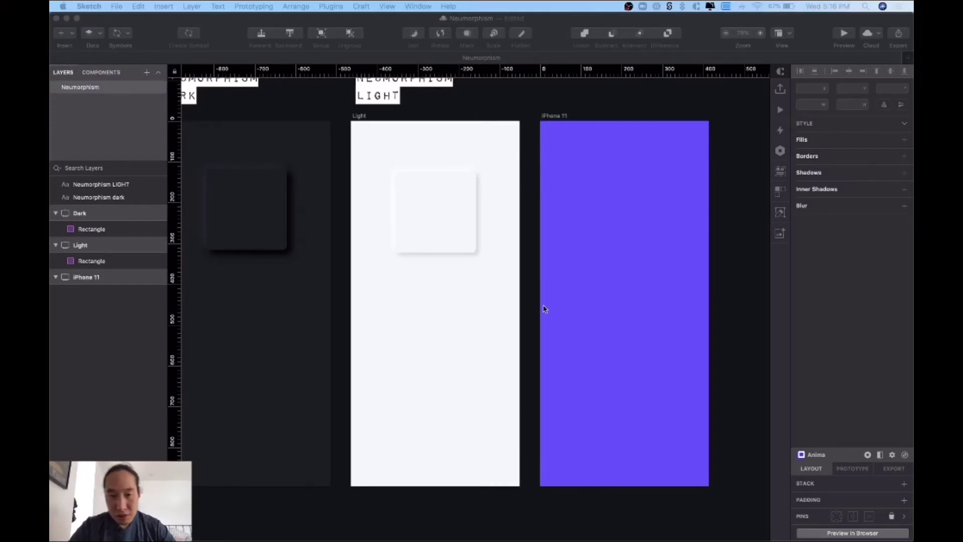
scroll(609, 363, right, 2)
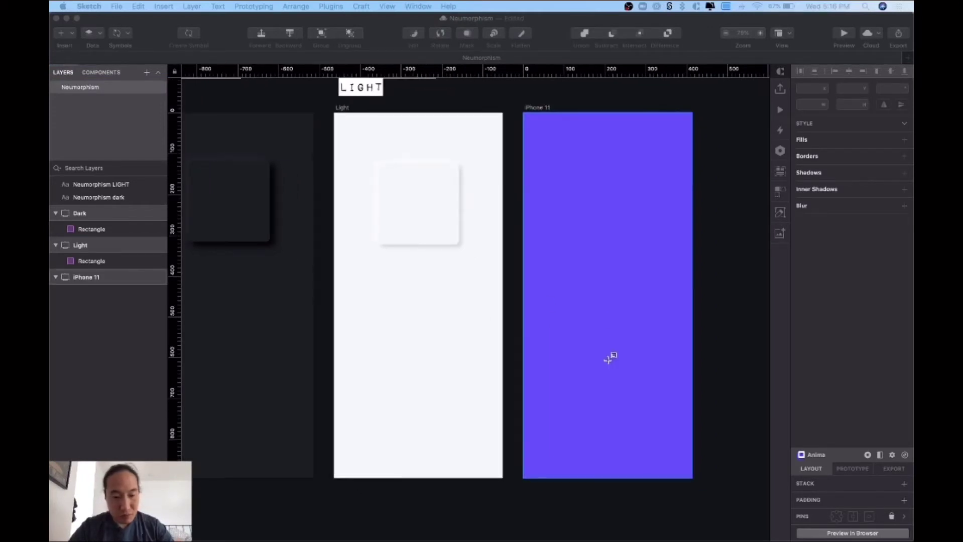
- Draw a rectangle on the iPhone 11 artboard from the left edge (X 0), with its top at Y 203
click(535, 203)
key(r)
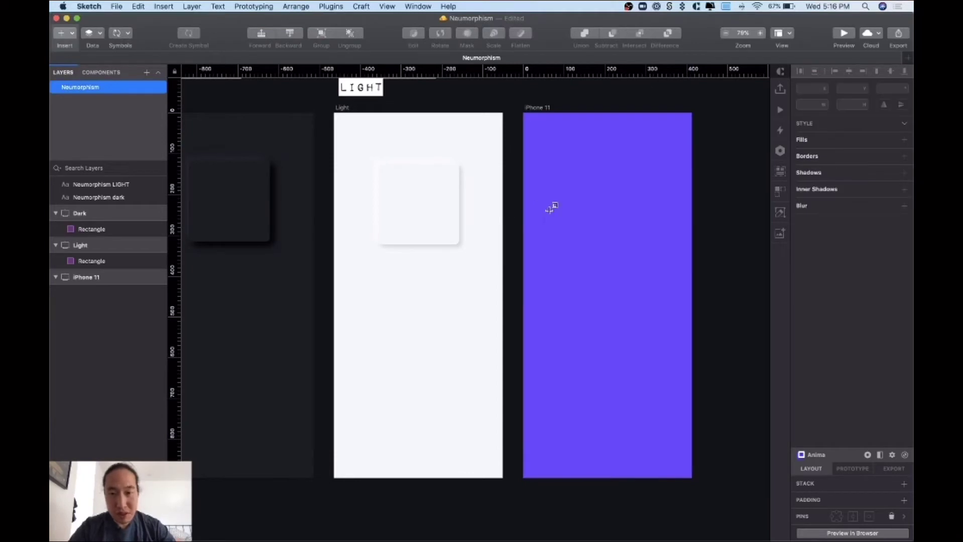
drag(545, 214, 691, 478)
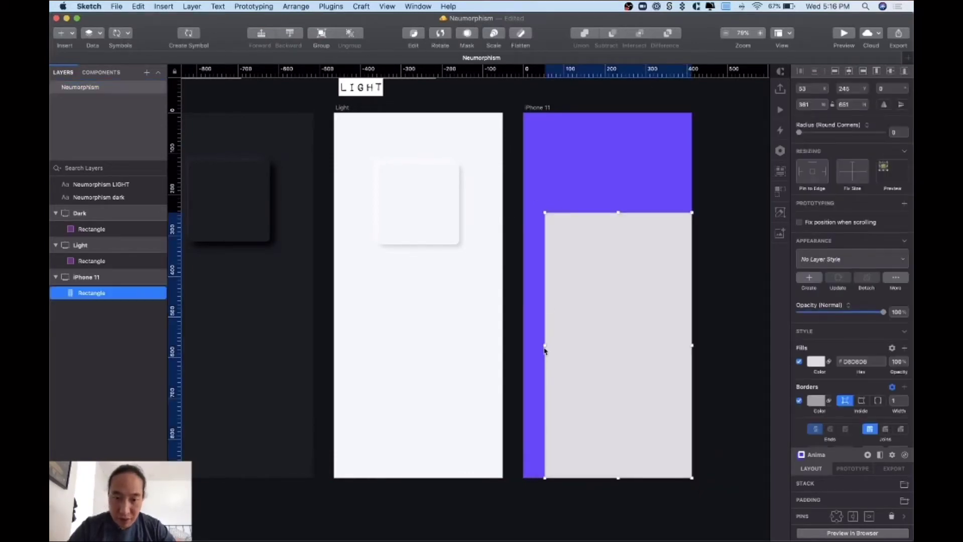
drag(544, 346, 523, 345)
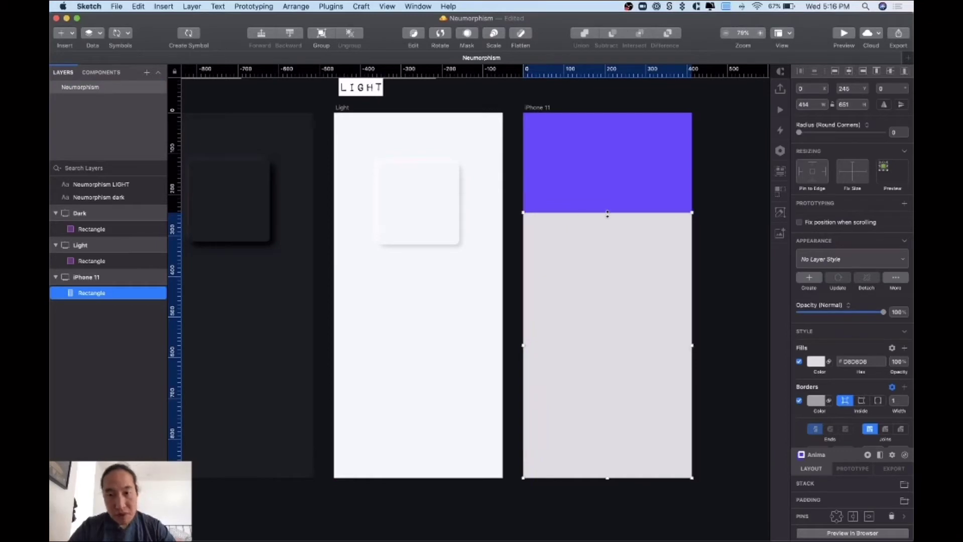
drag(607, 214, 607, 196)
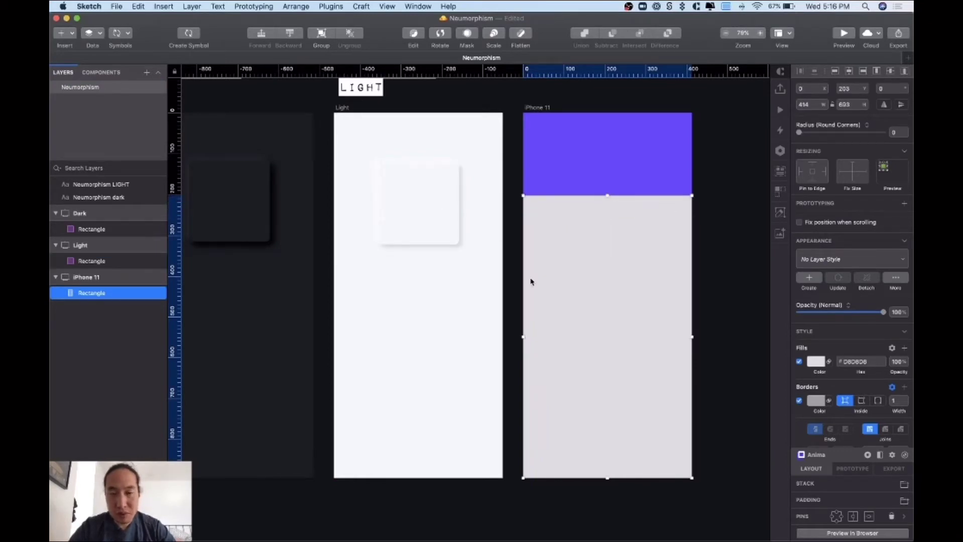
- Remove the rectangle's border and round its corners to 40
click(718, 250)
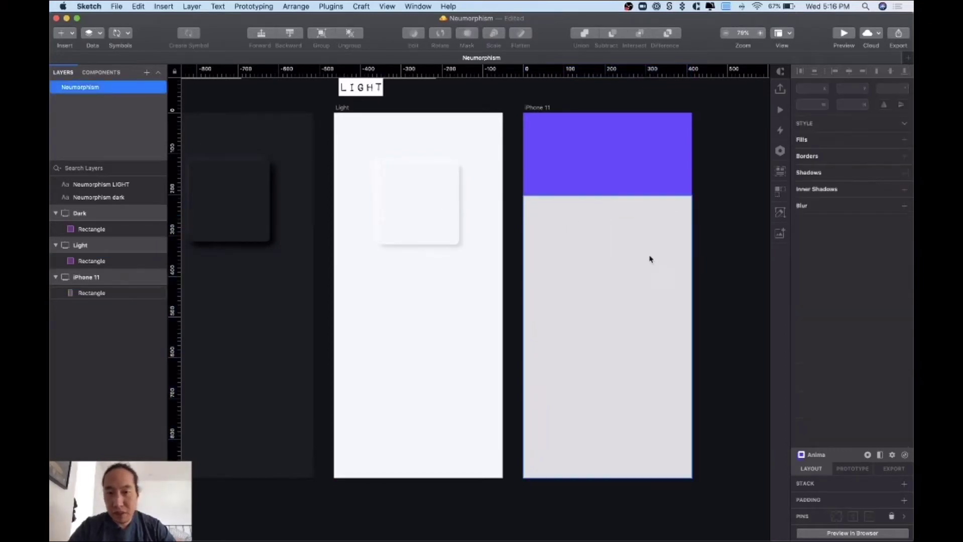
click(649, 258)
click(799, 401)
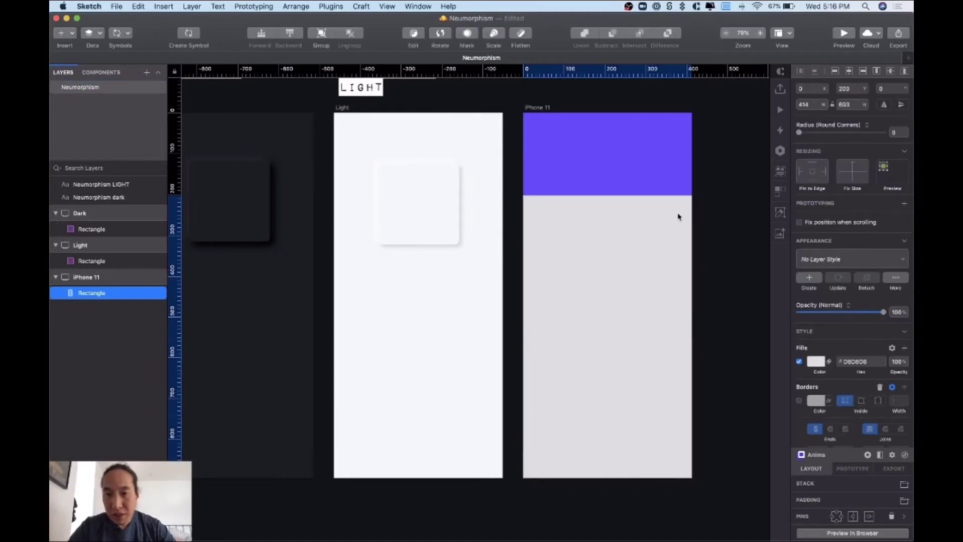
drag(799, 137, 841, 141)
click(895, 132)
text(4)
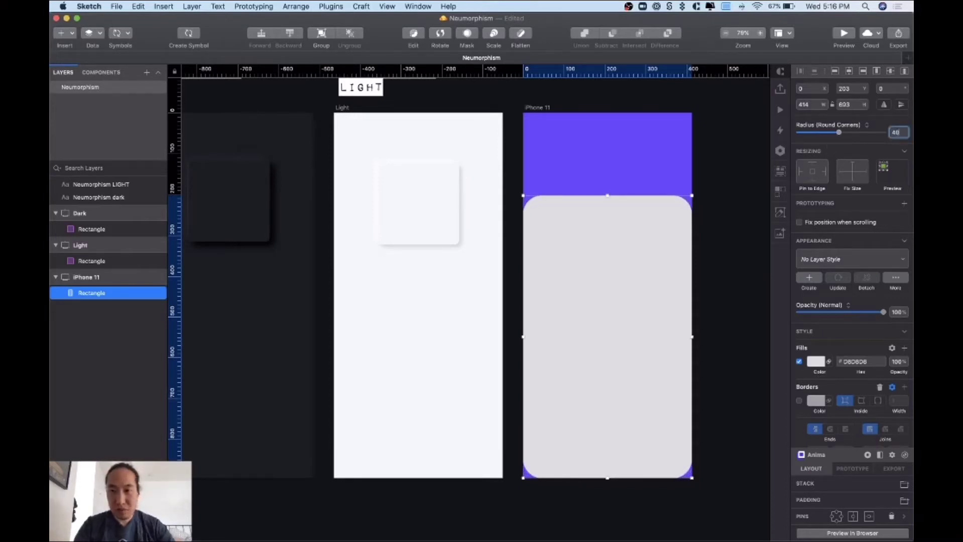
text(0)
key(Return)
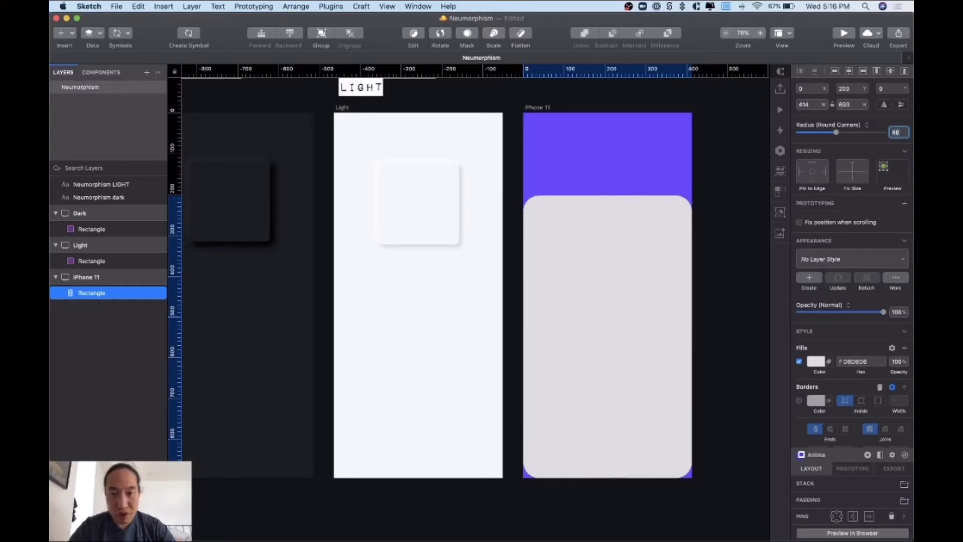
scroll(580, 277, down, 3)
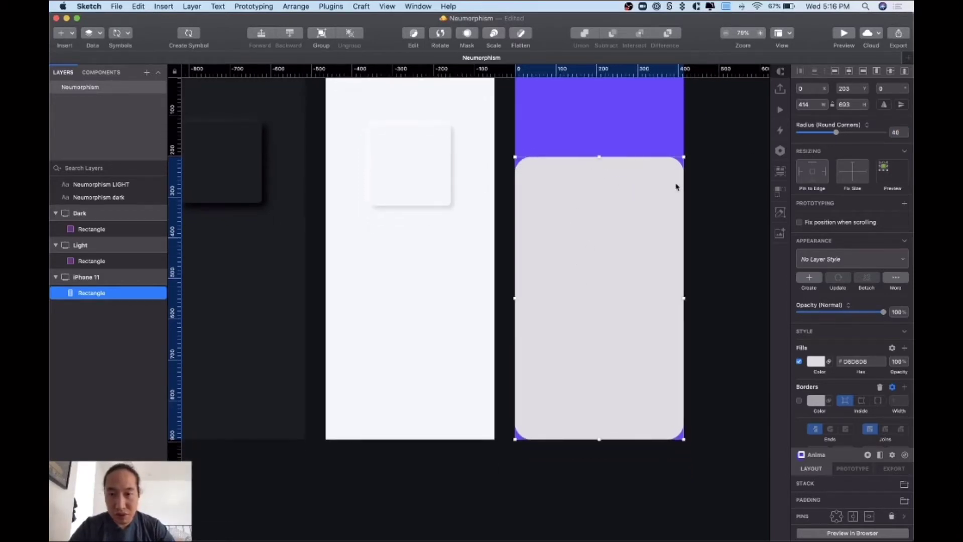
- Set the two bottom corners' radius to 0 so only the top corners stay rounded
double_click(598, 309)
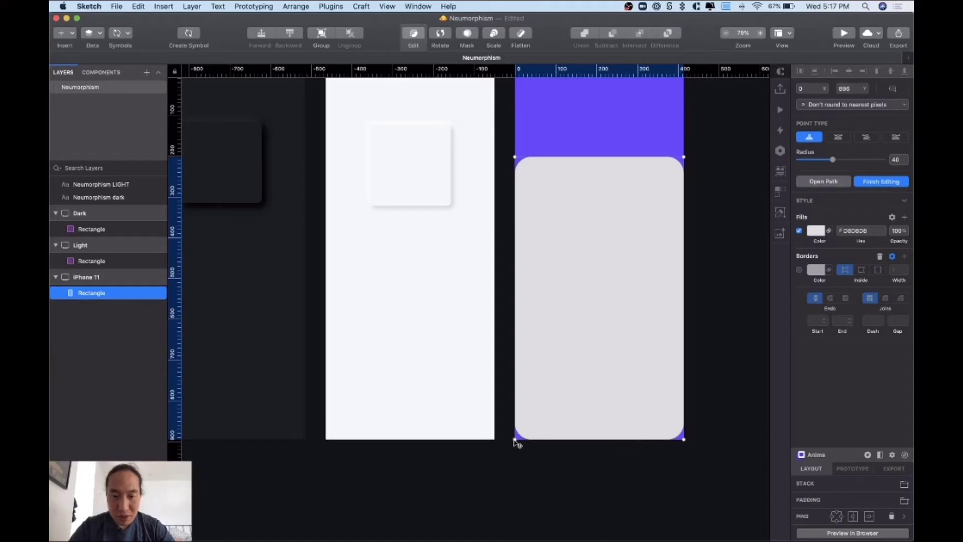
shift+click(683, 440)
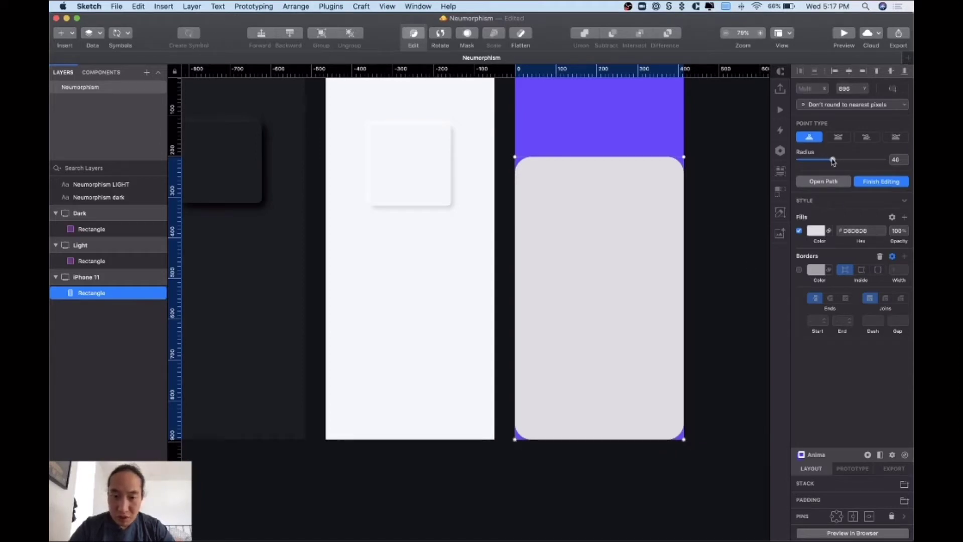
drag(833, 161, 776, 162)
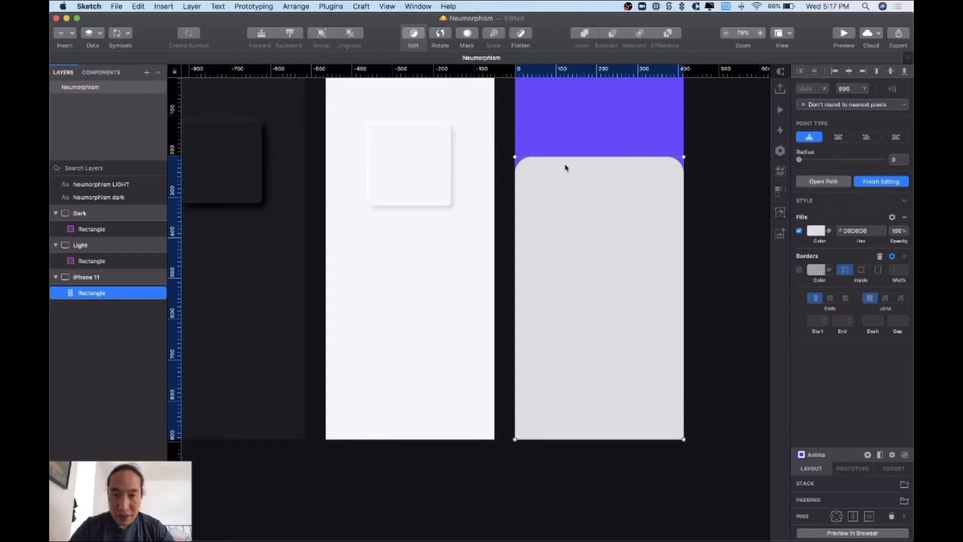
key(Escape)
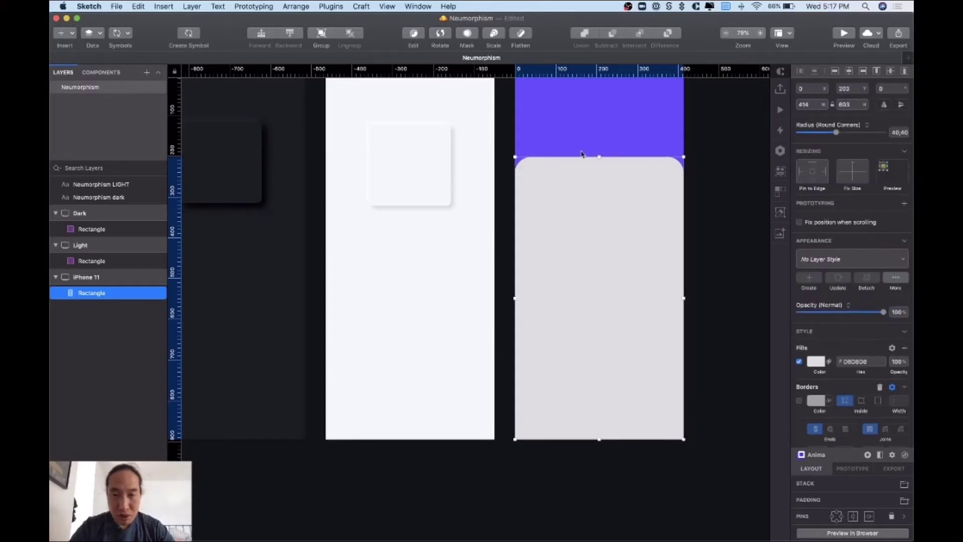
click(714, 172)
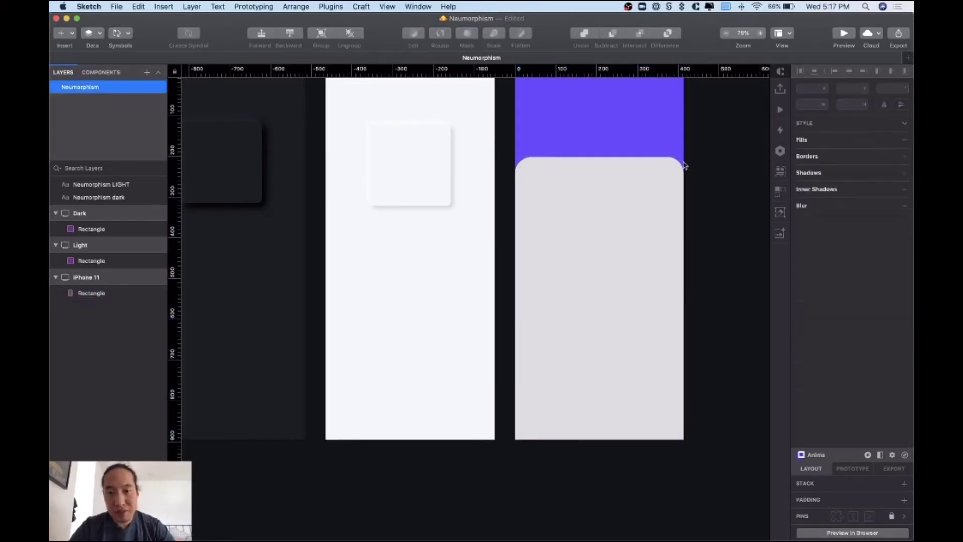
click(656, 185)
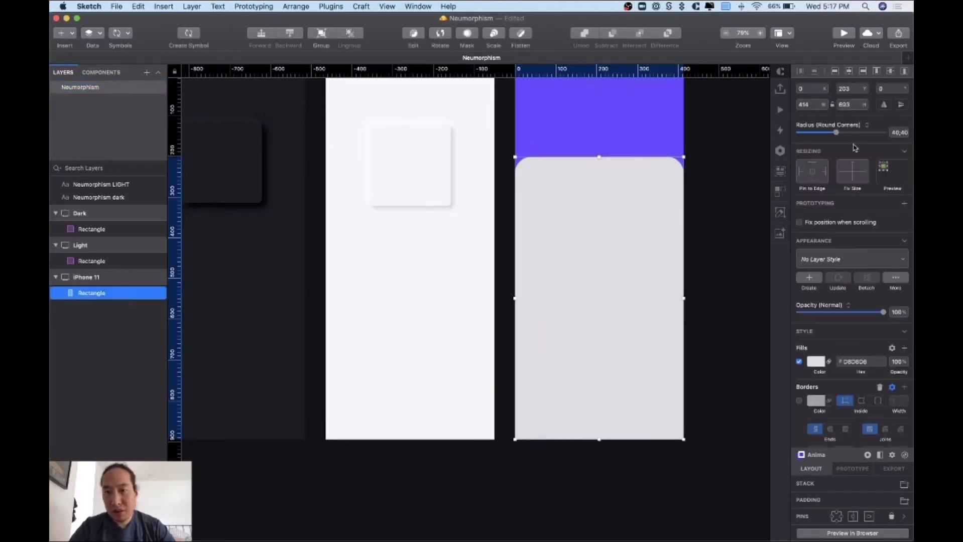
click(895, 132)
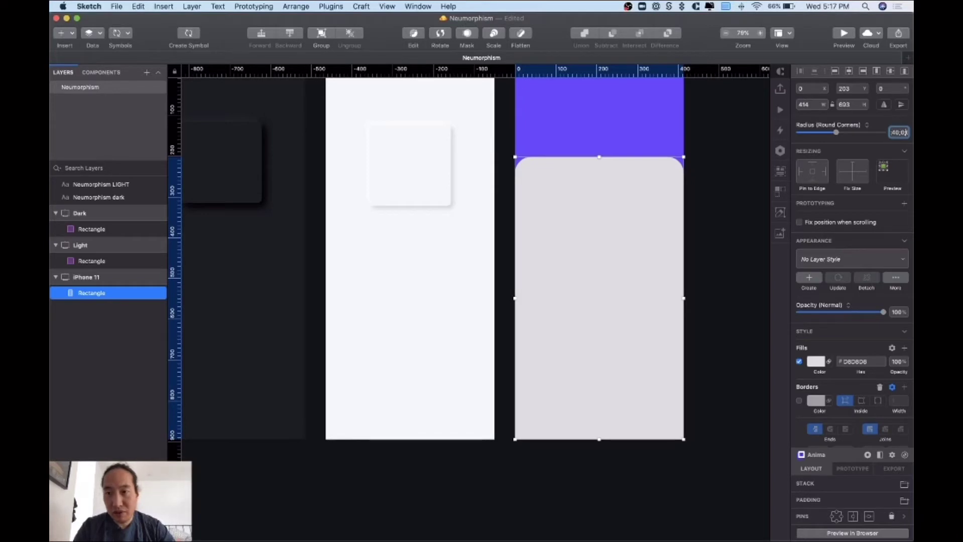
click(690, 260)
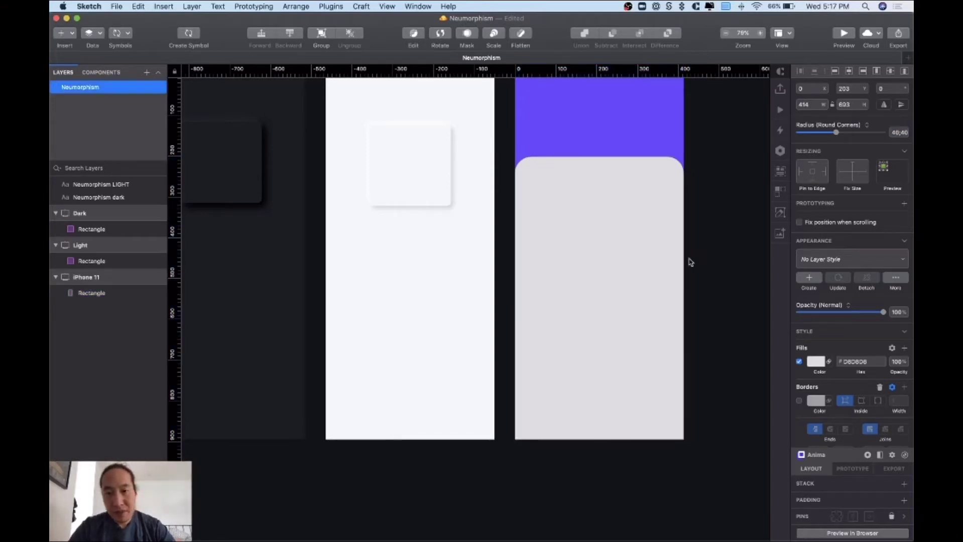
- Fill the panel with the Light artboard's F4F6F8 colour using the eyedropper
click(676, 262)
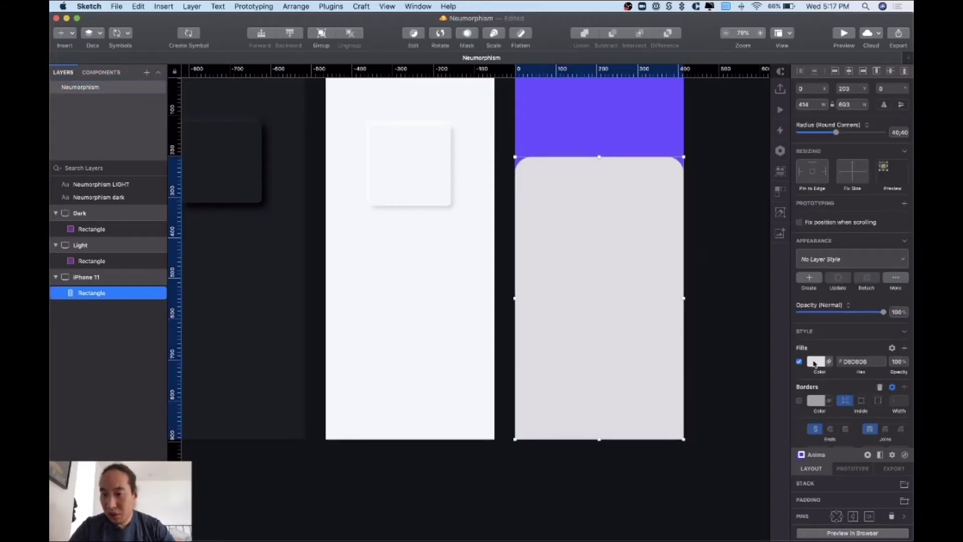
click(815, 362)
click(802, 481)
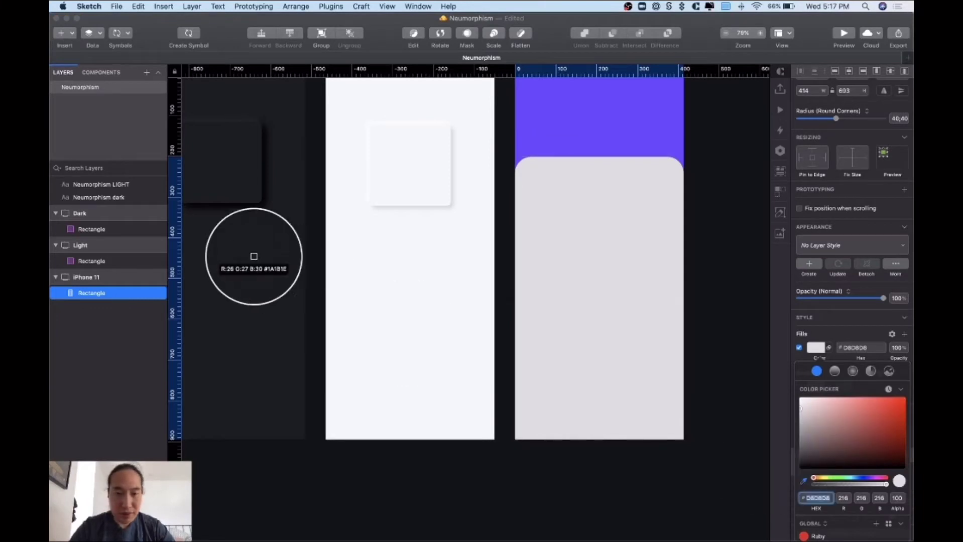
click(425, 311)
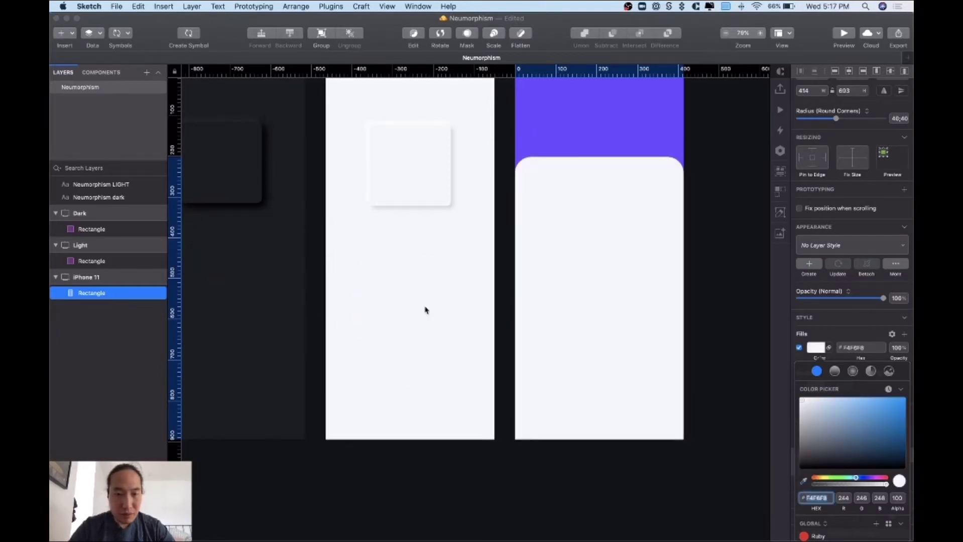
click(720, 293)
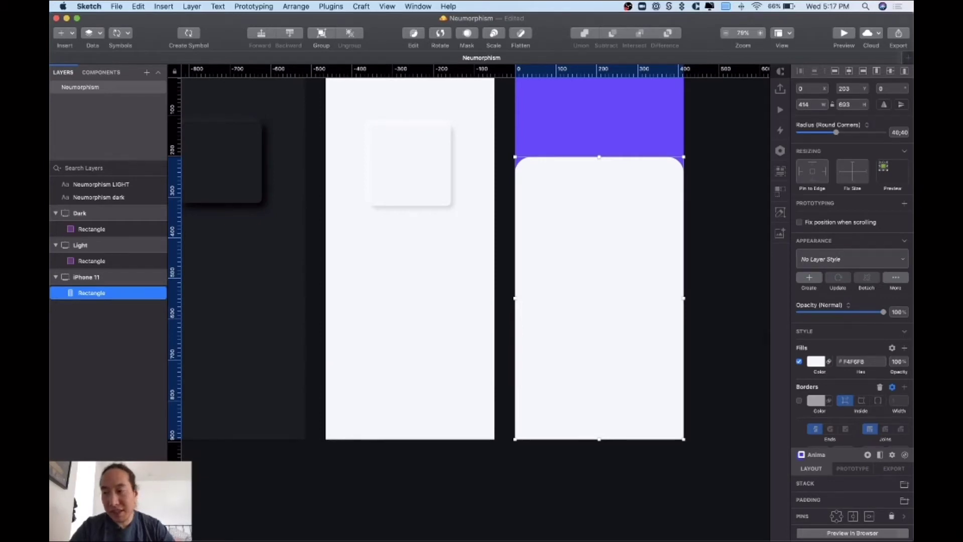
- Undo an accidental move of the panel and lock its layer
key(super+Tab)
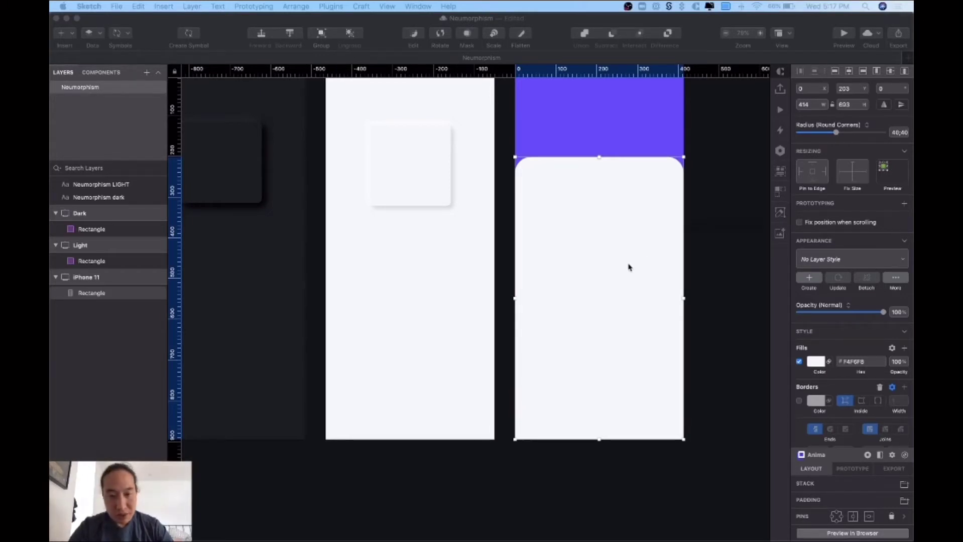
mouse_move(532, 248)
mouse_down()
mouse_move(612, 280)
mouse_move(654, 269)
mouse_up()
key(super+z)
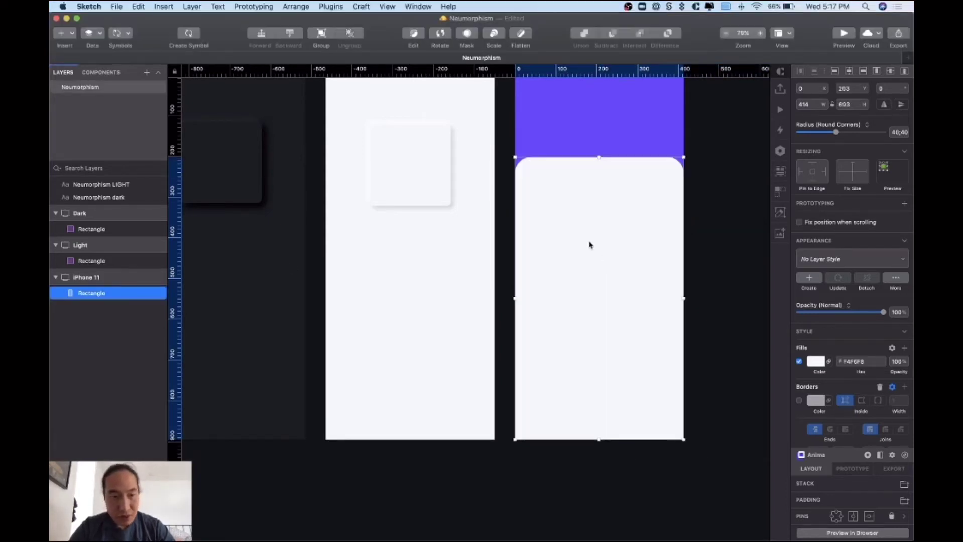
right_click(535, 194)
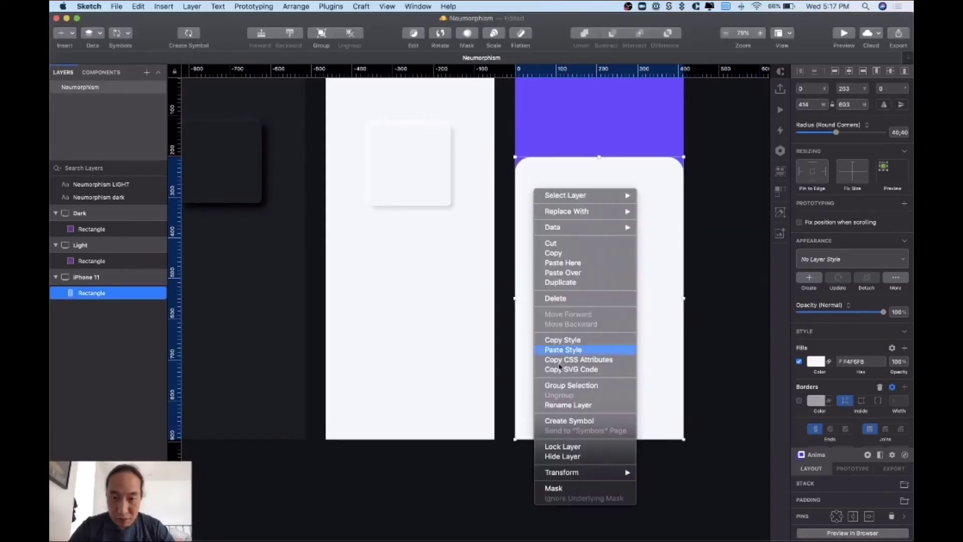
click(558, 451)
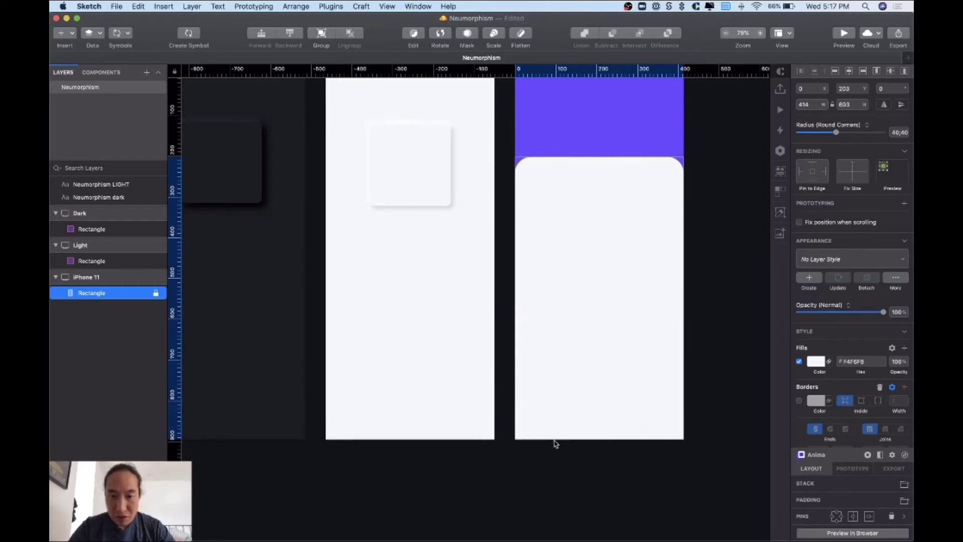
click(505, 291)
- Draw a field rectangle on the panel and apply the Neumorphism / Light layer style
key(r)
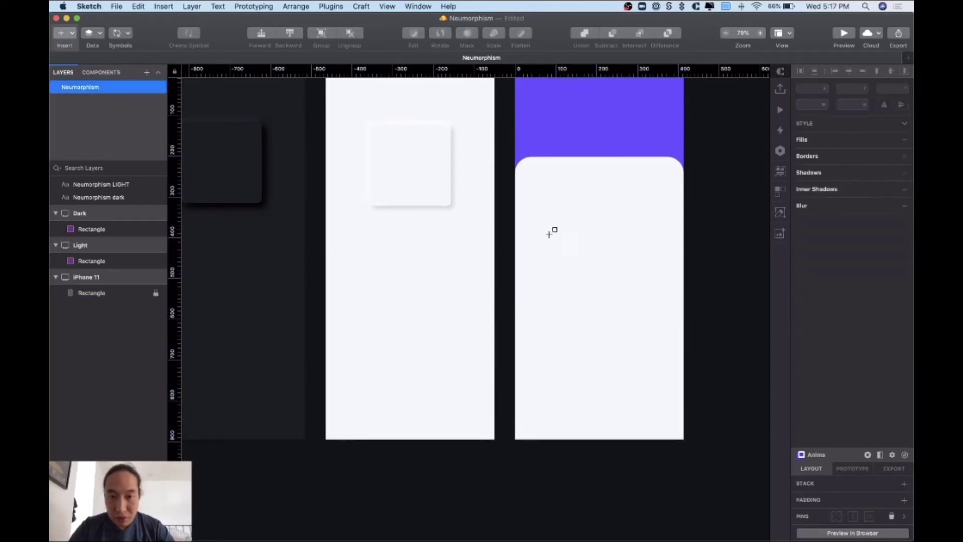
drag(534, 233, 666, 257)
click(830, 260)
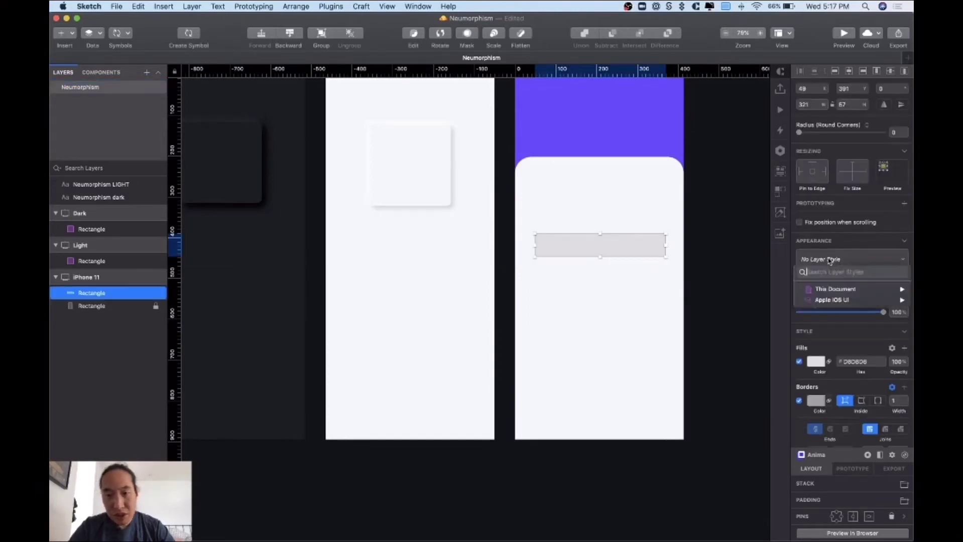
mouse_move(854, 289)
mouse_move(744, 292)
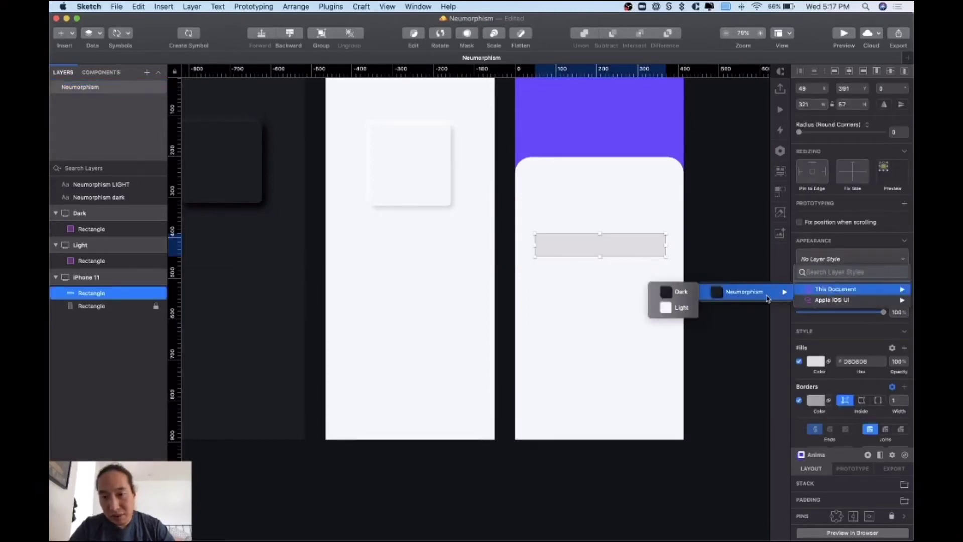
click(679, 311)
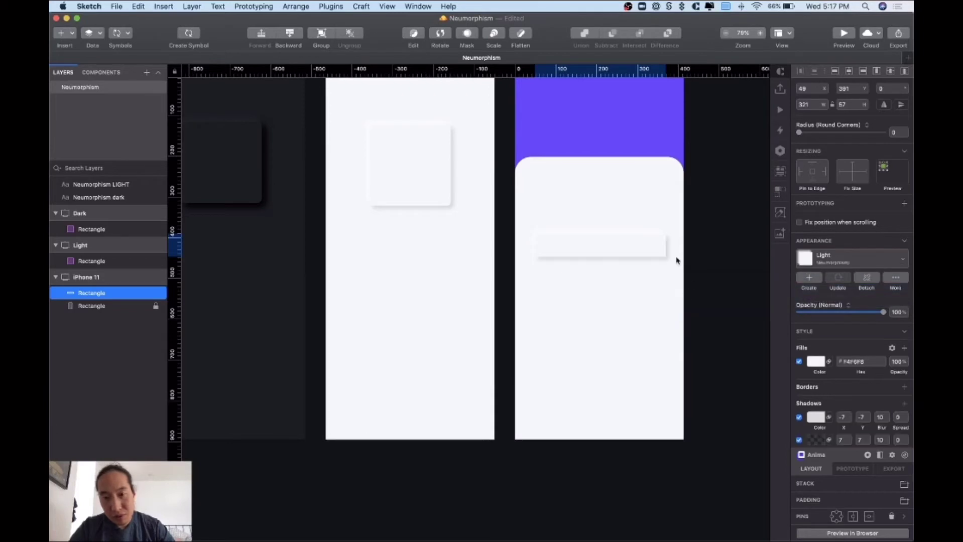
- Move the field rectangle up slightly and round its corners to 15
drag(652, 253, 650, 245)
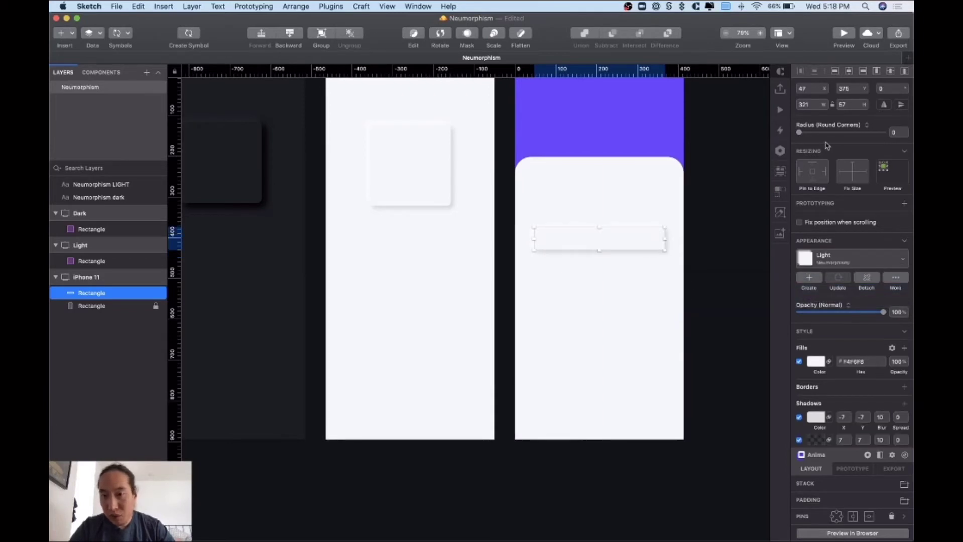
drag(800, 134, 861, 140)
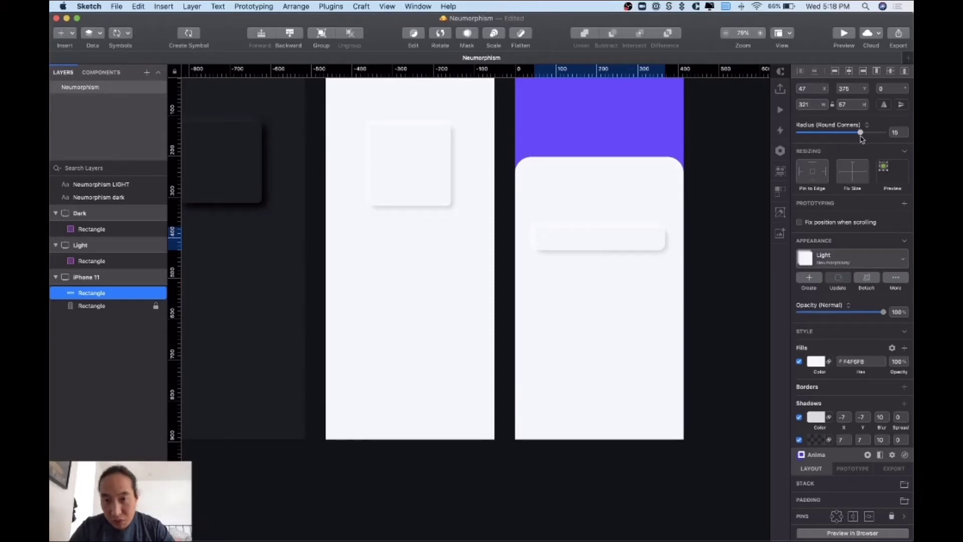
scroll(649, 299, up, 2)
scroll(649, 299, right, 2)
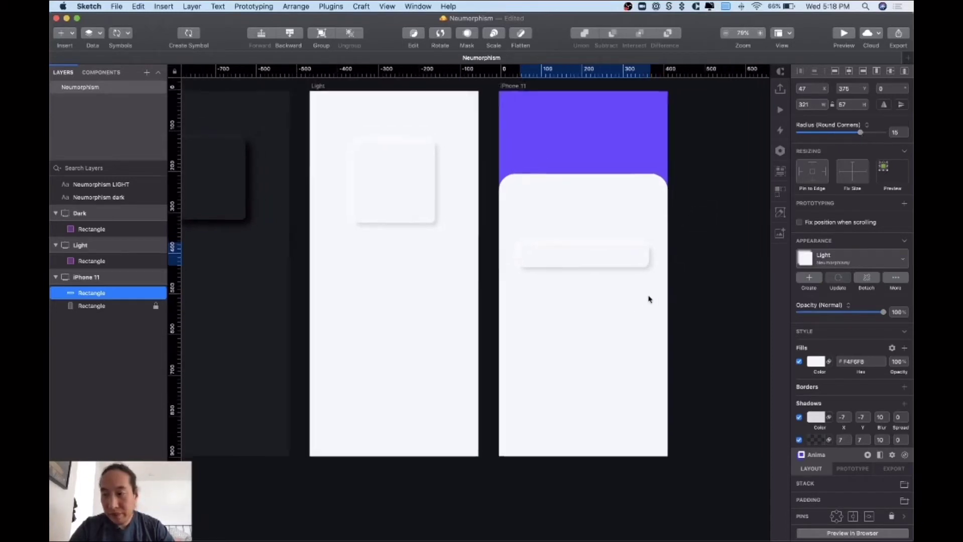
scroll(648, 299, up, 5)
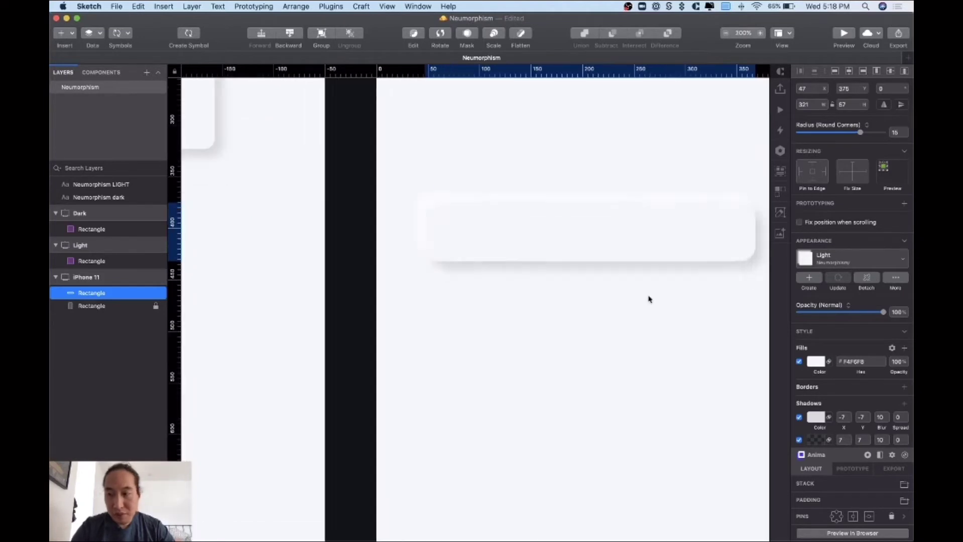
click(529, 175)
scroll(507, 262, right, 3)
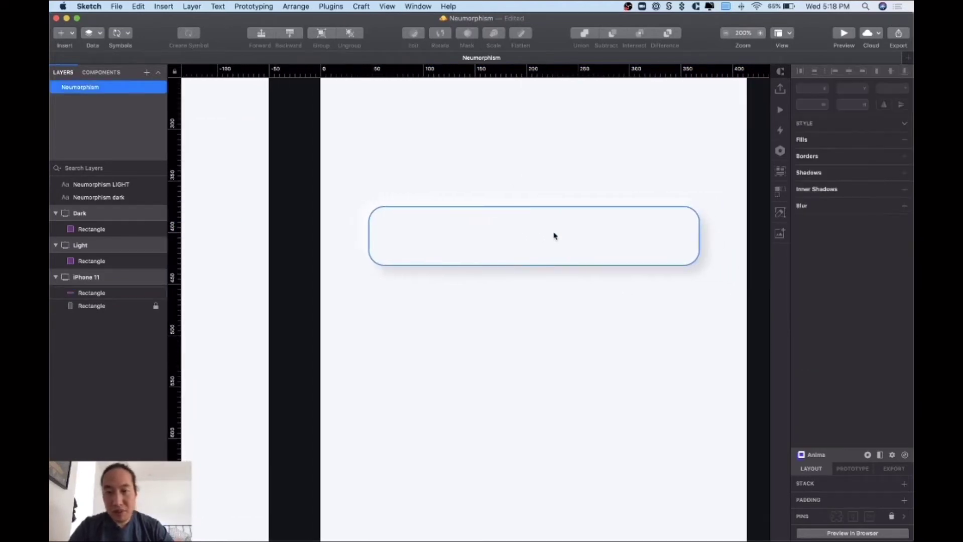
click(555, 235)
click(845, 104)
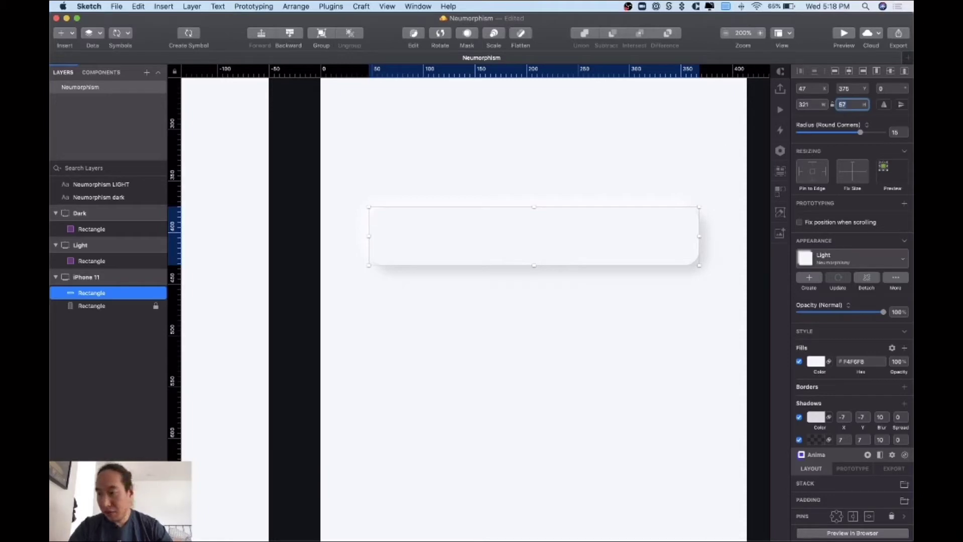
- Insert a new text layer inside the field rectangle
key(super+Tab)
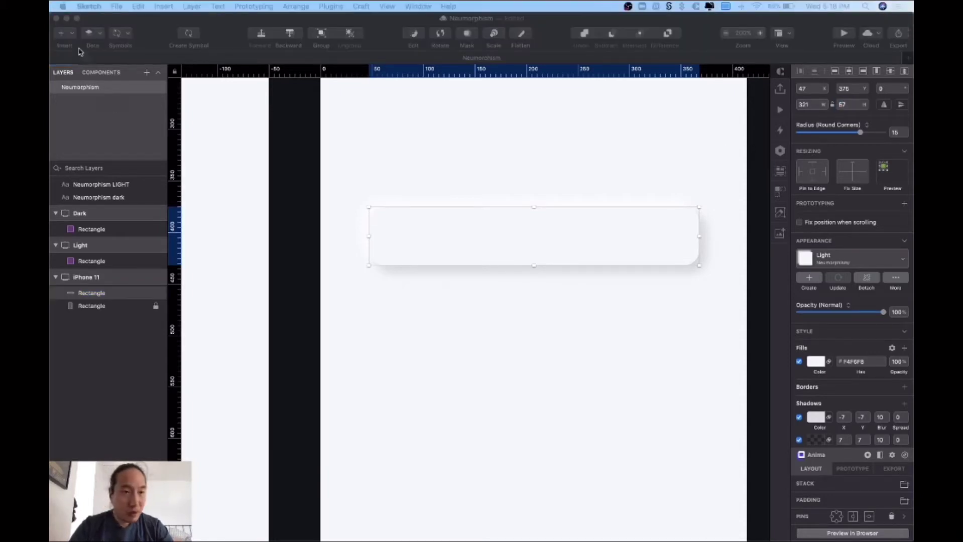
click(67, 34)
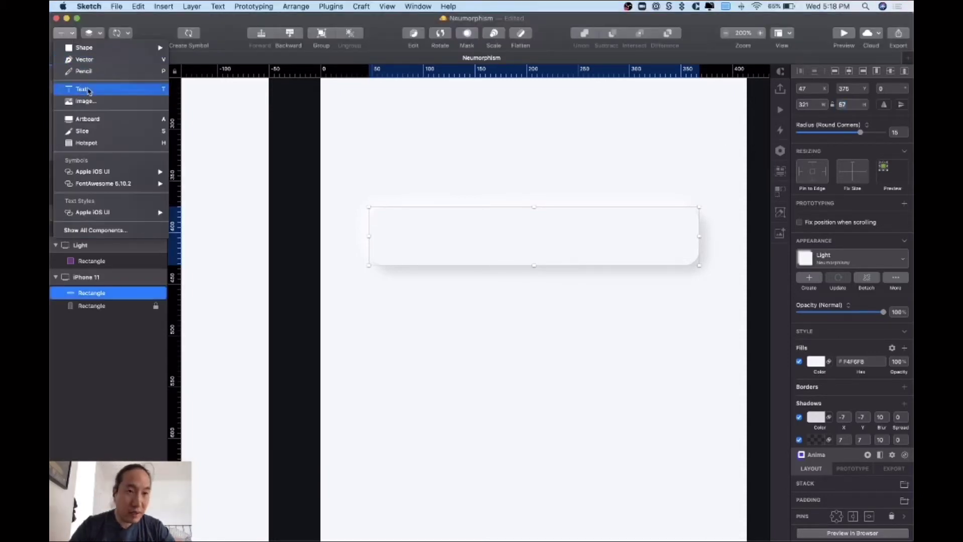
click(88, 90)
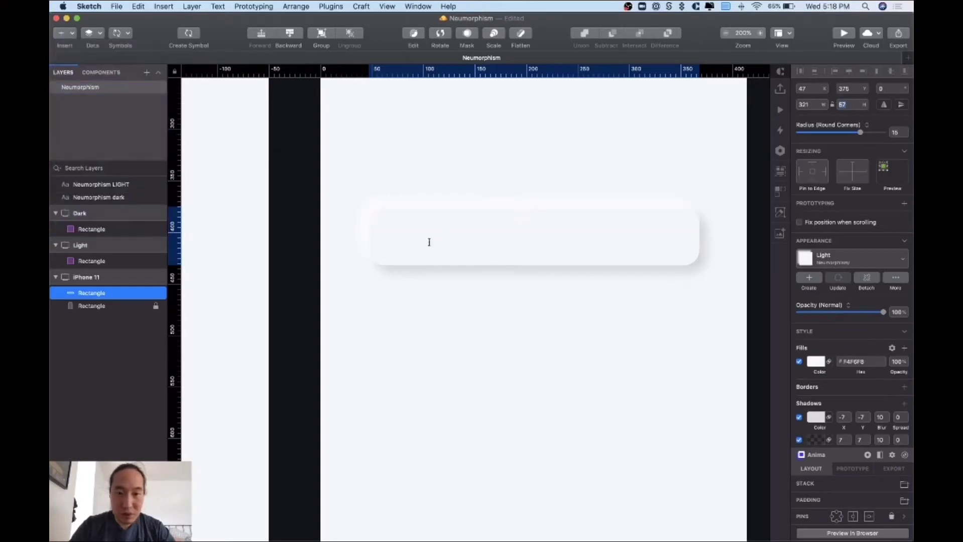
click(401, 236)
- Replace the placeholder with a sample e-mail address and move it toward the field's left edge
key(BackSpace)
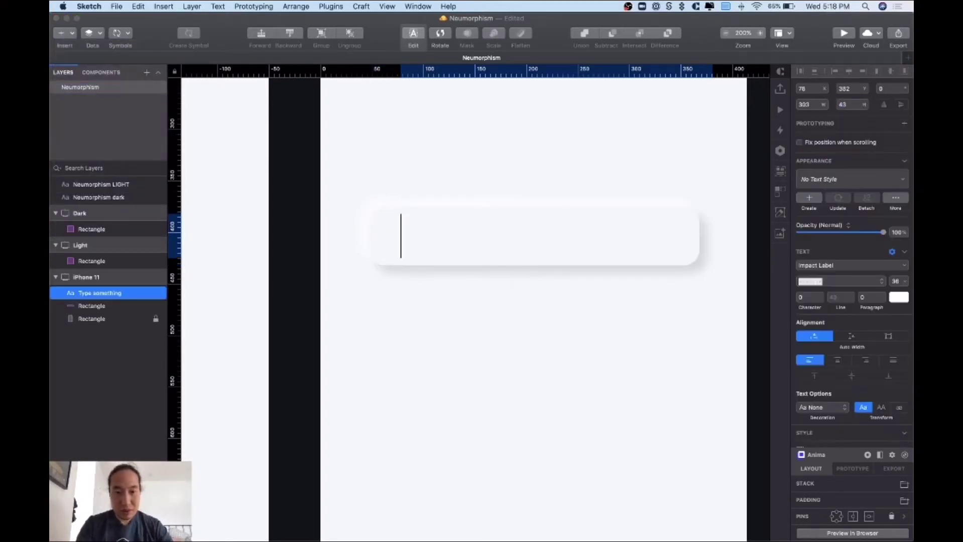
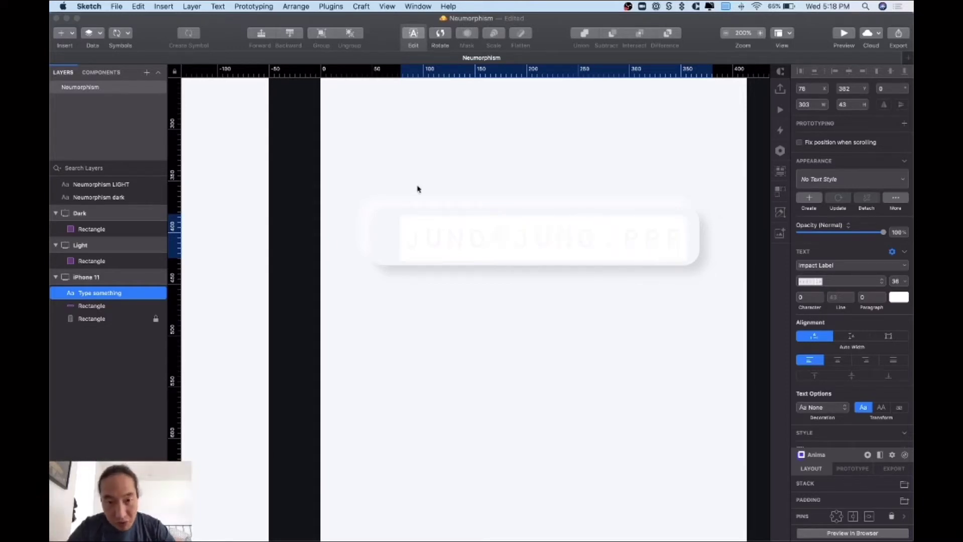
click(409, 172)
click(429, 234)
drag(438, 238, 424, 238)
- Style the e-mail text as Roboto, grey #898989, 18 pt, and nudge it into place
click(822, 320)
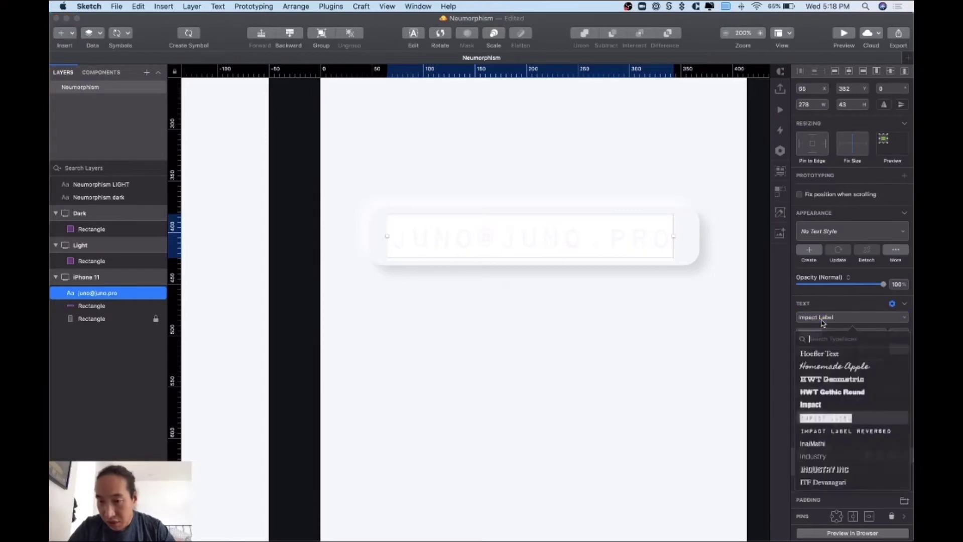
text(robot)
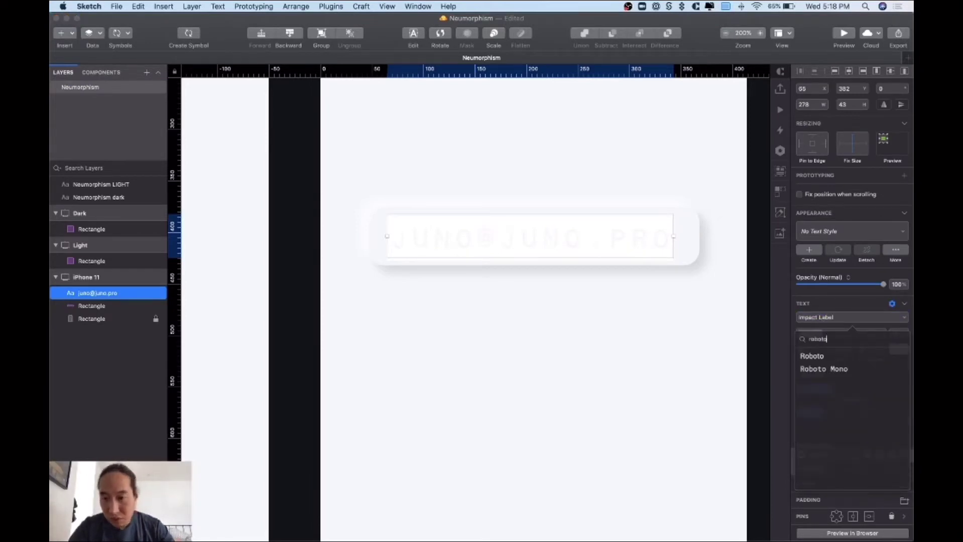
text(o)
click(823, 356)
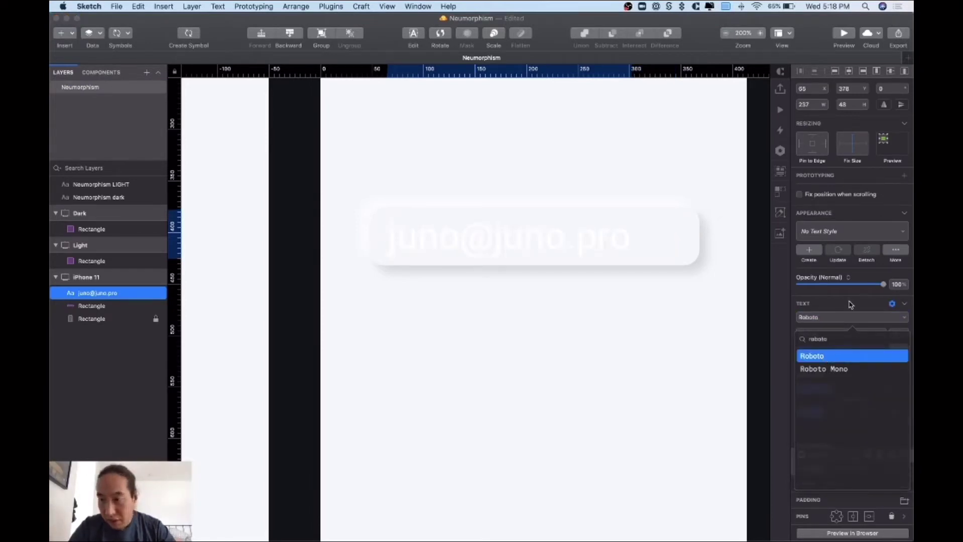
key(Return)
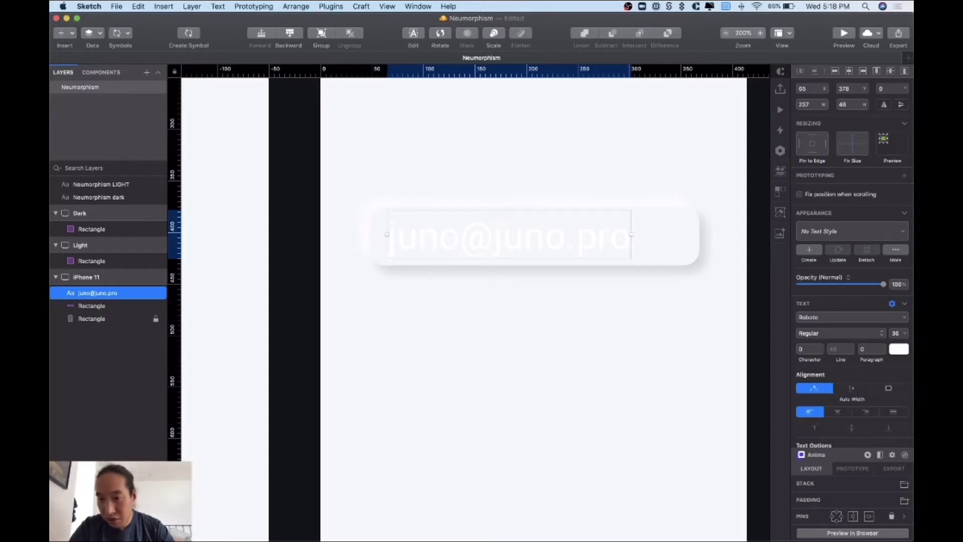
click(899, 349)
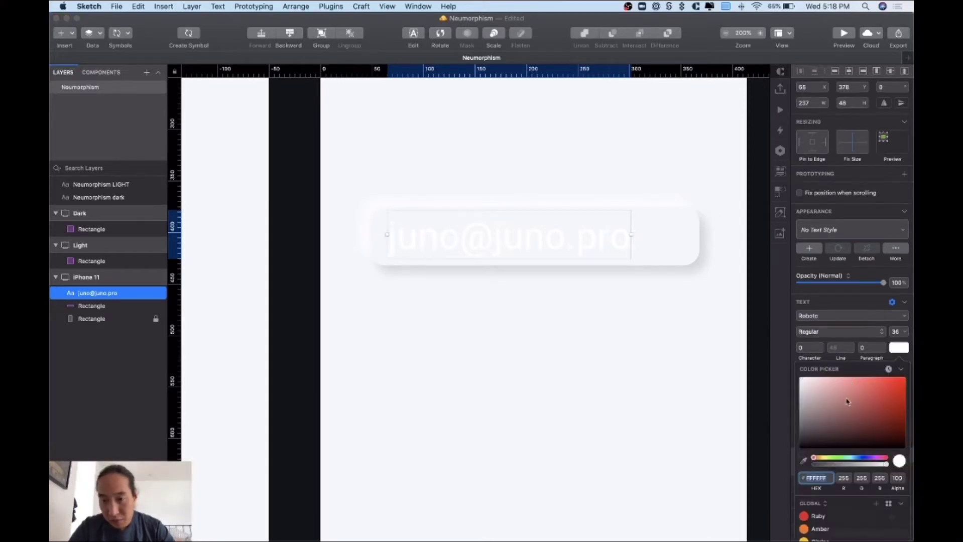
mouse_move(847, 402)
mouse_down()
mouse_move(804, 422)
mouse_move(799, 404)
mouse_move(790, 414)
mouse_up()
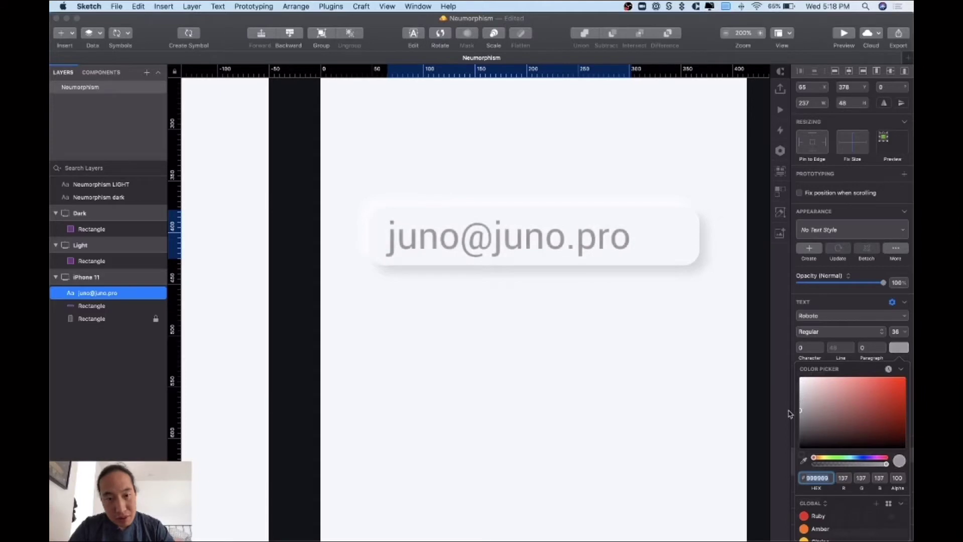
click(897, 332)
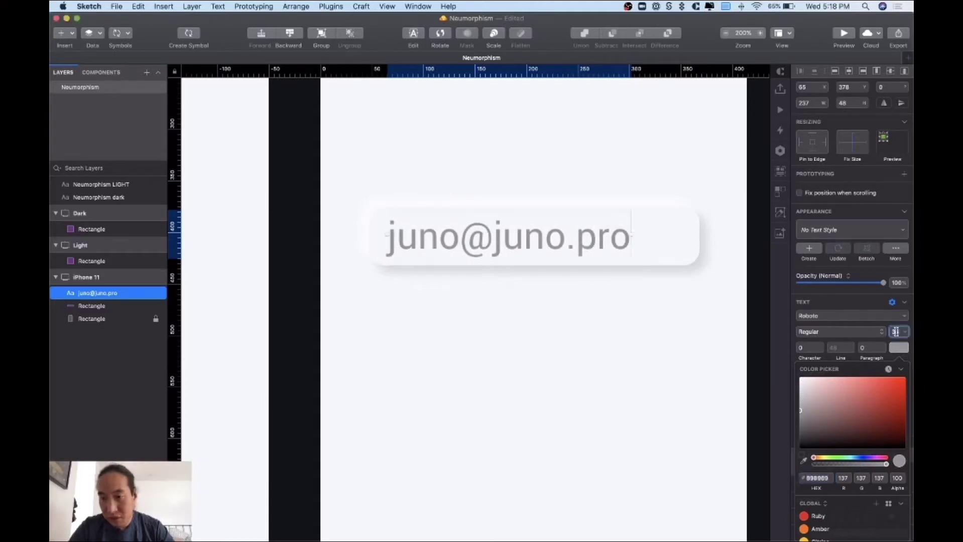
text(18)
key(Return)
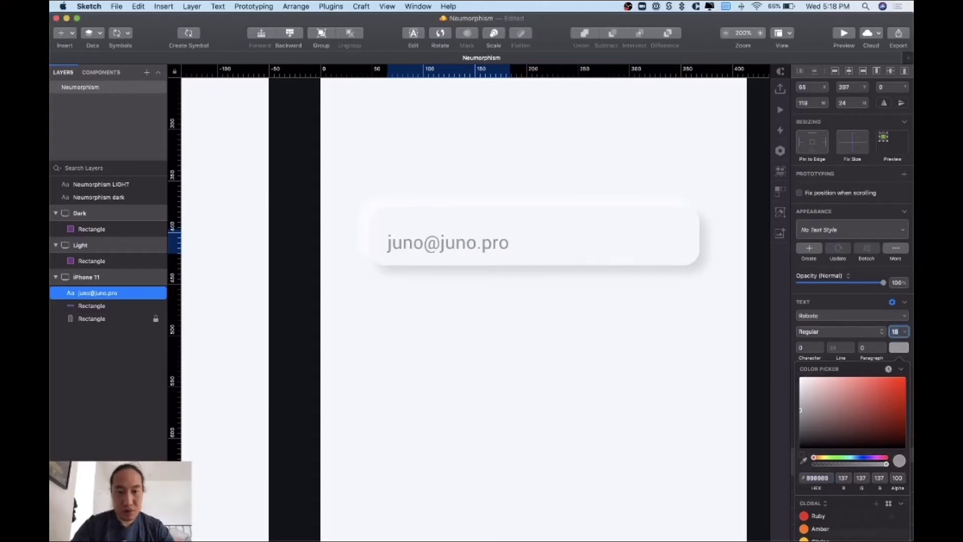
drag(441, 234, 442, 245)
- Set the field rectangle's height to 56 (7×8)
click(491, 208)
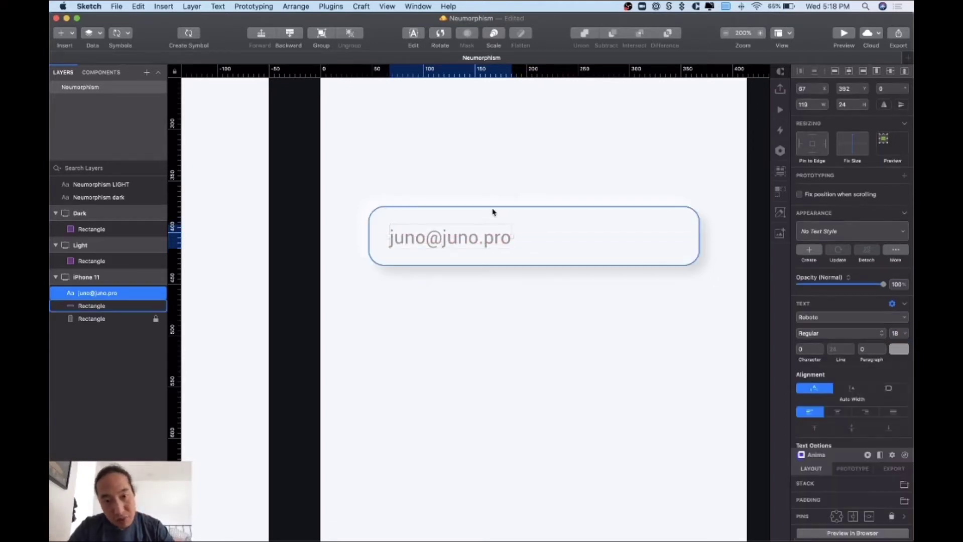
drag(532, 207, 532, 212)
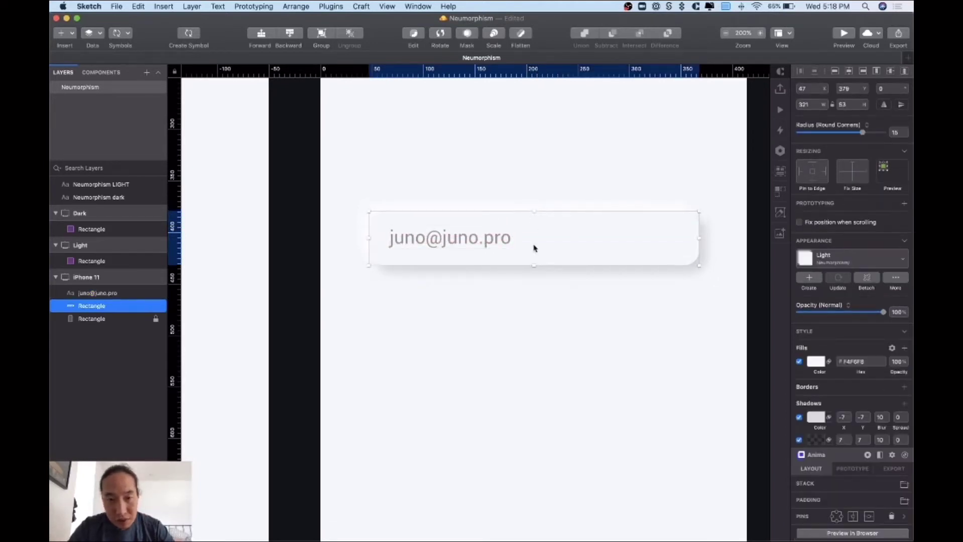
drag(534, 266, 535, 264)
click(495, 243)
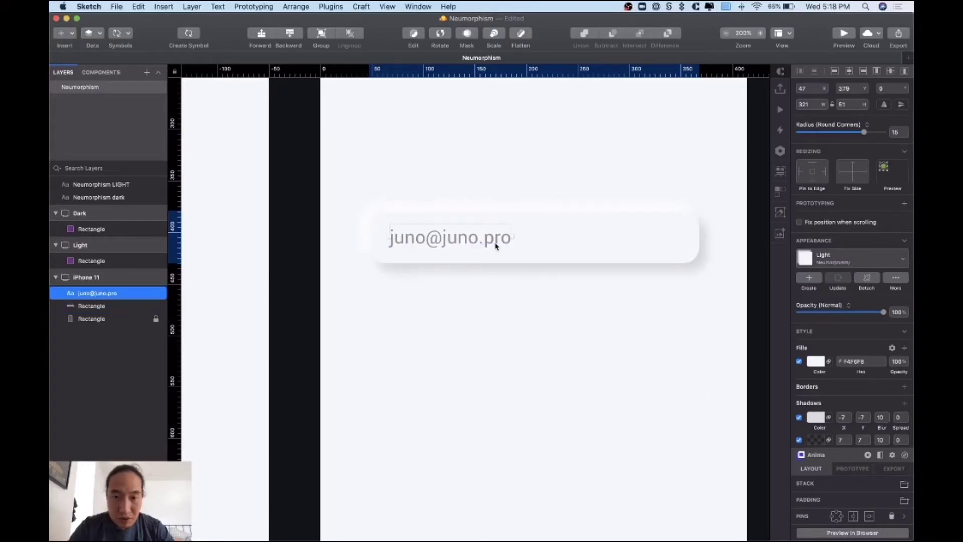
click(502, 210)
click(510, 215)
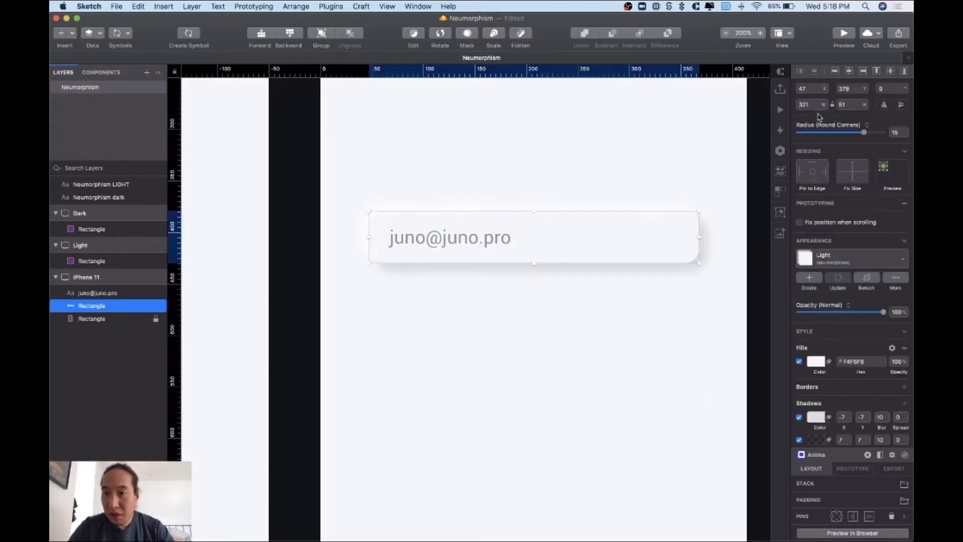
click(846, 105)
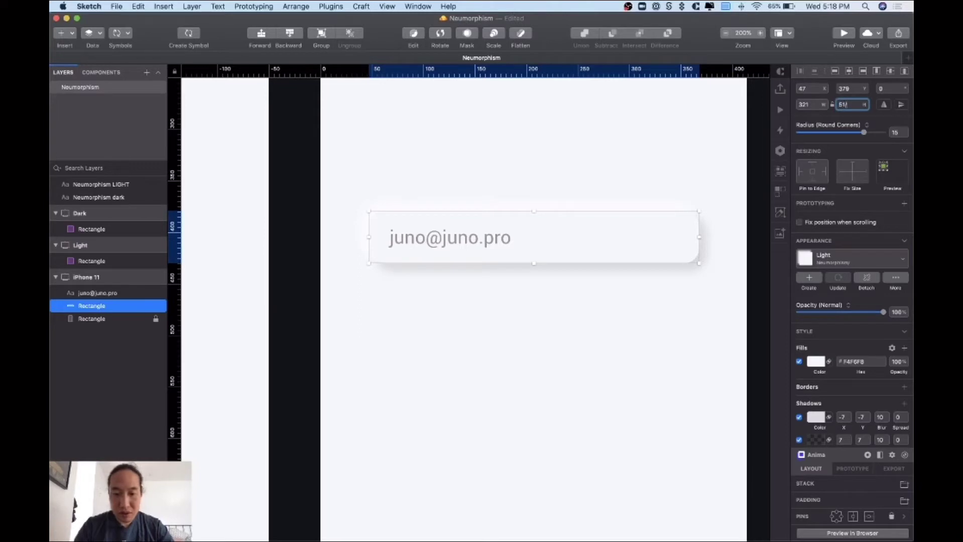
text(/8)
key(Return)
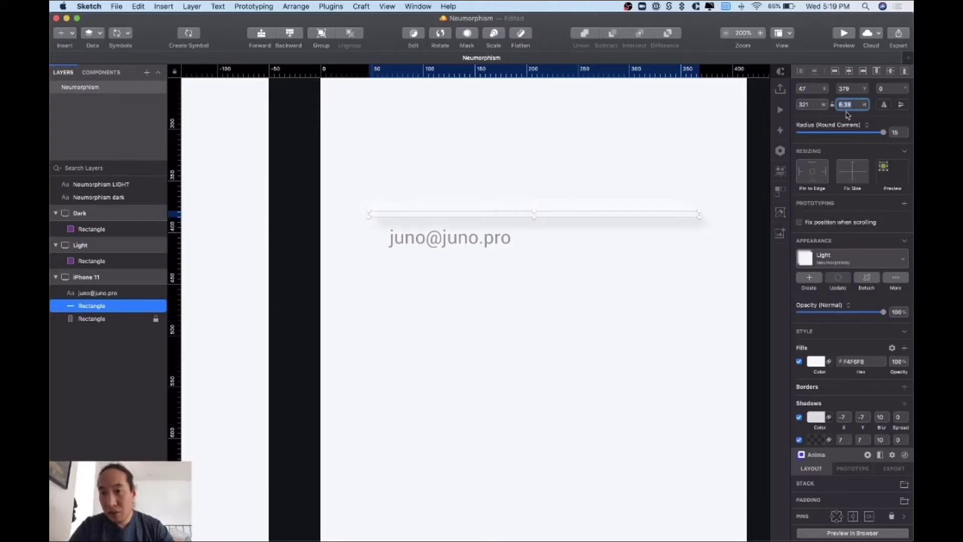
click(848, 105)
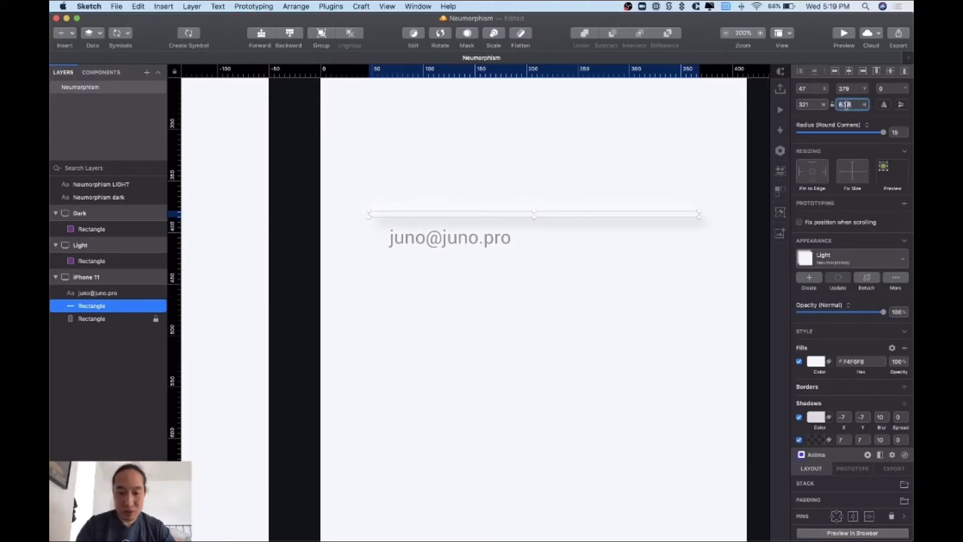
text(7*8)
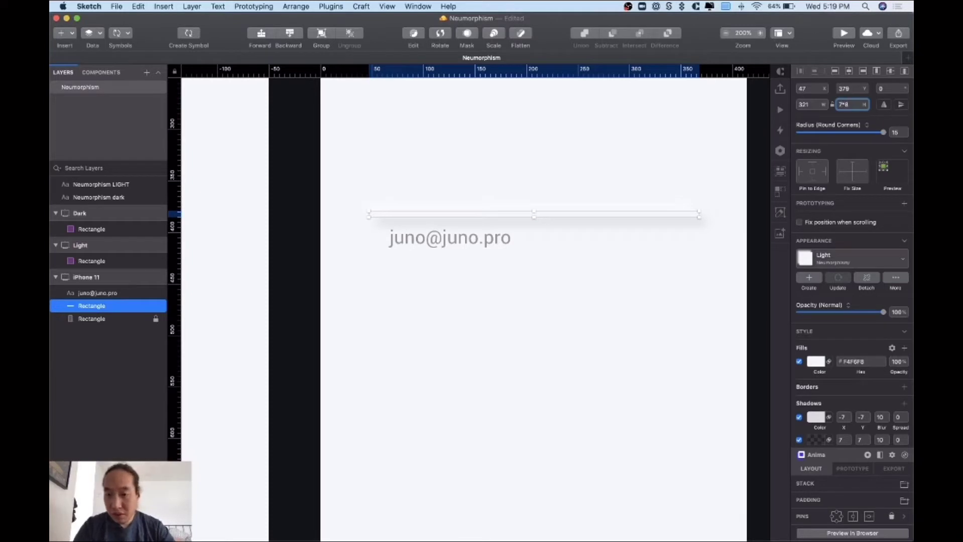
key(Return)
- Duplicate the e-mail text above the field and retype it as 'Email'
click(516, 197)
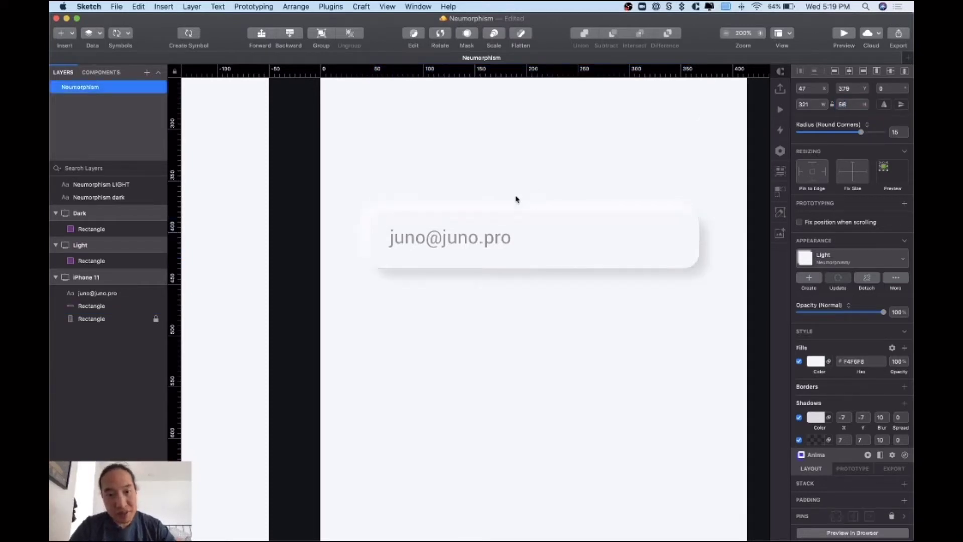
click(477, 243)
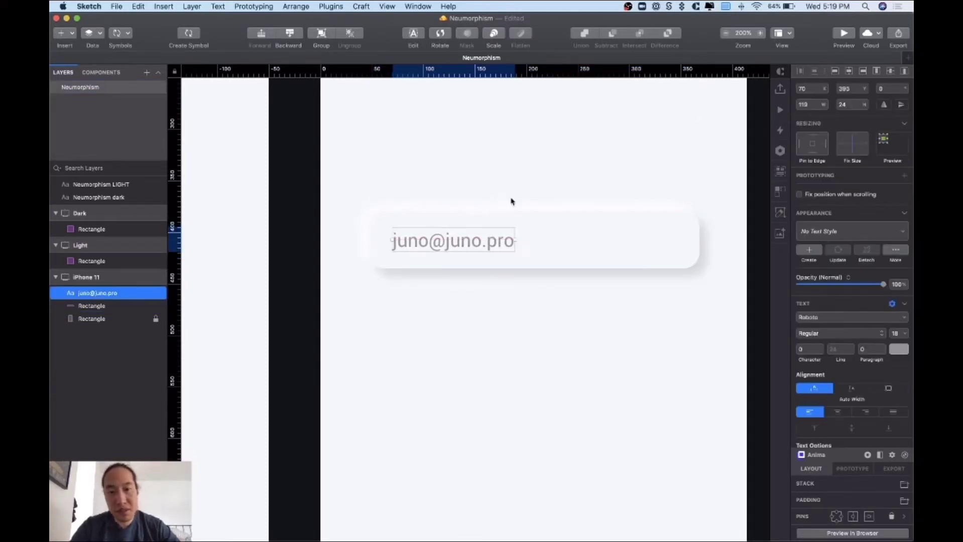
click(511, 200)
click(463, 242)
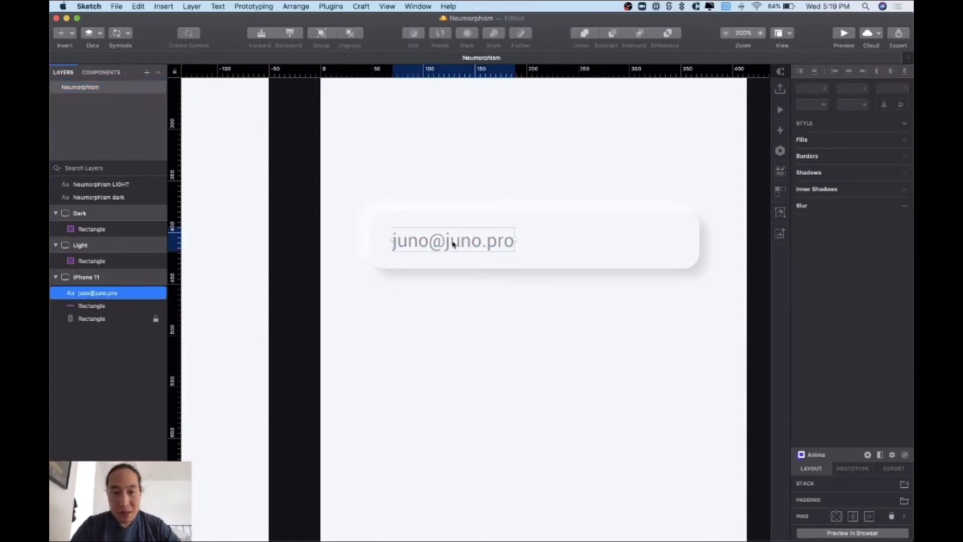
drag(451, 241, 439, 193)
double_click(440, 194)
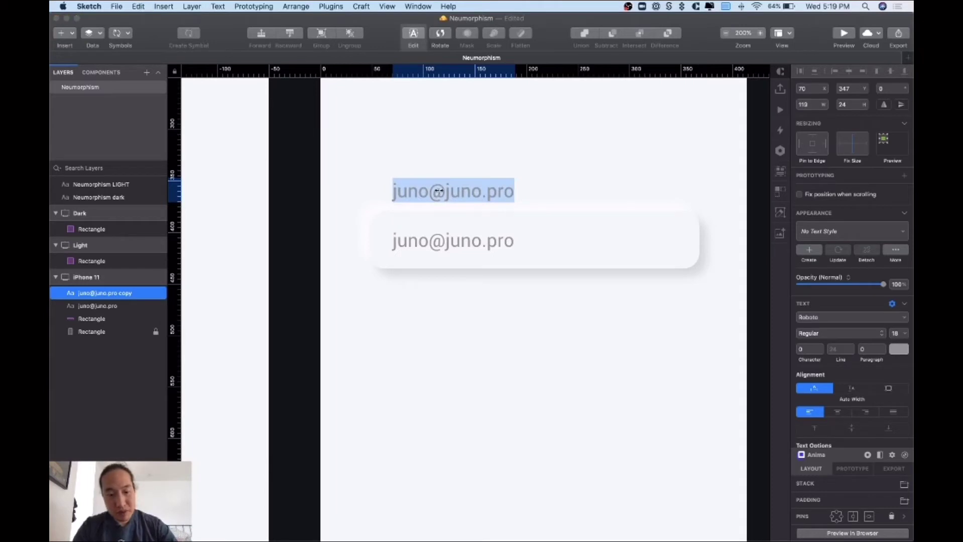
text(Email)
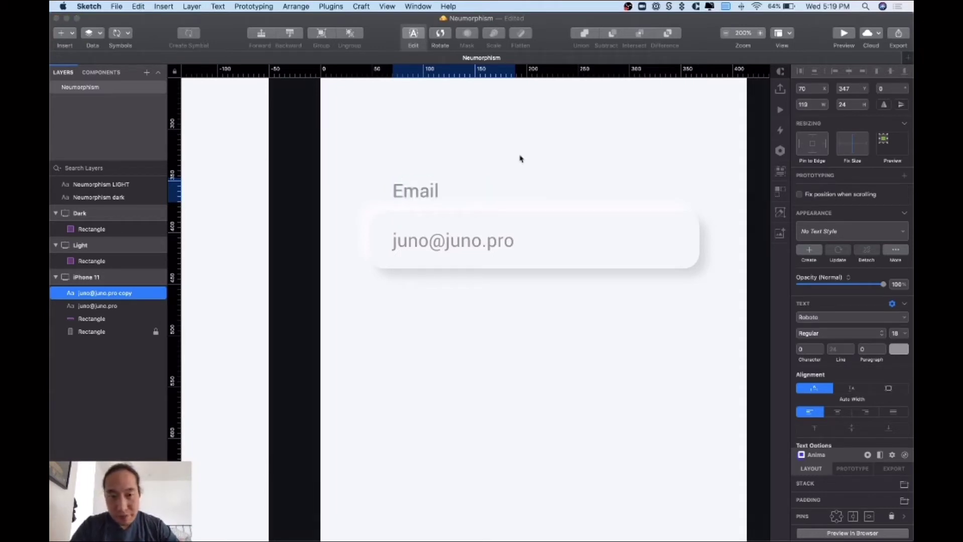
key(Escape)
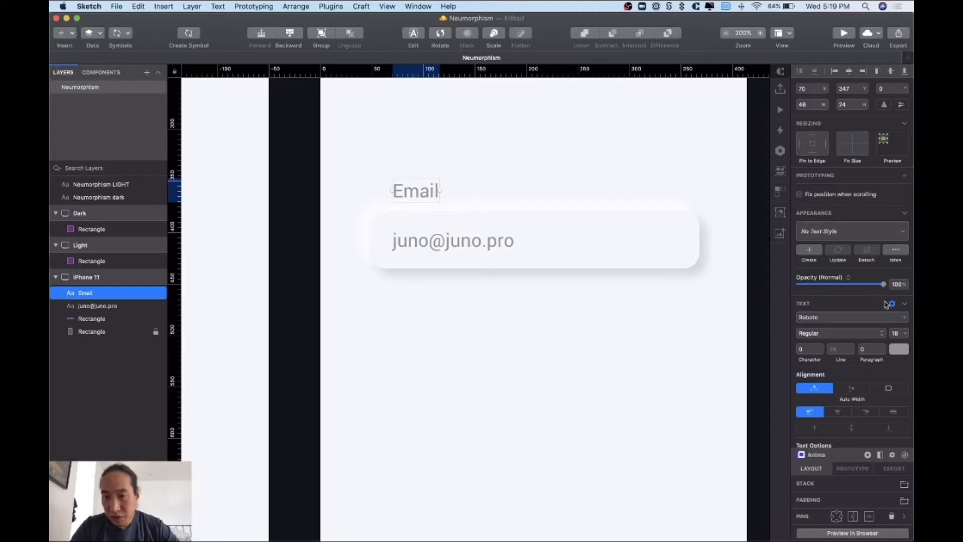
- Colour the Email label light grey #B0B0B0
click(900, 350)
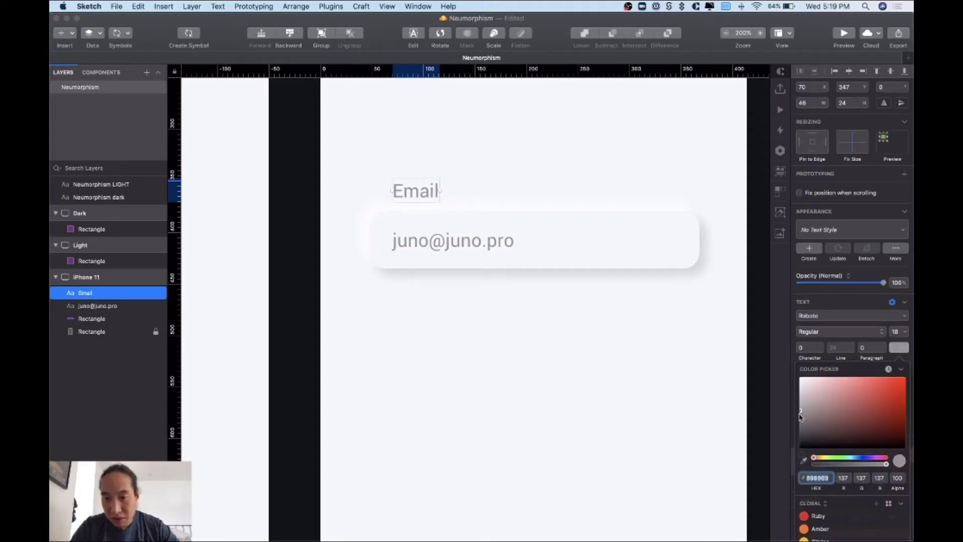
drag(801, 417, 790, 403)
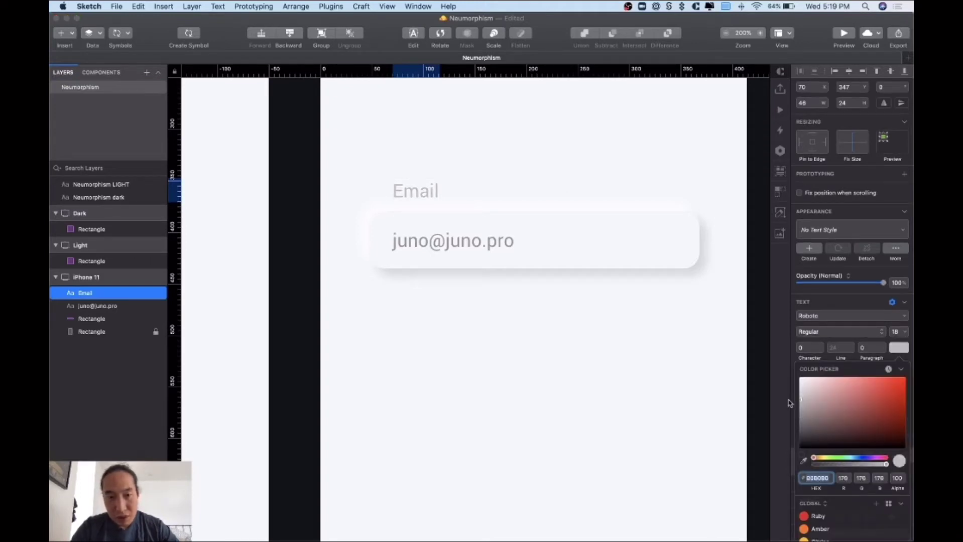
click(653, 400)
click(654, 400)
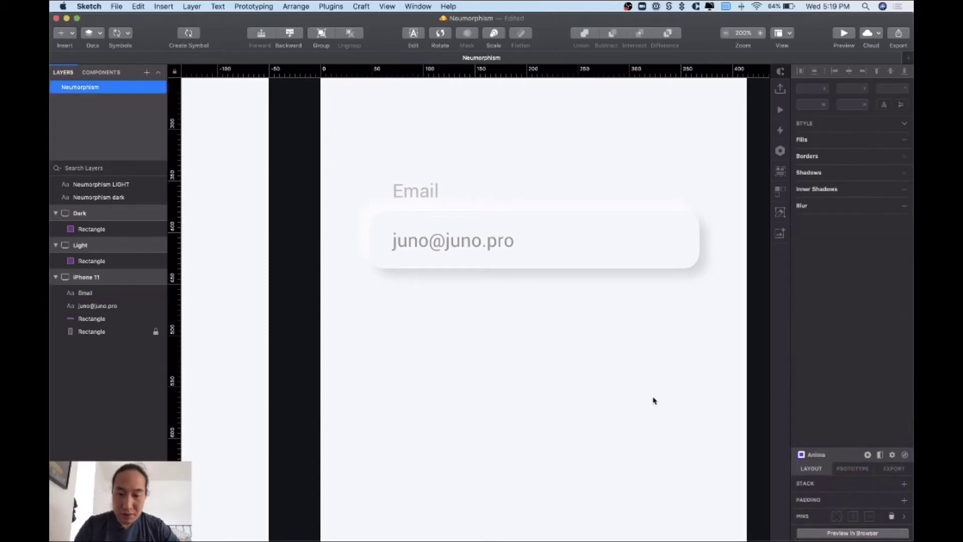
key(super+0)
- Duplicate the Email field below and relabel it 'Name' with a sample name value
drag(579, 318, 432, 246)
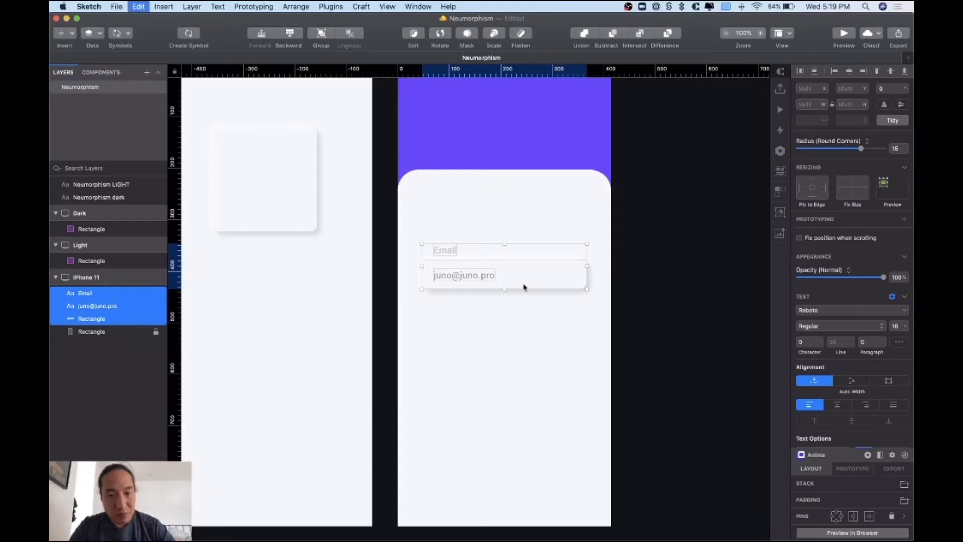
drag(523, 281, 507, 324)
key(Escape)
click(442, 310)
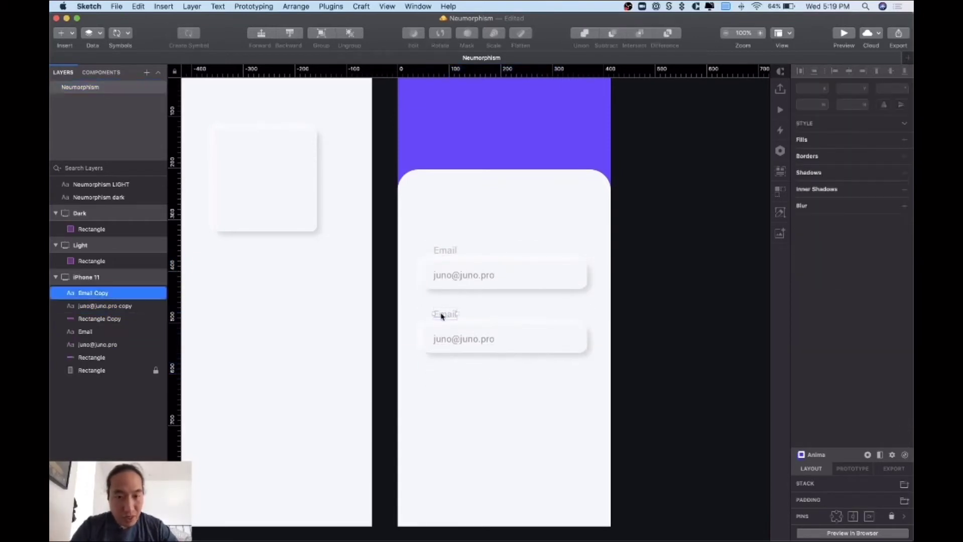
double_click(442, 311)
text(Name)
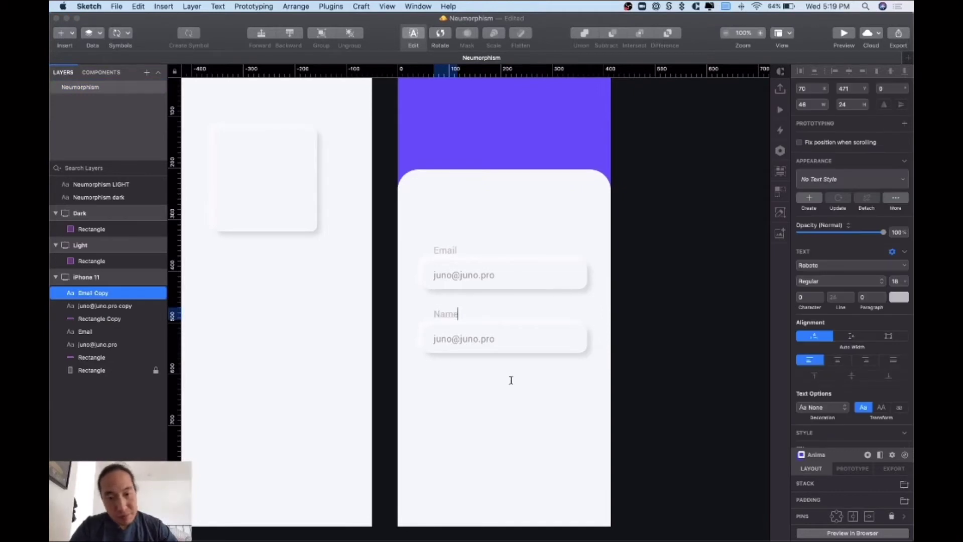
click(483, 339)
double_click(469, 339)
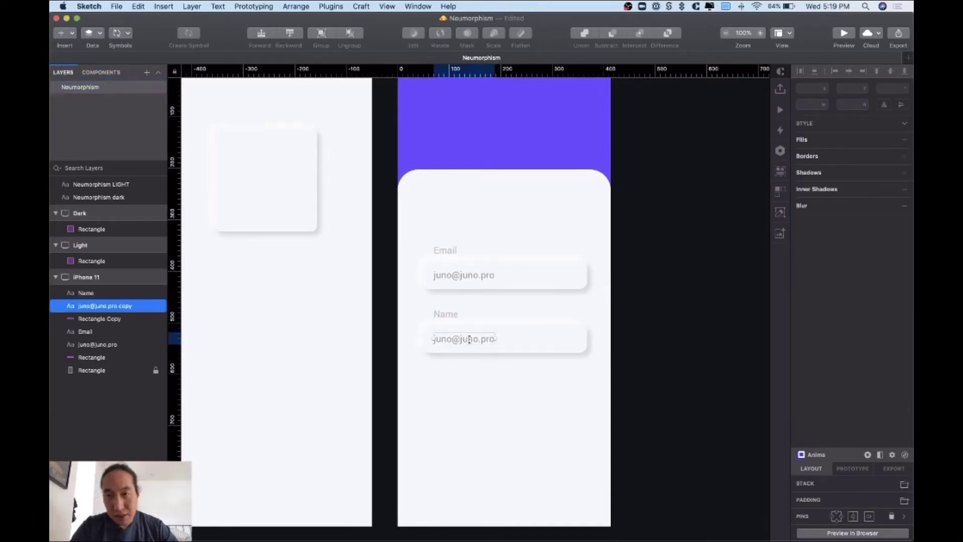
triple_click(452, 339)
text(Juno)
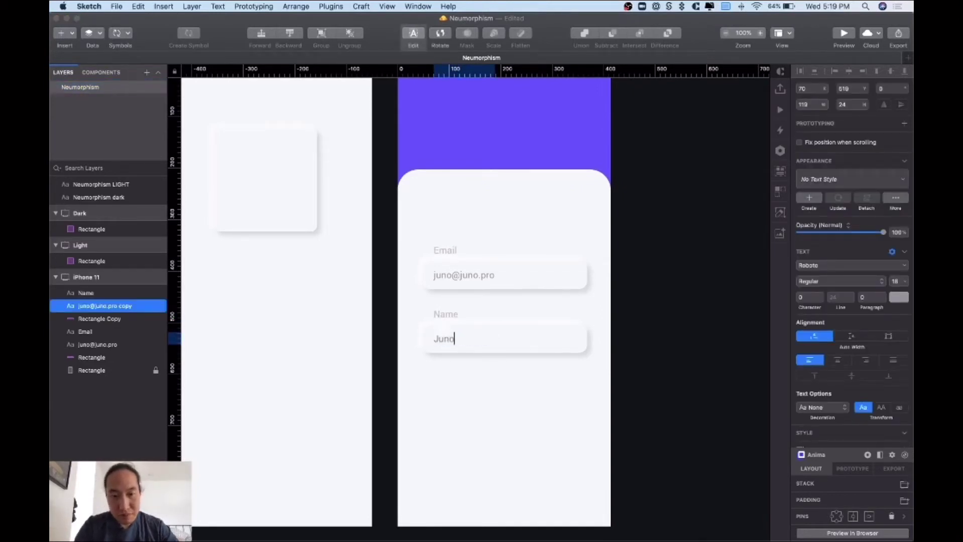
click(498, 390)
- Relabel the third field 'Password' and mask its value with bullets
drag(516, 393, 442, 398)
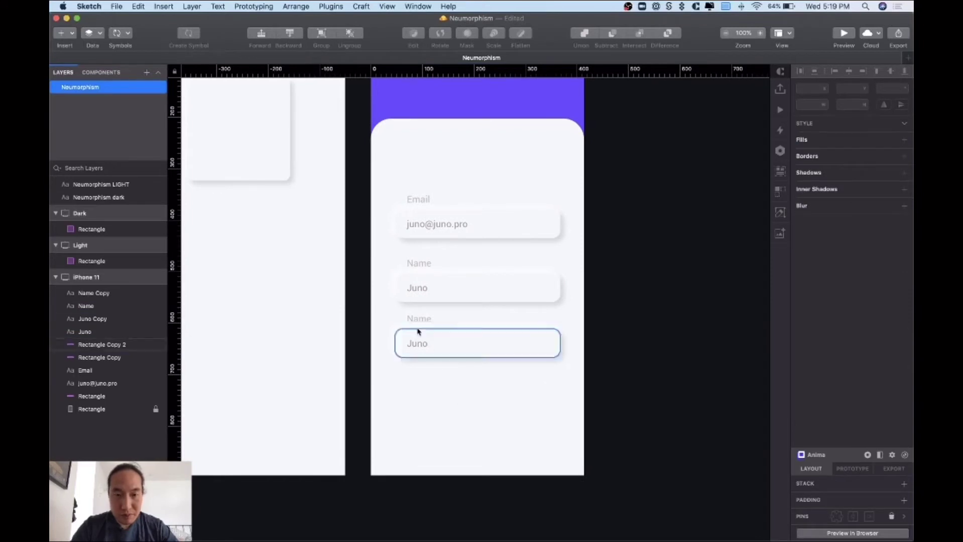
click(417, 318)
double_click(418, 319)
text(Password)
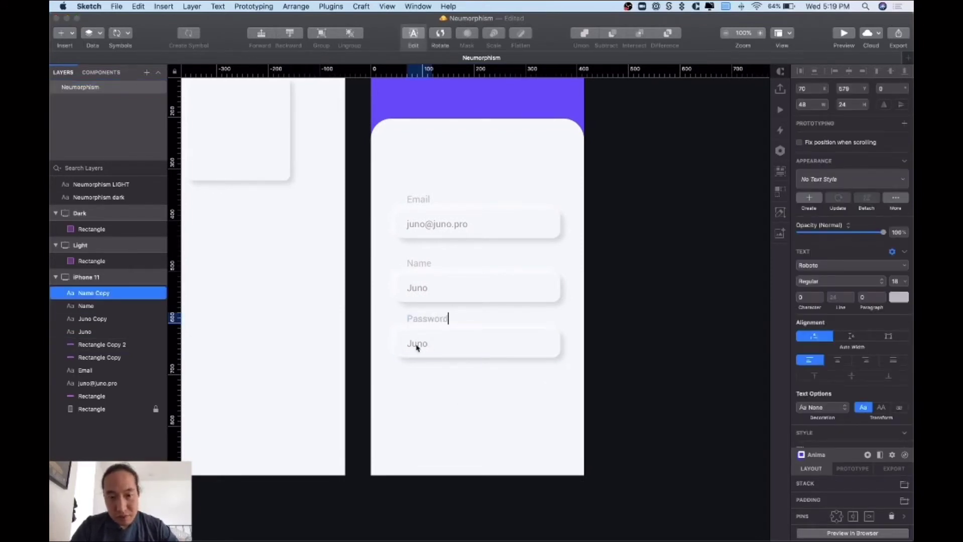
click(417, 347)
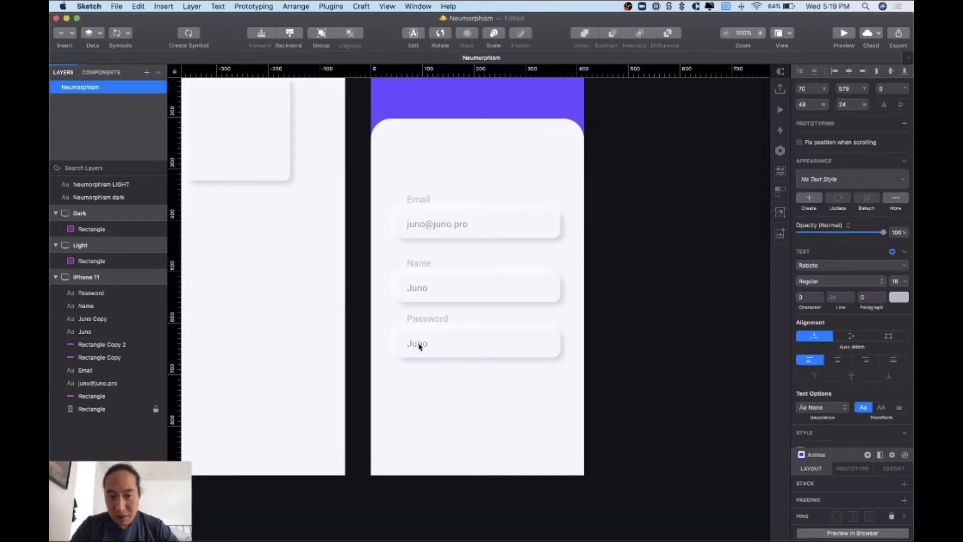
click(419, 346)
double_click(420, 346)
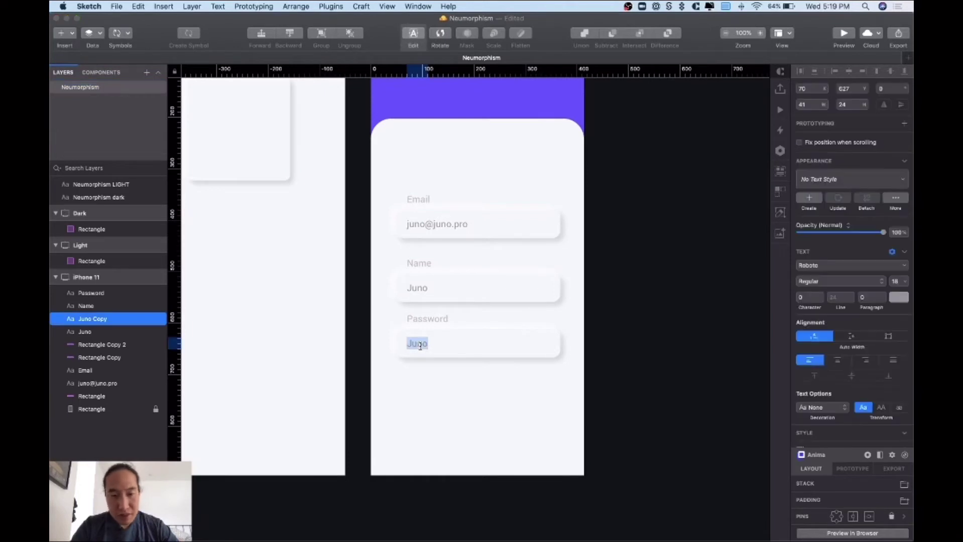
text(•)
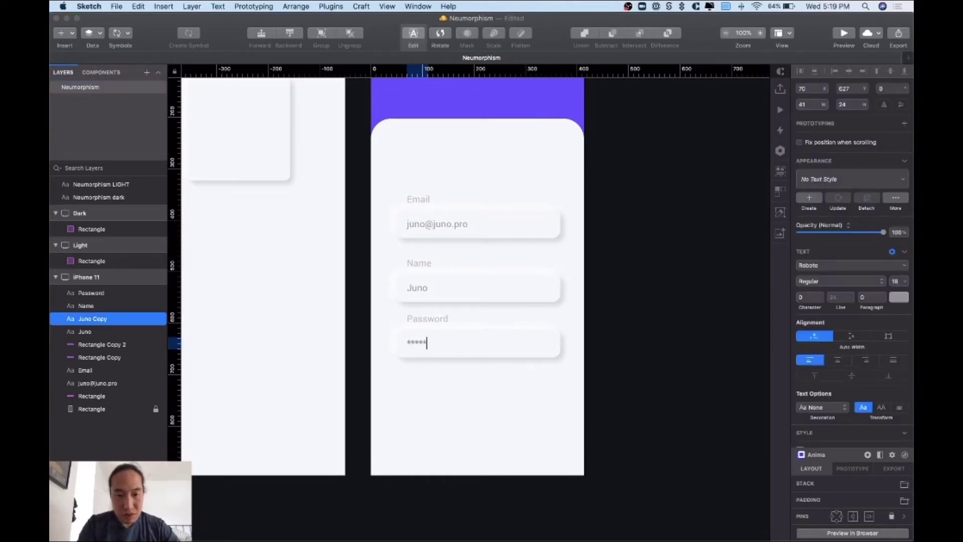
click(531, 396)
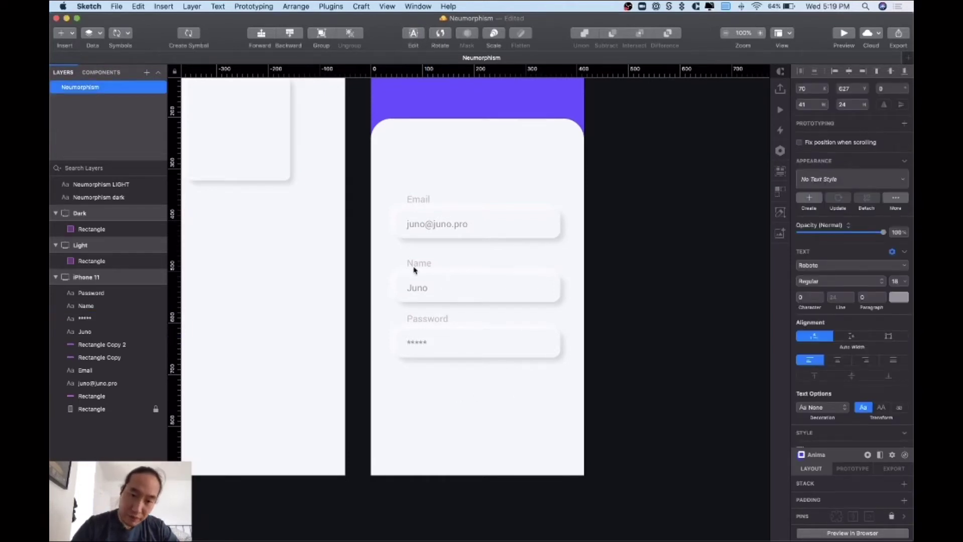
- Move the Name and Password fields up about 20 px, then the whole form up about 120 px
drag(398, 269, 514, 351)
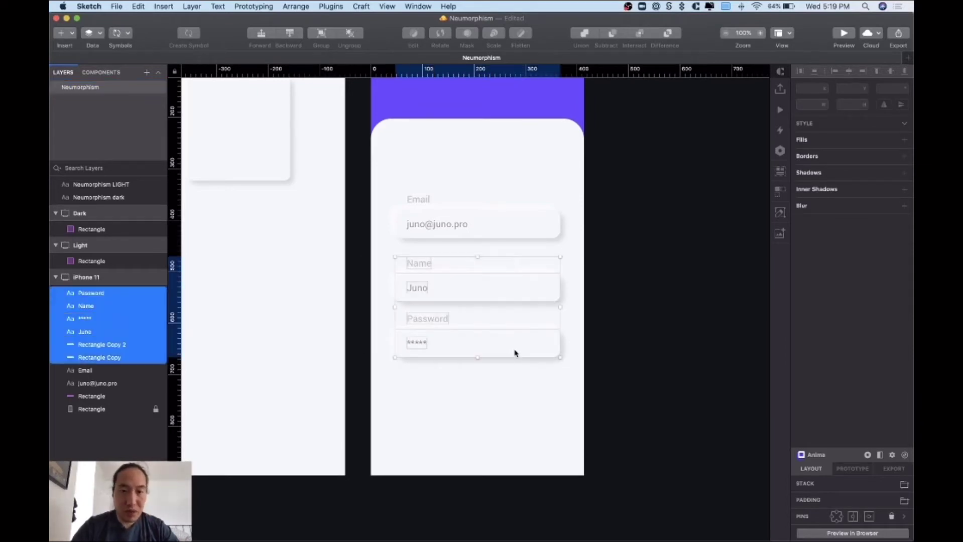
drag(455, 285, 454, 274)
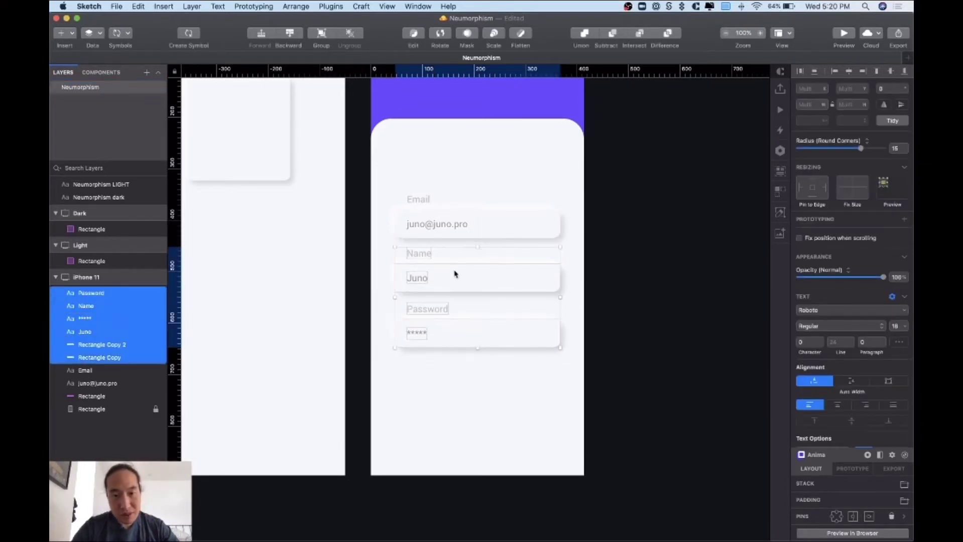
drag(385, 183, 535, 396)
drag(496, 342, 496, 298)
click(646, 311)
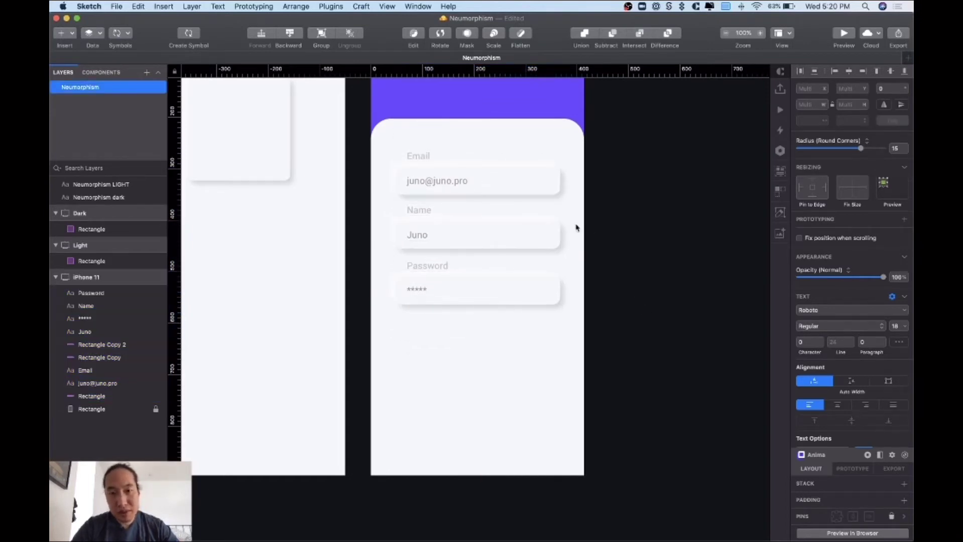
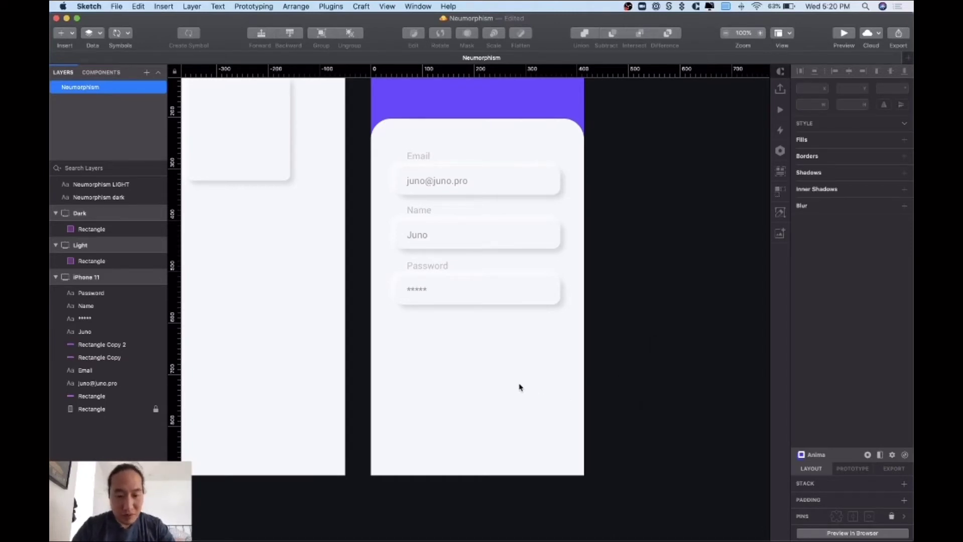
- Draw a rectangle below the Password field and give it and the three field boxes a 16 corner radius
key(r)
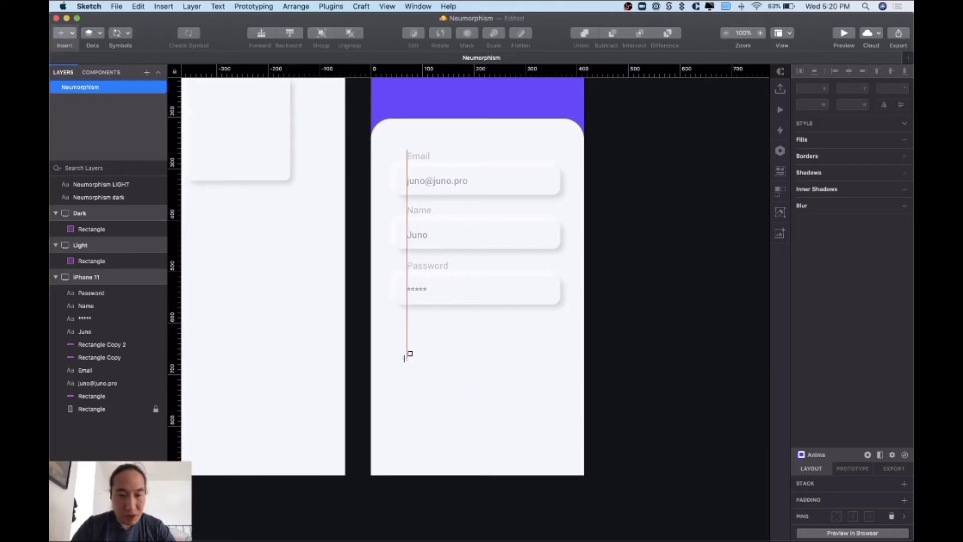
drag(399, 355, 474, 435)
click(542, 285)
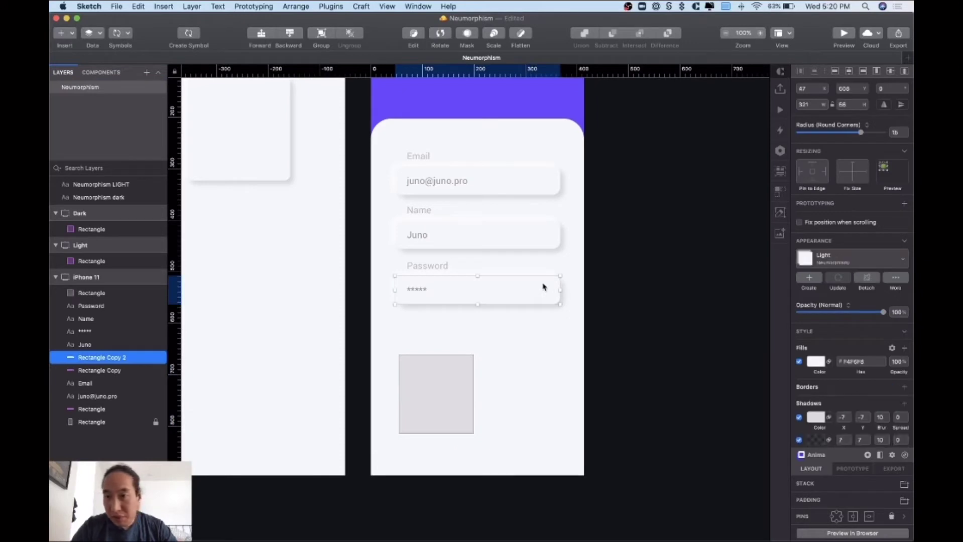
click(555, 240)
click(548, 294)
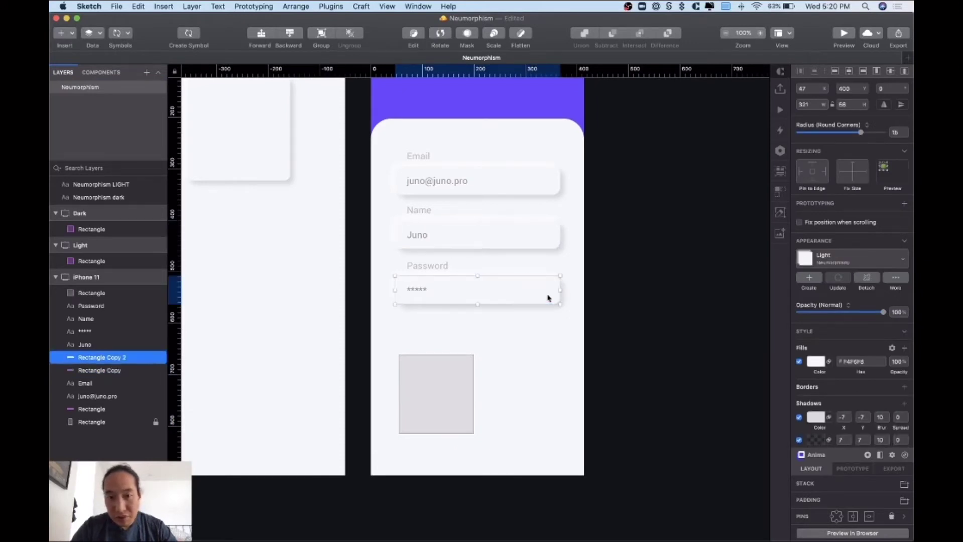
click(548, 244)
shift+click(548, 181)
shift+click(447, 424)
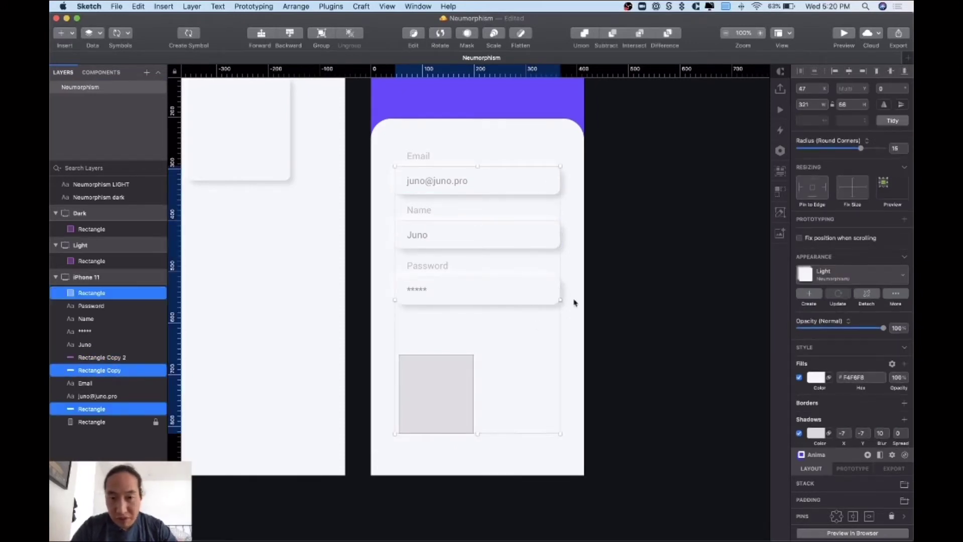
text(1)
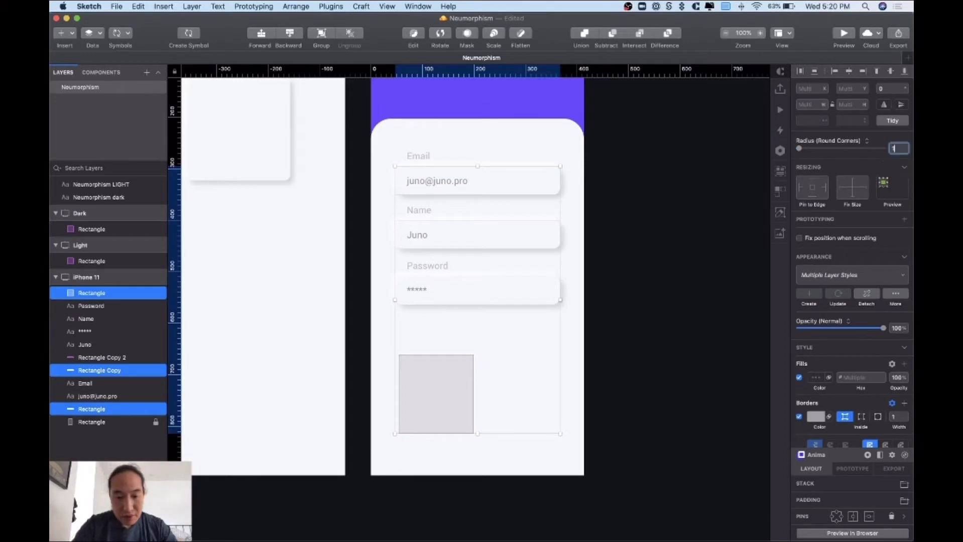
text(6)
key(Return)
- Stretch the grey rectangle to 187 tall and apply the Neumorphism Light layer style
click(537, 350)
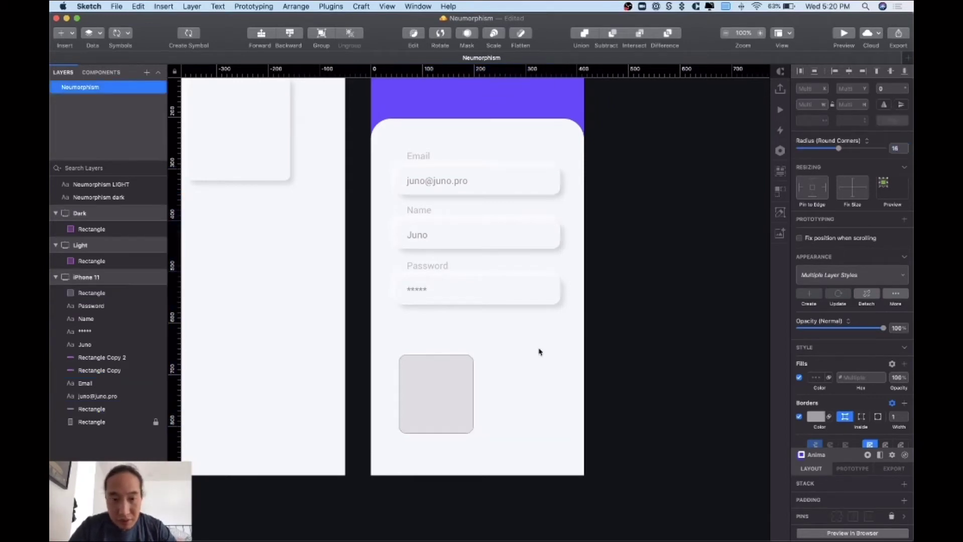
click(458, 393)
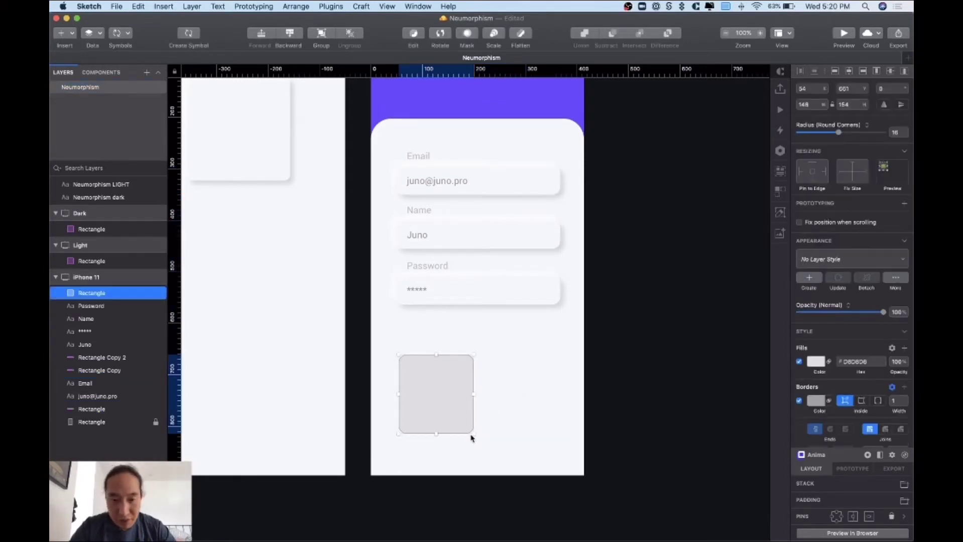
drag(436, 434, 437, 451)
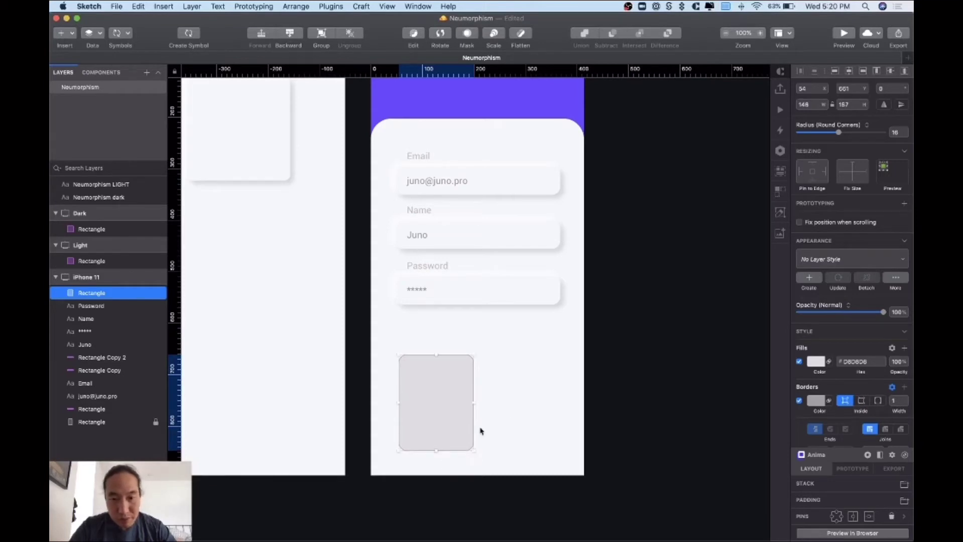
click(848, 260)
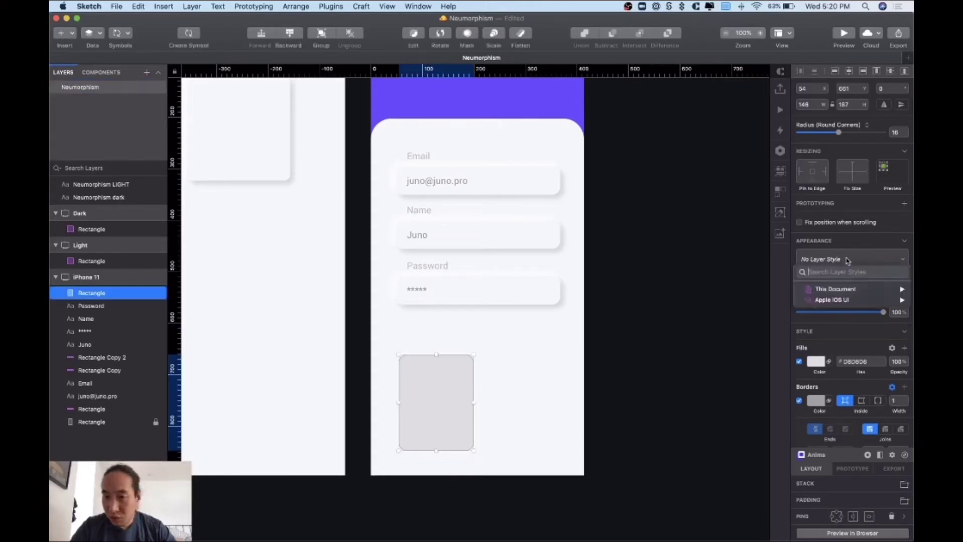
mouse_move(831, 291)
mouse_move(758, 292)
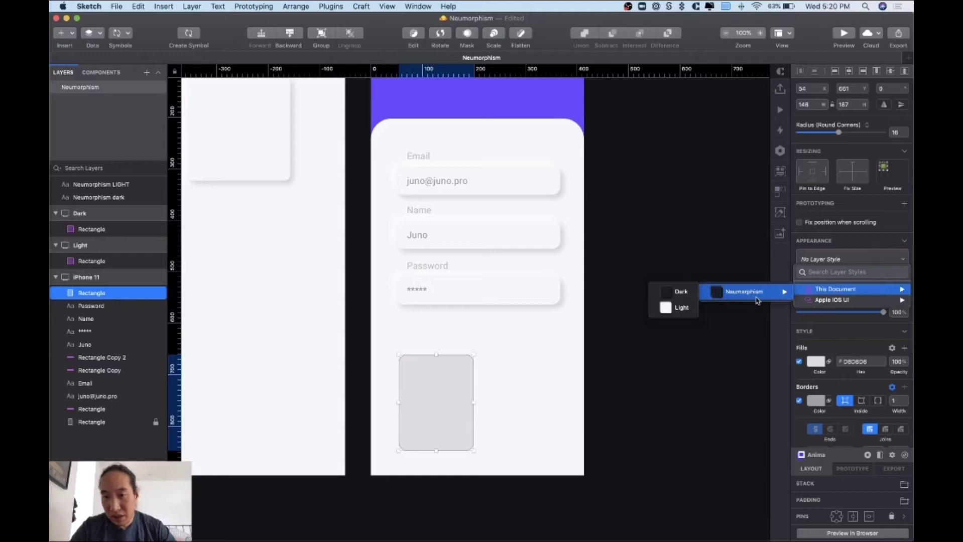
click(673, 308)
click(624, 381)
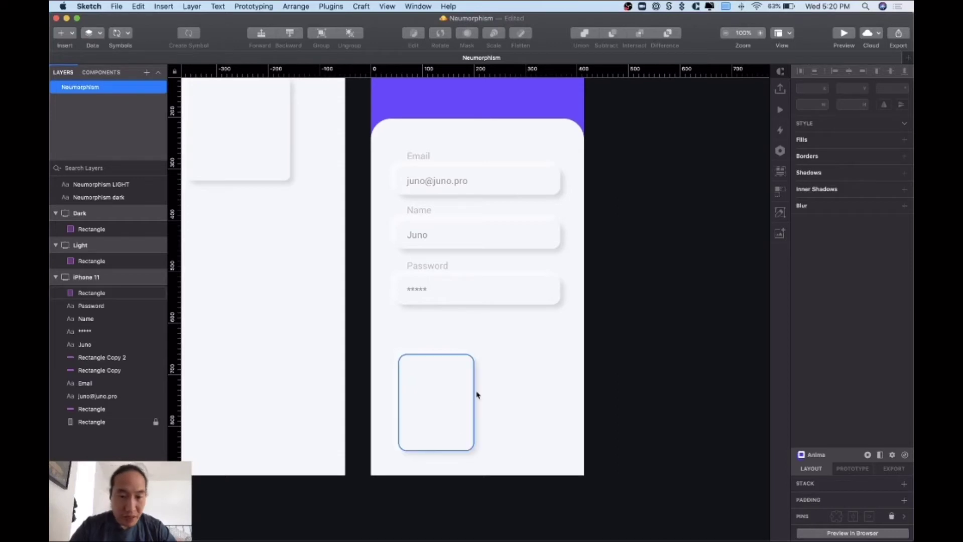
- Draw a borderless 119×116 square with 16 corner radius inside the button, then switch to Chrome
key(r)
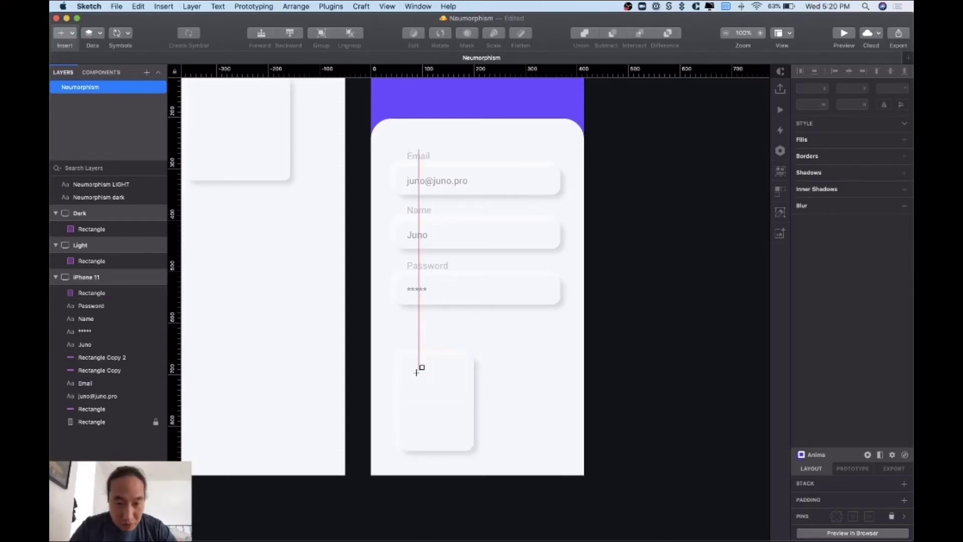
drag(407, 371, 462, 425)
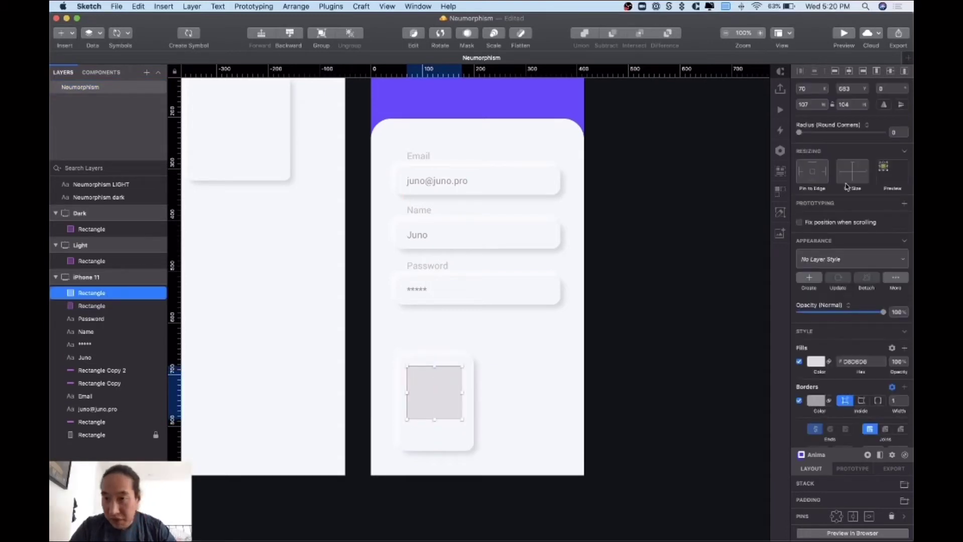
text(16)
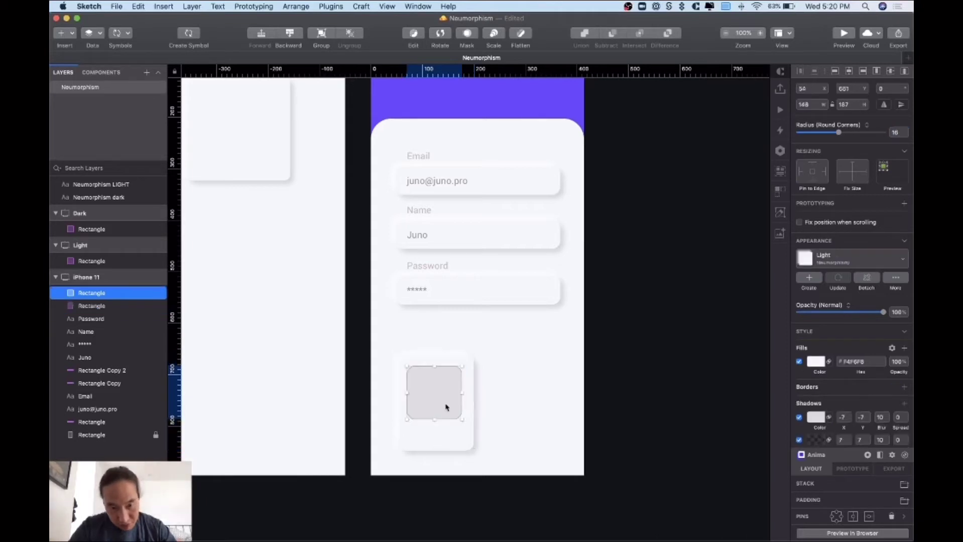
click(460, 417)
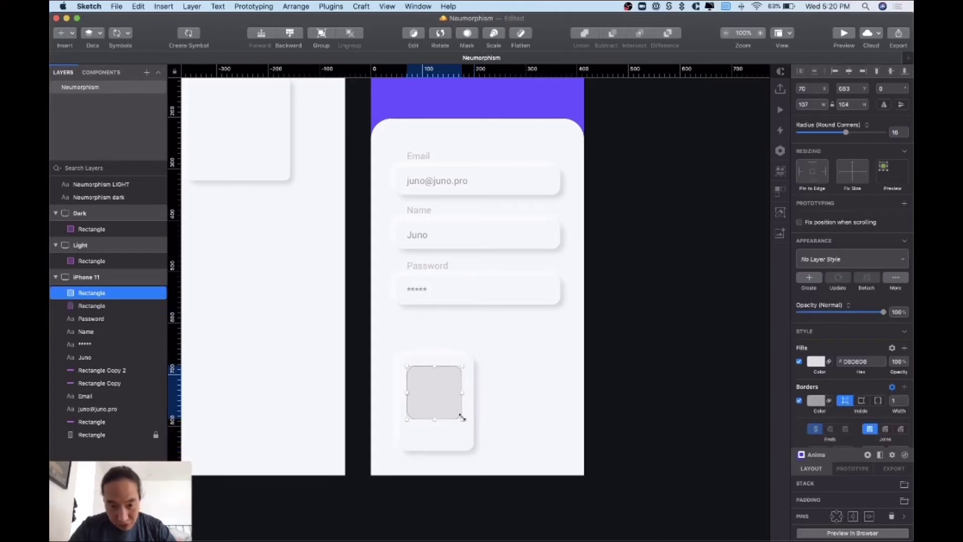
drag(461, 418, 469, 422)
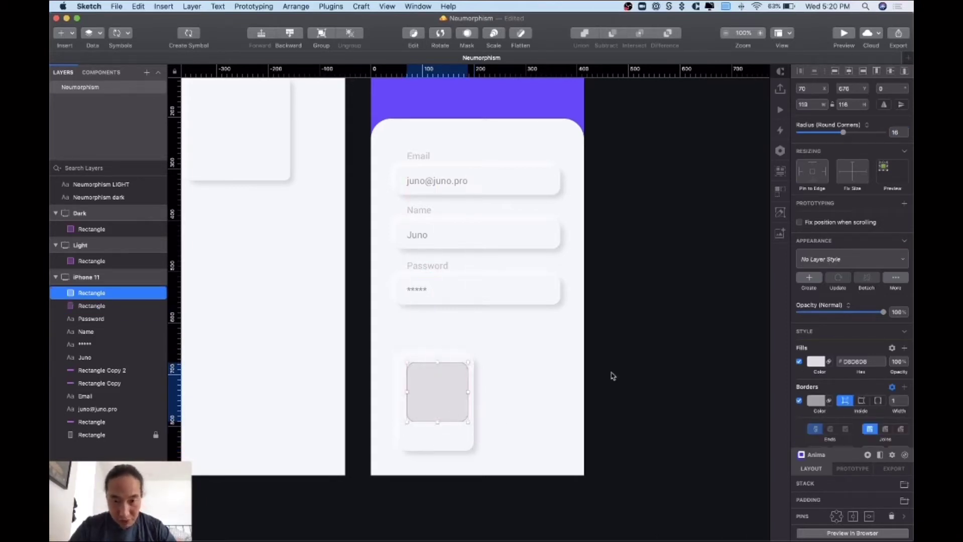
click(798, 401)
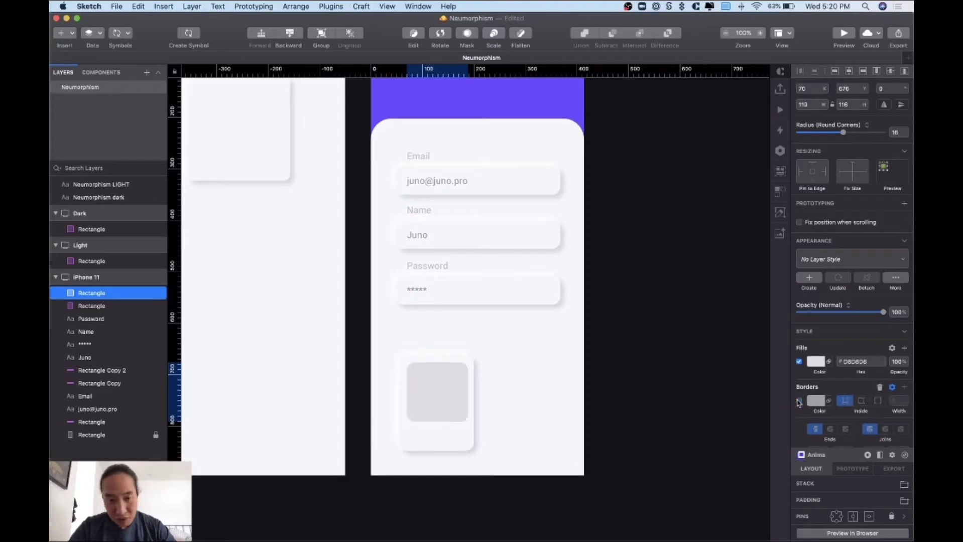
click(543, 409)
click(423, 408)
key(super+Tab)
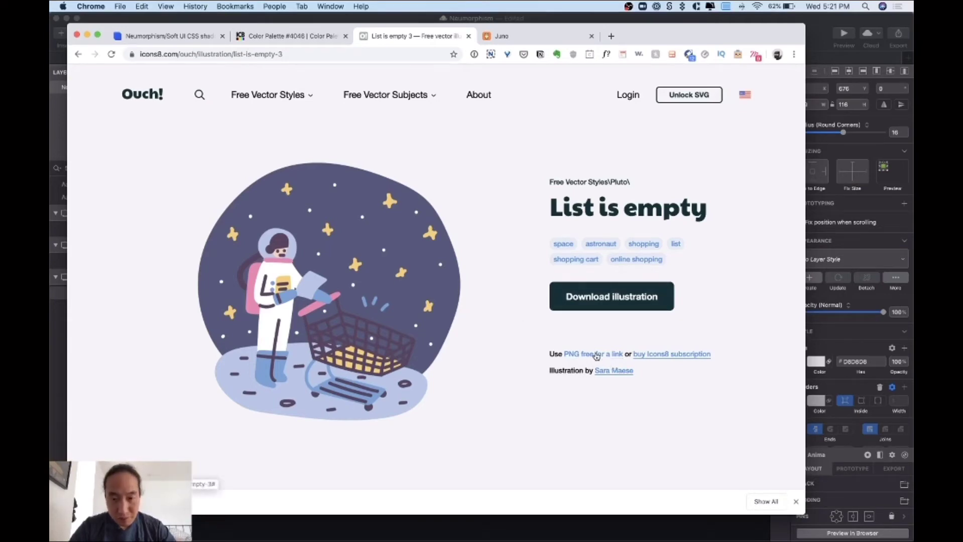
- Download the List is empty illustration as a PNG
right_click(330, 331)
click(522, 332)
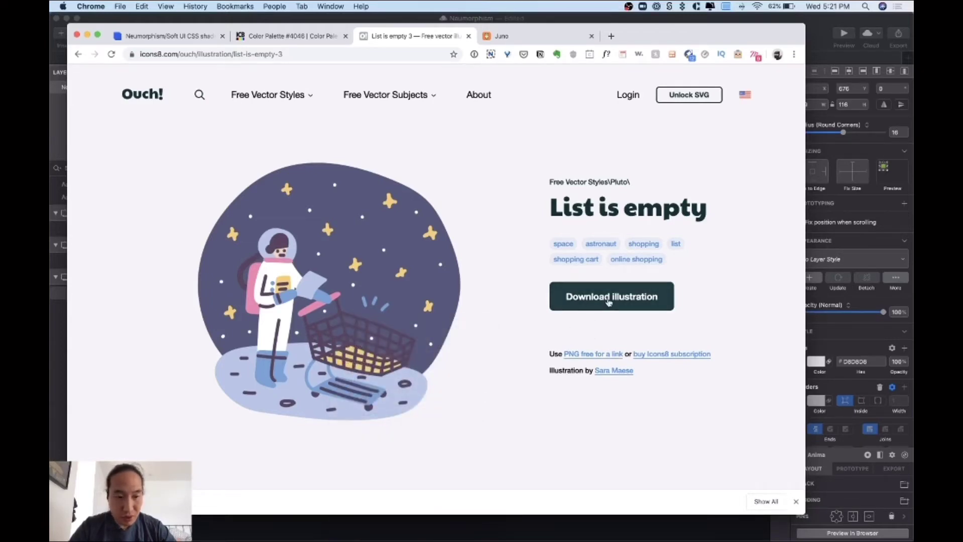
click(598, 356)
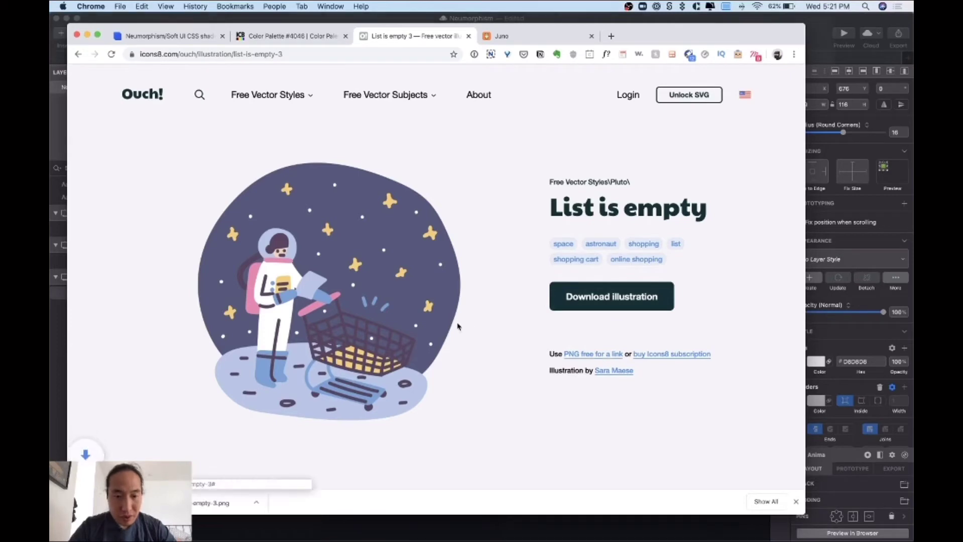
- Go back and download the Message sent illustration as a PNG, then return to Sketch
click(78, 54)
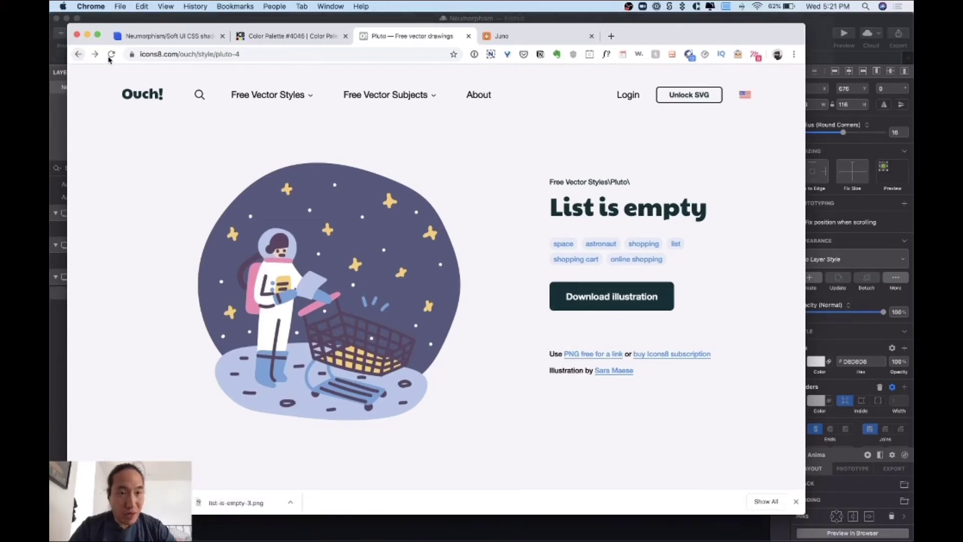
scroll(413, 410, down, 10)
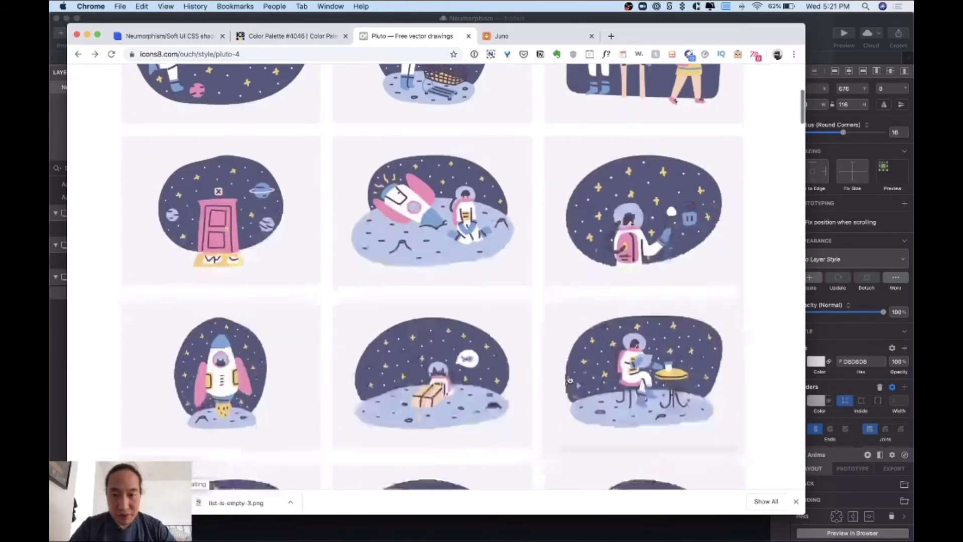
scroll(506, 416, down, 5)
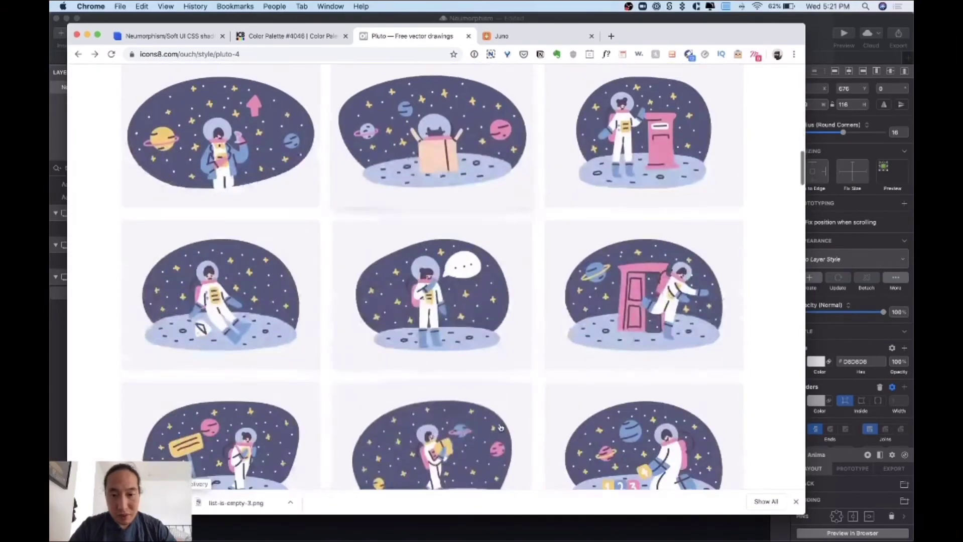
click(679, 163)
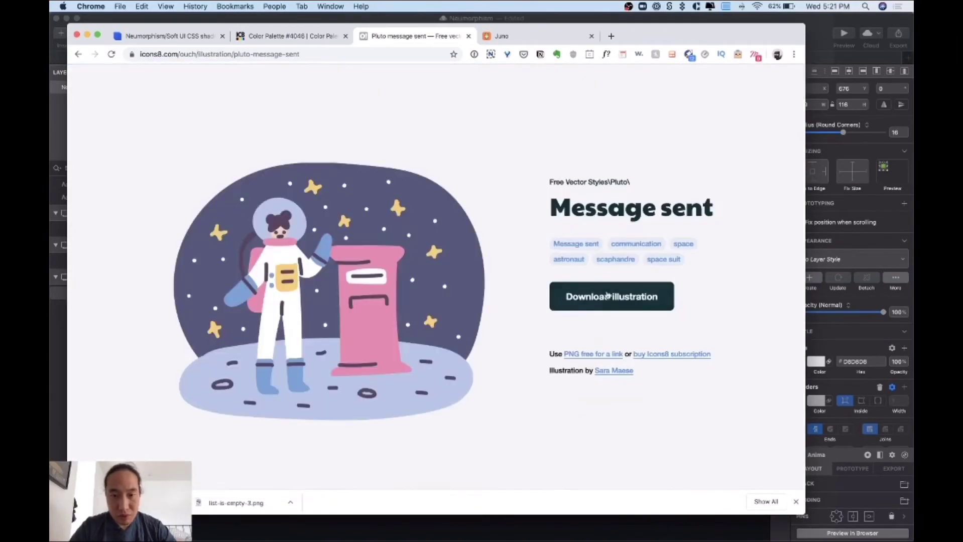
click(604, 355)
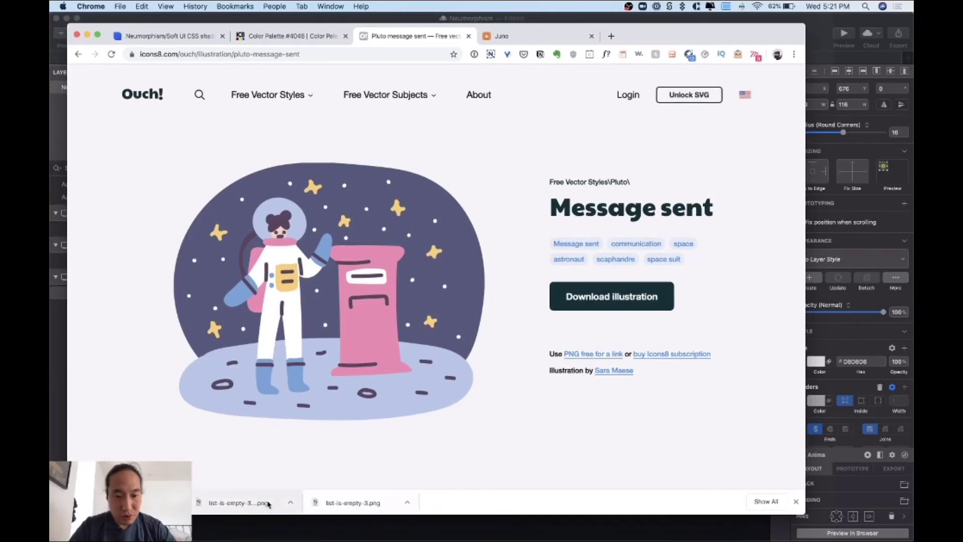
click(291, 502)
key(super+Tab)
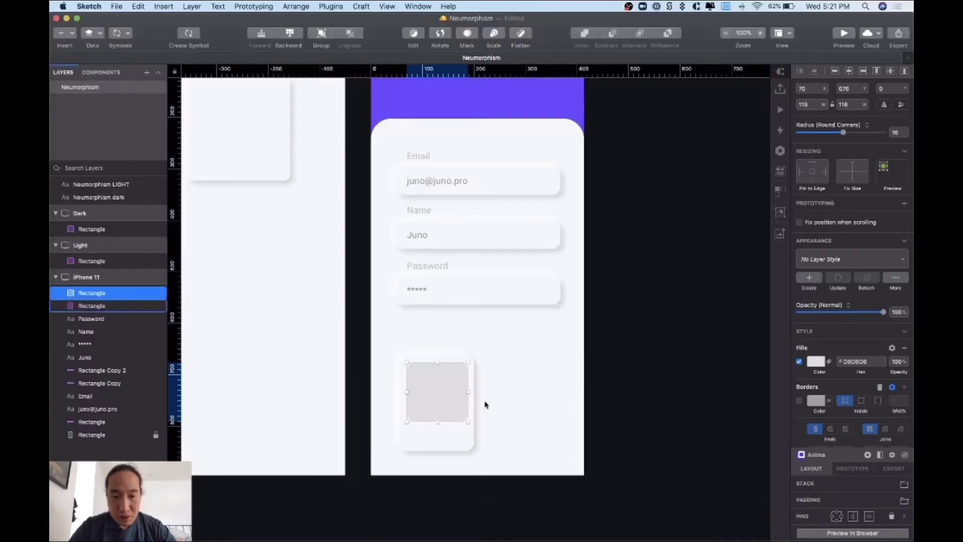
- Drag list-is-empty-3.png and pluto-message-sent.png from Finder's Downloads onto the iPhone 11 artboard
key(super+Tab)
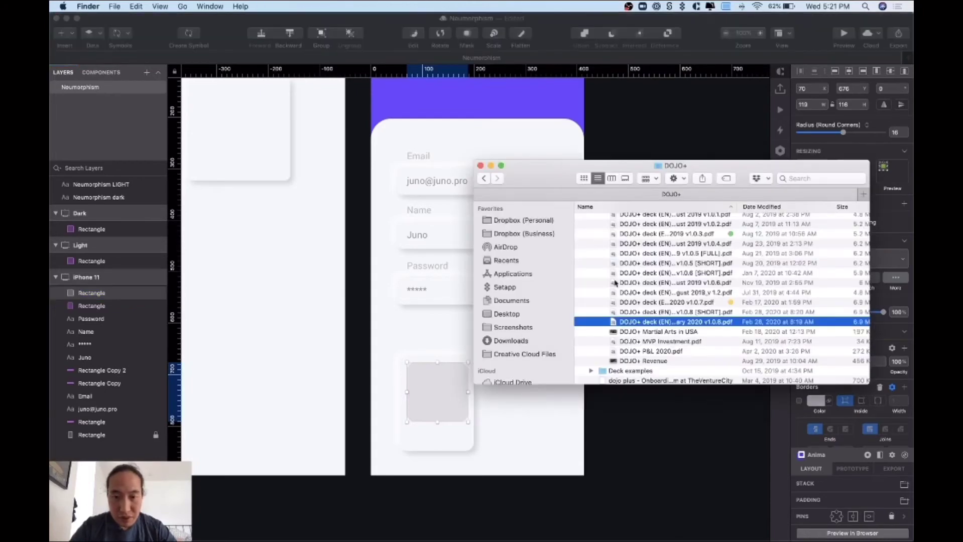
scroll(615, 331, up, 5)
click(517, 220)
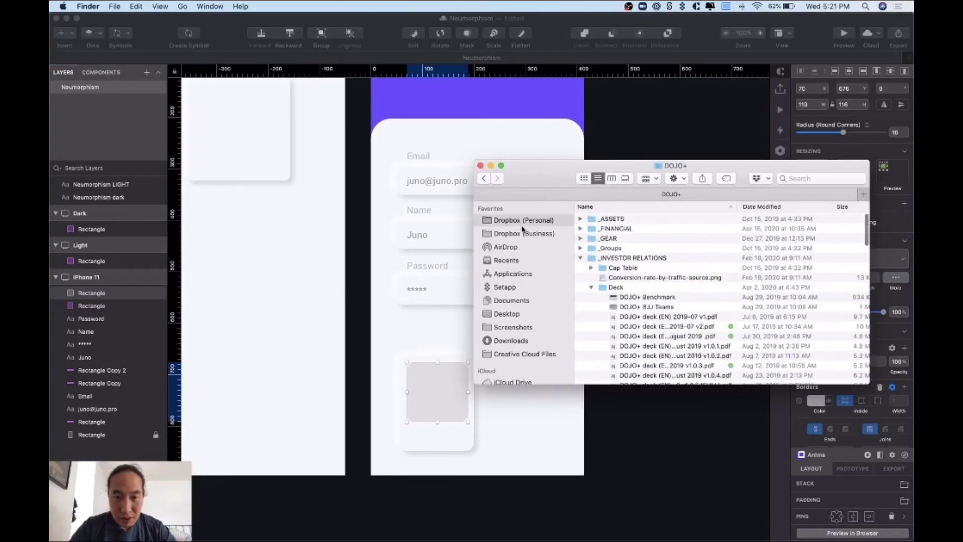
click(510, 299)
click(517, 341)
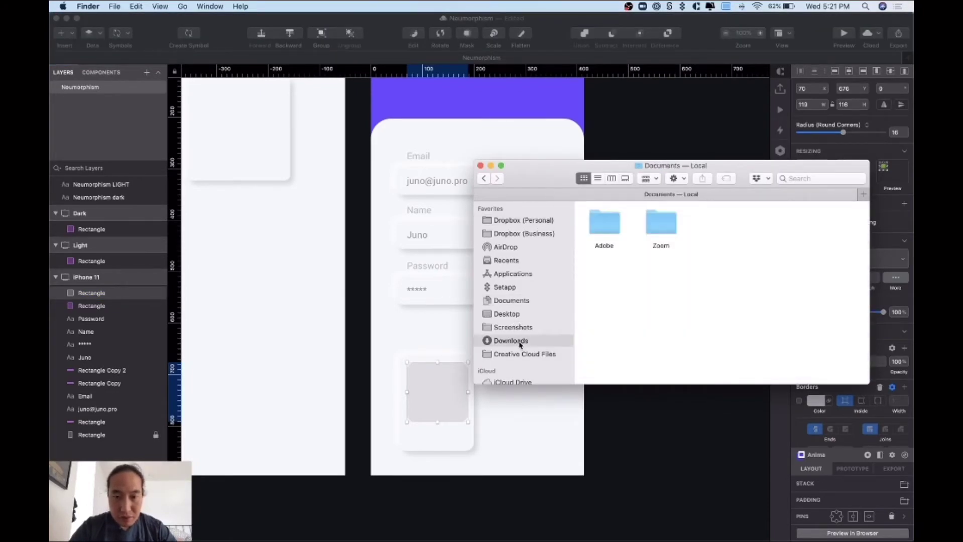
drag(560, 173, 612, 117)
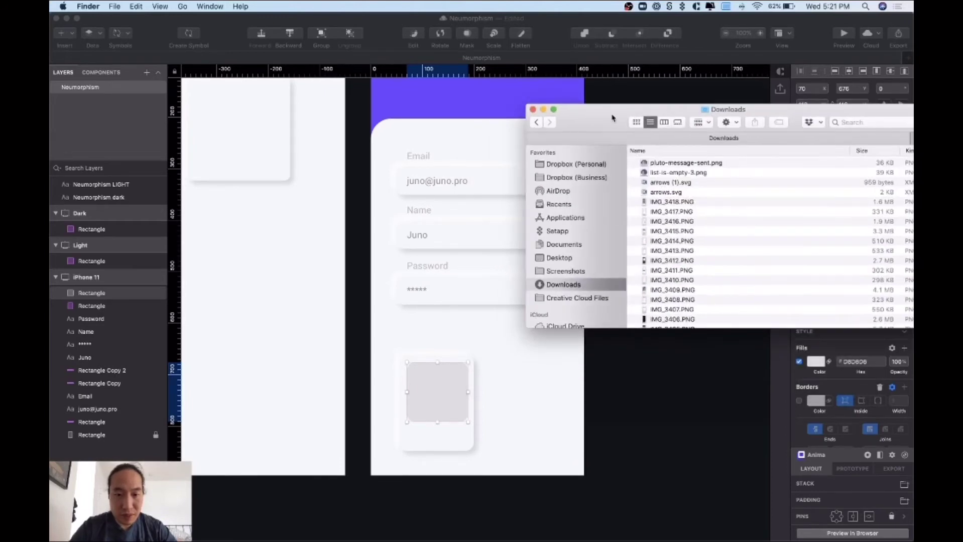
click(671, 174)
shift+click(684, 163)
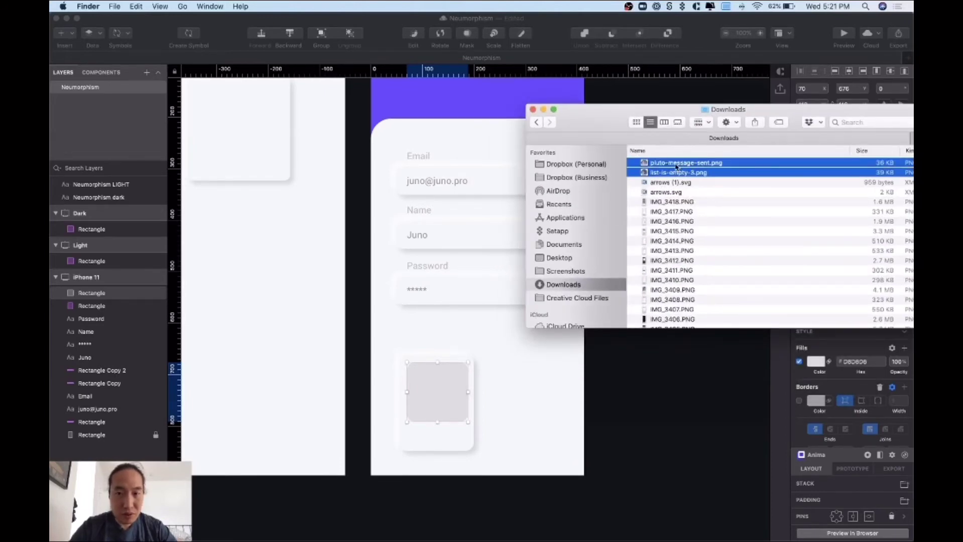
drag(684, 163, 524, 384)
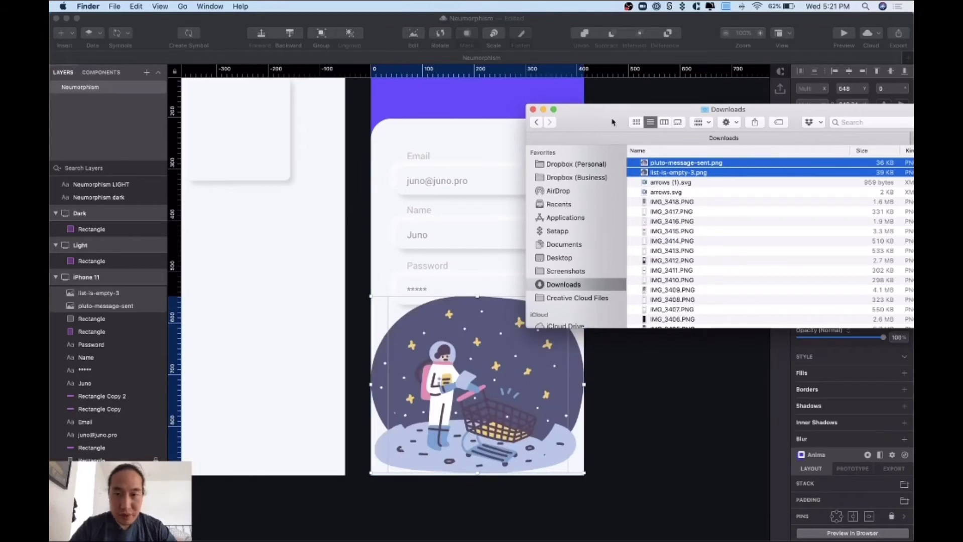
click(652, 363)
click(612, 299)
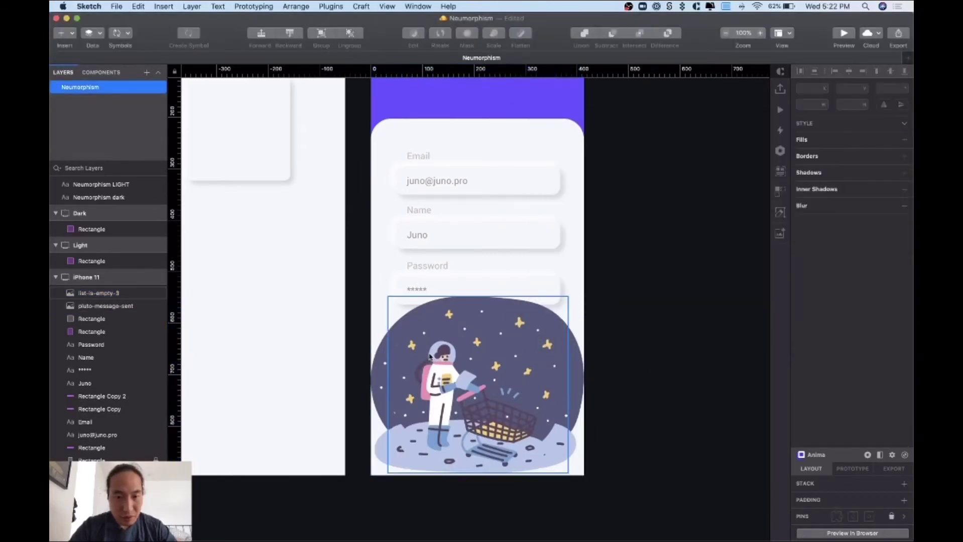
- Separate the two illustrations, shrinking the mailbox astronaut toward the card and moving the cart one aside
drag(392, 296, 639, 371)
click(517, 374)
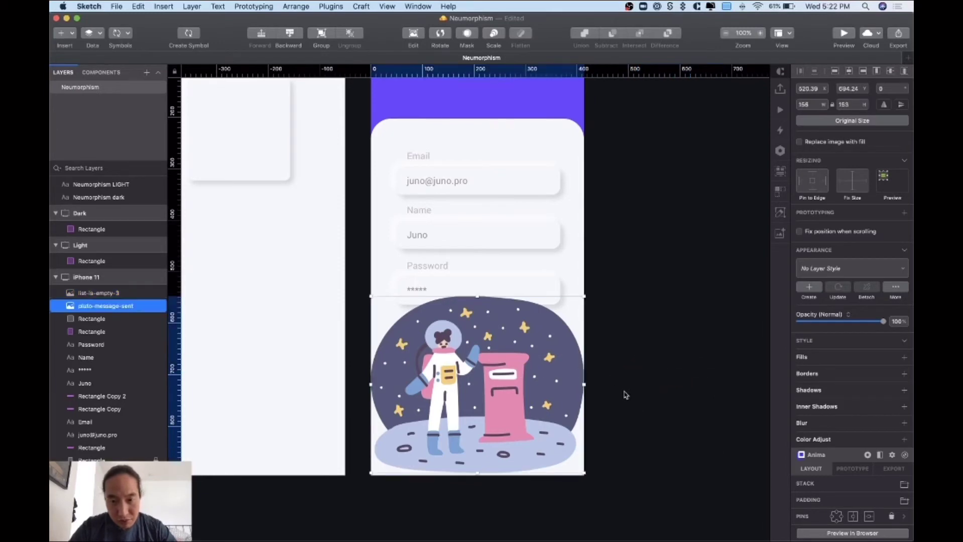
drag(584, 295, 465, 394)
drag(428, 419, 427, 373)
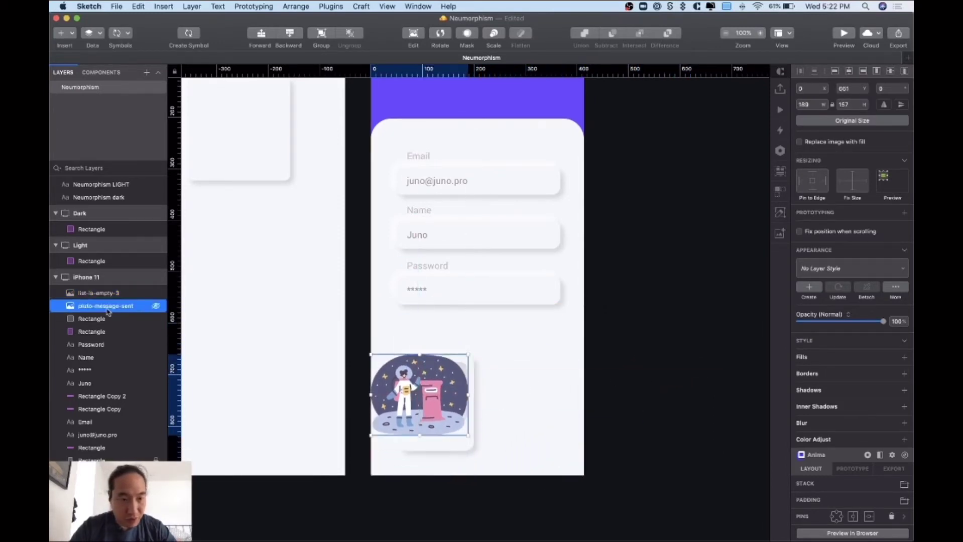
click(103, 293)
click(849, 70)
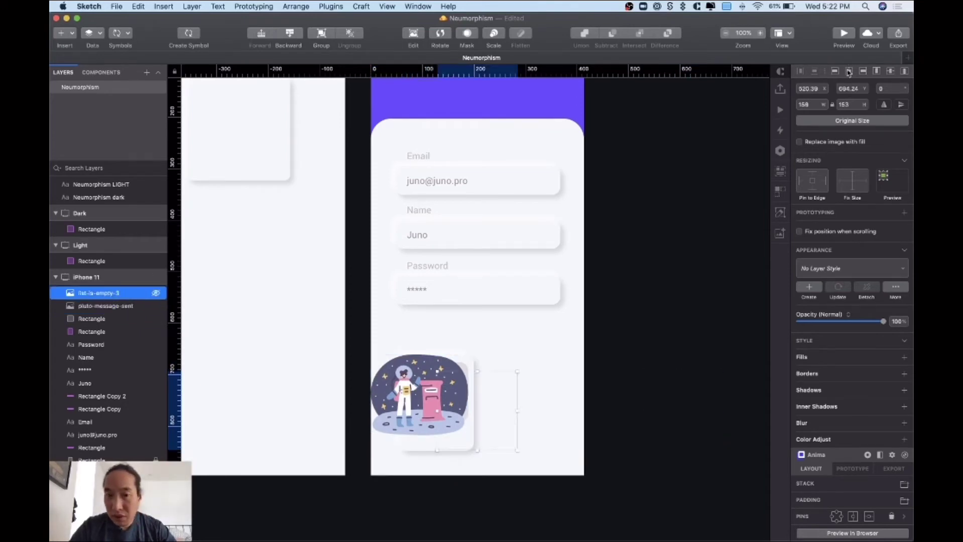
drag(495, 440, 568, 421)
click(452, 410)
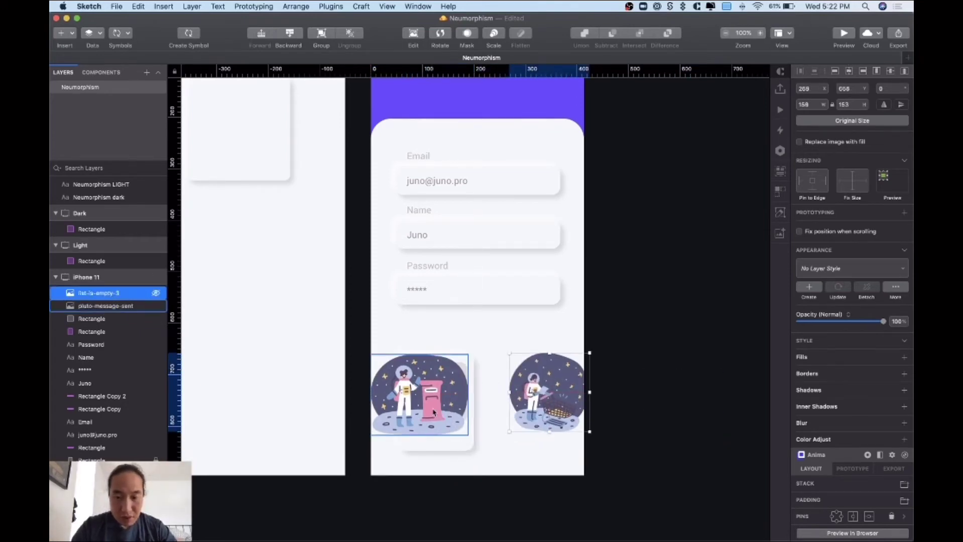
- At 200% zoom, shrink the mailbox astronaut and centre it inside the inner grey square
key(super+plus)
scroll(426, 391, down, 5)
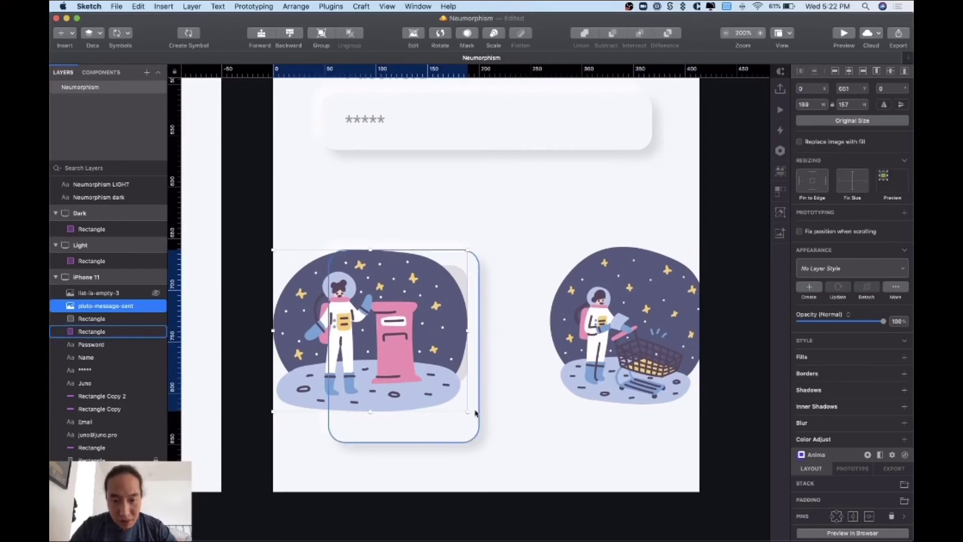
drag(467, 411, 373, 358)
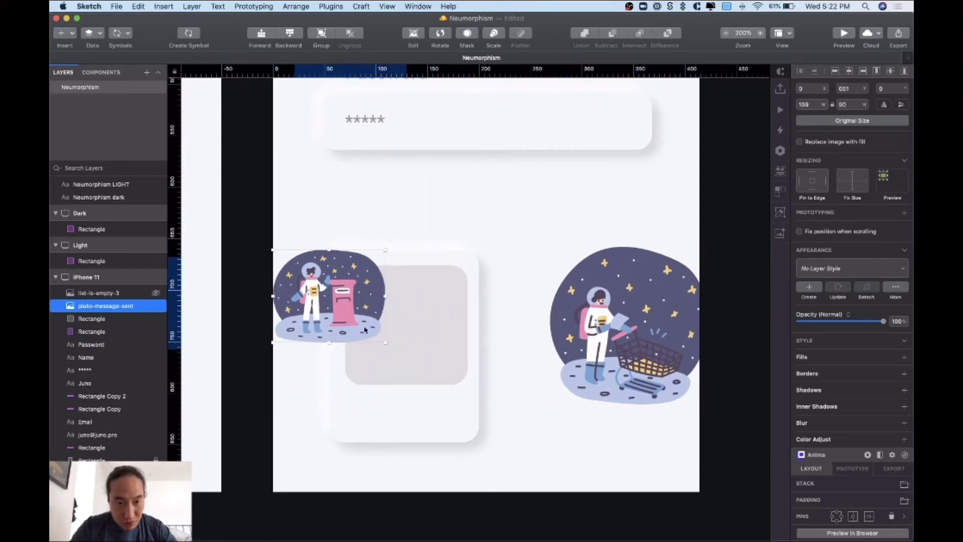
drag(326, 296, 402, 326)
drag(460, 372, 437, 361)
drag(399, 331, 404, 336)
scroll(427, 335, right, 5)
scroll(427, 335, down, 3)
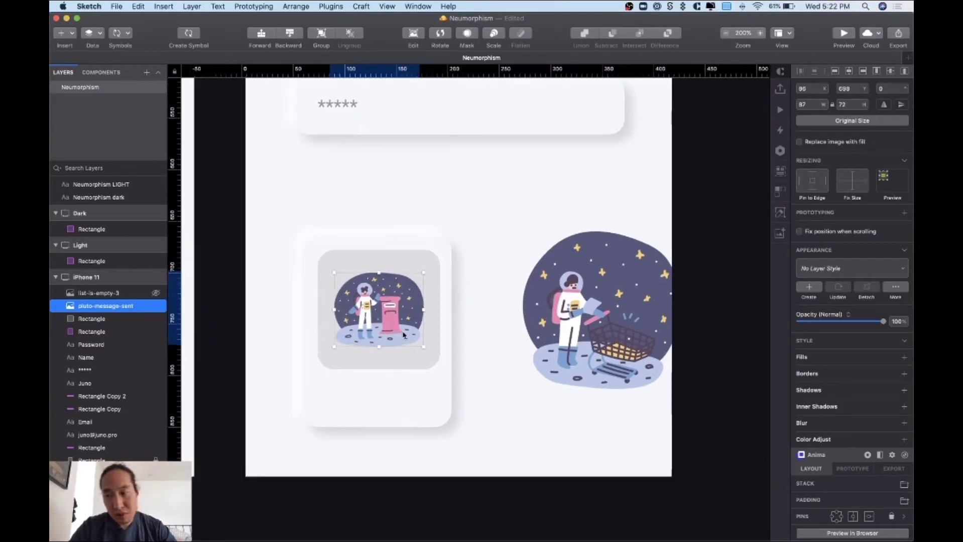
- Fill the inner square lavender #BEB8FF and move the cart illustration up beside the card
click(408, 347)
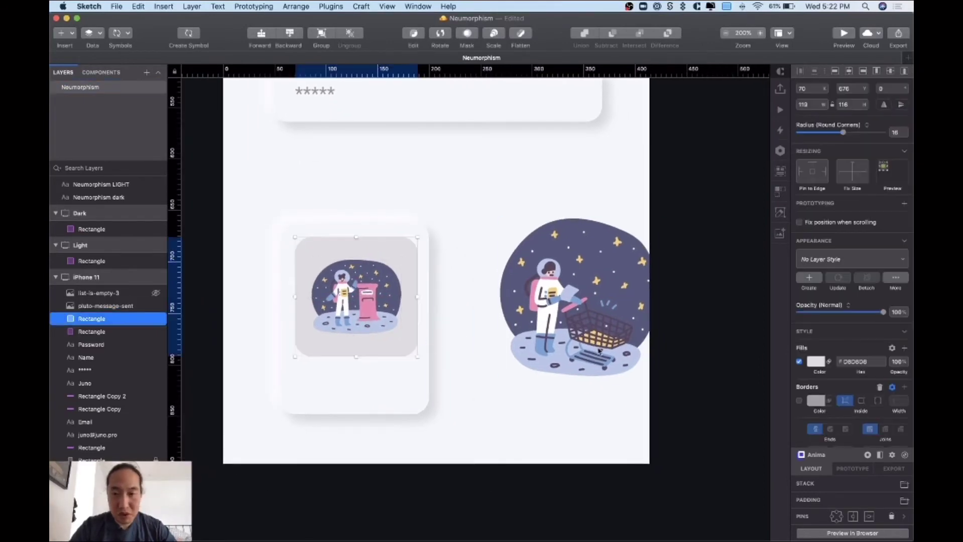
click(811, 362)
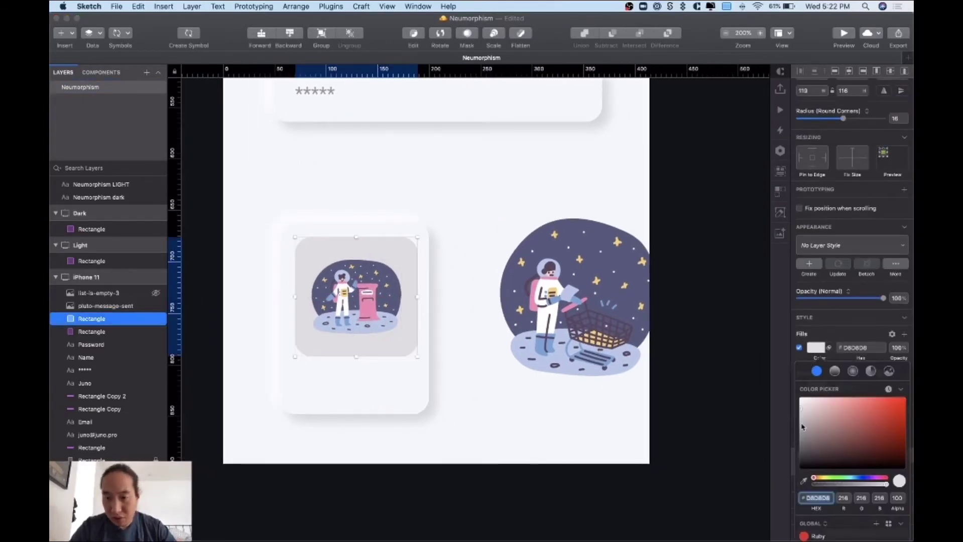
drag(802, 427, 829, 398)
click(864, 479)
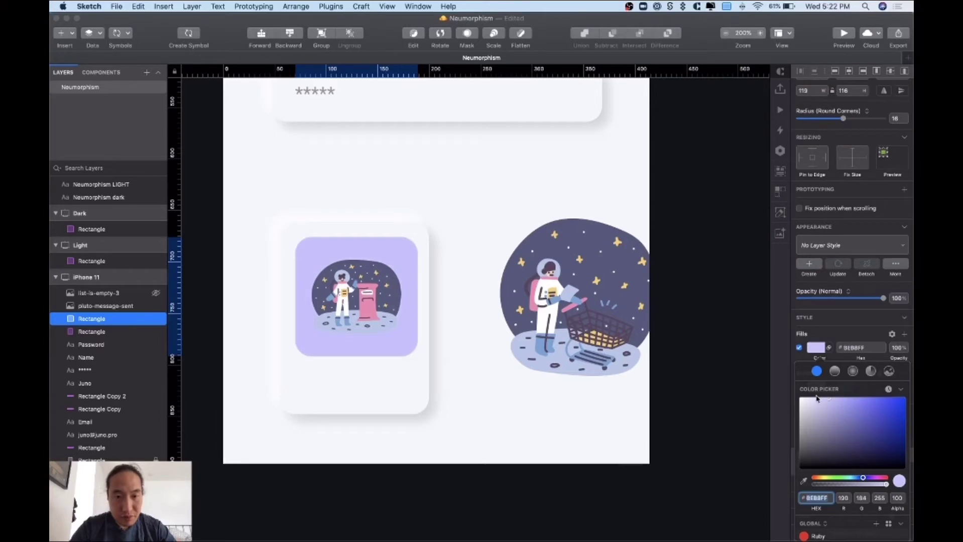
click(428, 355)
drag(546, 304, 479, 223)
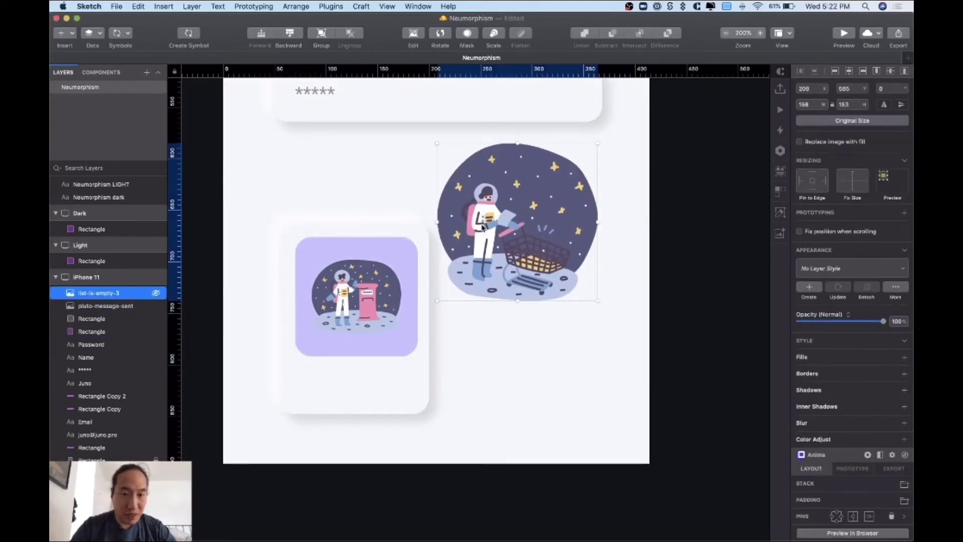
click(325, 334)
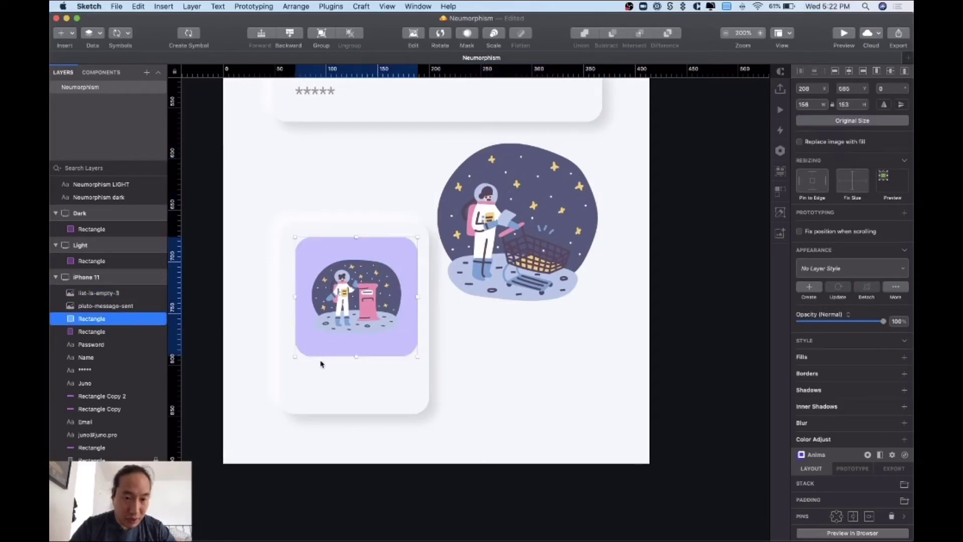
shift+click(321, 371)
- Centre the inner square in the card, duplicate the card rightward, and fit the 87×85 cart astronaut into it
click(850, 73)
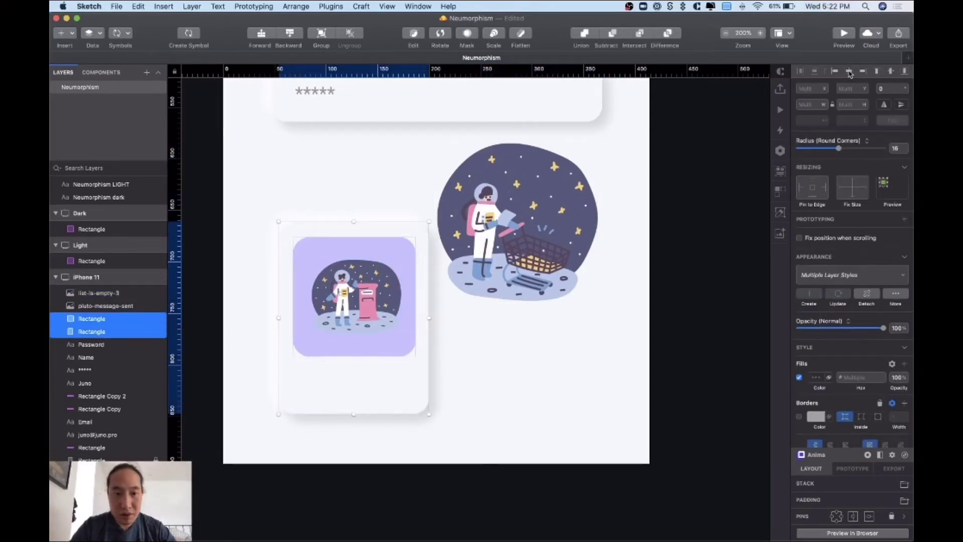
drag(372, 384, 524, 390)
click(621, 172)
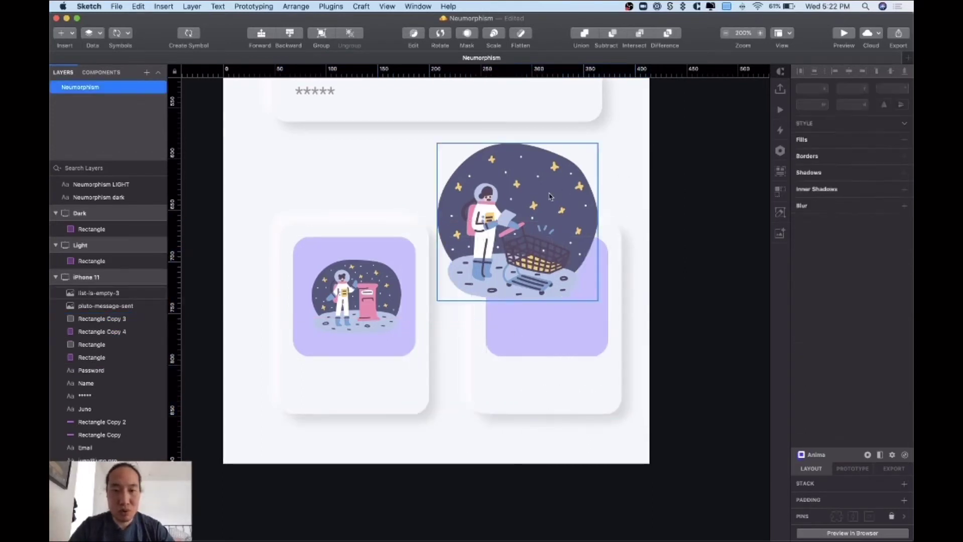
click(467, 161)
drag(437, 144, 510, 213)
drag(538, 247, 531, 293)
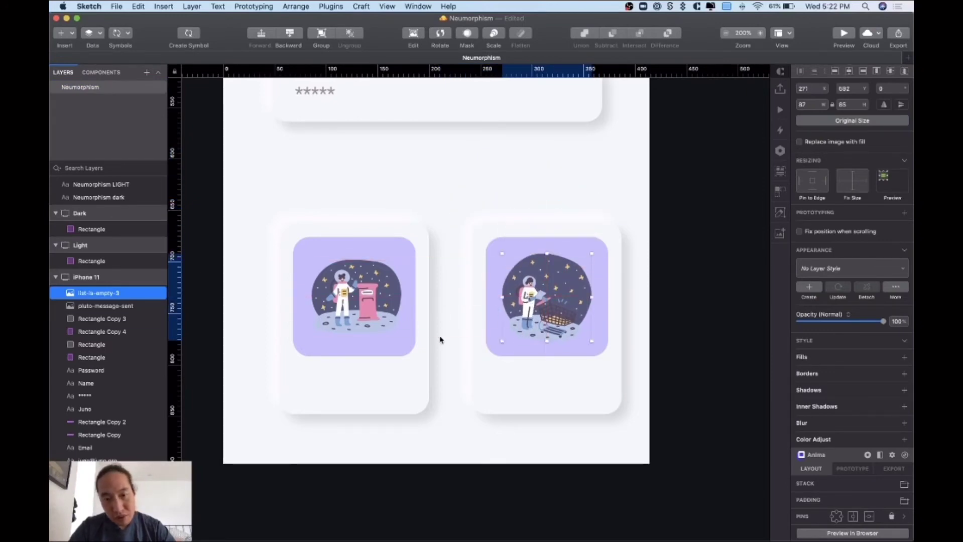
- Set both inner squares' fill to pink #FF8BA7 and zoom back to 100%
click(485, 347)
shift+click(408, 351)
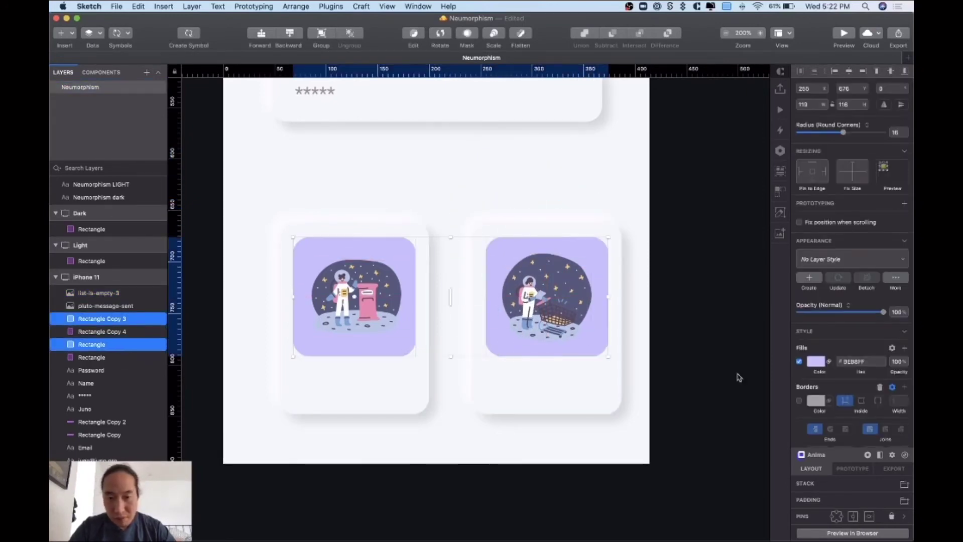
click(813, 379)
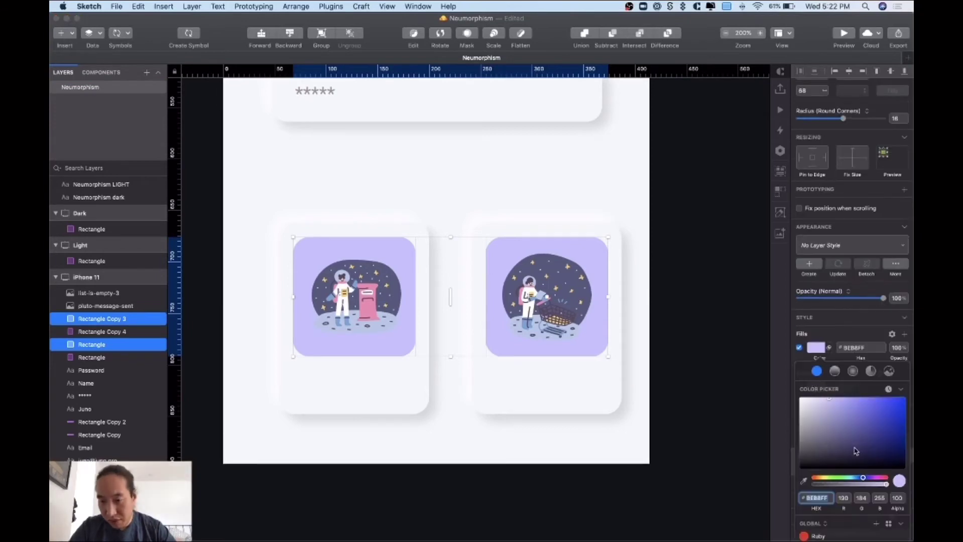
click(884, 479)
drag(848, 427, 853, 399)
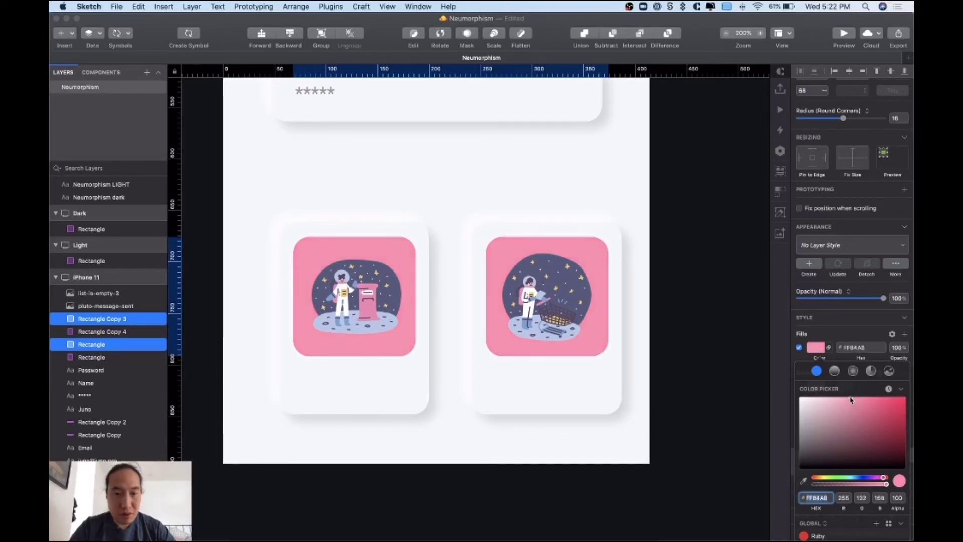
key(super+minus)
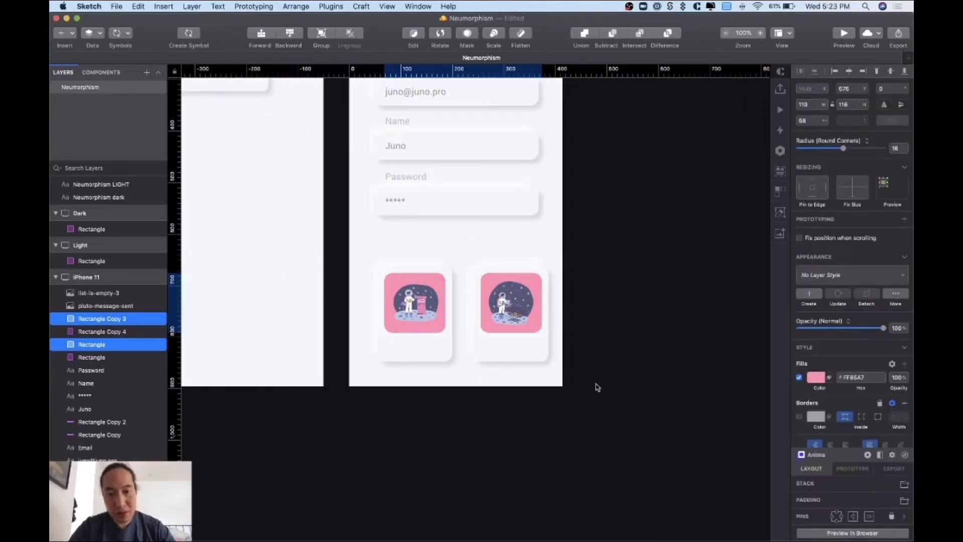
- Move both cards with their illustrations up slightly and nudge the right card into place
click(597, 387)
drag(596, 386, 391, 312)
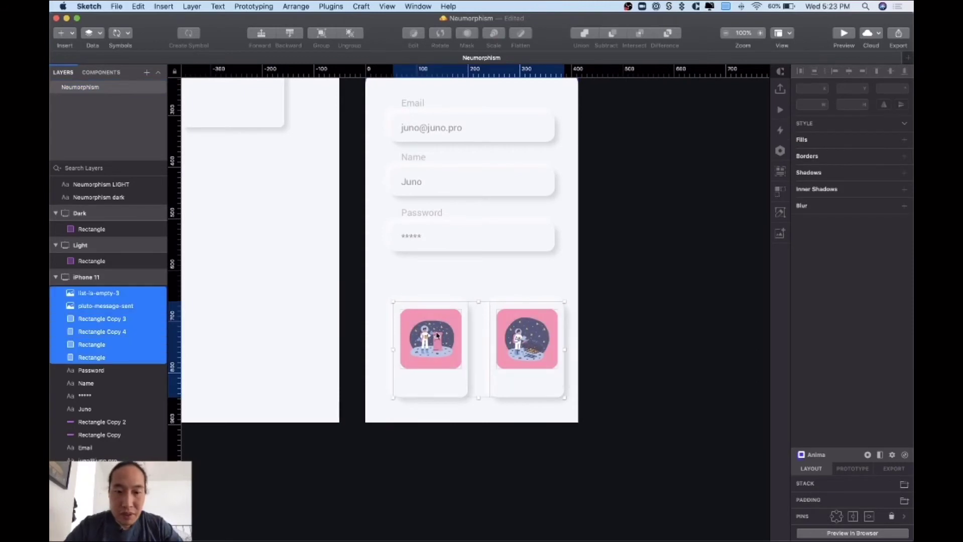
drag(460, 332, 456, 309)
click(613, 324)
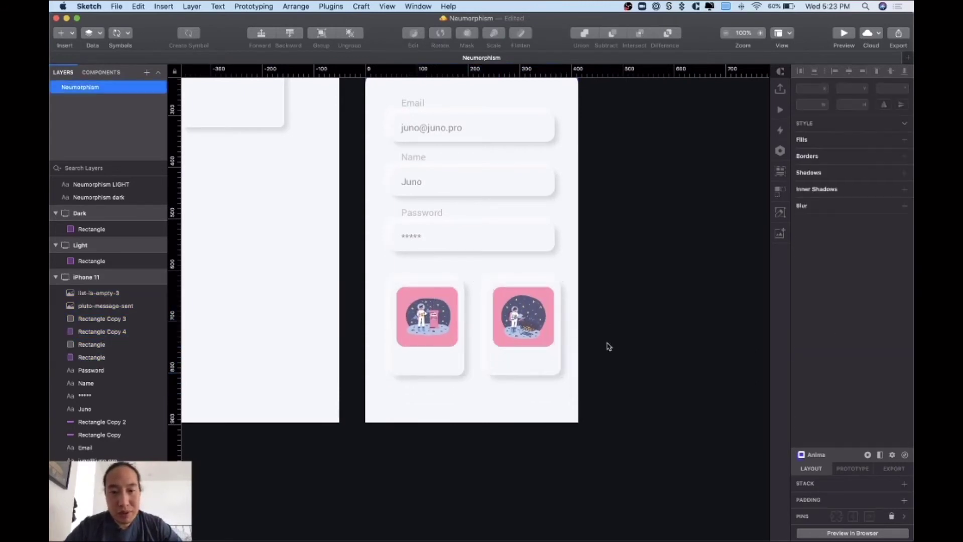
drag(613, 339, 510, 322)
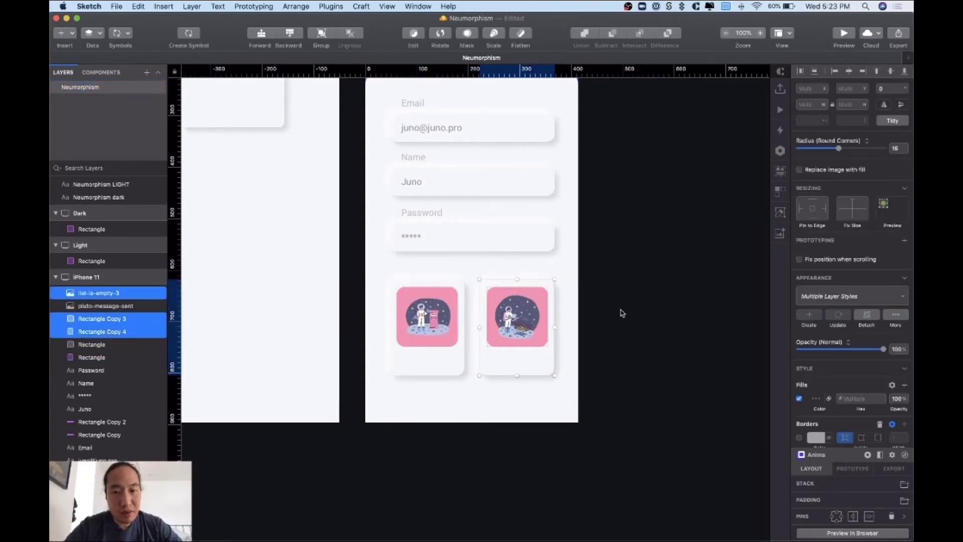
click(621, 314)
- Pan across the Dark, Light and iPhone 11 artboards, then bring up the neumorphism.io generator in Chrome
scroll(621, 314, up, 3)
scroll(551, 341, up, 5)
scroll(551, 341, left, 2)
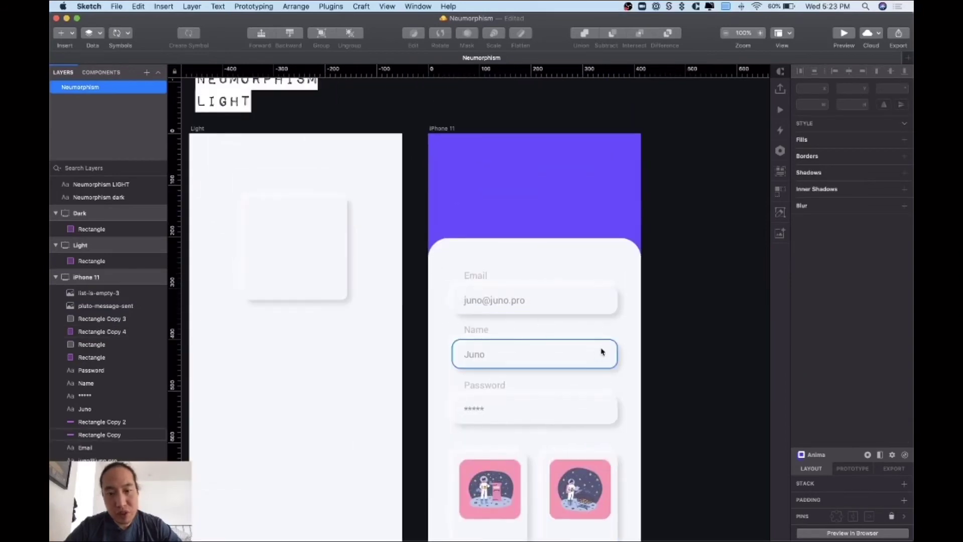
scroll(597, 396, down, 4)
scroll(587, 407, left, 1)
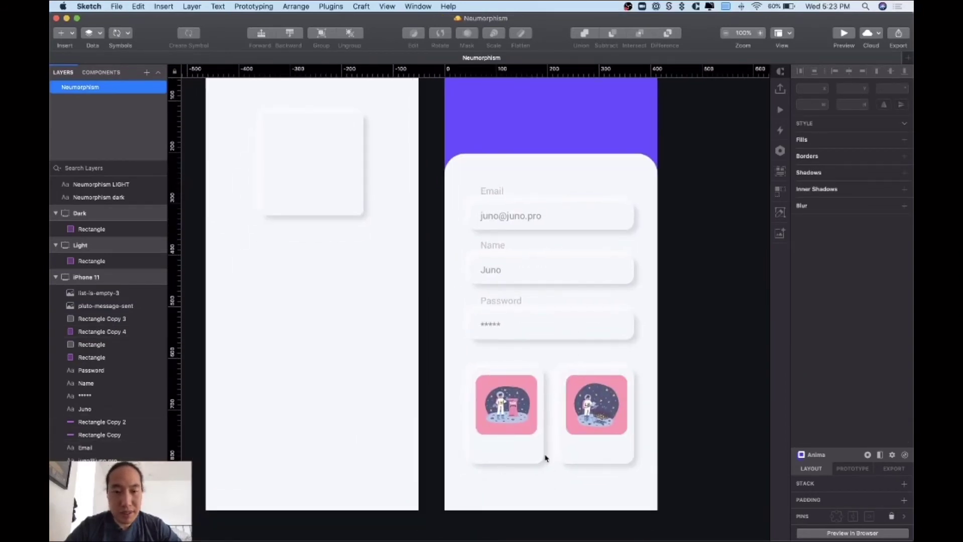
scroll(545, 458, left, 9)
scroll(545, 458, up, 2)
scroll(545, 458, left, 3)
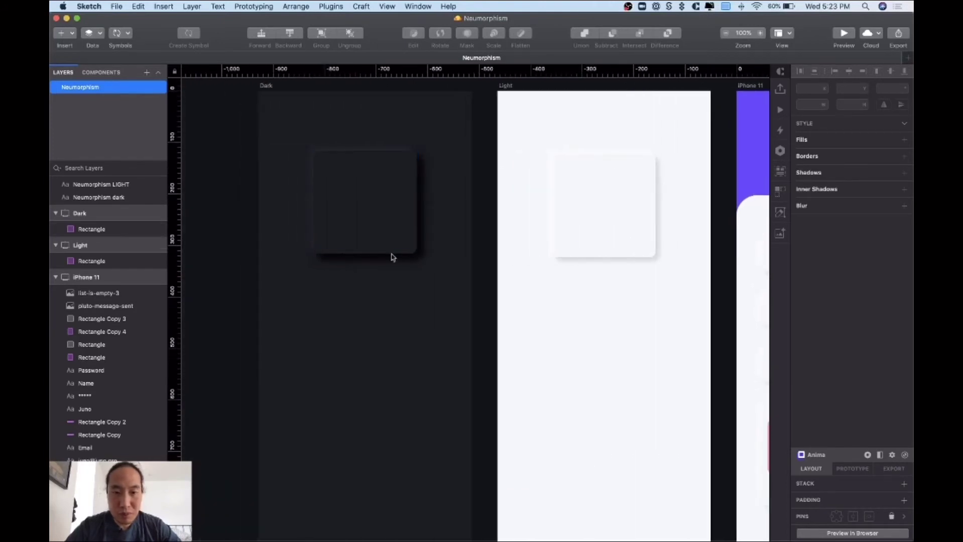
scroll(416, 319, up, 2)
scroll(307, 344, right, 14)
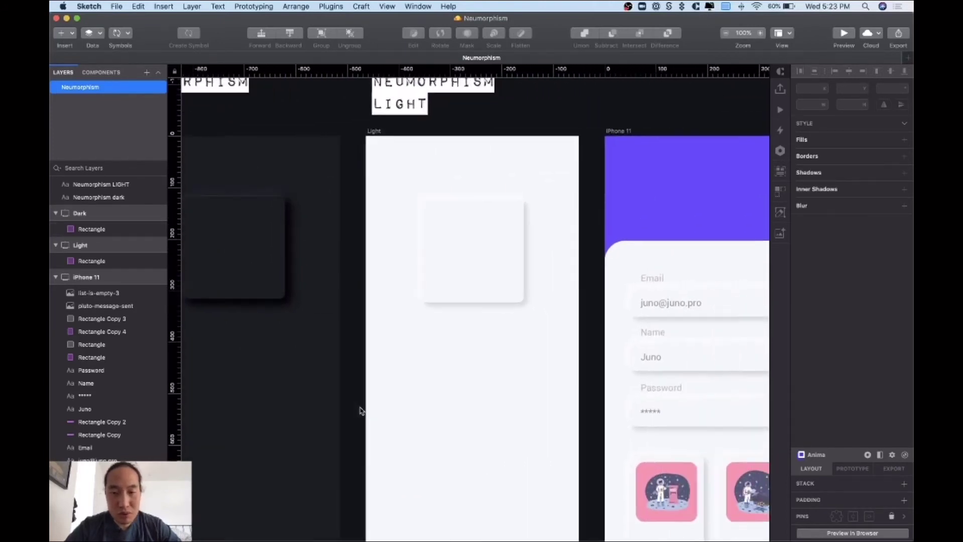
scroll(453, 453, down, 6)
scroll(452, 446, down, 3)
scroll(452, 446, left, 4)
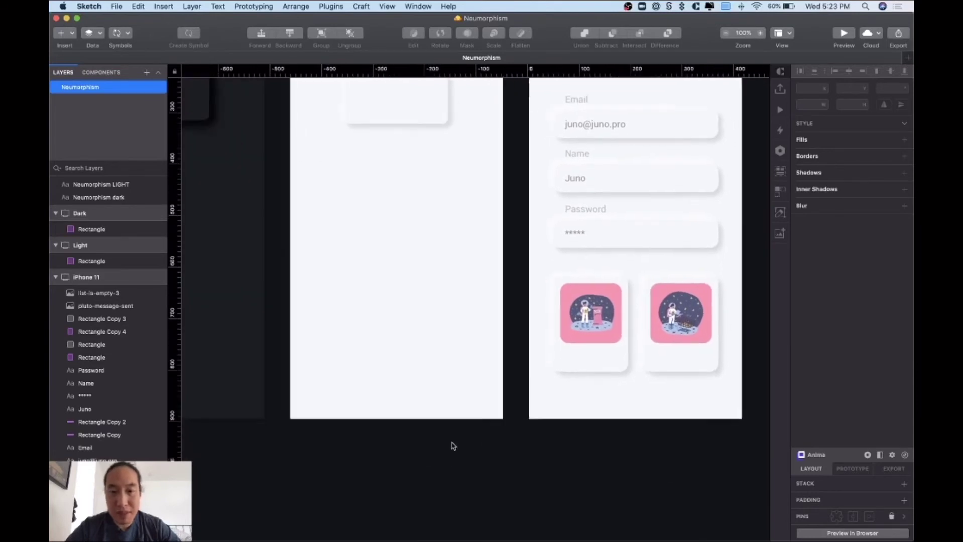
scroll(452, 446, right, 15)
scroll(452, 445, up, 7)
scroll(452, 446, left, 4)
scroll(452, 446, up, 2)
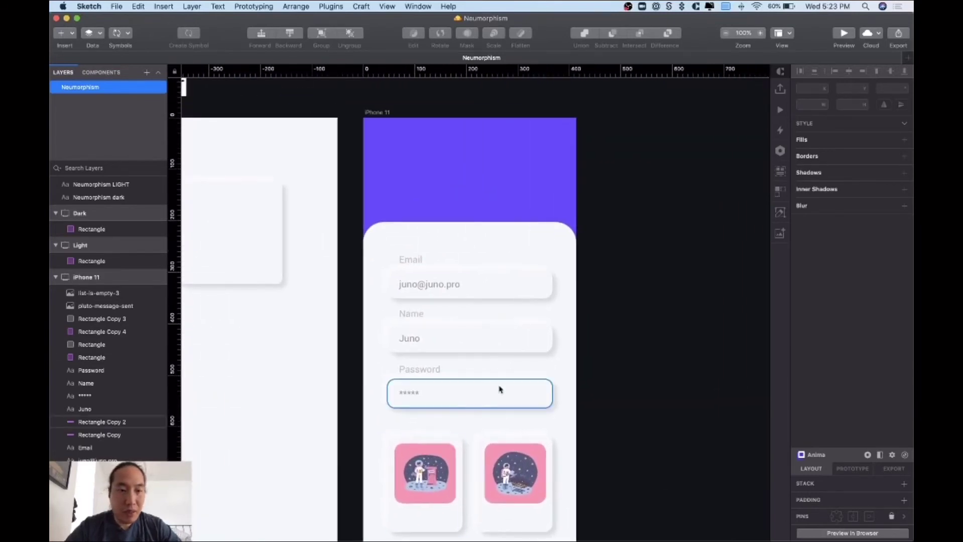
scroll(499, 389, left, 10)
scroll(441, 375, left, 5)
scroll(441, 376, up, 3)
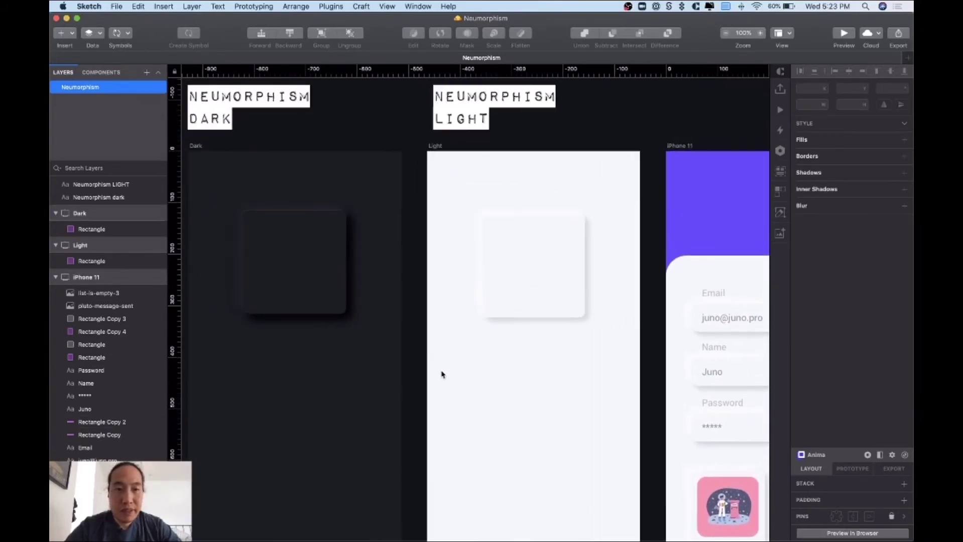
scroll(441, 373, left, 20)
scroll(441, 373, up, 1)
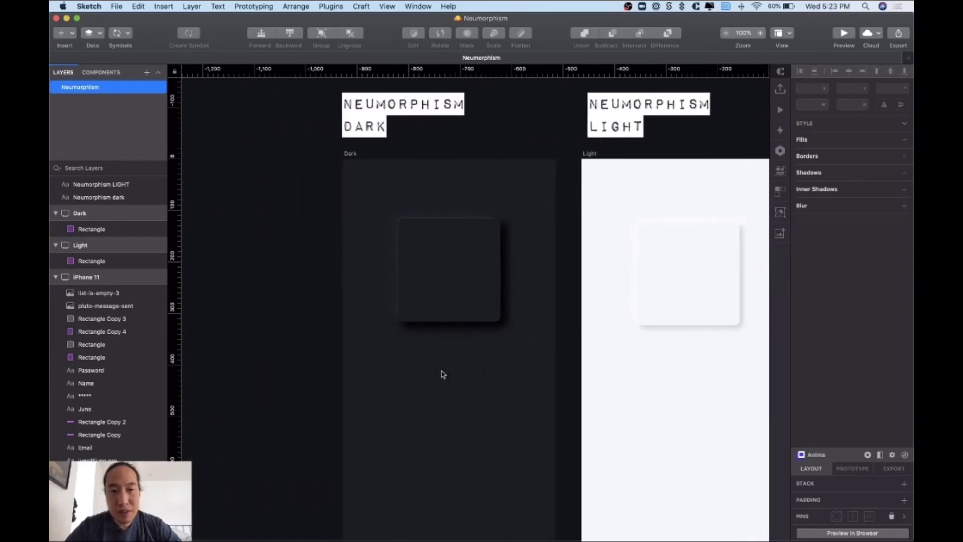
scroll(443, 321, right, 4)
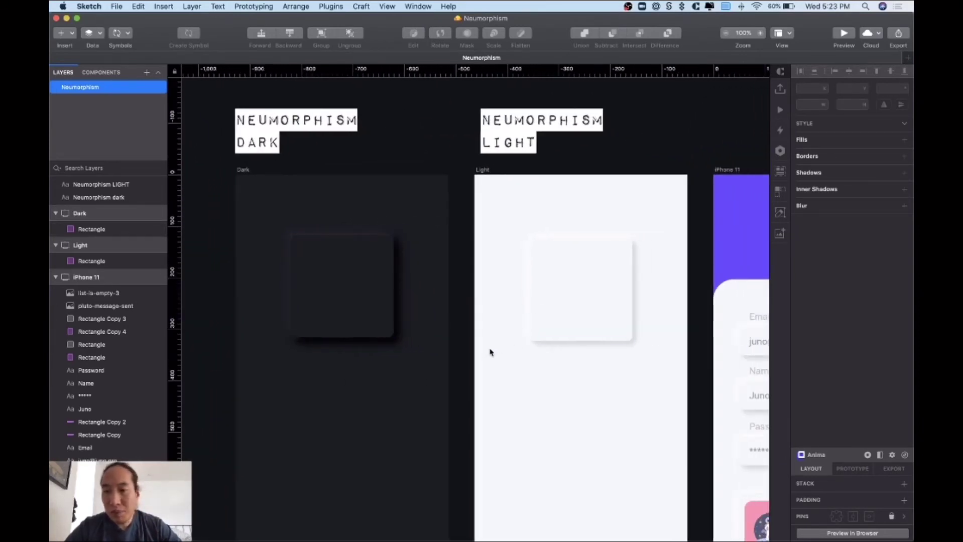
scroll(491, 352, right, 8)
scroll(491, 352, down, 2)
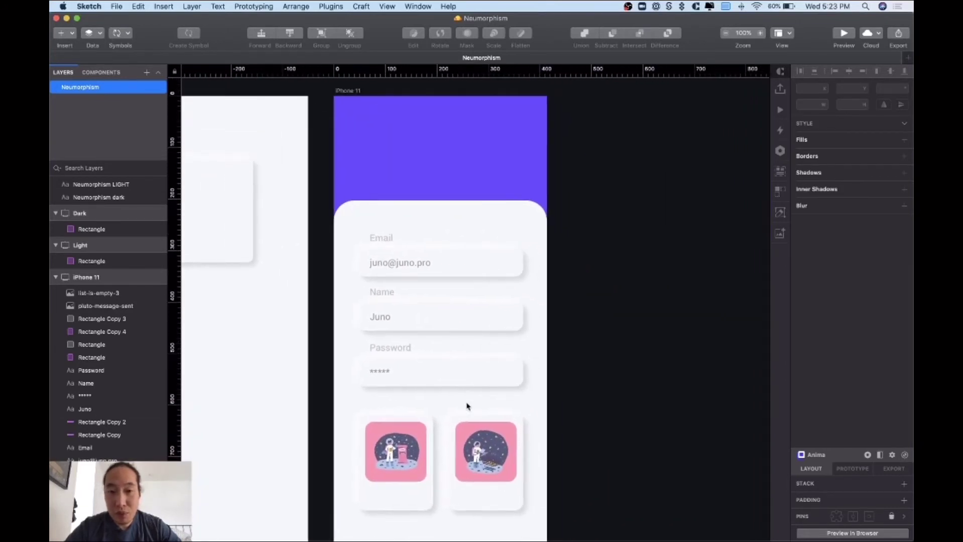
scroll(467, 407, right, 1)
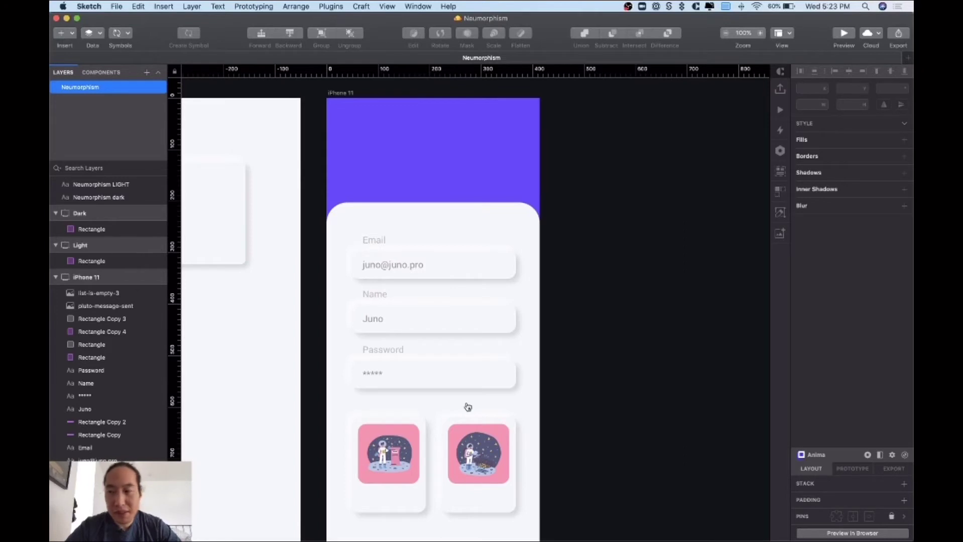
key(super+Tab)
click(201, 37)
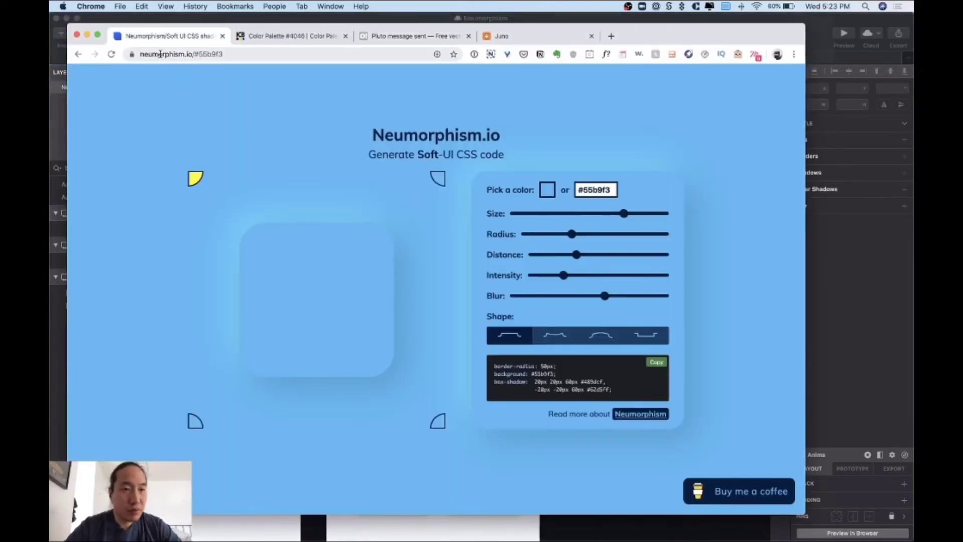
- Highlight the hex colour in the page address and the generated CSS code
click(195, 54)
drag(217, 55, 246, 55)
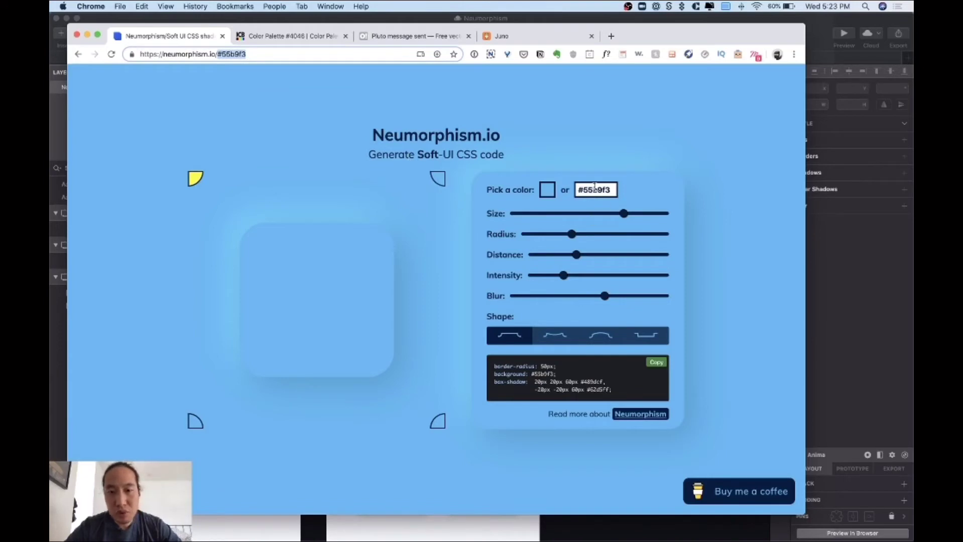
click(723, 263)
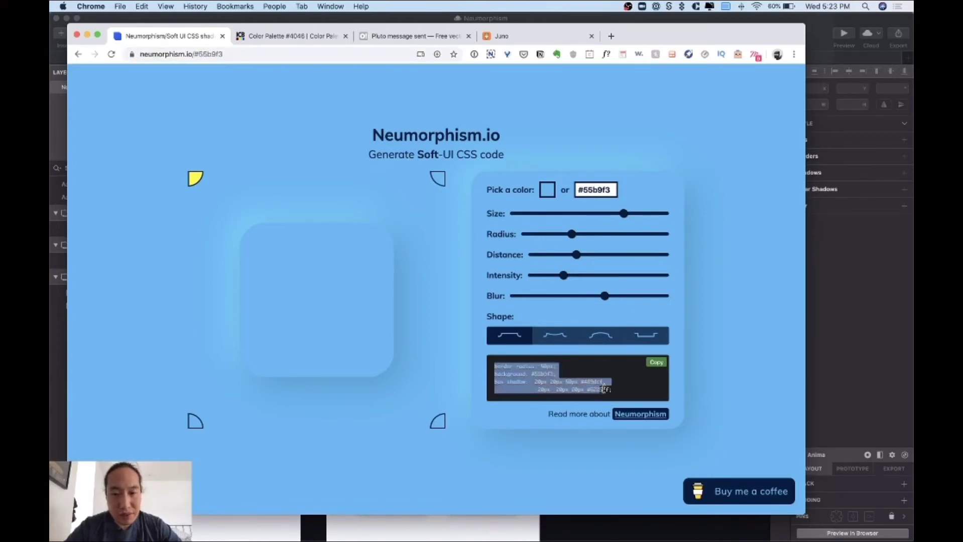
drag(493, 366, 617, 396)
click(589, 379)
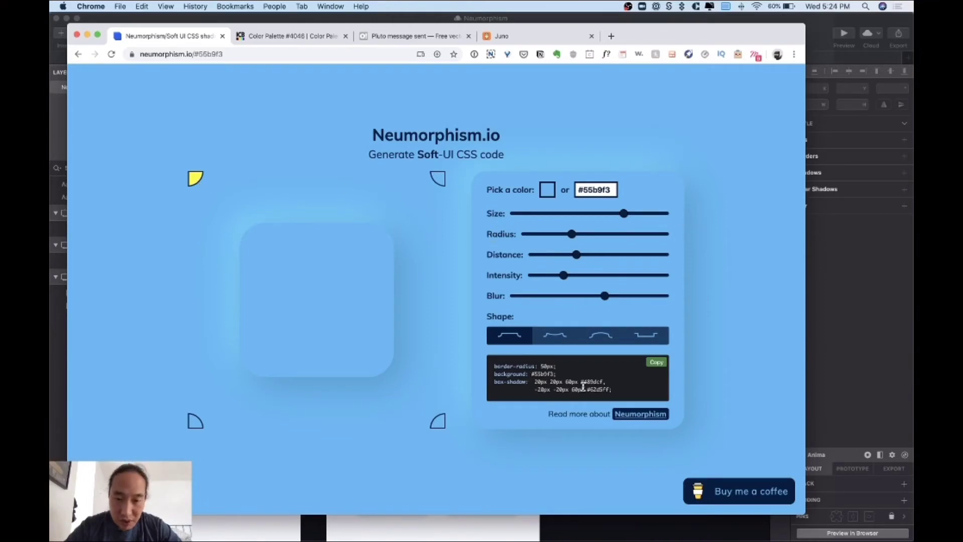
- Try top-right, bottom-right and bottom-left light sources, then select the 60px box-shadow value
click(438, 179)
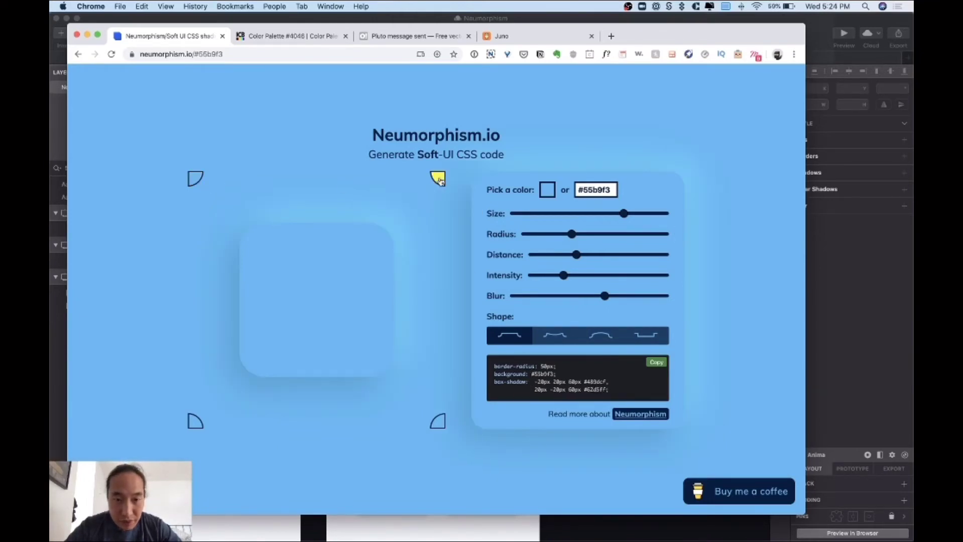
click(439, 422)
click(195, 422)
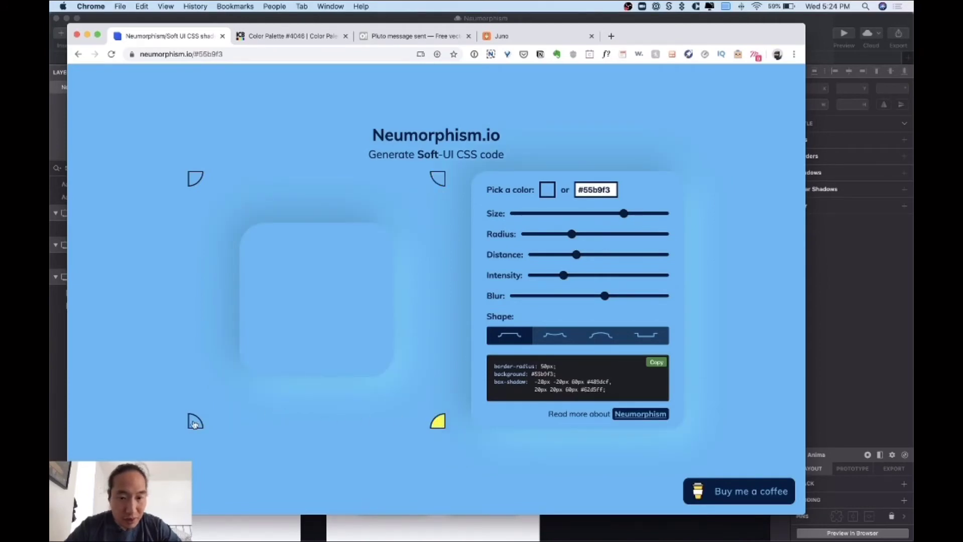
drag(536, 382, 581, 390)
click(574, 389)
click(570, 382)
click(581, 389)
click(547, 384)
double_click(574, 383)
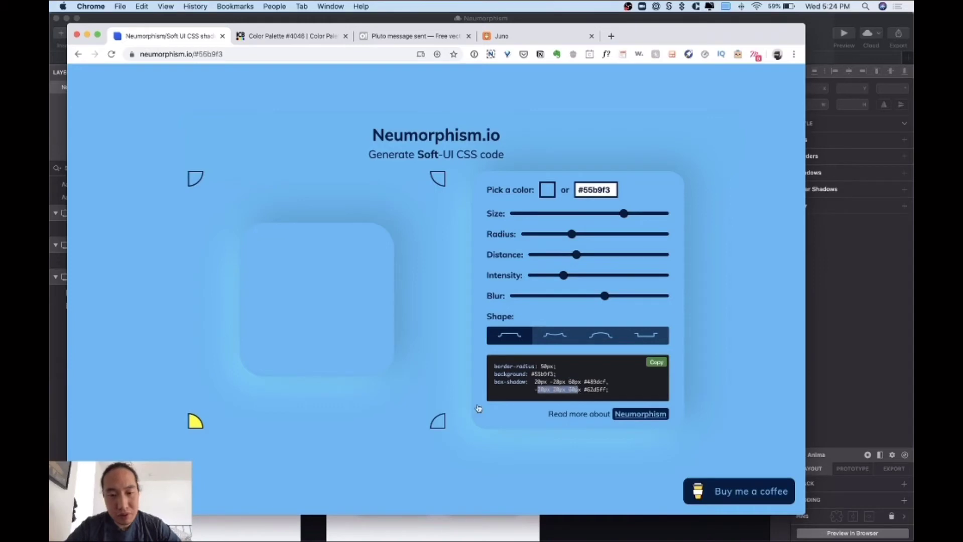
- Cycle the light source through every corner back to top-left, then view the Color Palette #4046 page
click(438, 422)
click(437, 179)
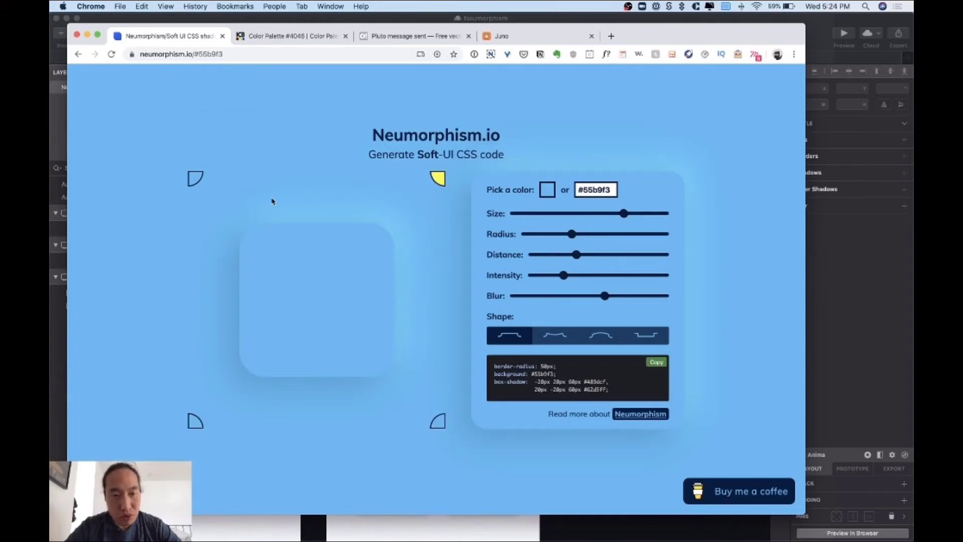
click(196, 178)
click(444, 181)
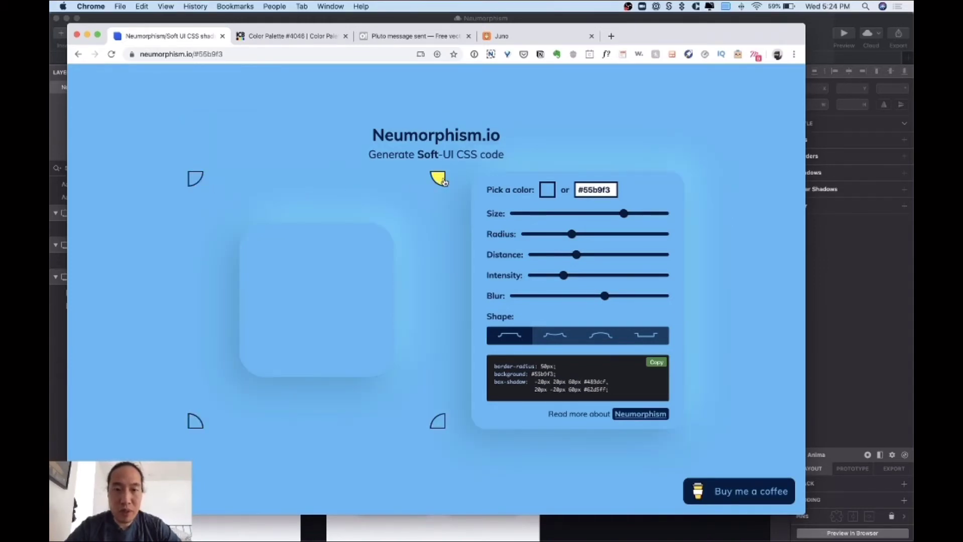
click(195, 424)
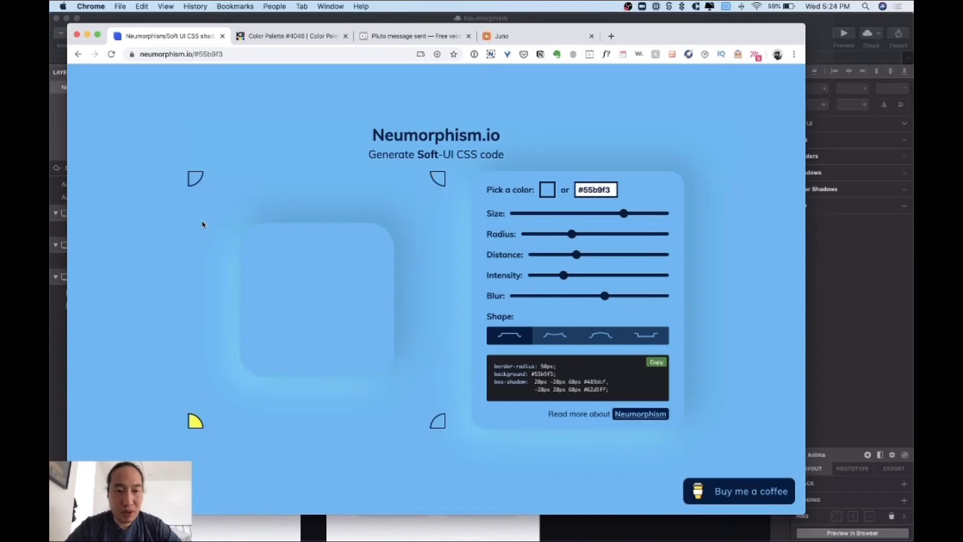
click(195, 180)
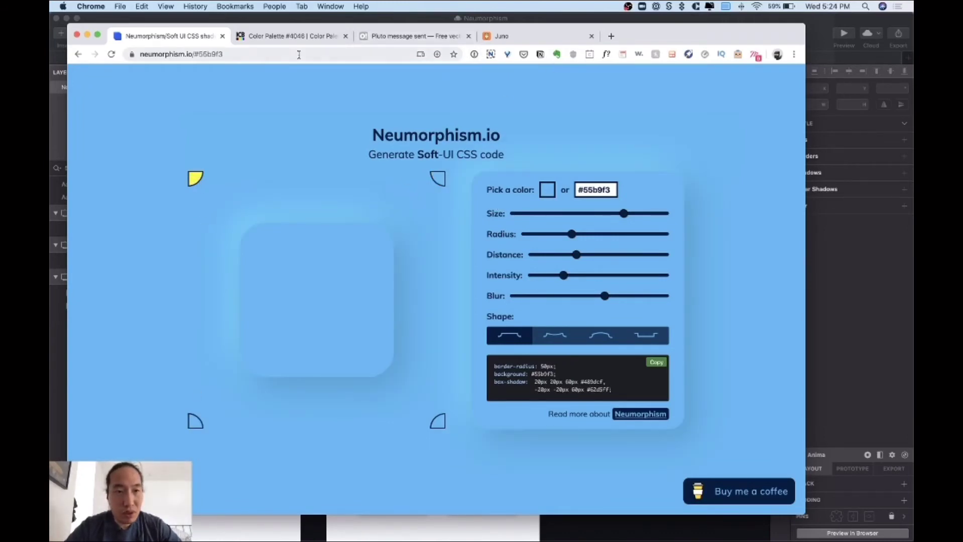
click(291, 36)
scroll(397, 282, up, 1)
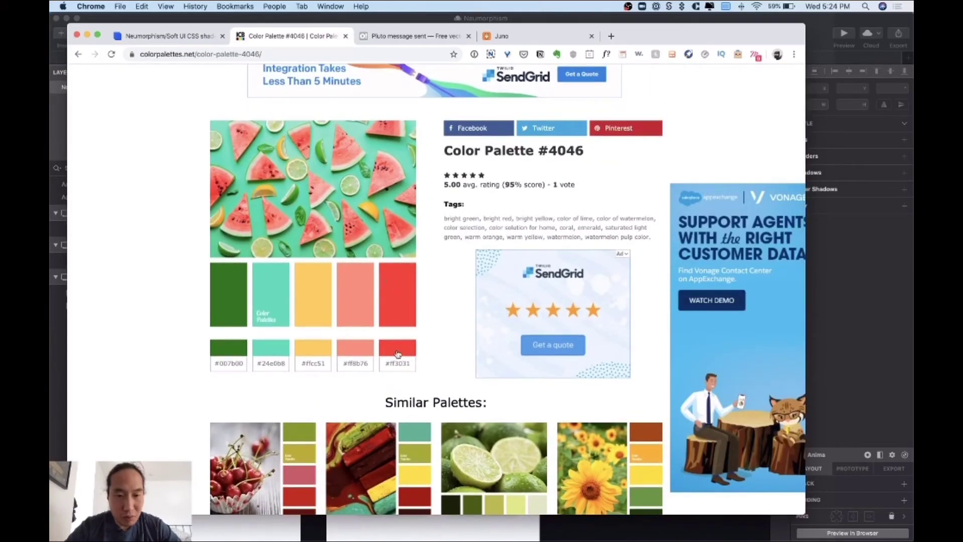
- Copy the red swatch's hex ff3031 from colorpalettes.net and go back to neumorphism.io
drag(411, 372, 390, 371)
key(super+c)
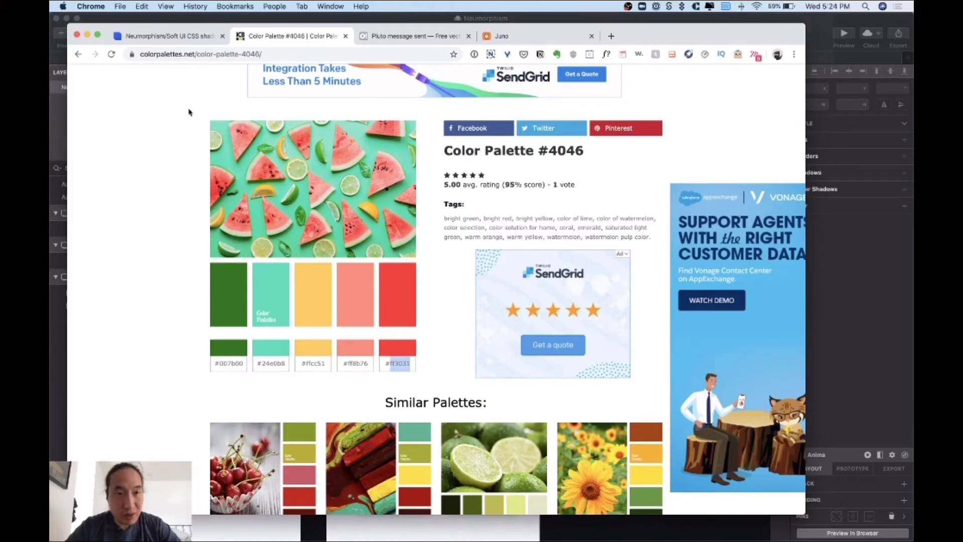
click(171, 36)
double_click(597, 189)
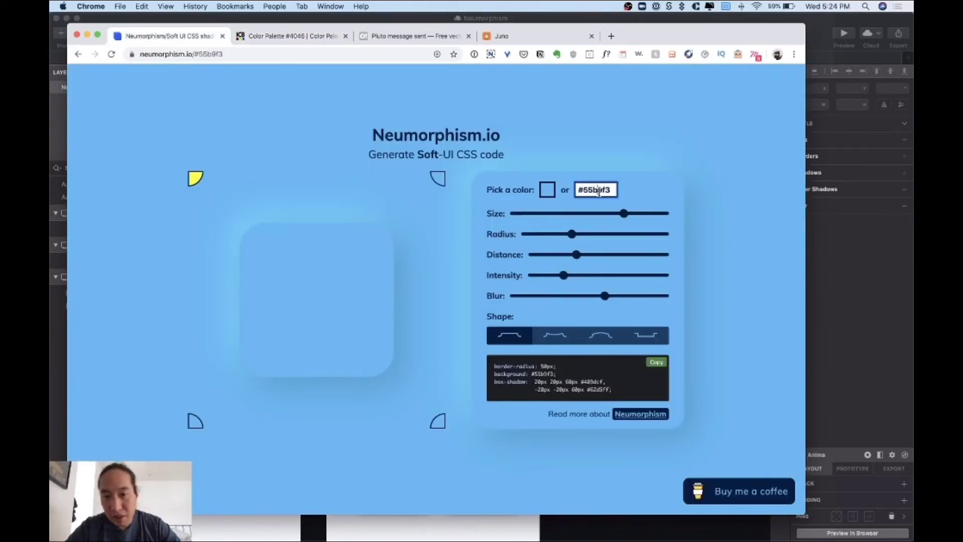
- Set the generator's base colour to #ff3031 with the light source at top-left
key(super+v)
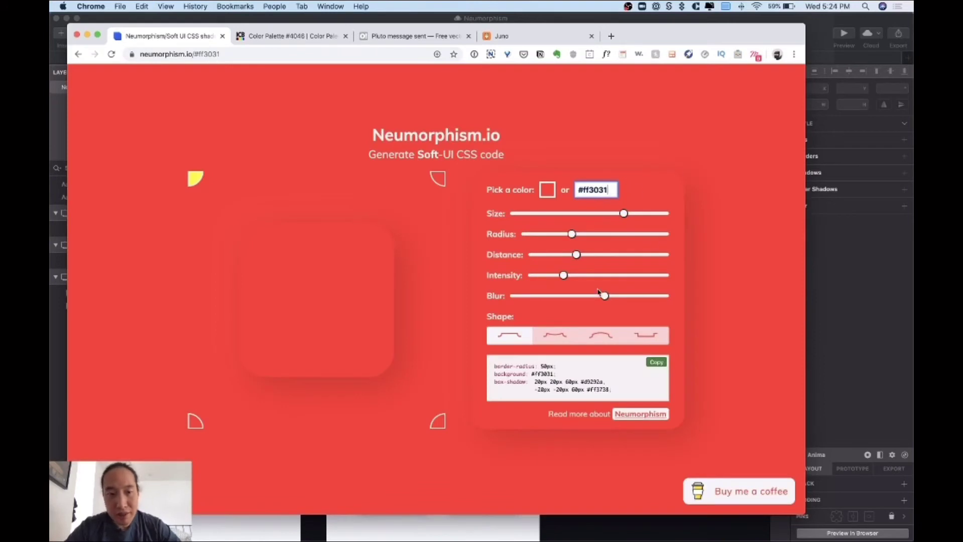
click(735, 346)
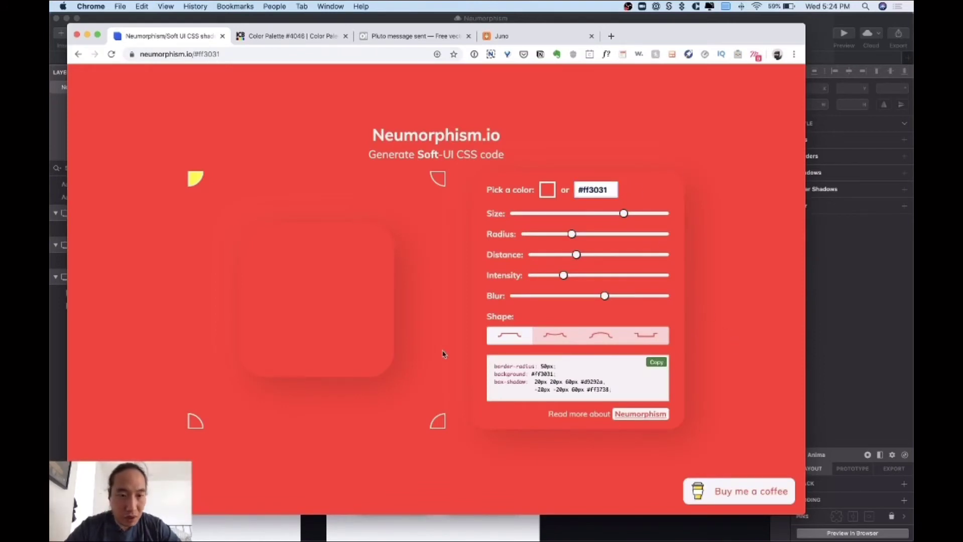
click(437, 179)
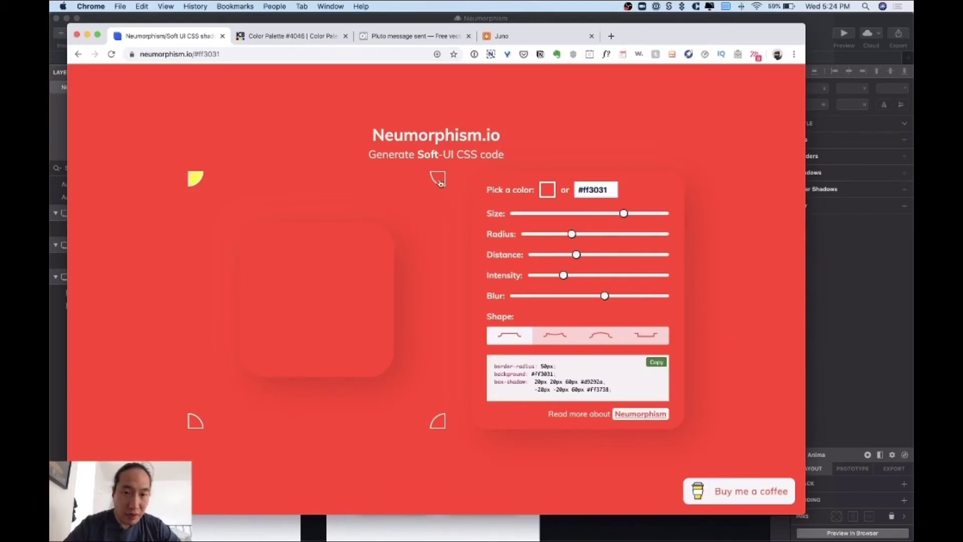
click(194, 180)
click(195, 422)
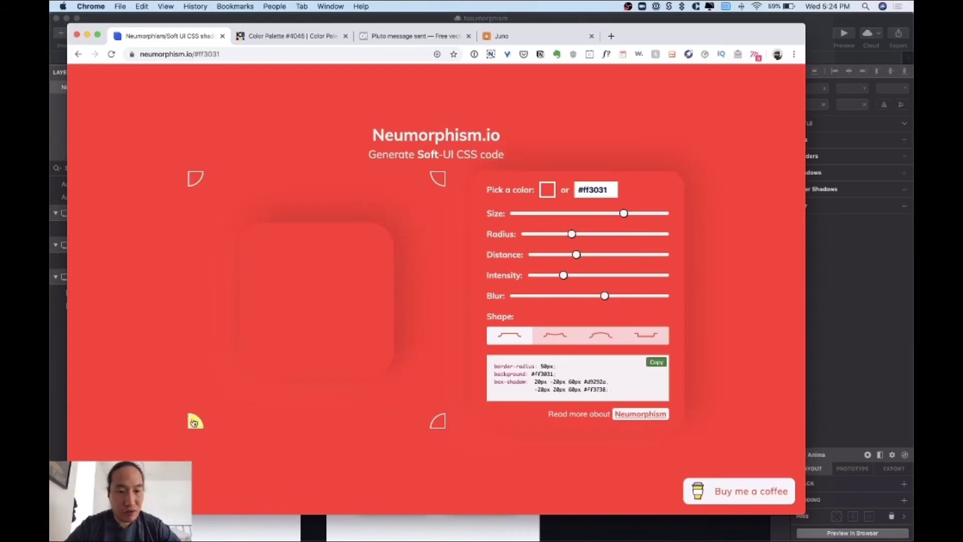
click(196, 180)
- Choose the convex shape and select the gradient part of the generated CSS
click(605, 338)
click(555, 340)
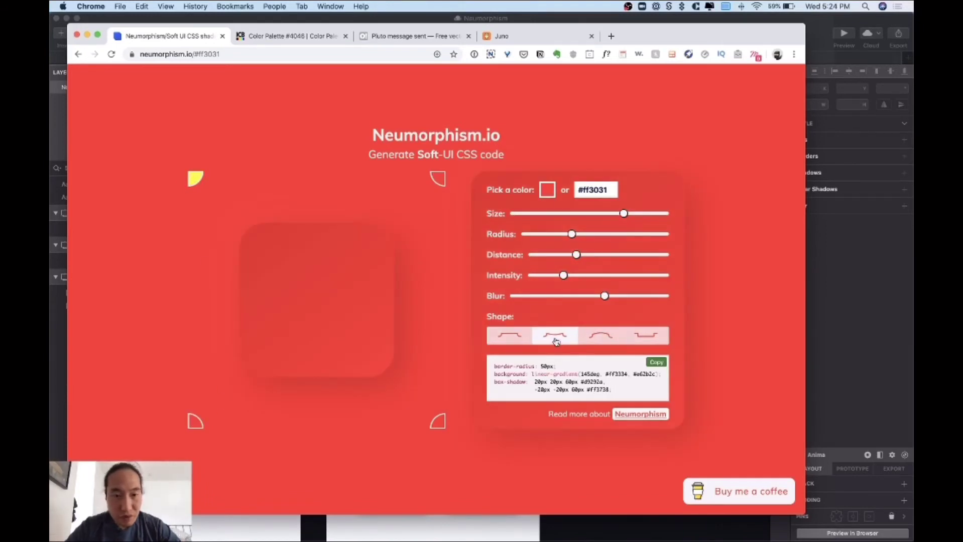
click(596, 340)
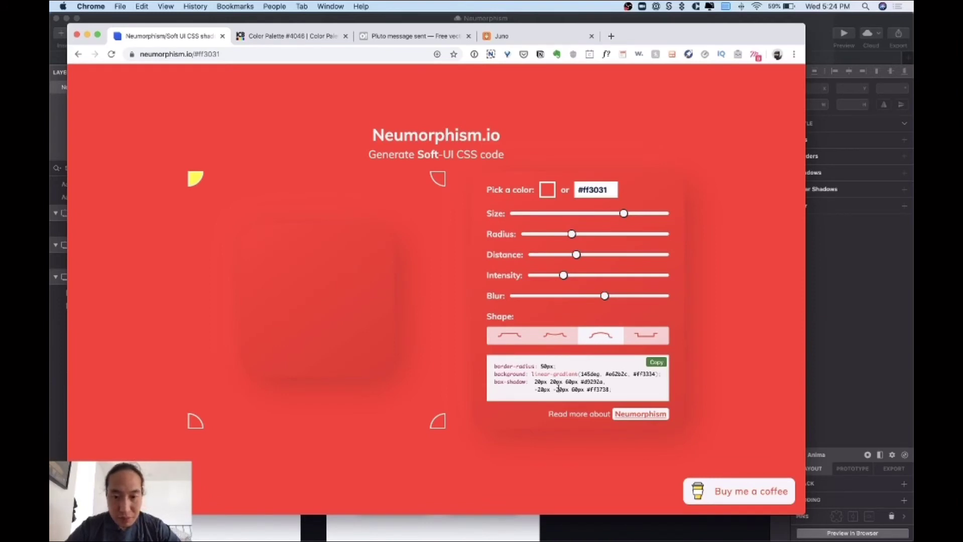
drag(572, 377, 562, 377)
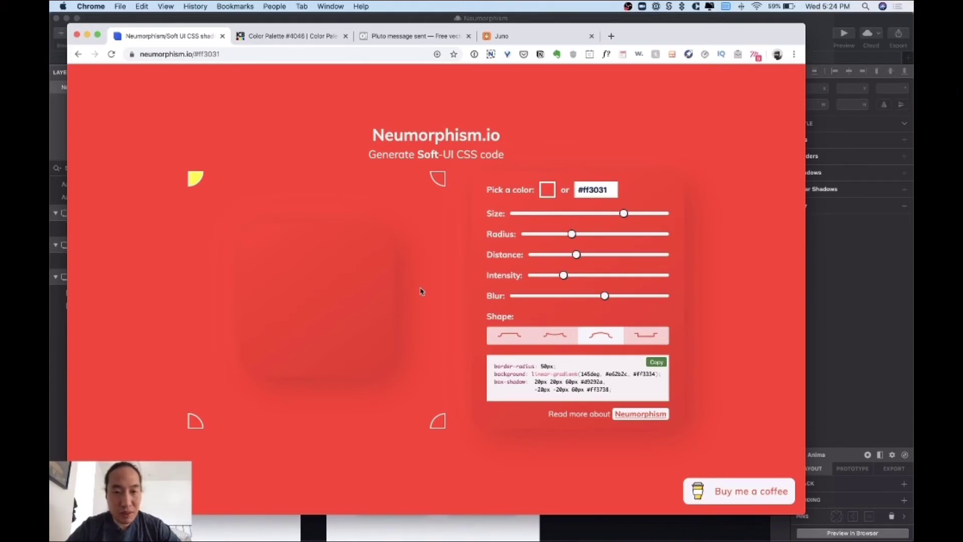
key(super+Tab)
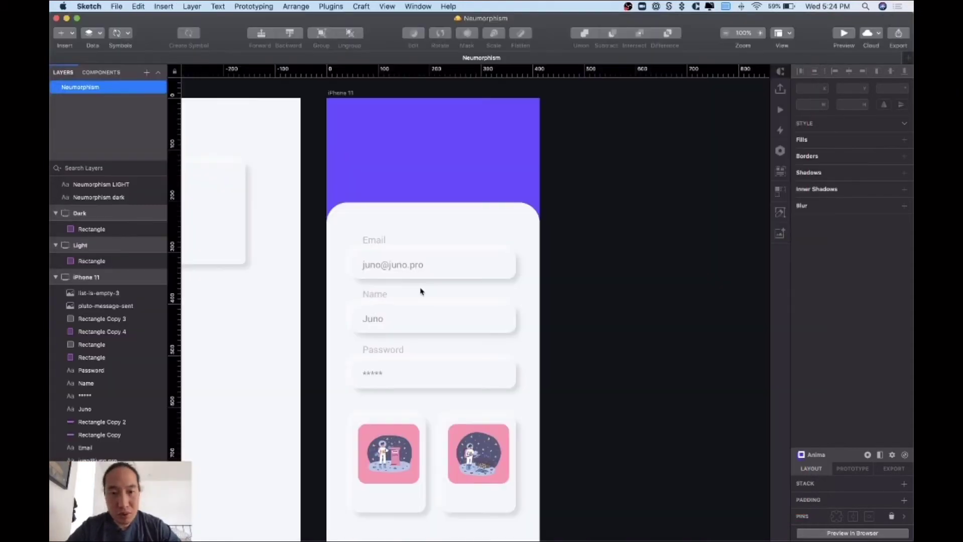
- Duplicate the Light artboard together with its NEUMORPHISM LIGHT title
scroll(589, 274, left, 5)
scroll(589, 274, up, 2)
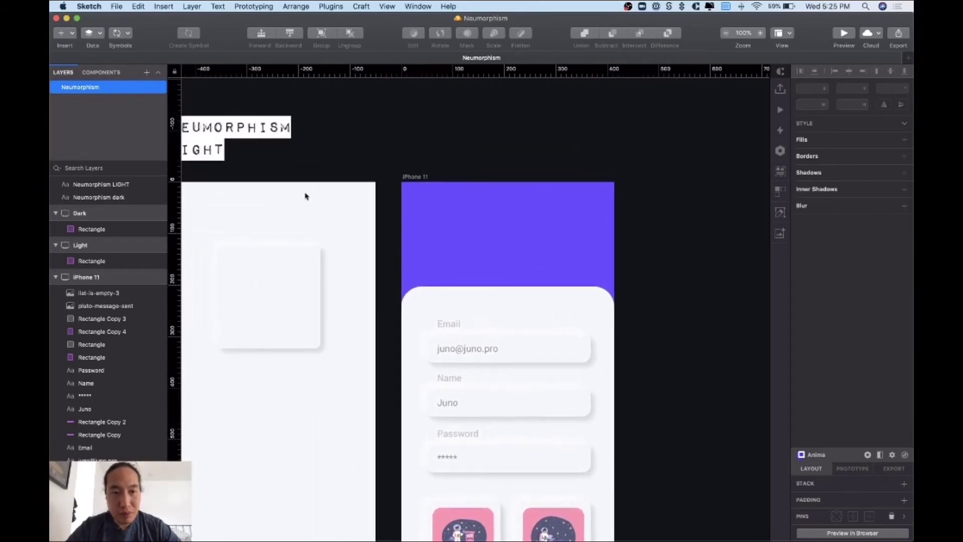
click(257, 189)
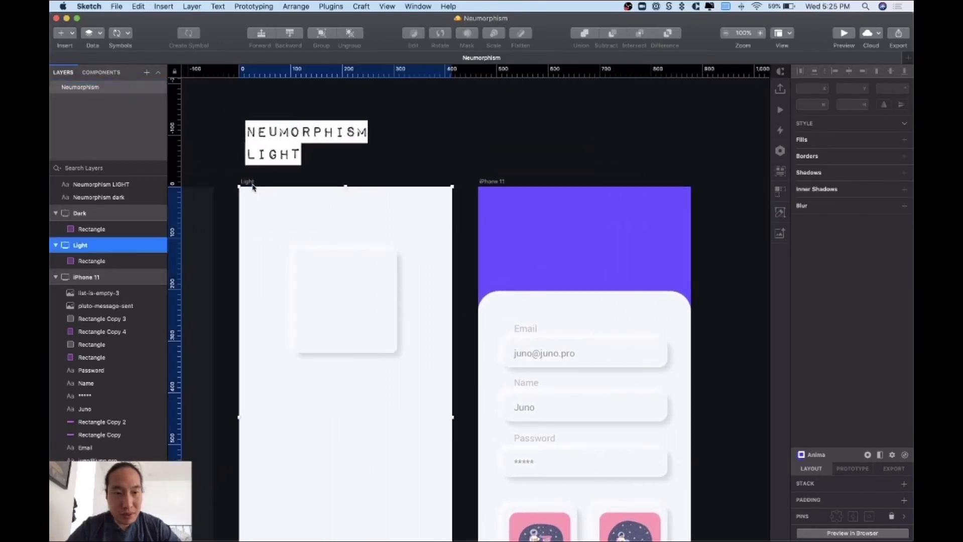
shift+click(268, 159)
key(super+d)
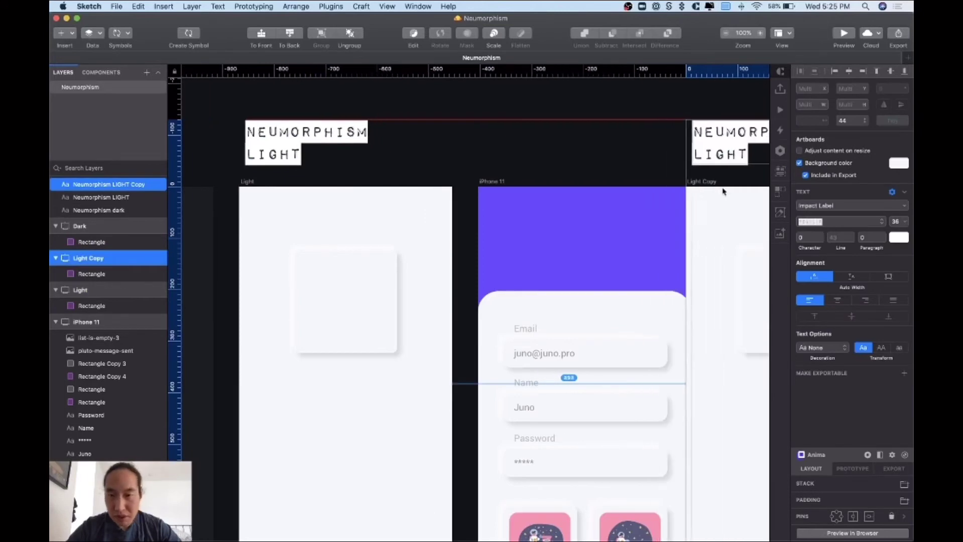
- Change the copied heading to read NEUMORPHISM WATERMELON
scroll(641, 155, right, 10)
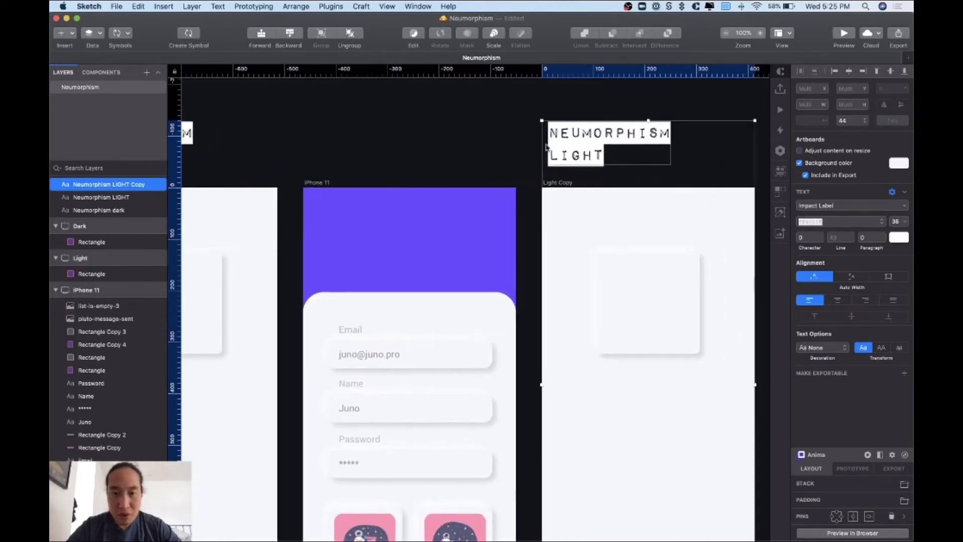
key(Escape)
click(454, 156)
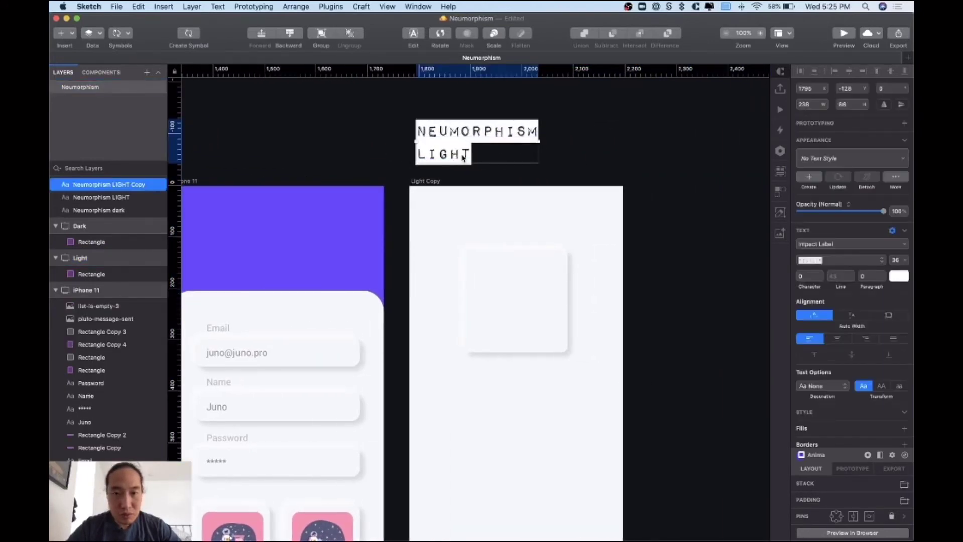
double_click(452, 156)
text(WATERMELON)
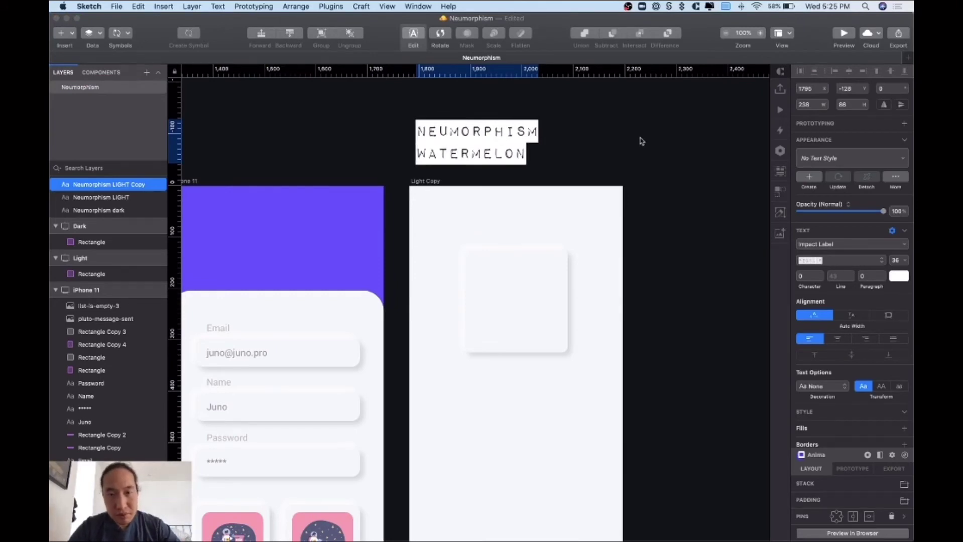
click(419, 187)
- Rename the copied artboard to 'Watermelon'
click(419, 183)
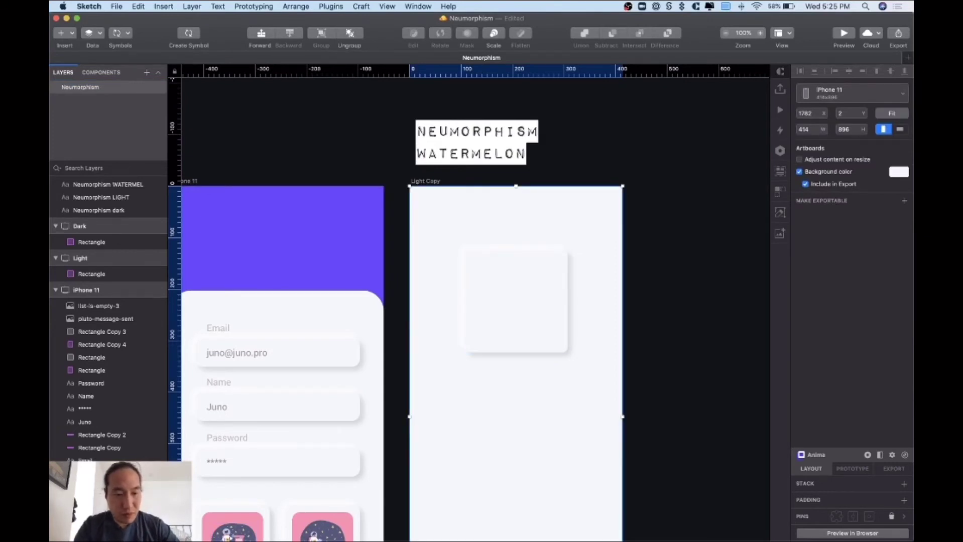
text(Watermelon)
key(Return)
click(674, 346)
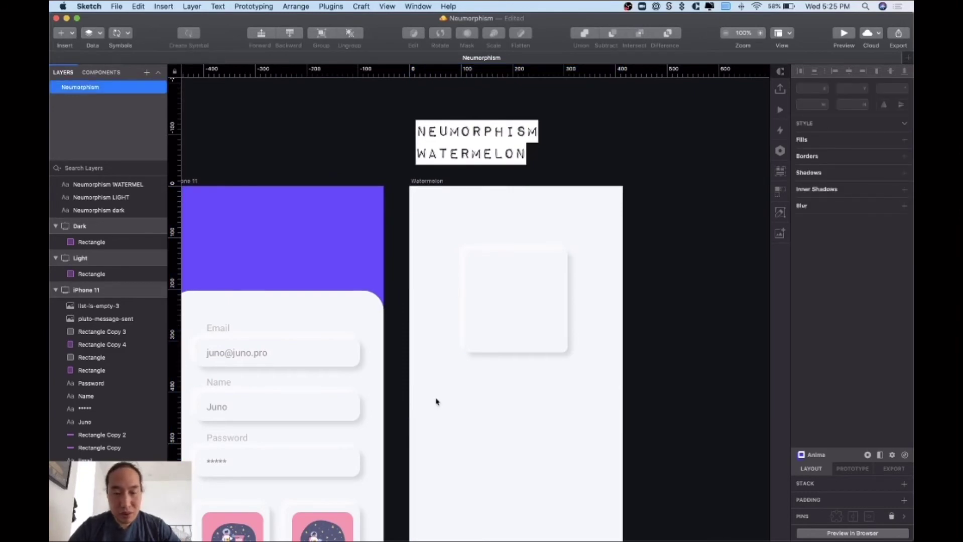
- Set the Watermelon artboard background to #FF3031 copied from neumorphism.io
key(super+Tab)
triple_click(592, 189)
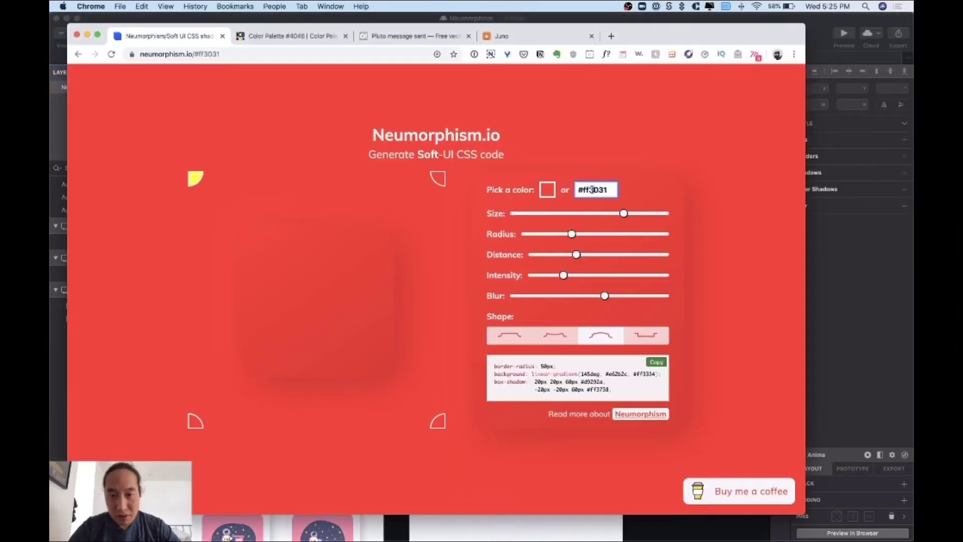
key(super+Tab)
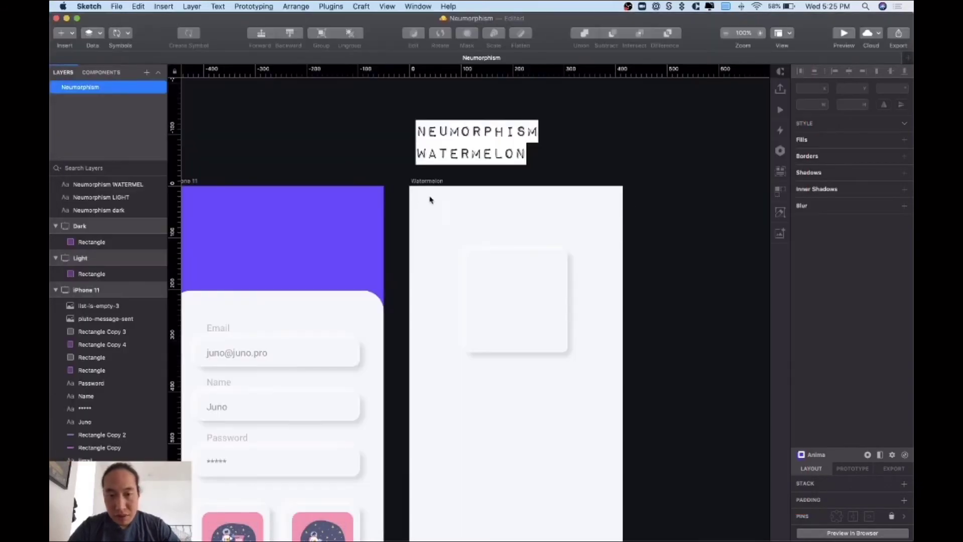
click(425, 186)
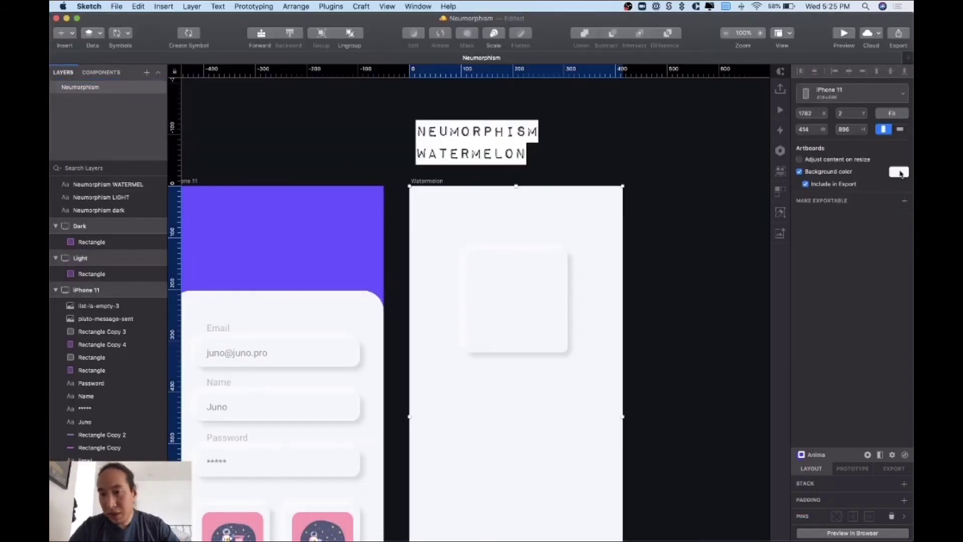
click(898, 172)
key(super+v)
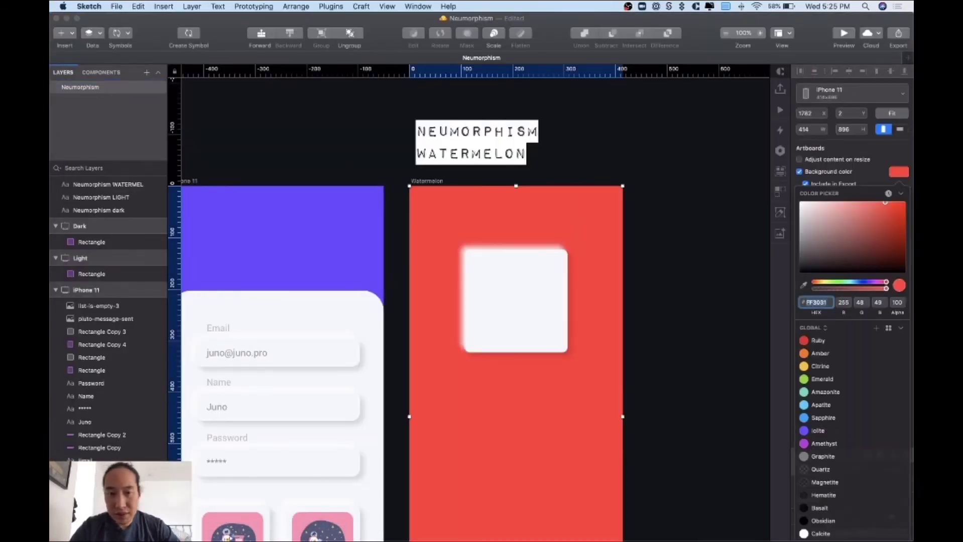
click(689, 288)
- Detach the square from the Light style and fill it with #ff3031
click(518, 275)
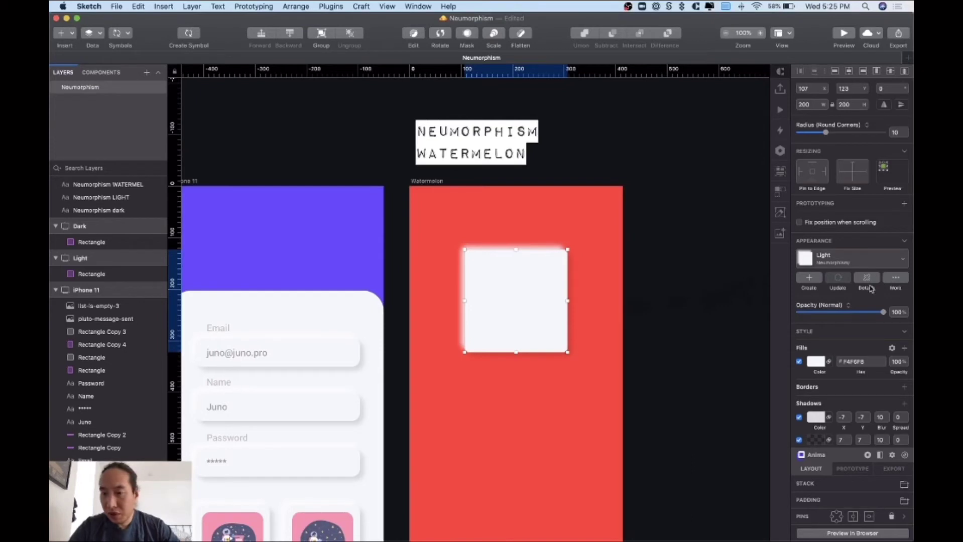
click(868, 283)
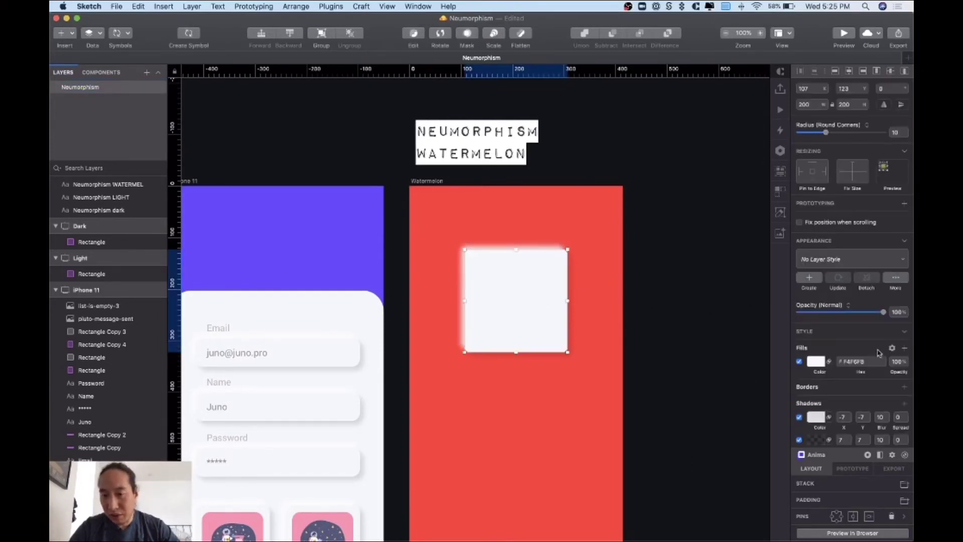
click(866, 361)
text(ff3031)
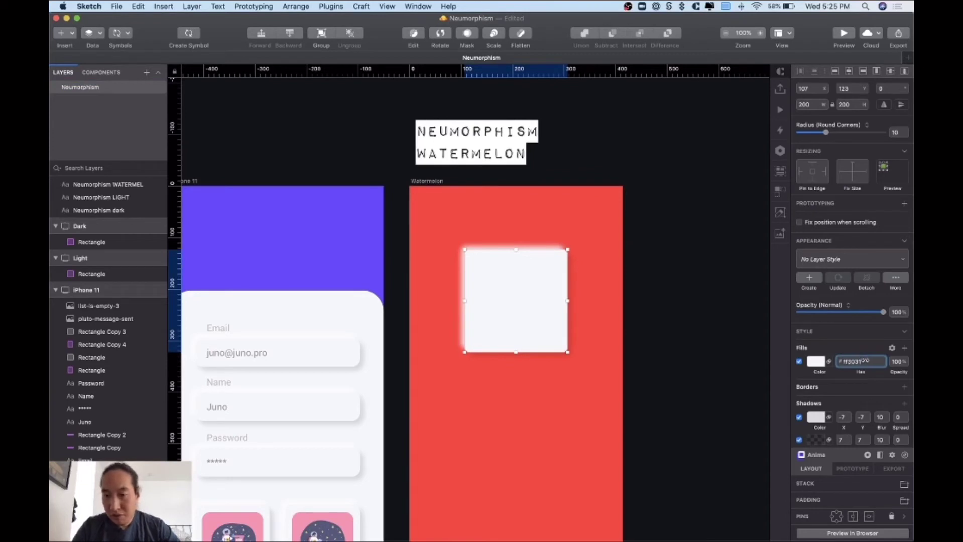
key(Return)
scroll(603, 352, down, 2)
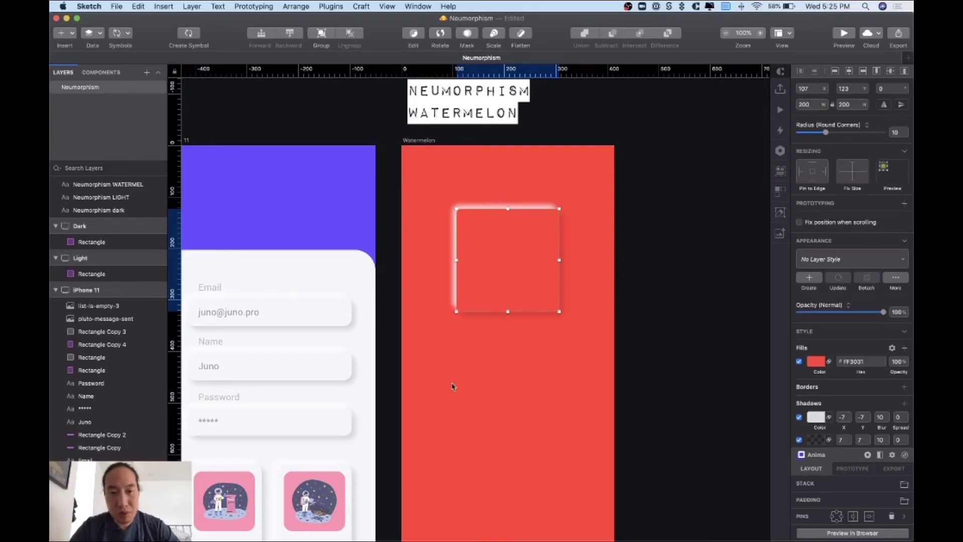
key(super+Tab)
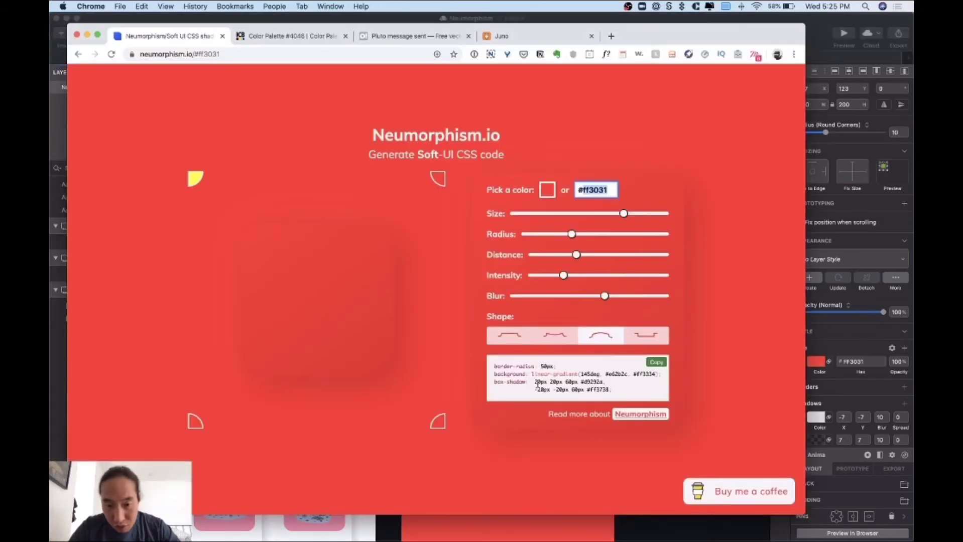
- Copy the first shadow colour d9292a from neumorphism.io's box-shadow CSS
drag(495, 382, 616, 395)
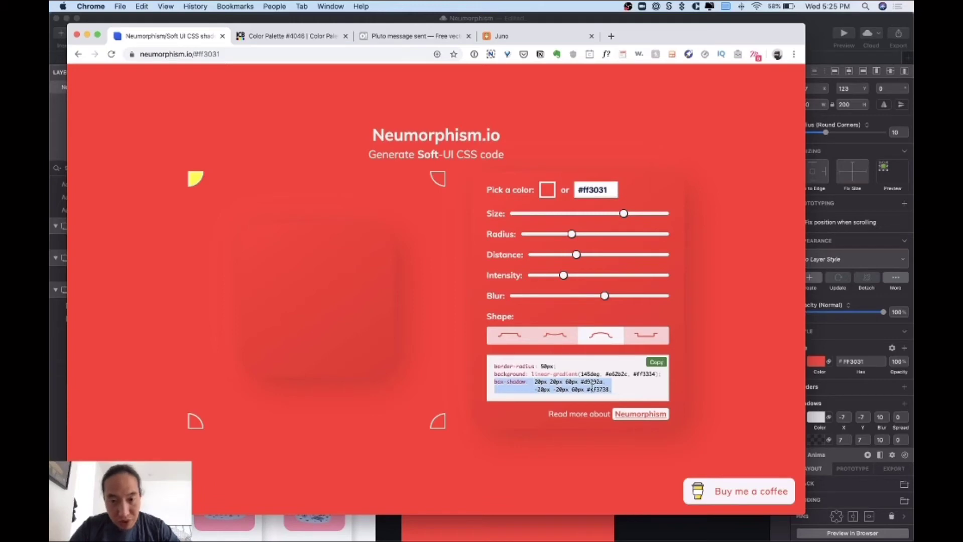
click(566, 386)
double_click(595, 383)
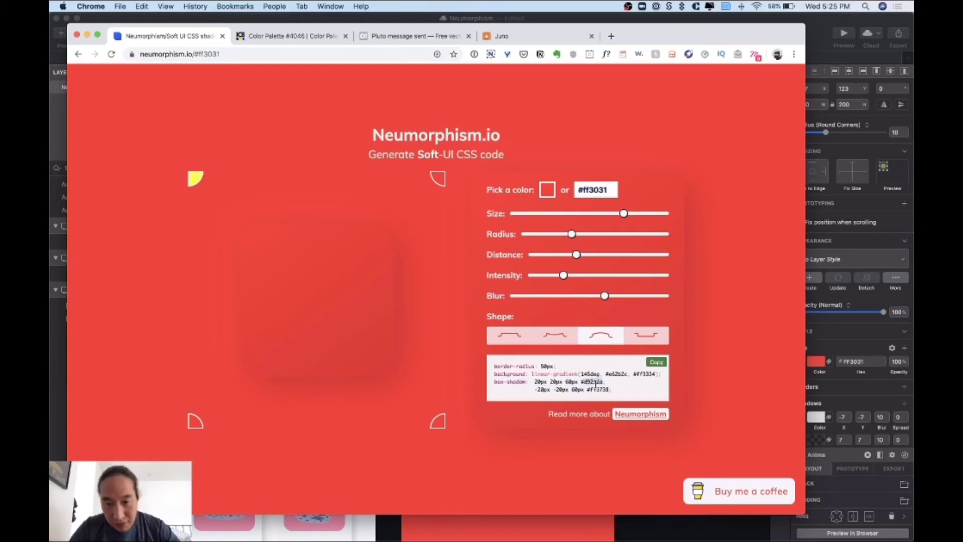
key(super+Tab)
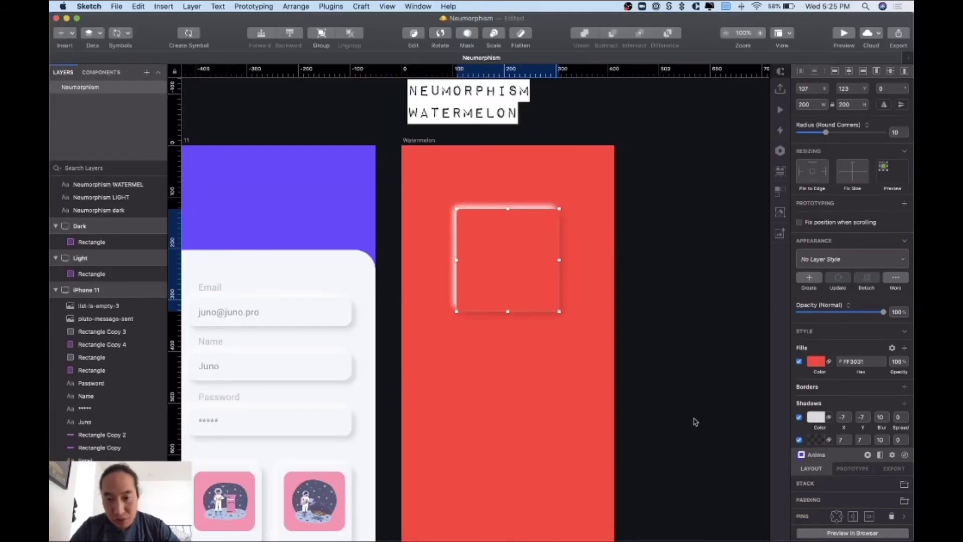
- Give the square's first shadow X 20, Y 20 and blur 60
scroll(829, 399, down, 3)
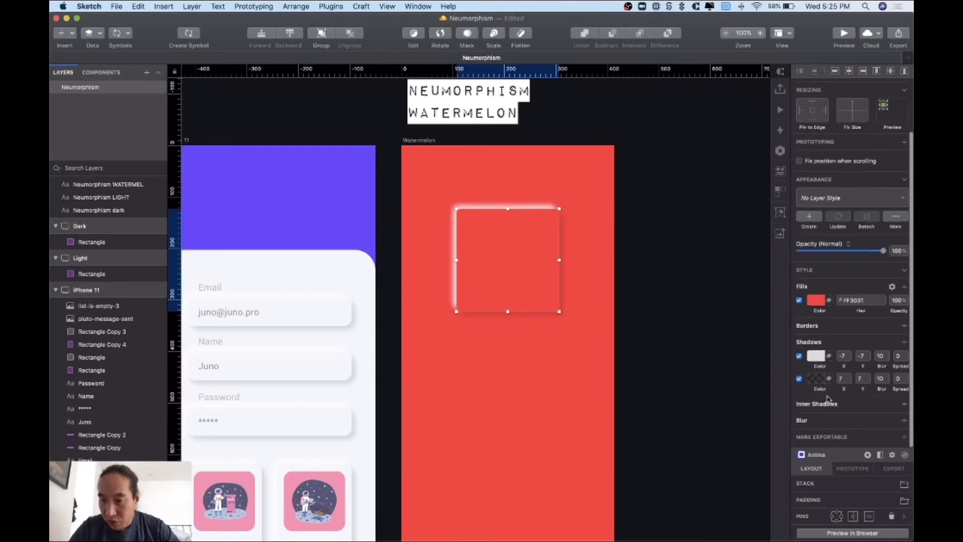
click(844, 360)
text(-20)
key(Tab)
text(2)
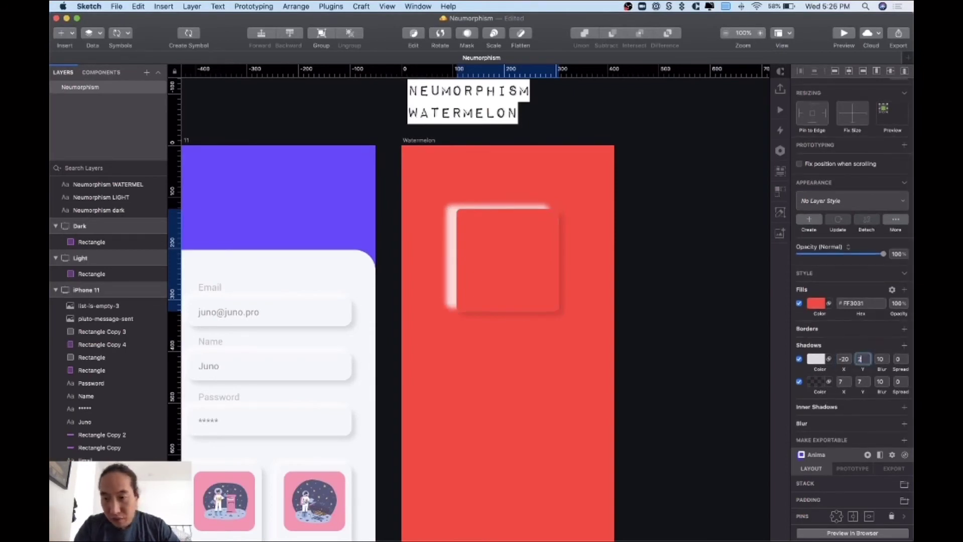
key(shift+Tab)
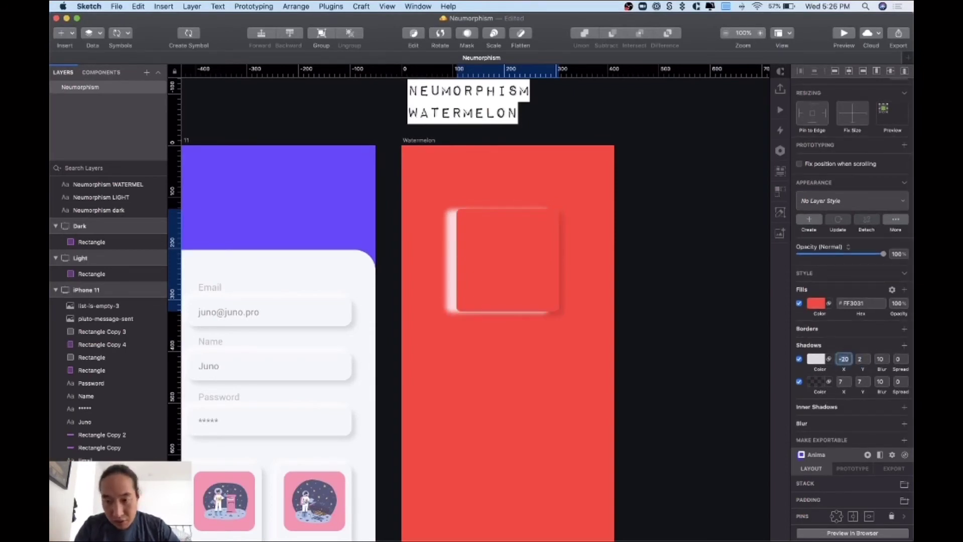
key(Tab)
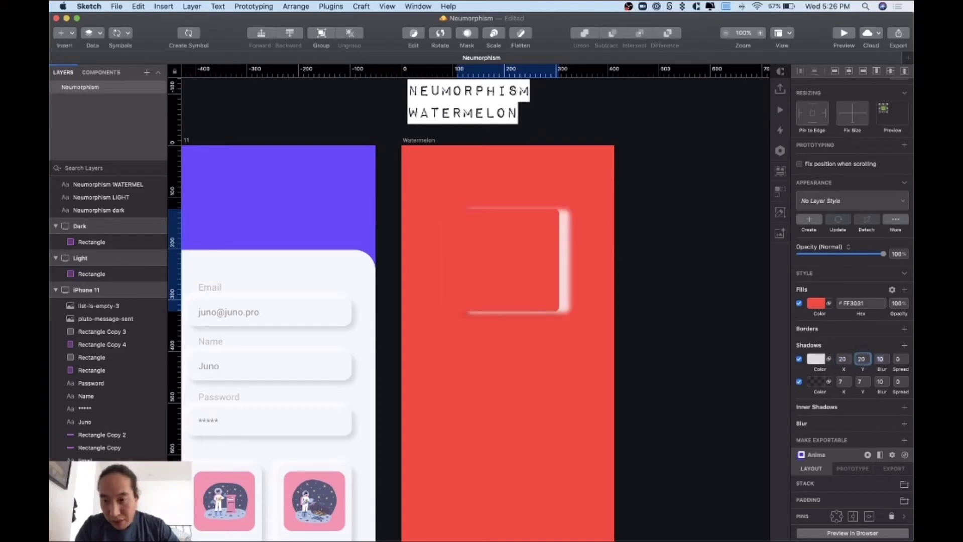
text(20)
key(Tab)
text(60)
key(Return)
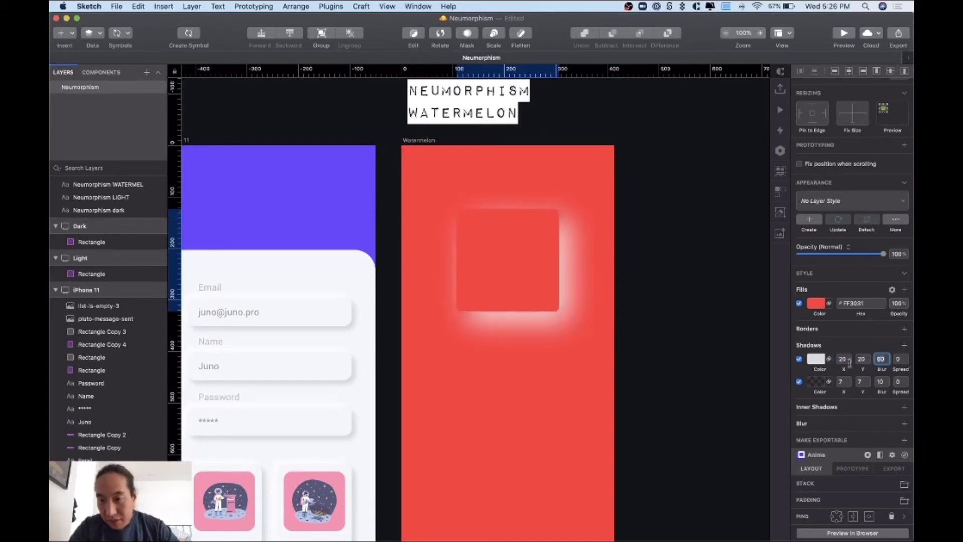
- Apply #D9292A to the first shadow and copy the second shadow colour ff3738
click(816, 359)
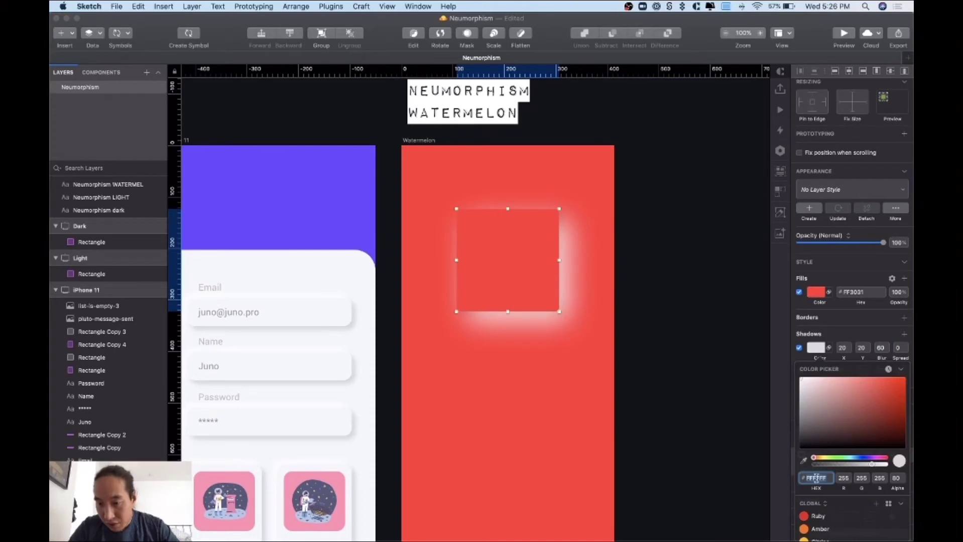
text(d92929)
key(Return)
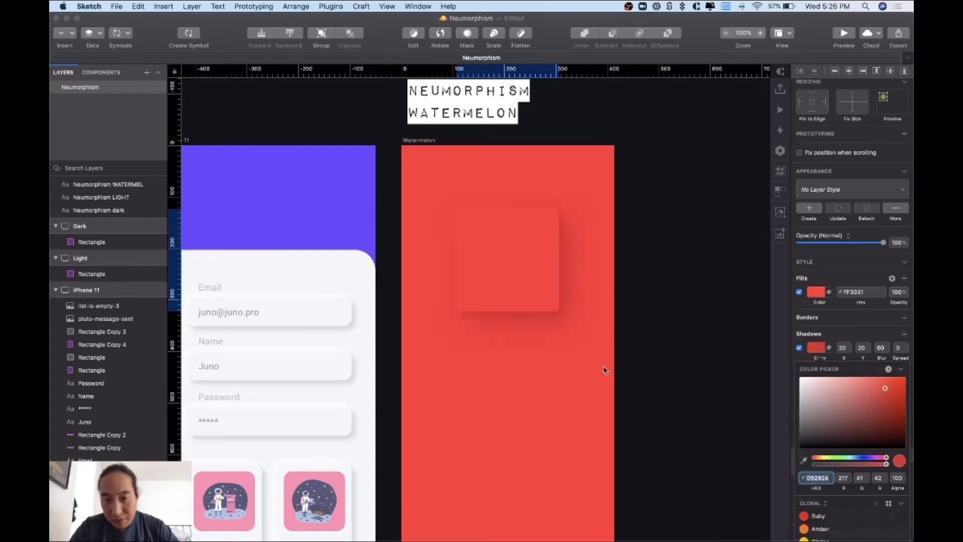
key(Escape)
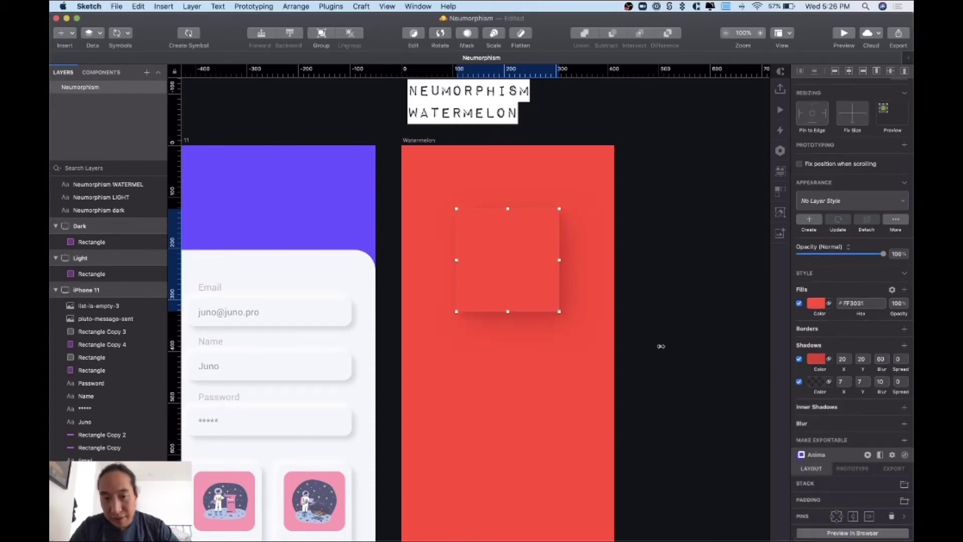
key(super+Tab)
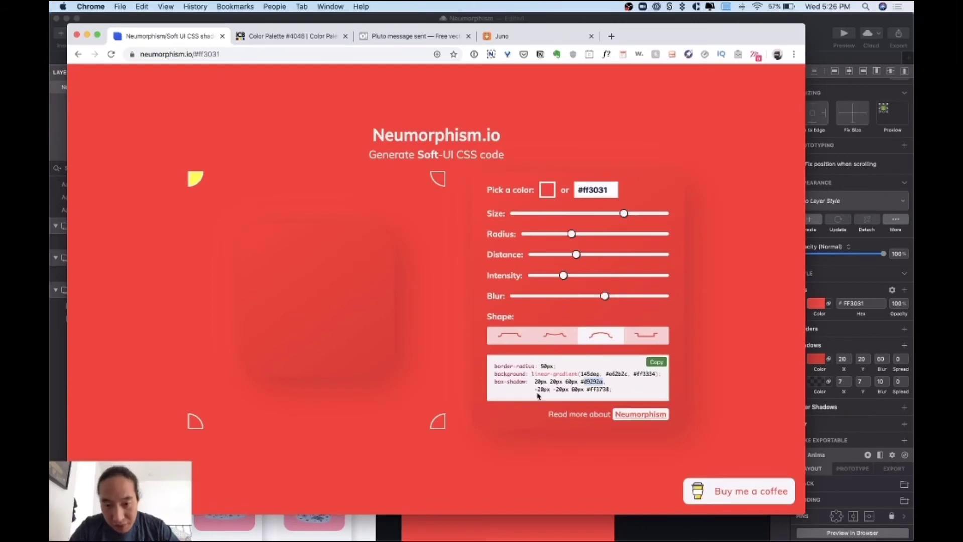
double_click(595, 389)
key(super+c)
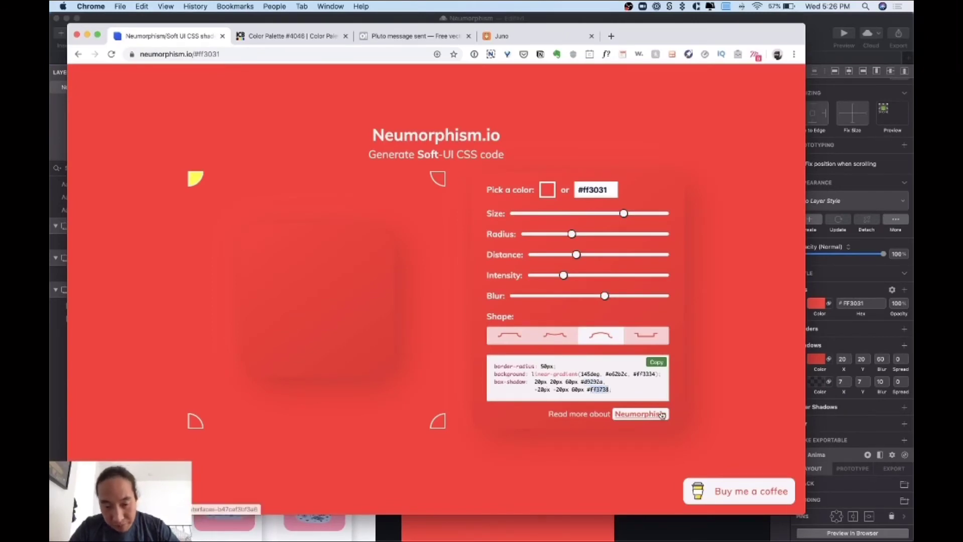
key(super+Tab)
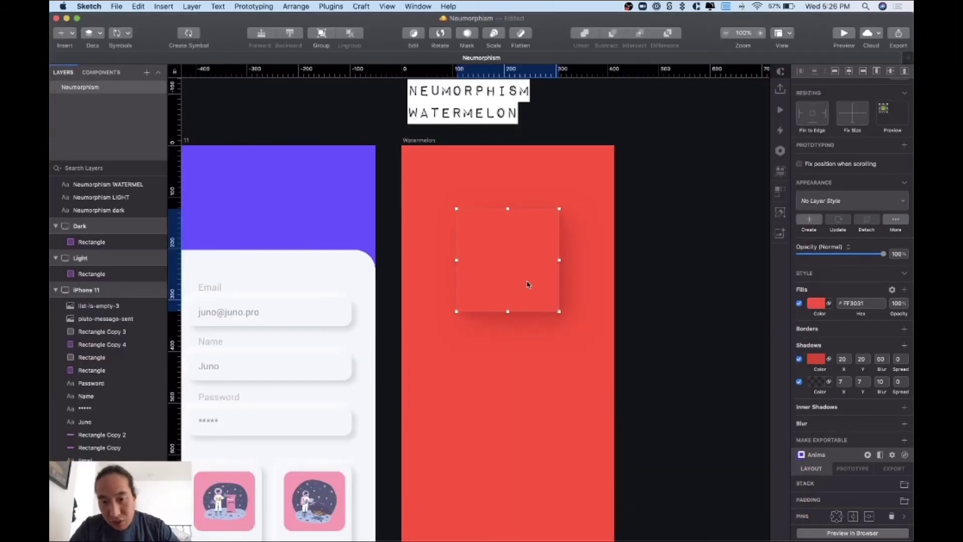
- Set the second shadow's colour to #FF3738
click(814, 384)
click(824, 480)
key(super+v)
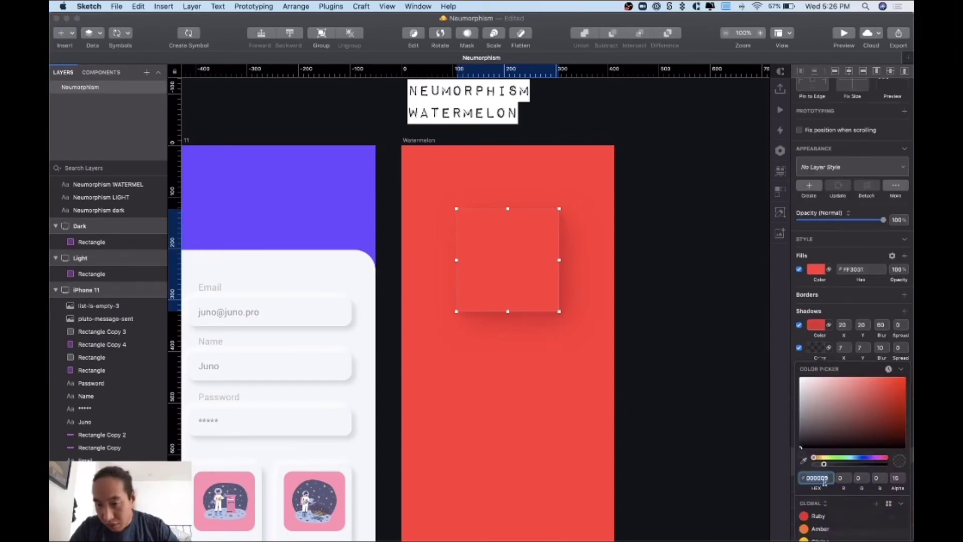
key(Return)
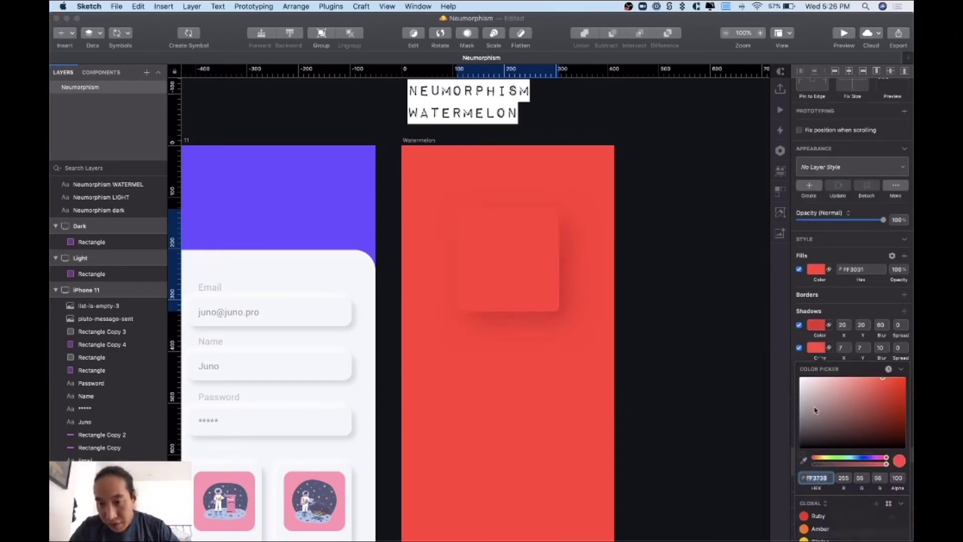
- Give the second shadow offset -20, -20 with blur 60 and zoom in on the square
click(842, 347)
text(-)
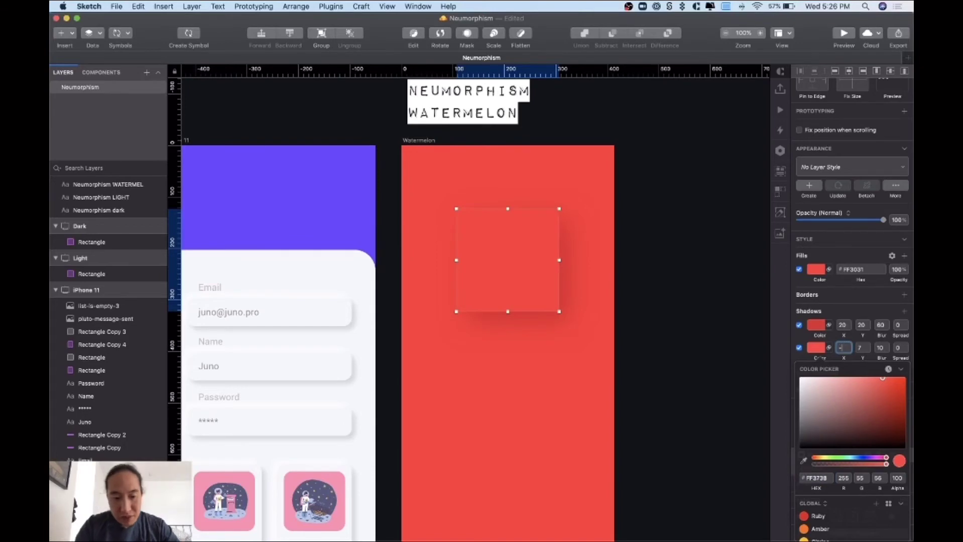
text(20)
key(Tab)
text(2)
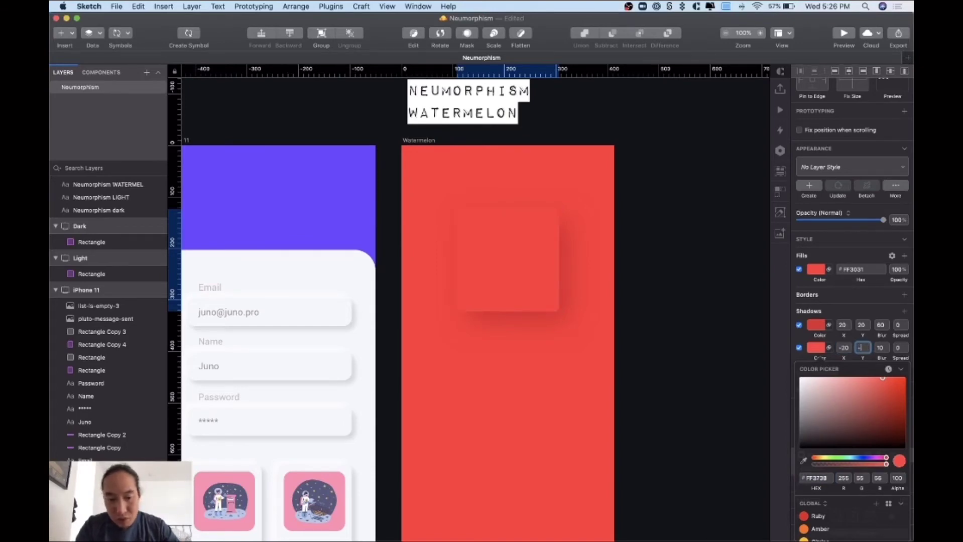
key(Tab)
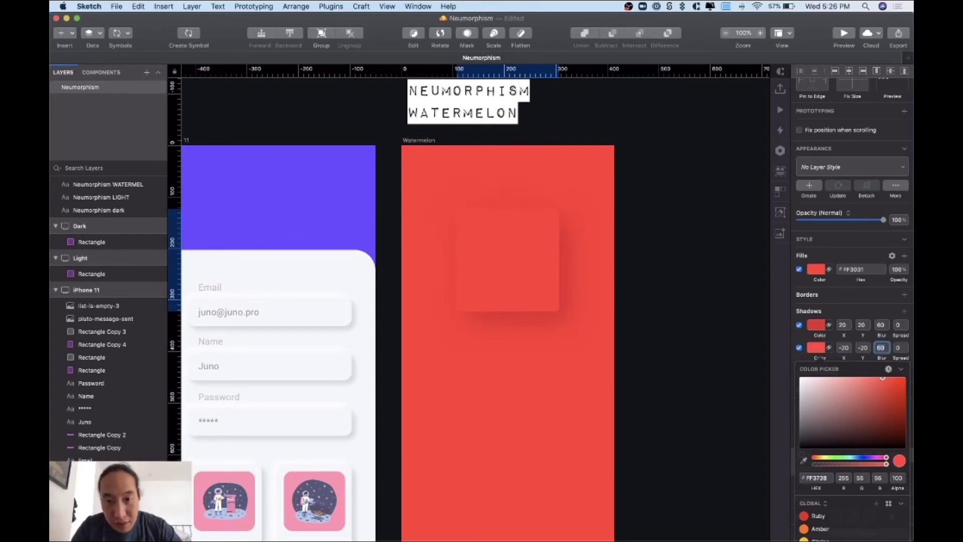
click(701, 350)
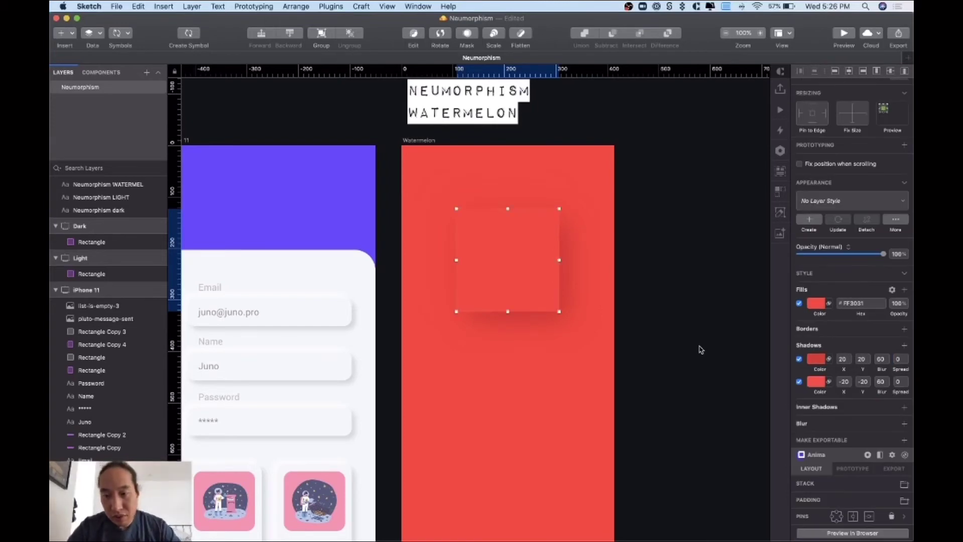
key(super+plus)
click(701, 245)
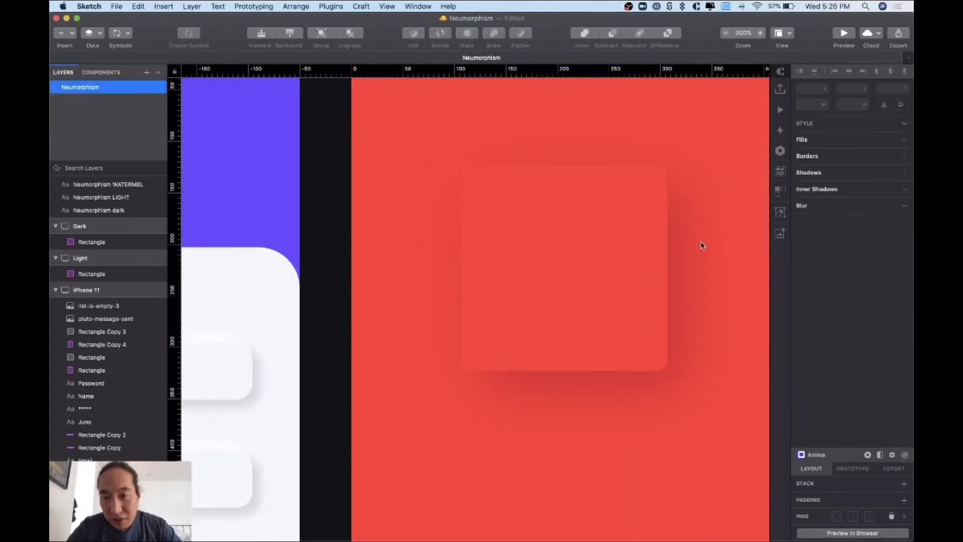
click(646, 311)
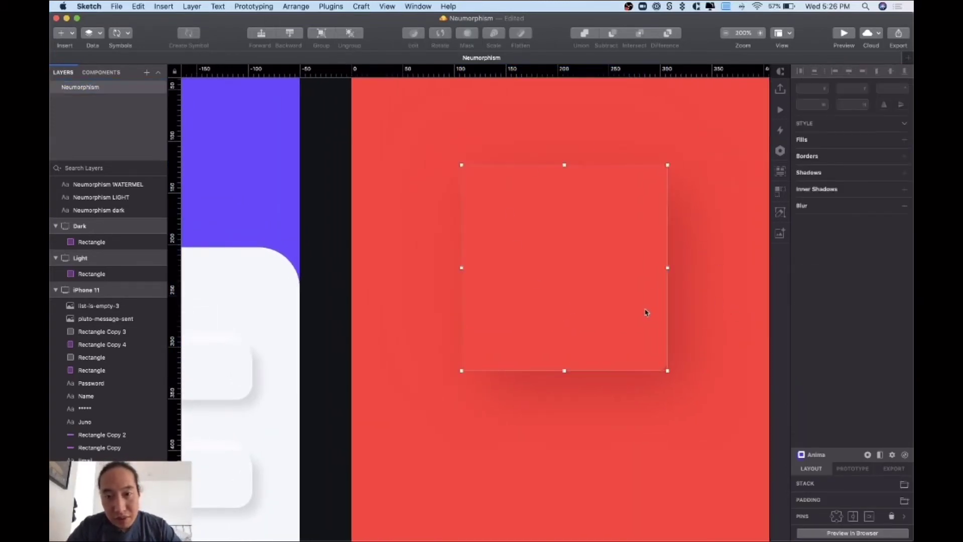
scroll(720, 331, right, 2)
key(super+Tab)
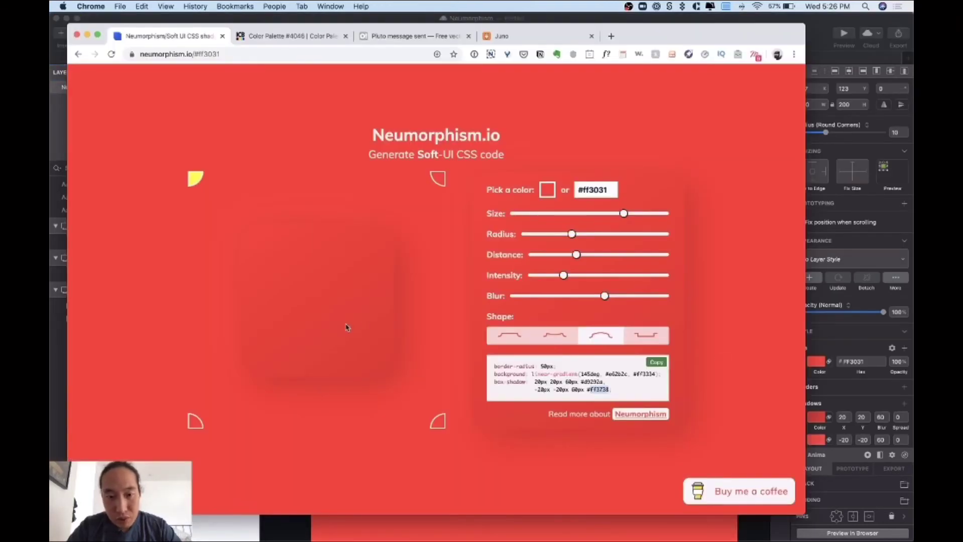
drag(552, 374, 604, 375)
click(613, 379)
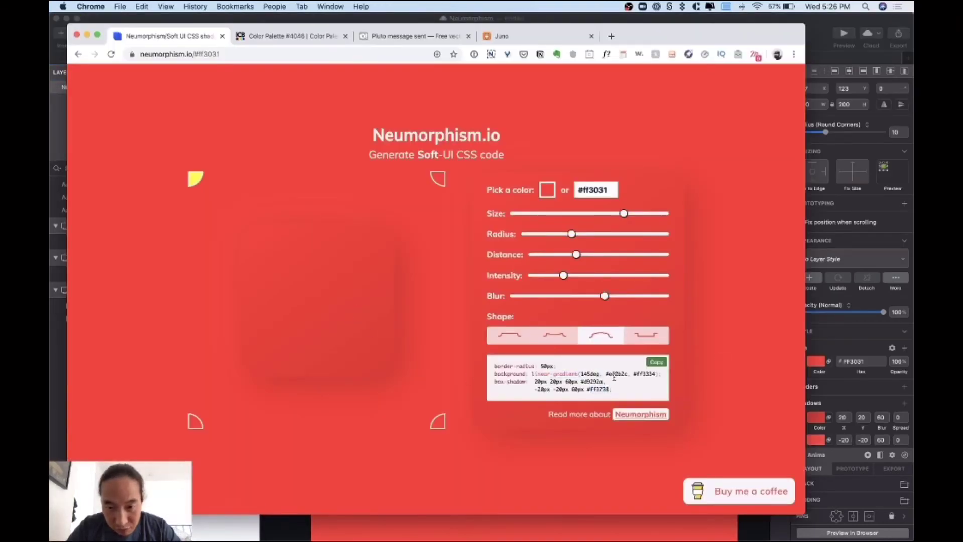
key(super+Tab)
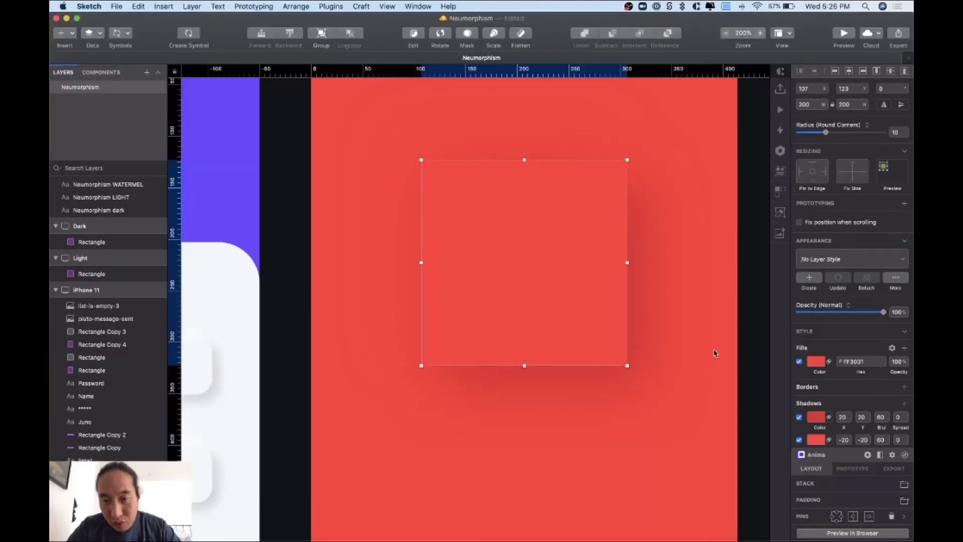
key(super+Tab)
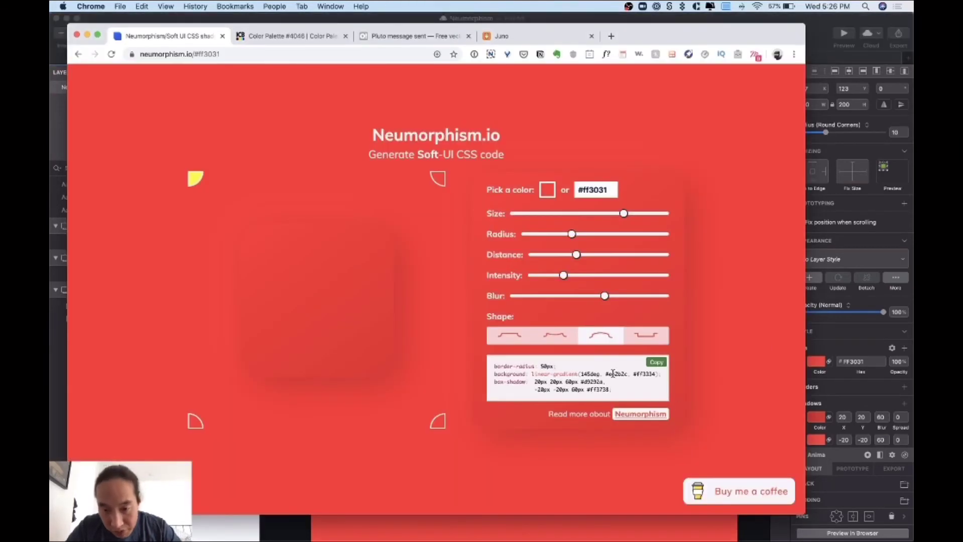
key(super+Tab)
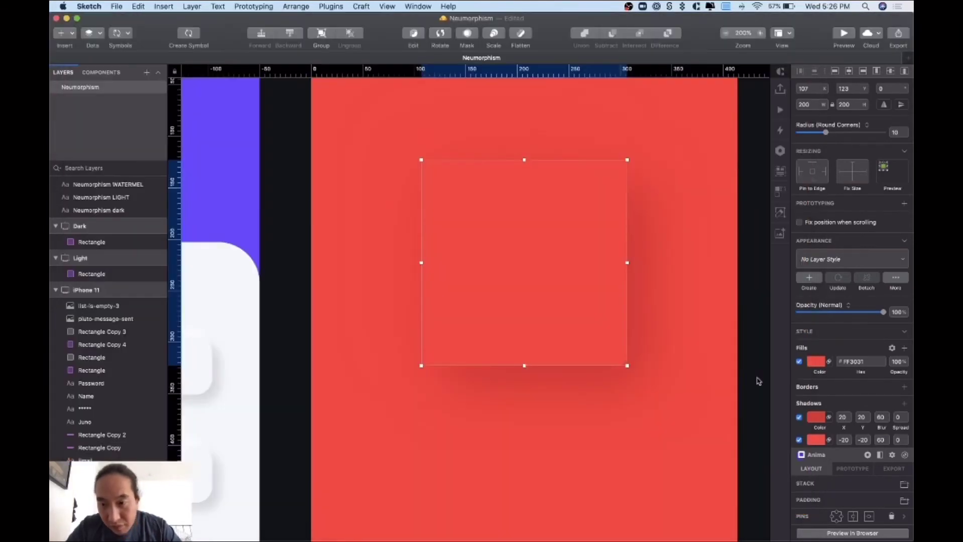
- Turn the square's fill into a linear gradient starting at #E62B2C
click(816, 361)
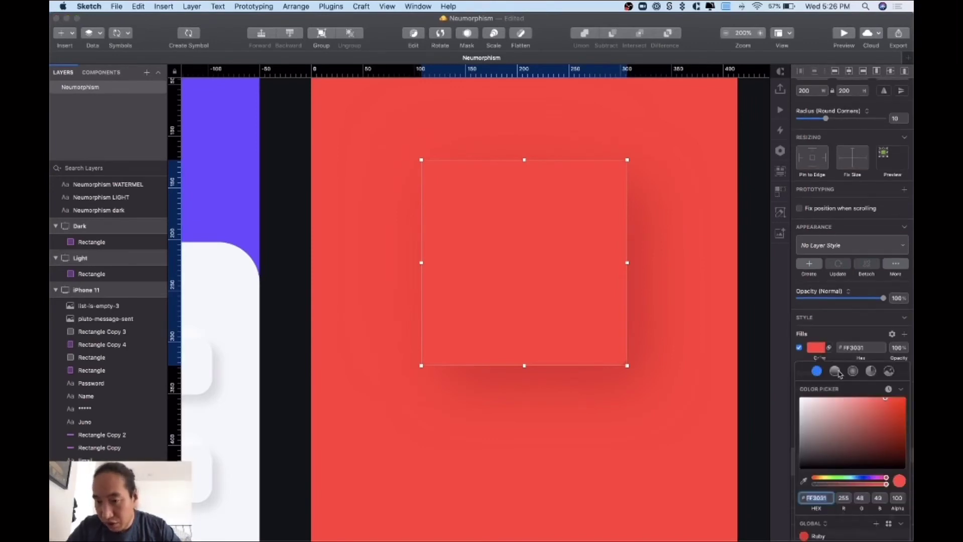
click(836, 372)
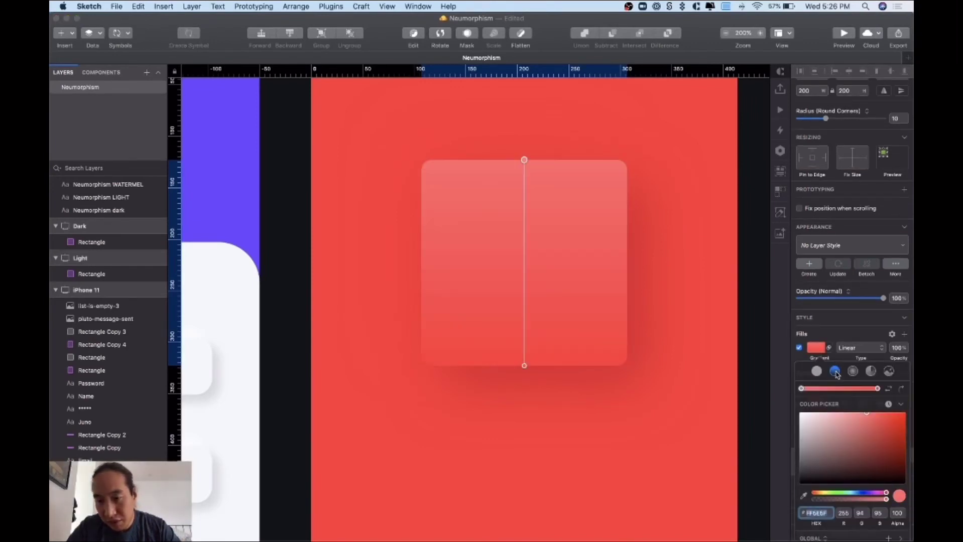
click(802, 390)
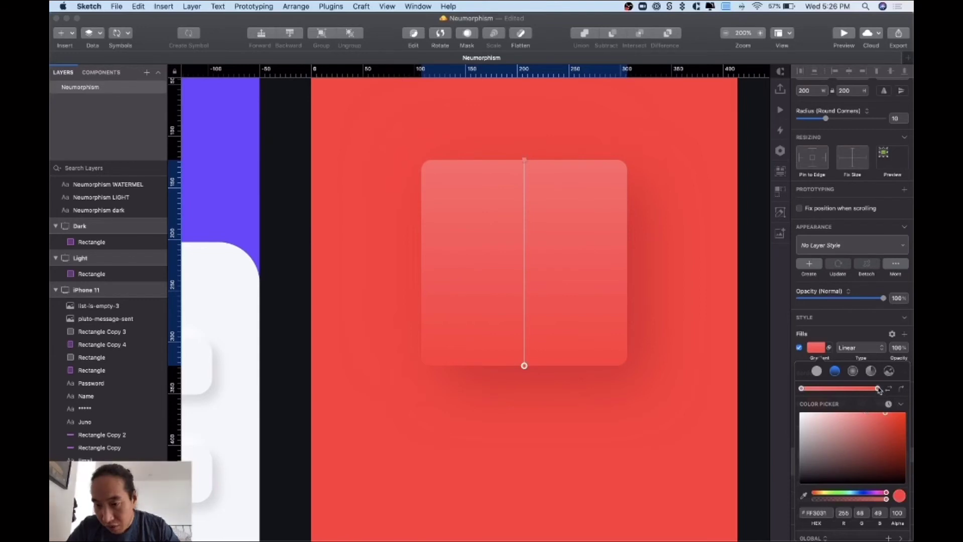
click(813, 513)
key(super+v)
key(Return)
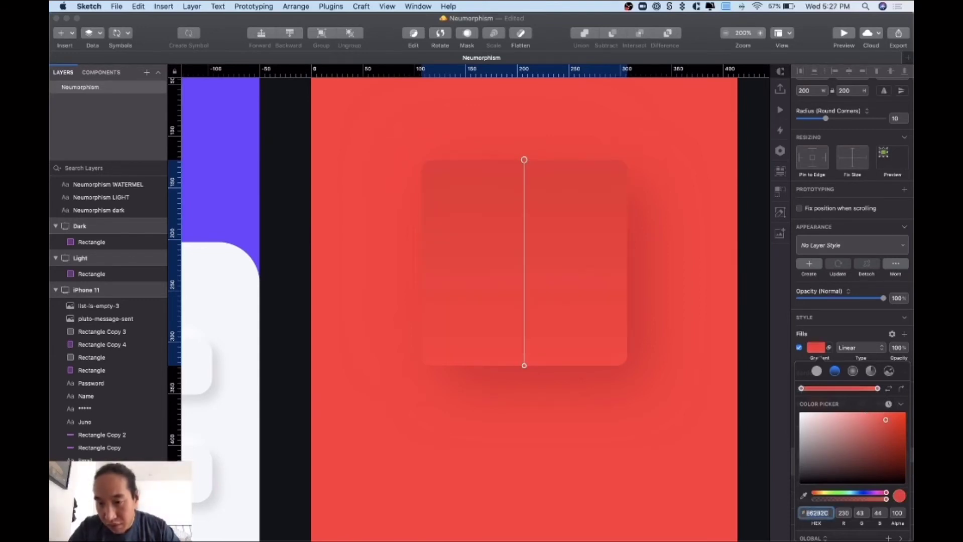
- Copy ff3334 from the CSS and set it as the gradient's end stop
key(super+Tab)
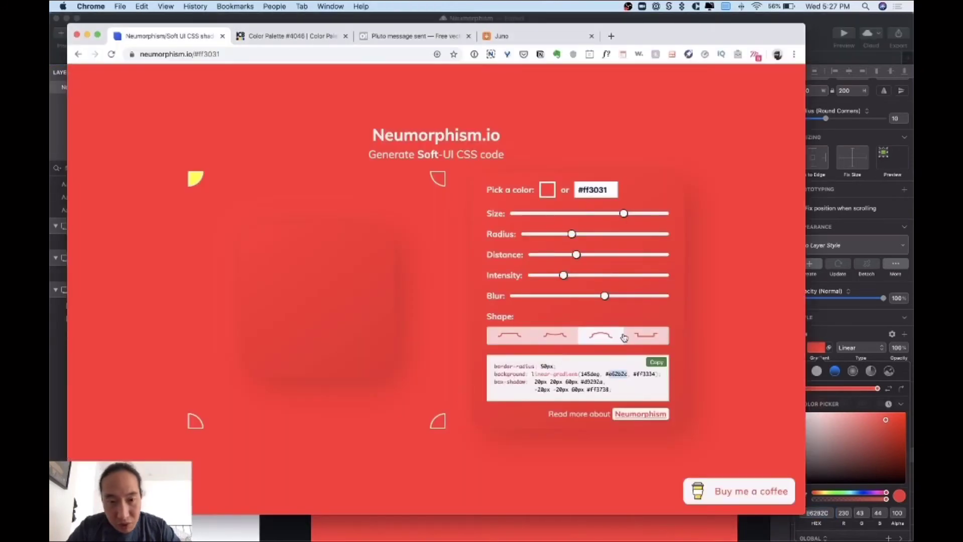
double_click(642, 374)
key(super+c)
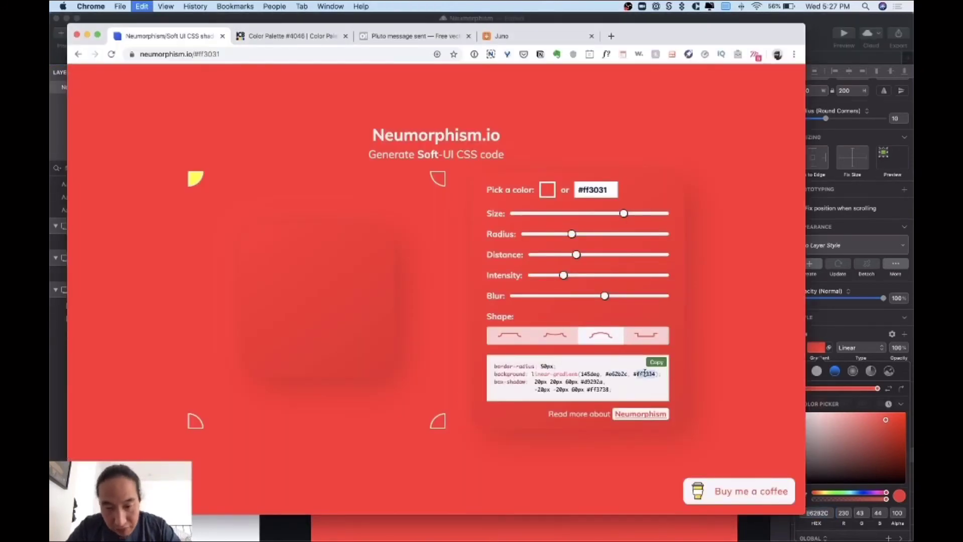
key(super+Tab)
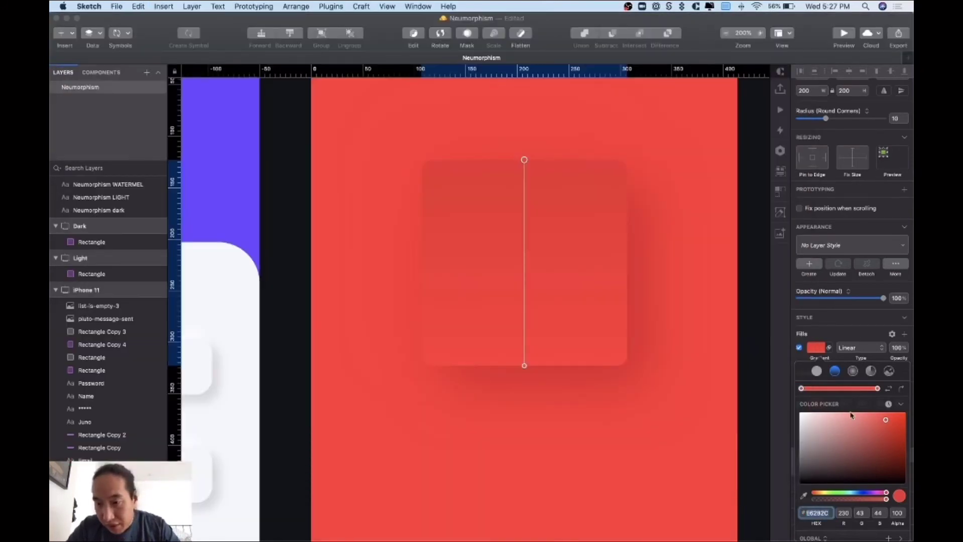
key(super+v)
key(Return)
double_click(817, 513)
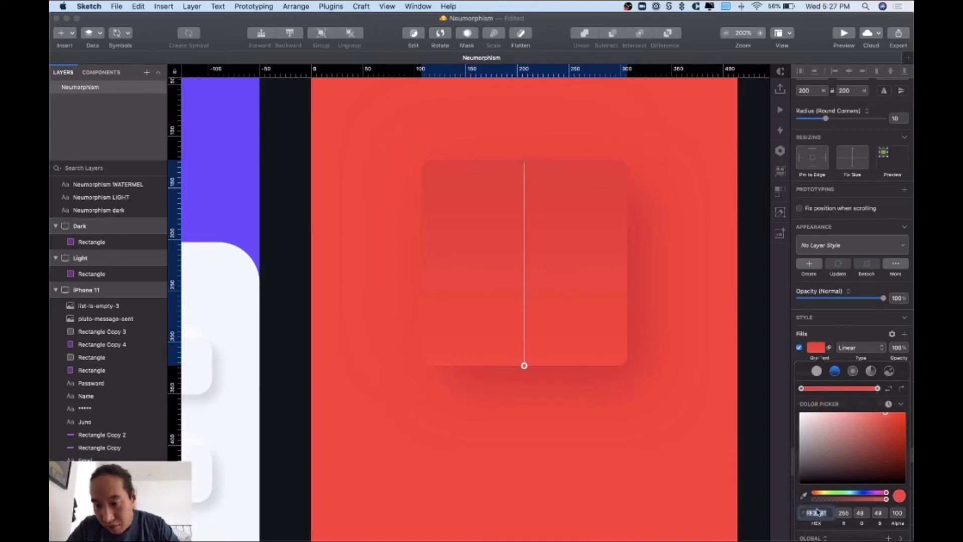
key(super+v)
key(Return)
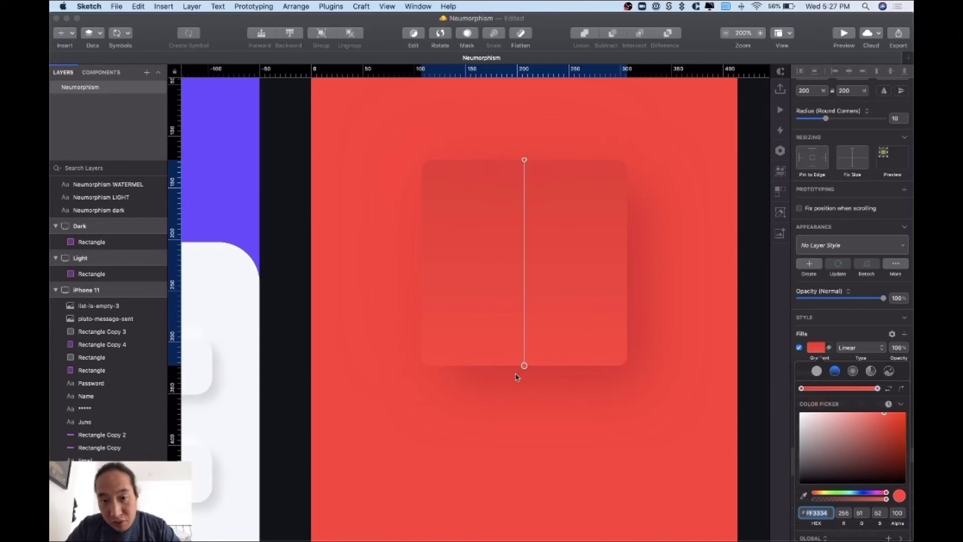
key(super+Tab)
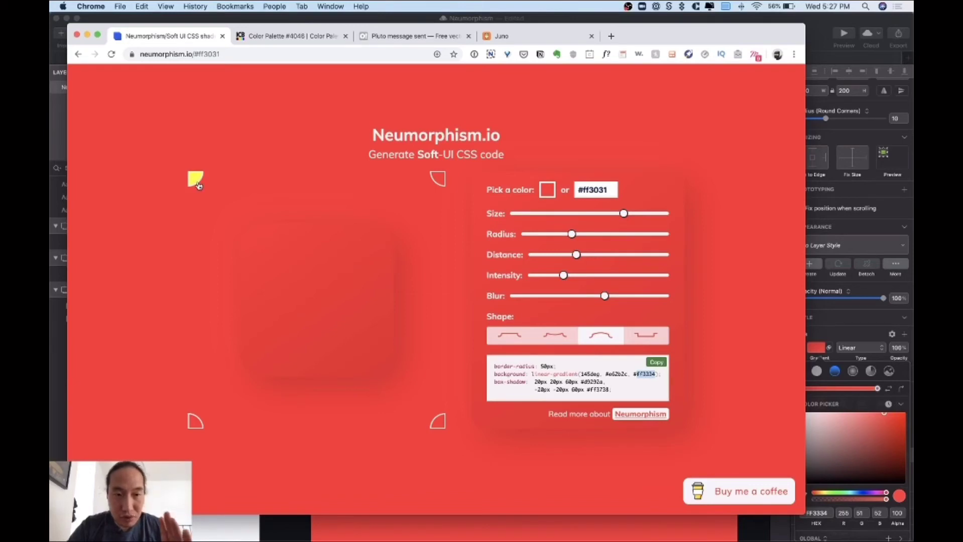
click(585, 376)
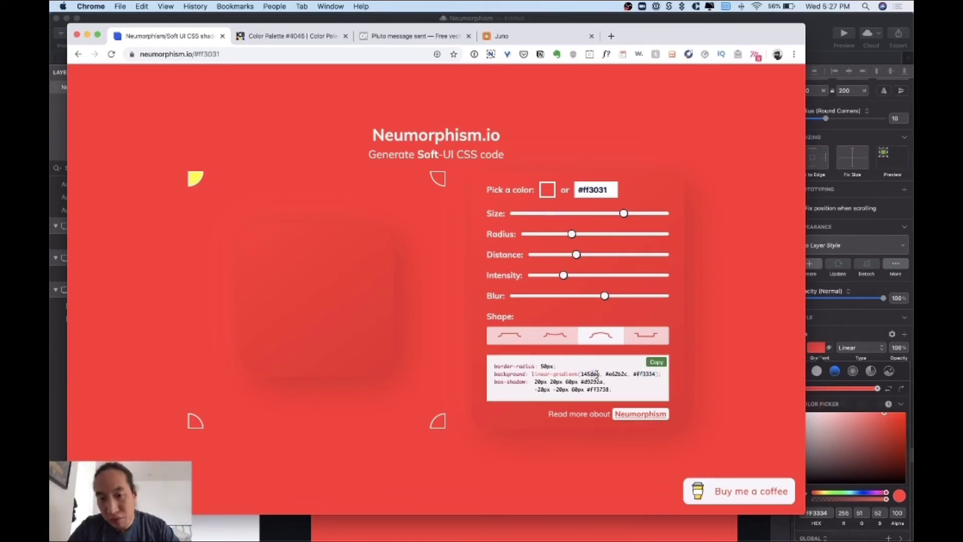
key(super+Tab)
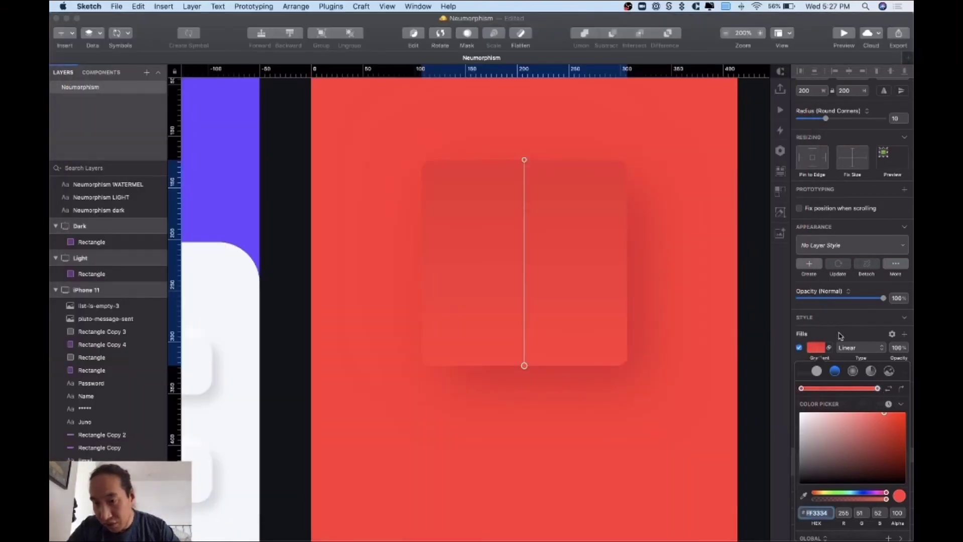
- Drag the gradient handles onto the square's top-left and bottom-right corners, then zoom out
click(839, 332)
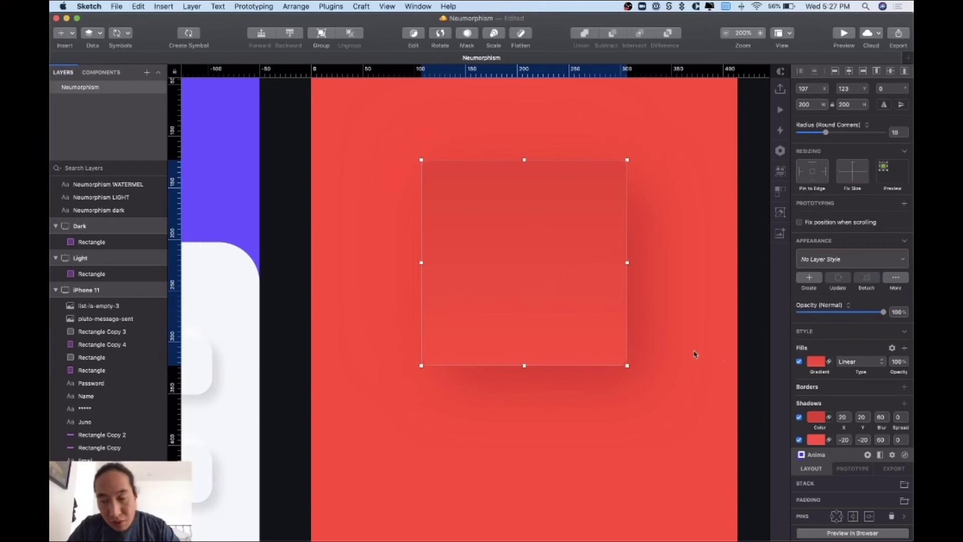
click(816, 362)
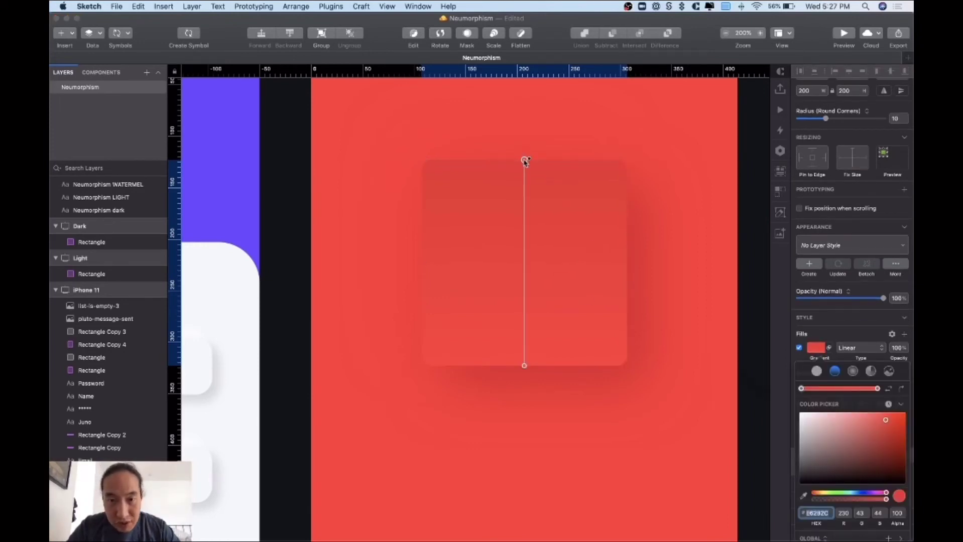
drag(524, 160, 426, 166)
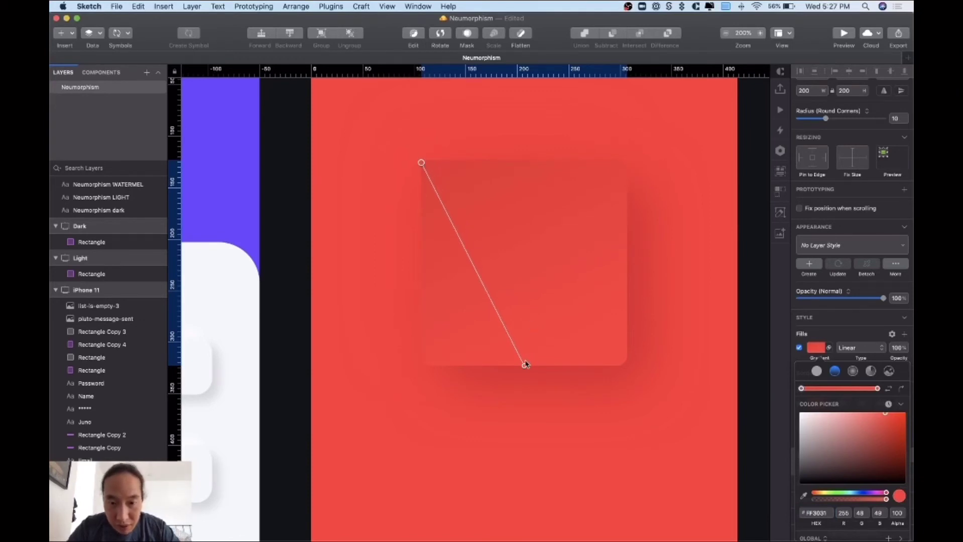
drag(525, 365, 628, 366)
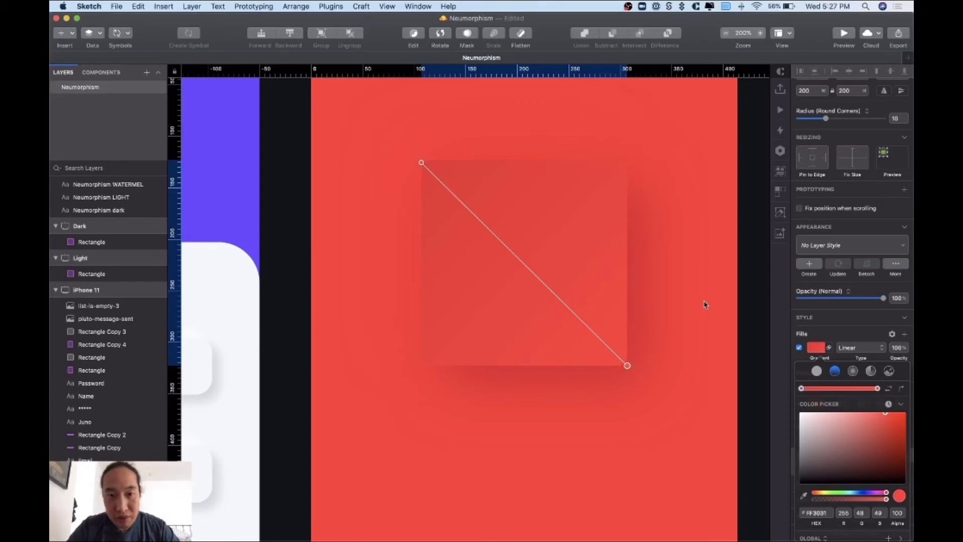
click(421, 163)
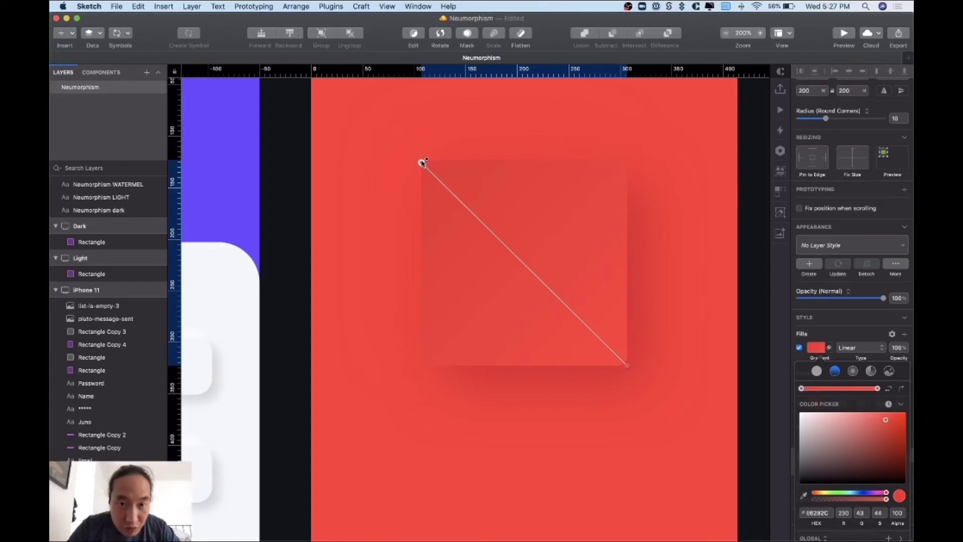
drag(421, 163, 423, 161)
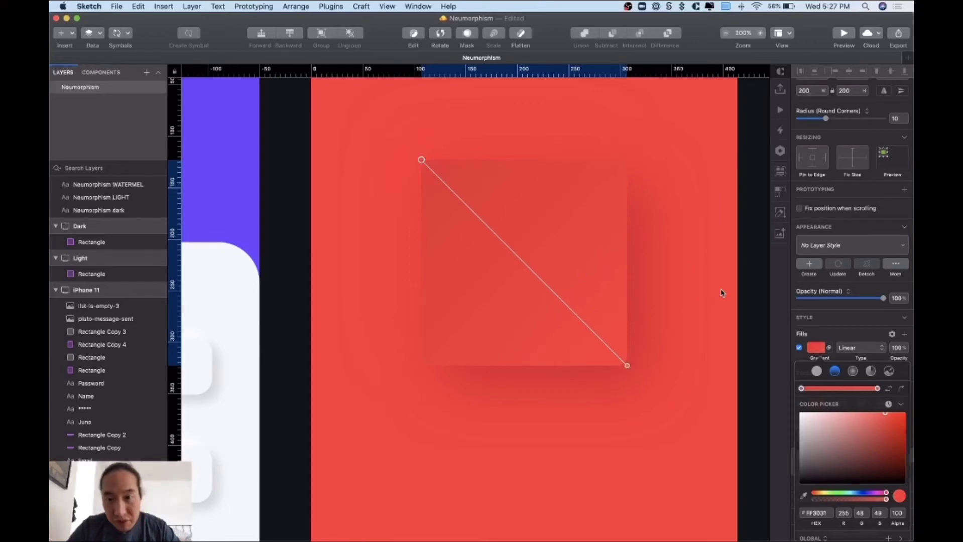
click(697, 310)
click(697, 310)
key(super+minus)
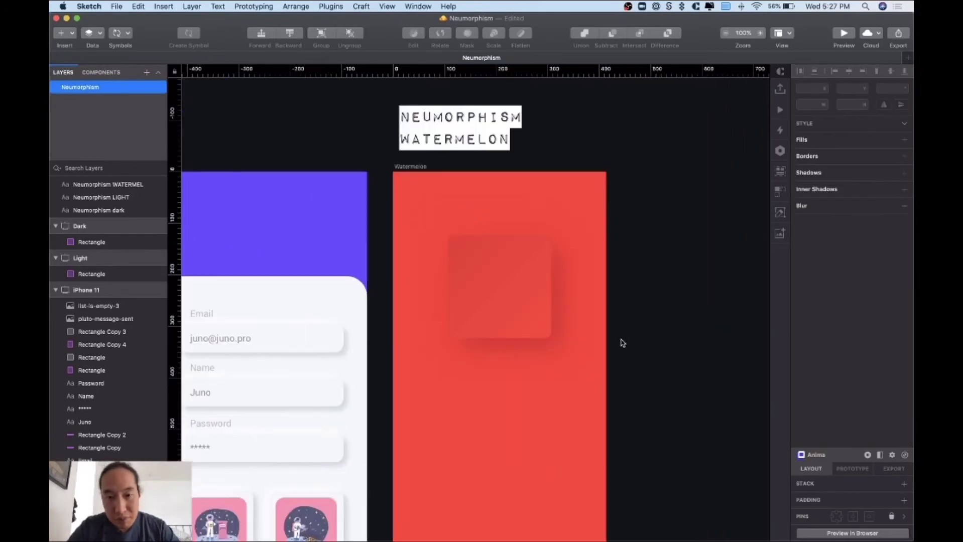
- Flip the square's gradient so lighter #FF3334 sits at the top-left
key(super+Tab)
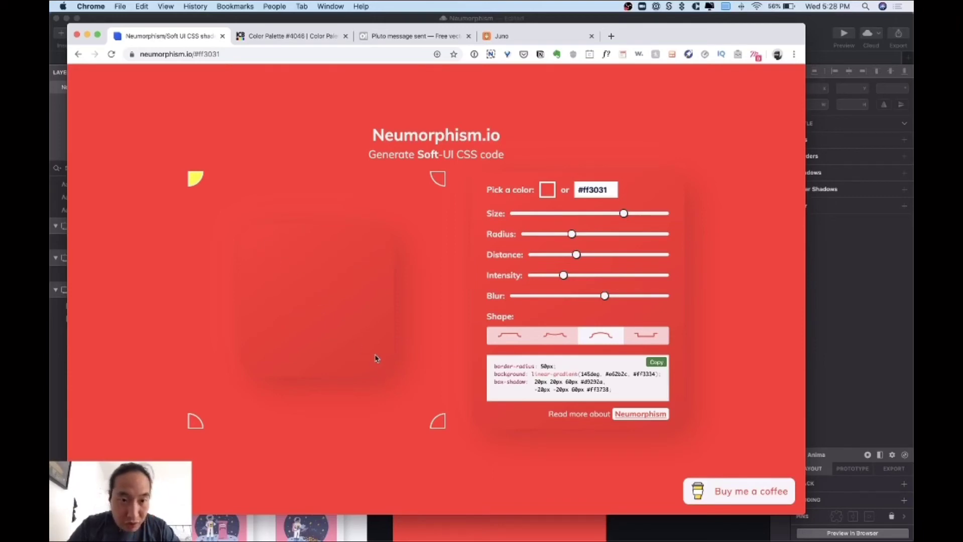
key(super+Tab)
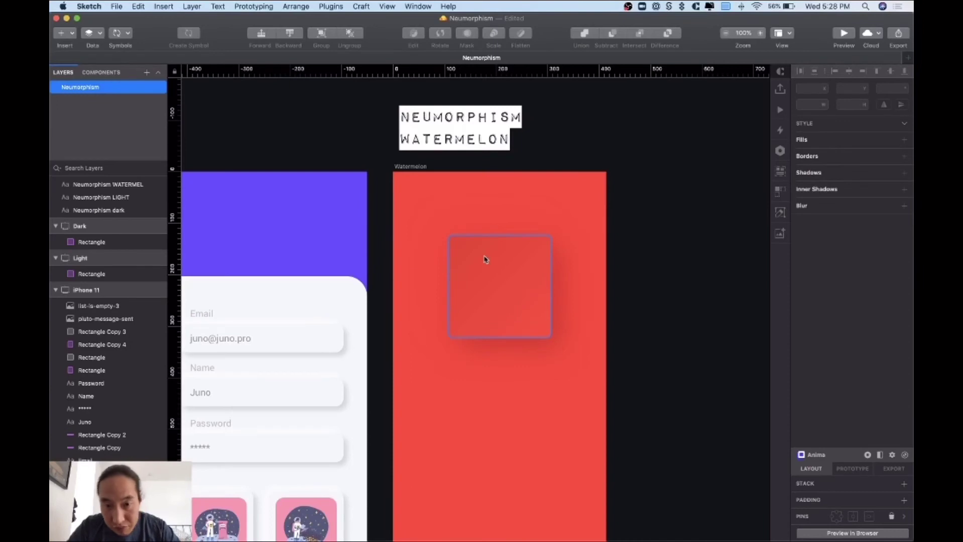
click(485, 259)
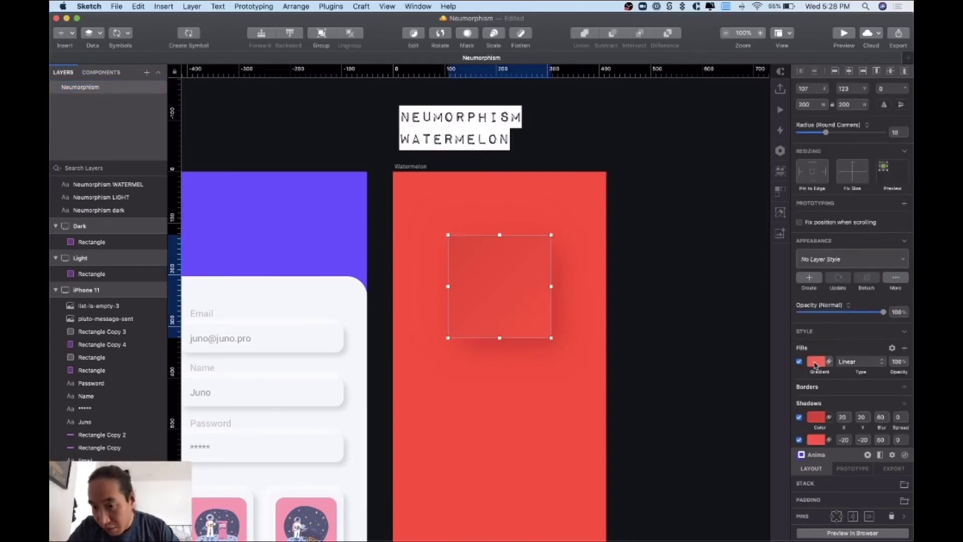
click(814, 364)
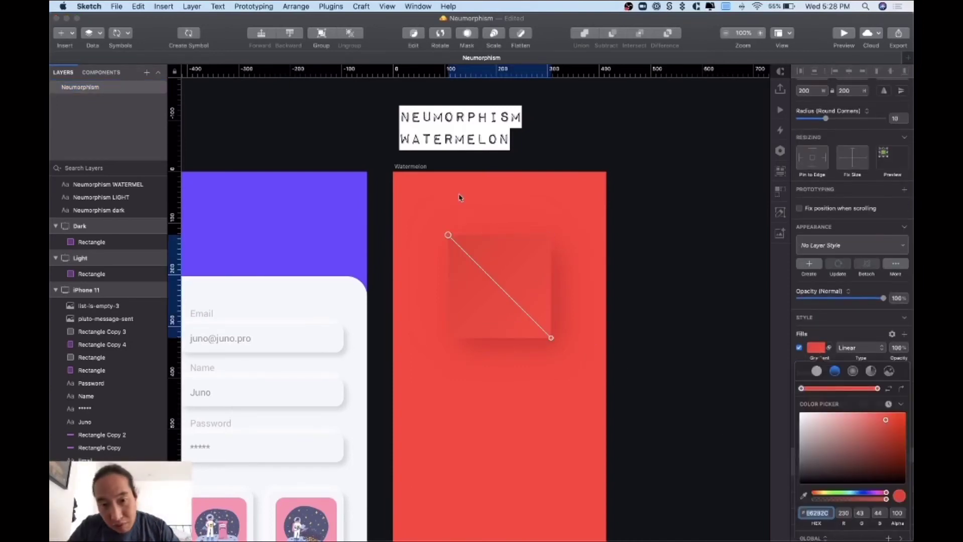
click(888, 390)
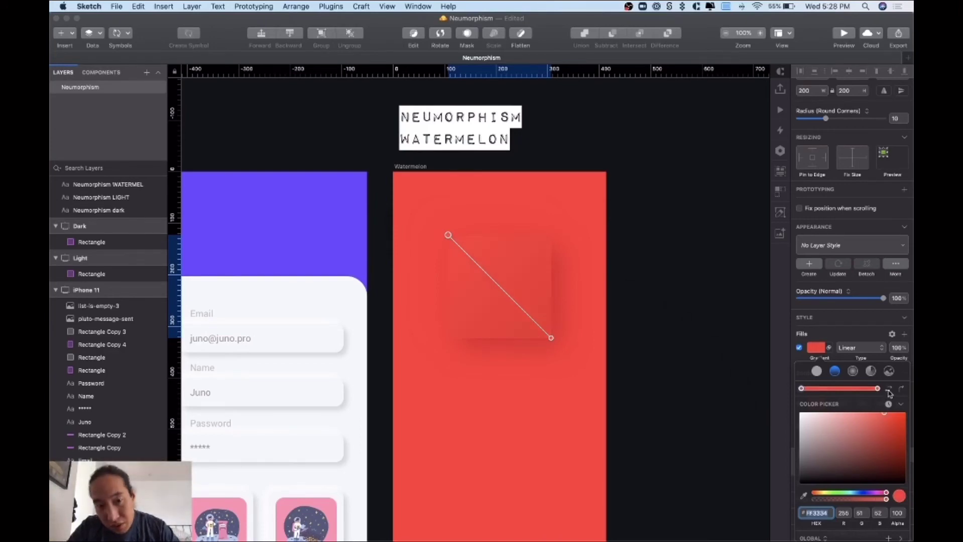
click(519, 378)
click(518, 358)
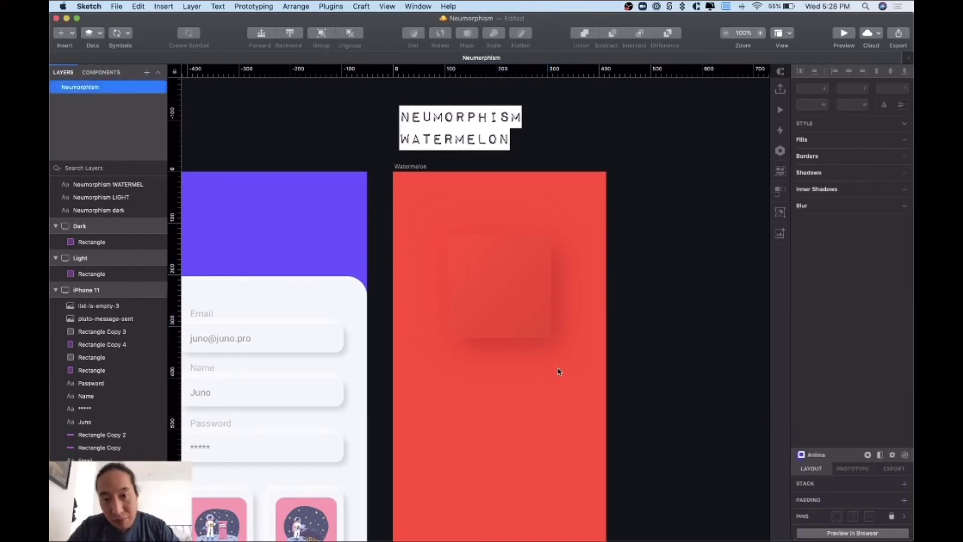
key(super+Tab)
key(super+Tab)
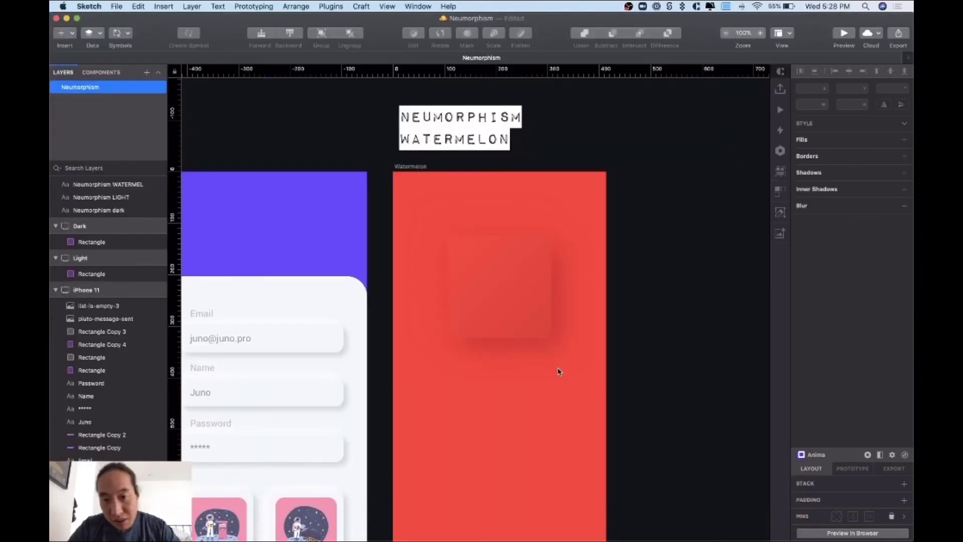
scroll(591, 380, left, 3)
click(539, 286)
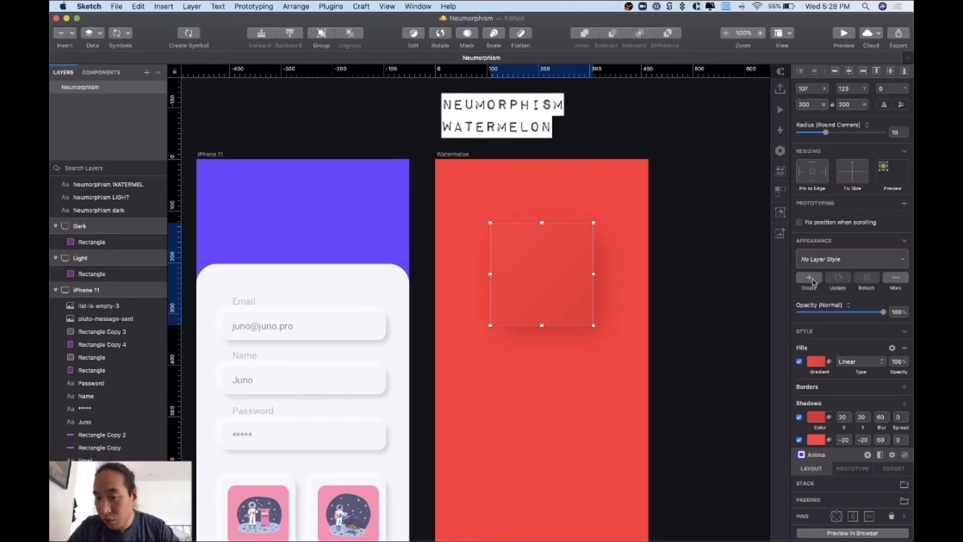
- Create a shared layer style named 'Neumorphism / Watermelon' from the red square
click(814, 282)
text(N)
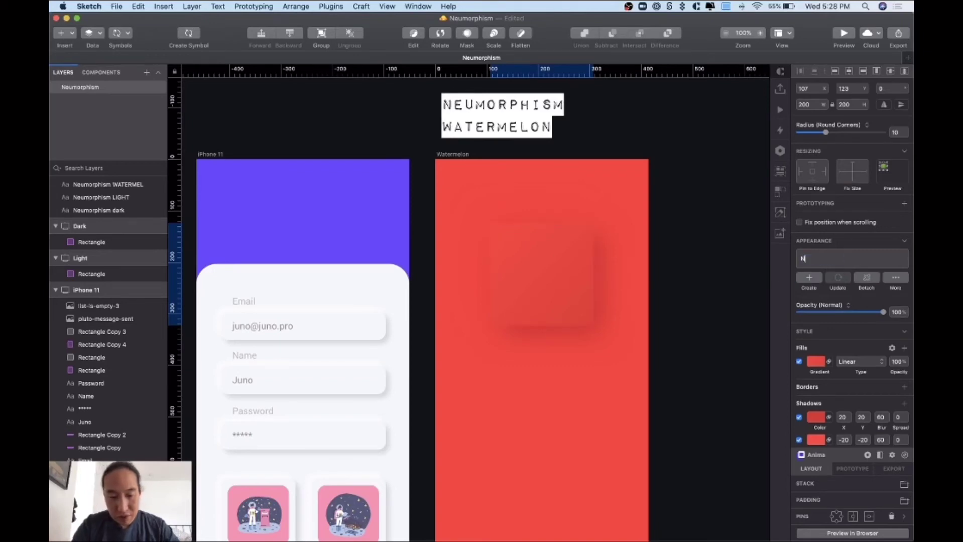
text(eumorphism /)
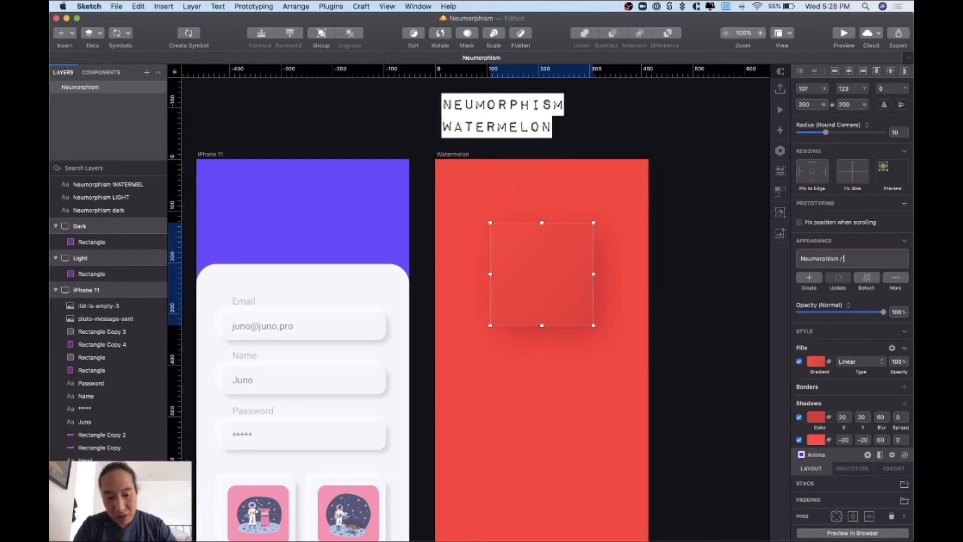
text( Watermelon)
key(Return)
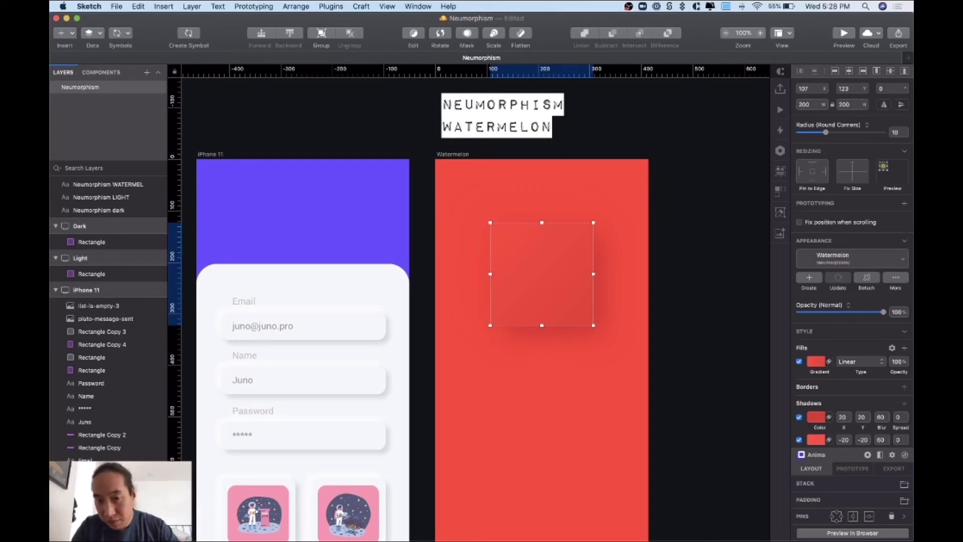
click(624, 333)
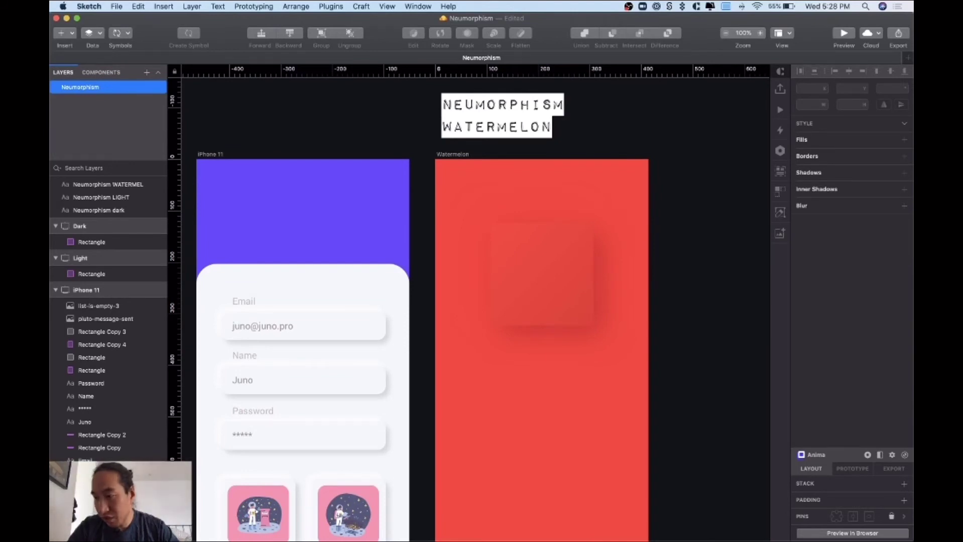
key(super+Tab)
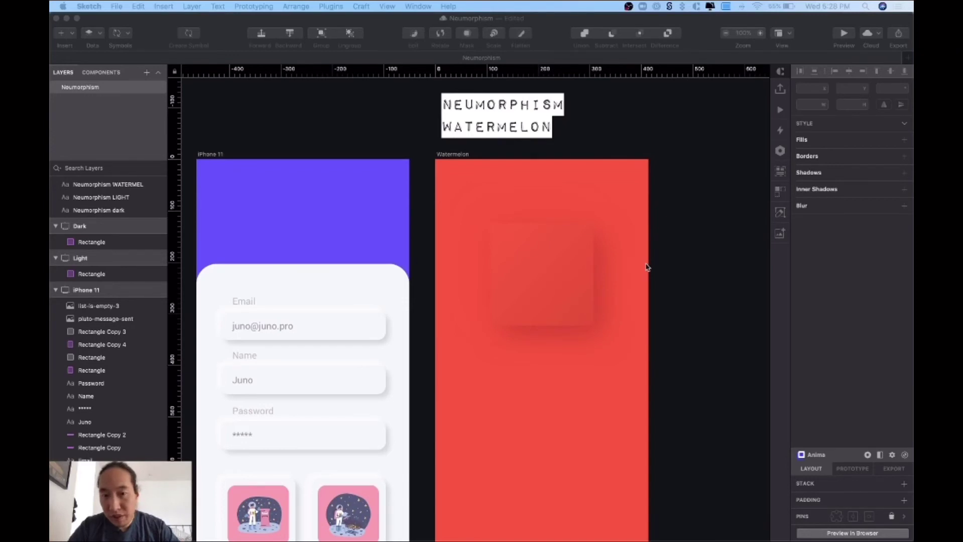
- Add a new iPhone 11-sized artboard beside the Watermelon artboard
scroll(690, 270, right, 5)
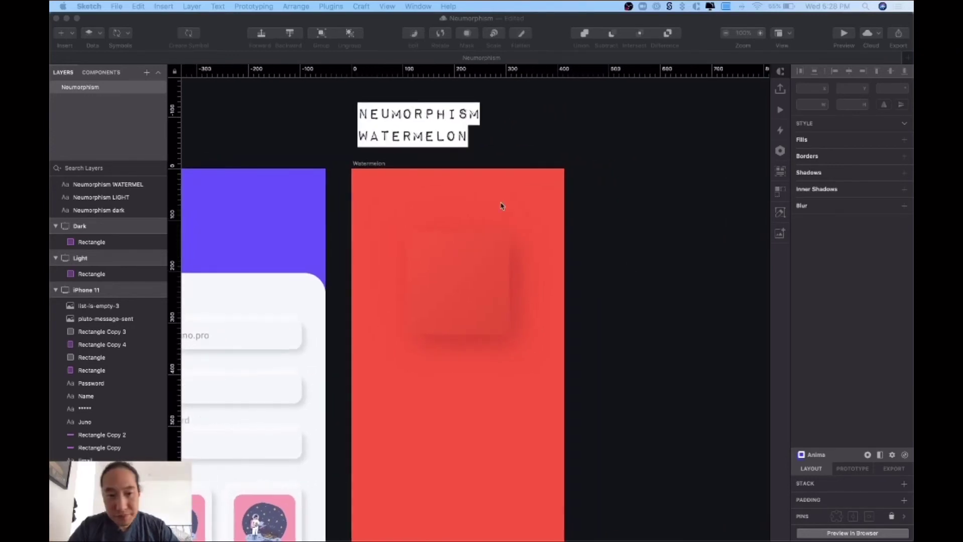
scroll(502, 206, left, 9)
click(295, 158)
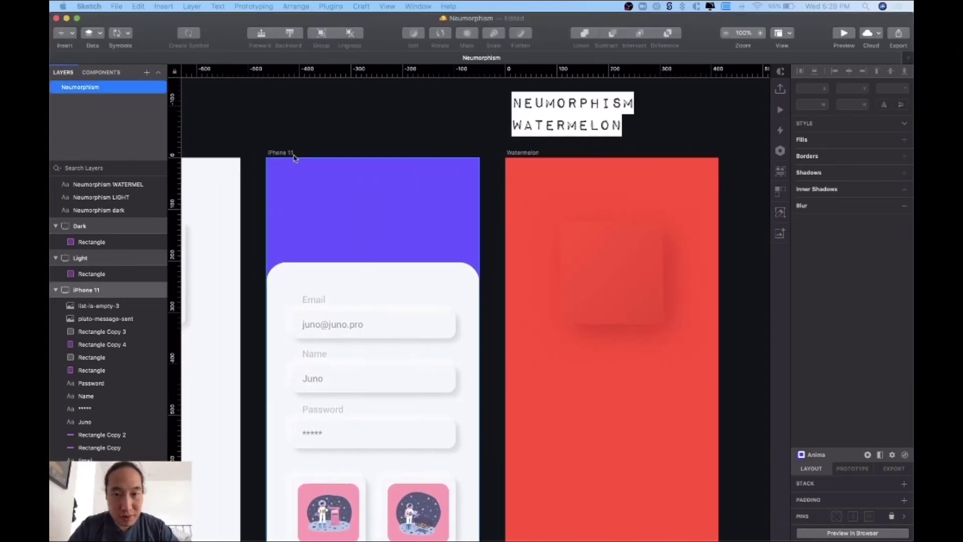
click(295, 158)
scroll(374, 173, right, 13)
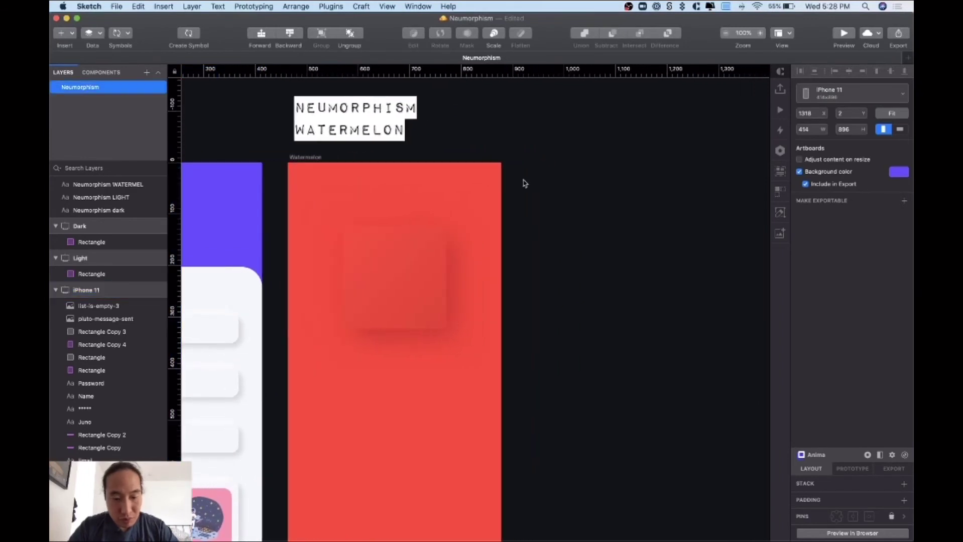
click(522, 183)
key(a)
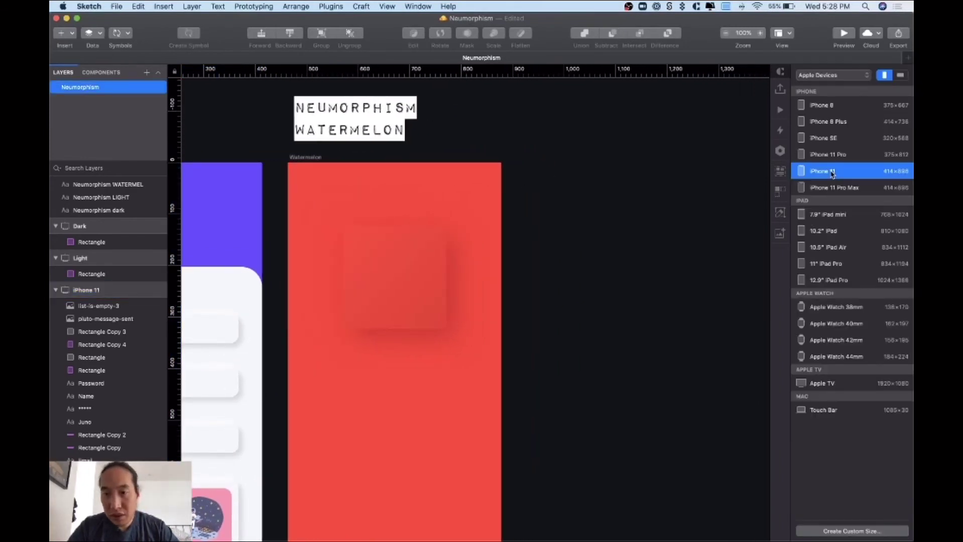
click(831, 171)
- Rename the new artboard to 'Phone / Light'
click(654, 181)
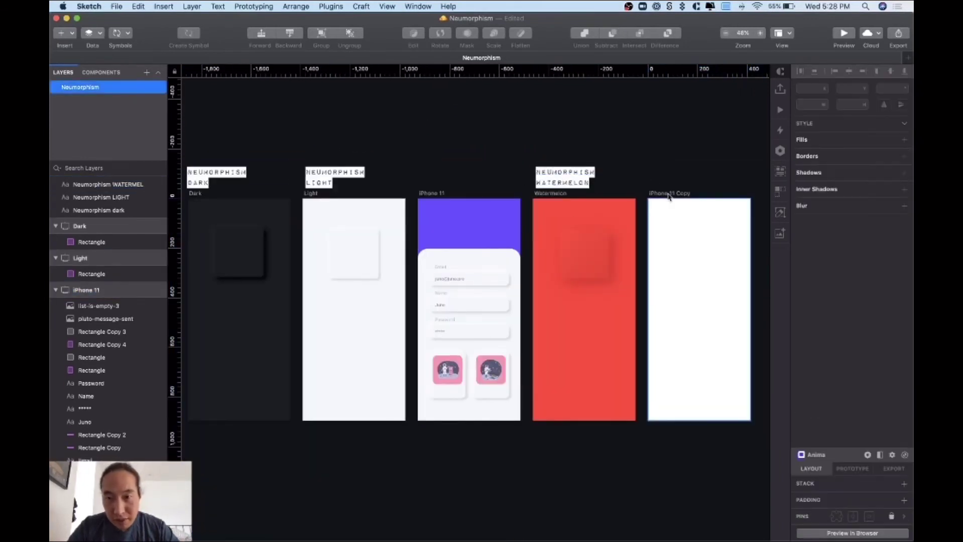
click(669, 196)
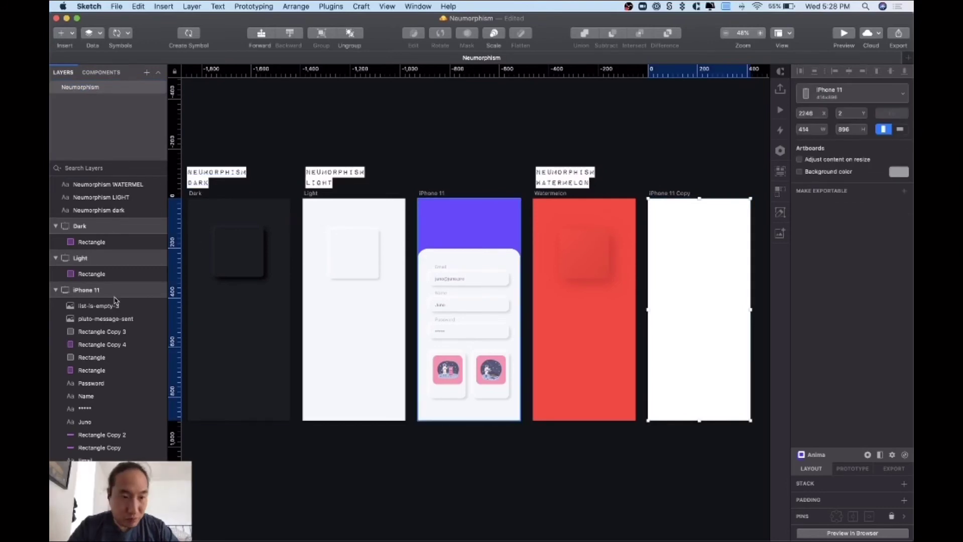
scroll(114, 300, down, 1)
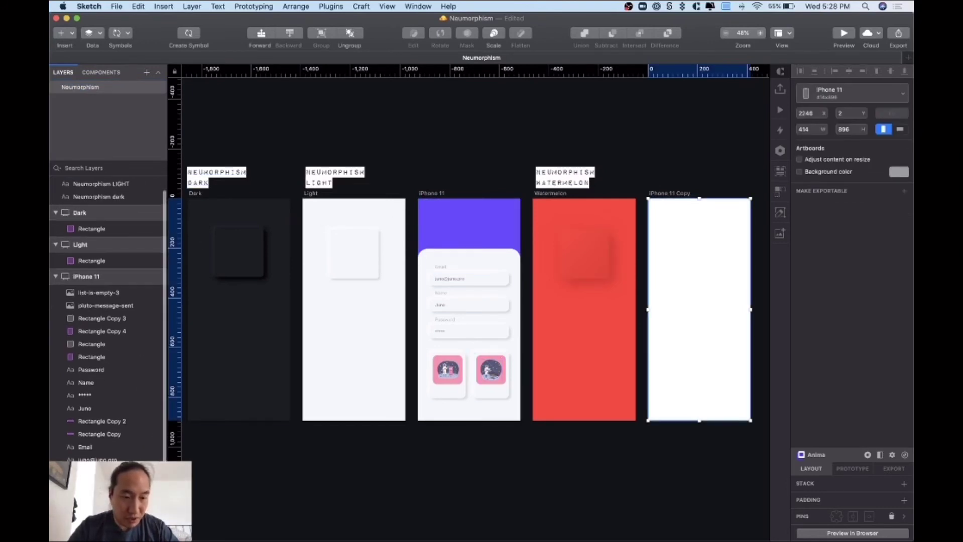
text(Phone)
key(Return)
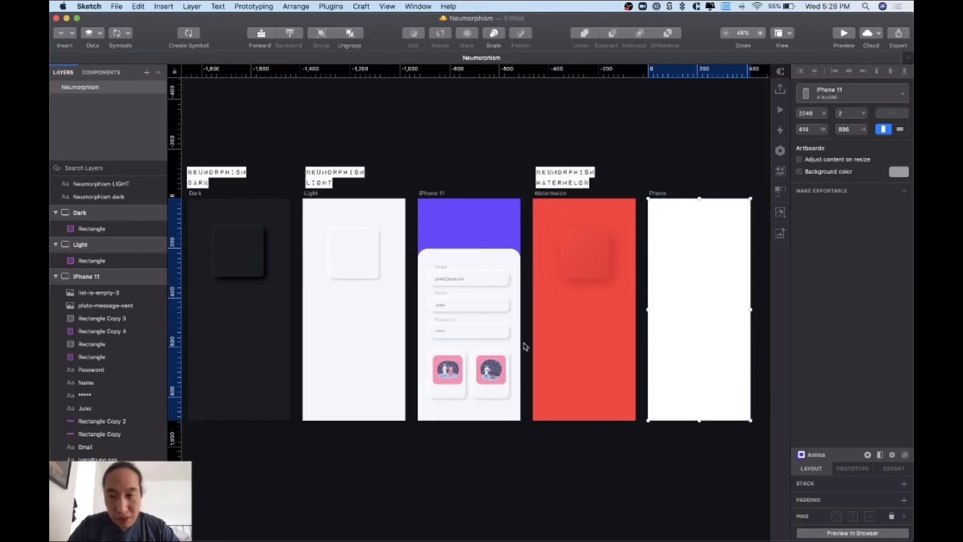
scroll(650, 336, right, 5)
click(671, 276)
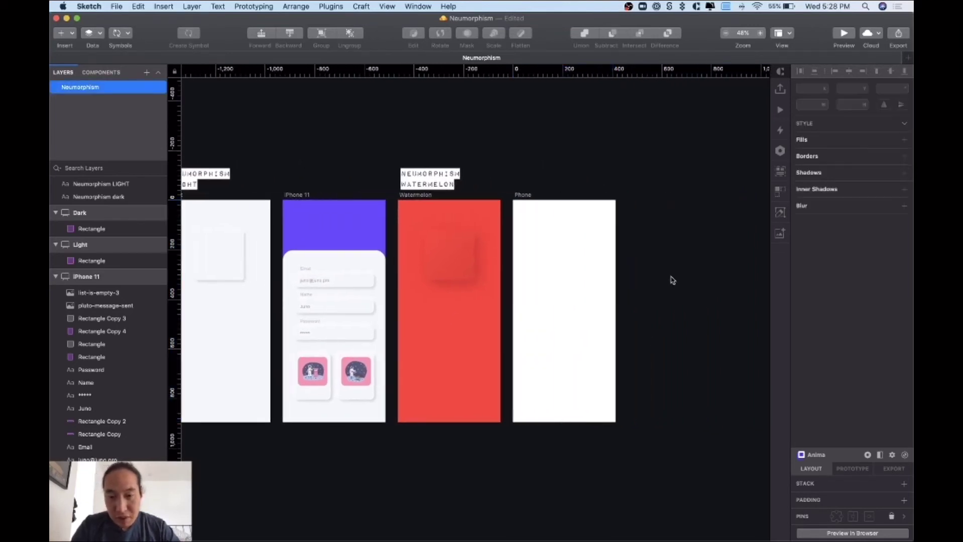
key(super+equal)
scroll(634, 214, up, 3)
scroll(634, 214, left, 4)
click(396, 188)
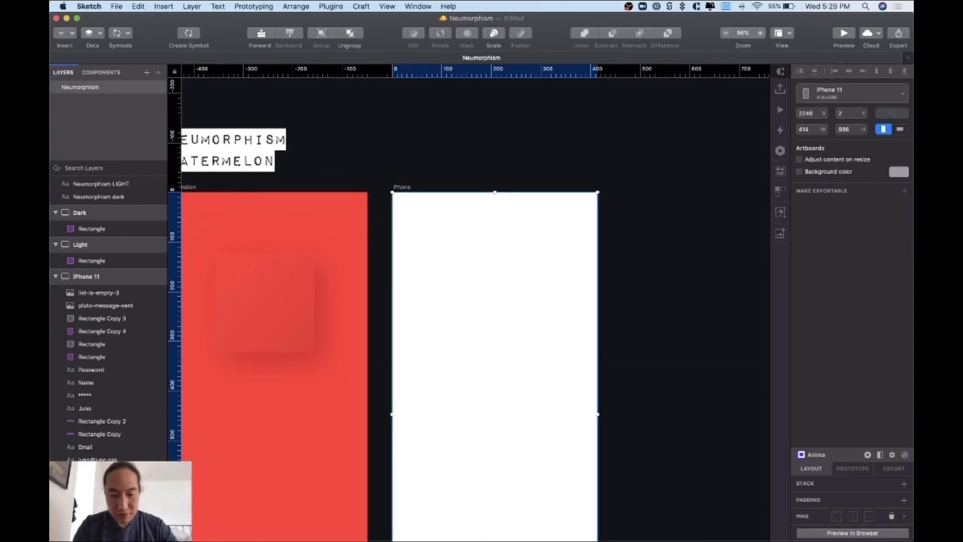
click(648, 384)
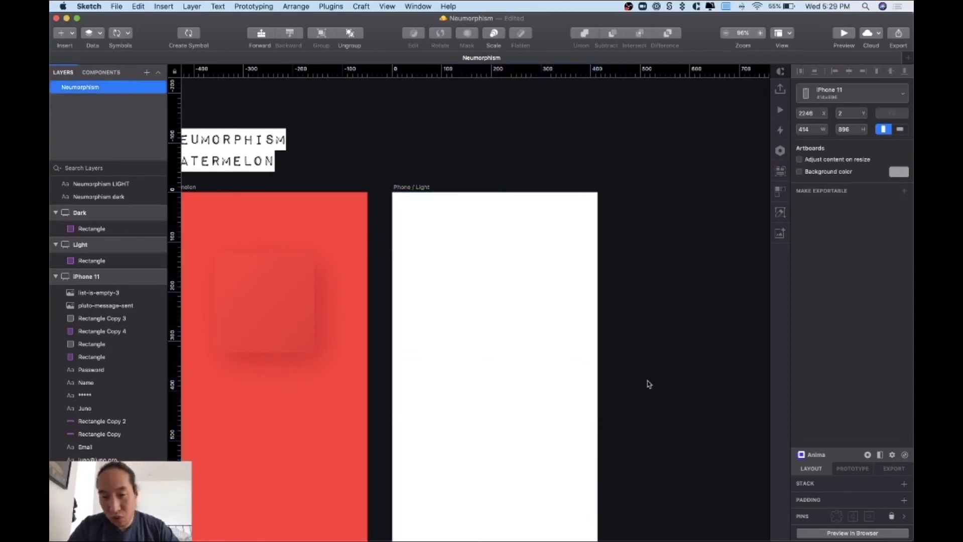
key(super+Tab)
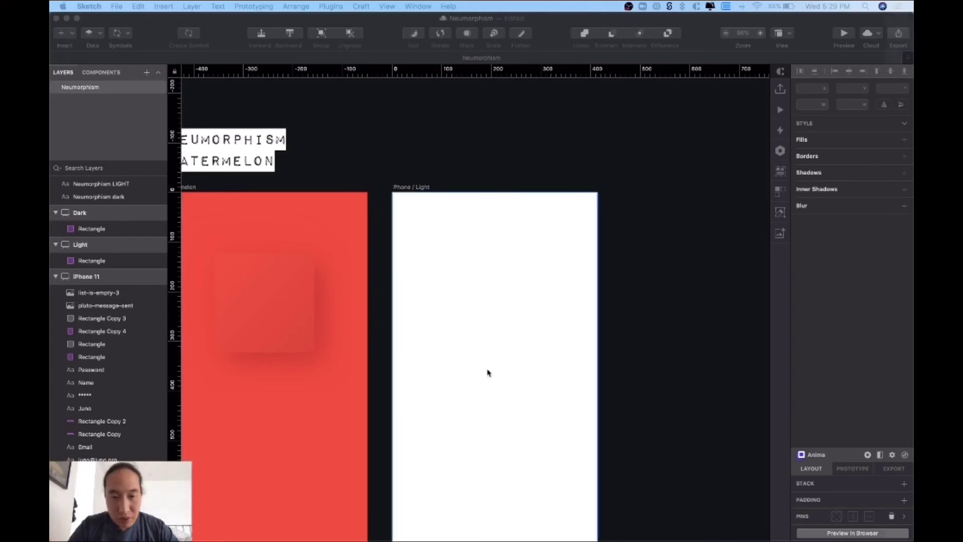
- Draw an 80×80 grey circle and duplicate it into an evenly spaced row of three
click(519, 366)
click(66, 32)
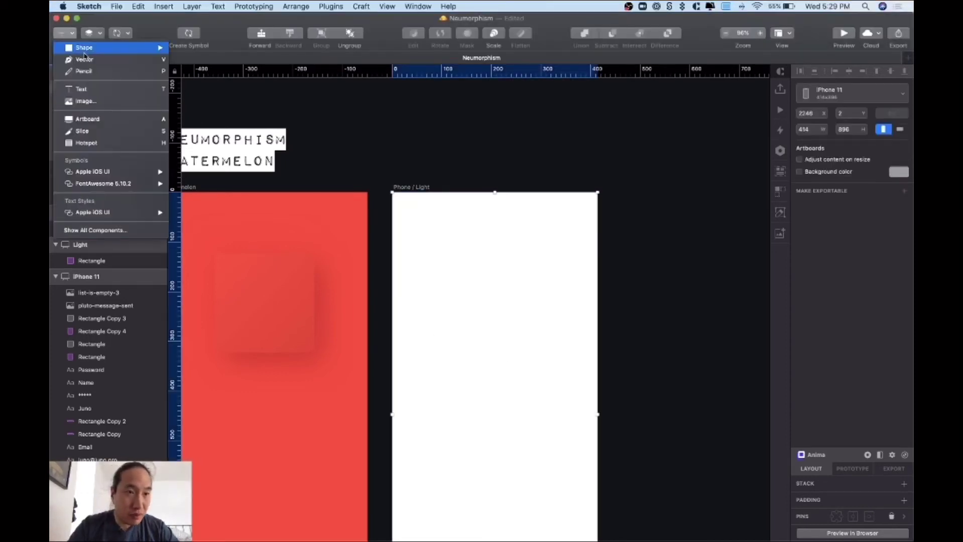
mouse_move(89, 54)
click(199, 59)
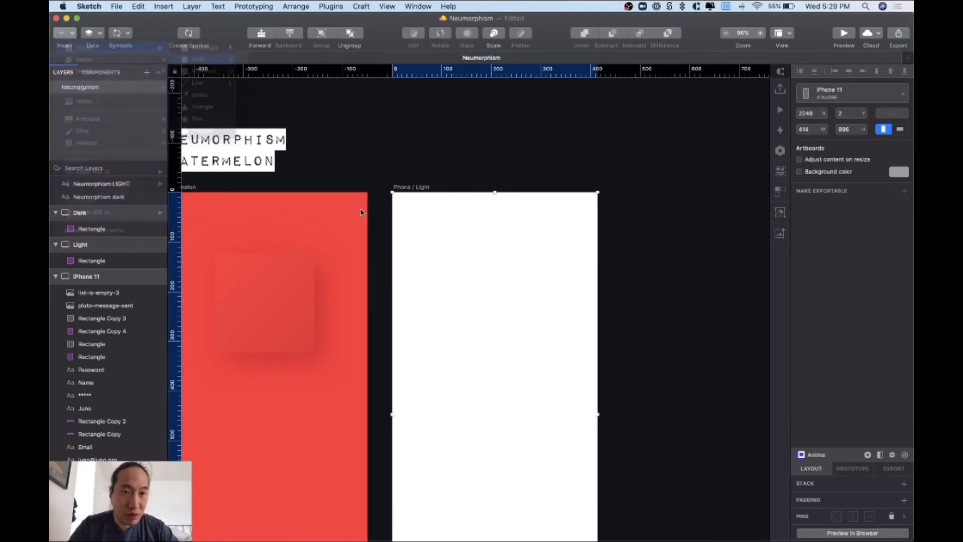
drag(425, 330, 458, 370)
click(443, 354)
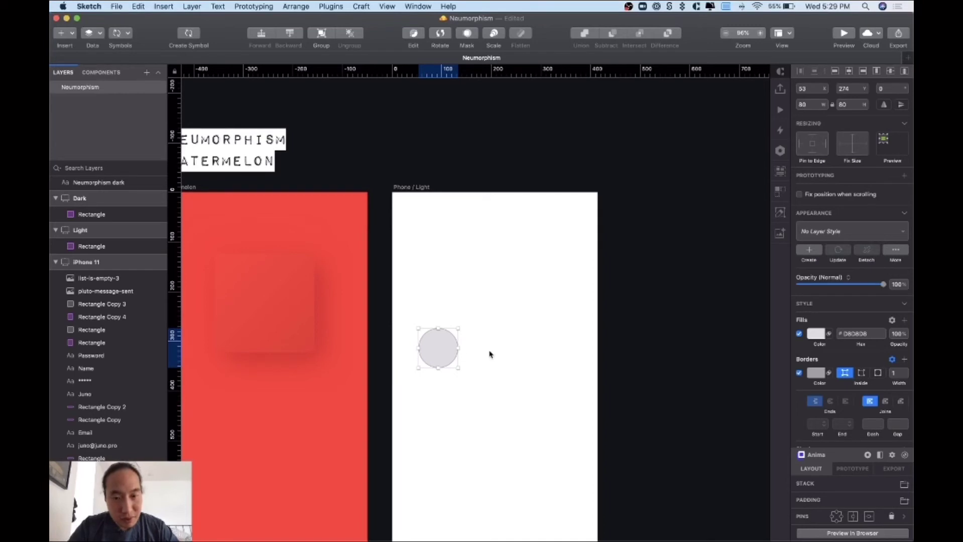
key(super+d)
drag(483, 355, 495, 356)
key(super+d)
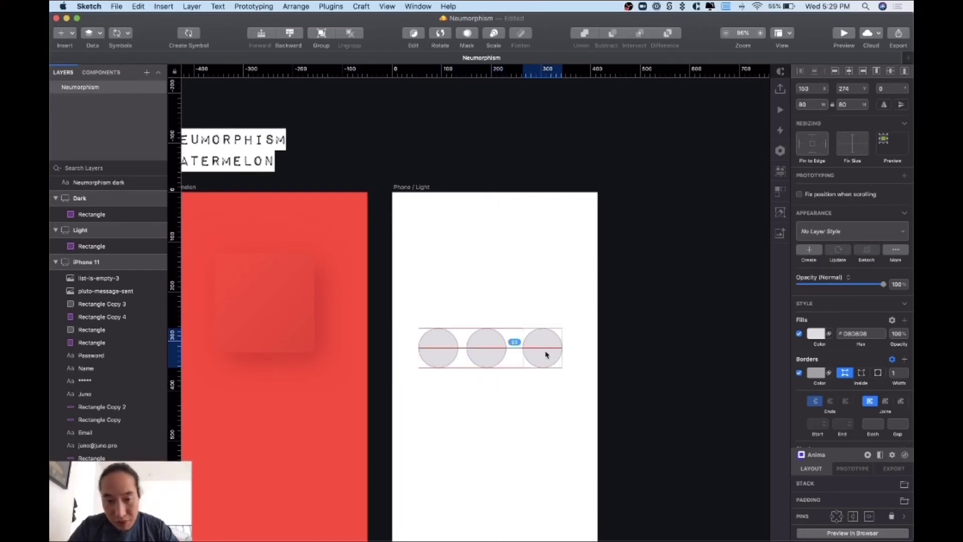
click(482, 352)
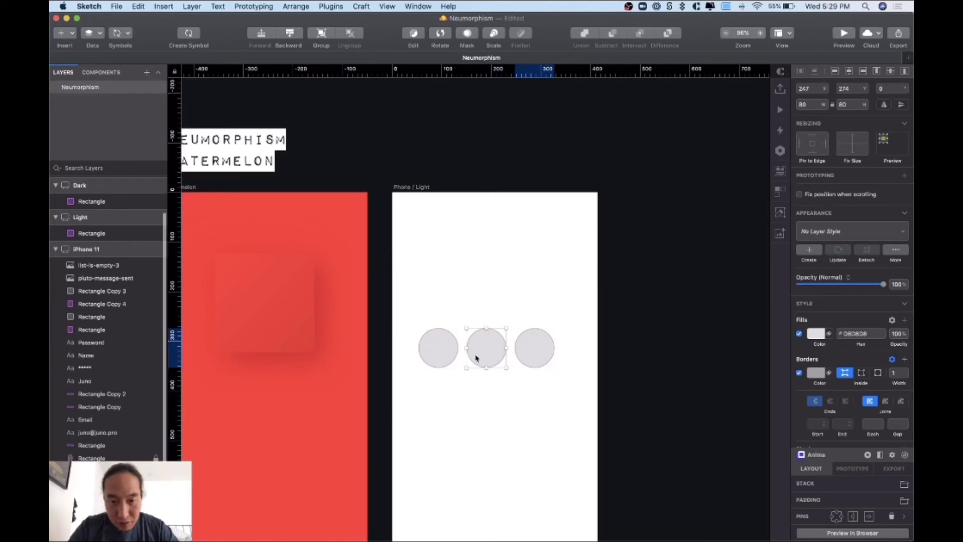
key(alt)
drag(540, 354, 539, 353)
- Copy the row downward 16 px apart and centre the circle grid on the artboard
drag(550, 390, 439, 403)
click(578, 435)
scroll(578, 436, down, 2)
scroll(579, 435, left, 1)
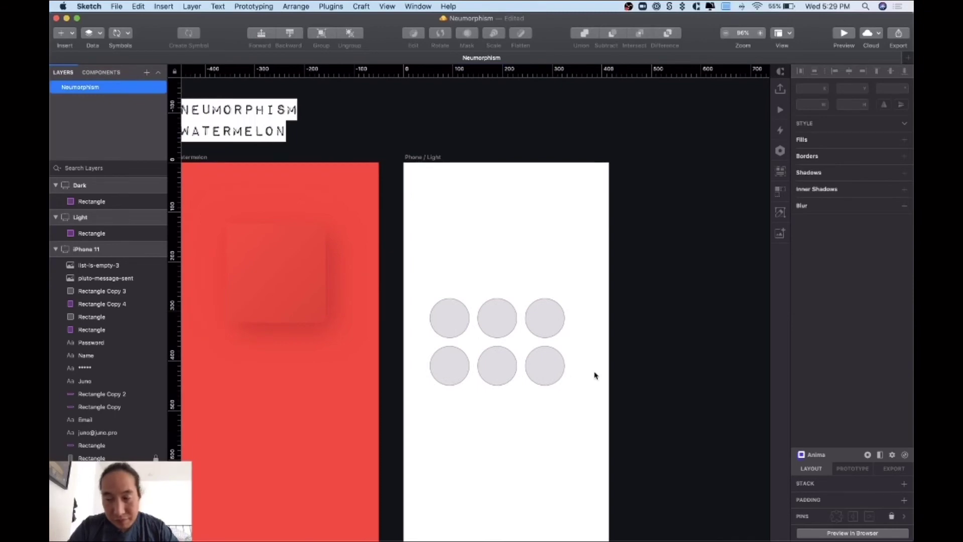
drag(595, 376, 458, 327)
click(589, 418)
drag(589, 416, 467, 425)
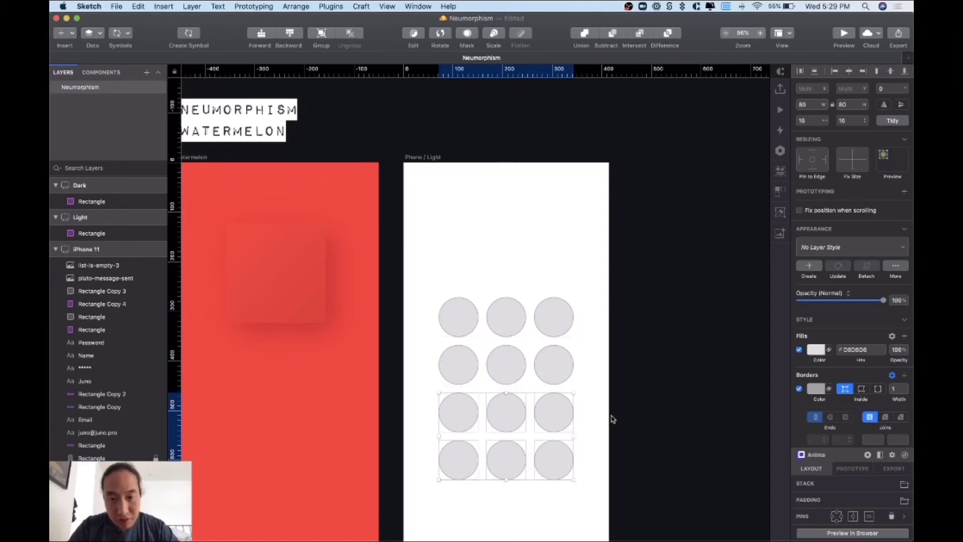
click(612, 420)
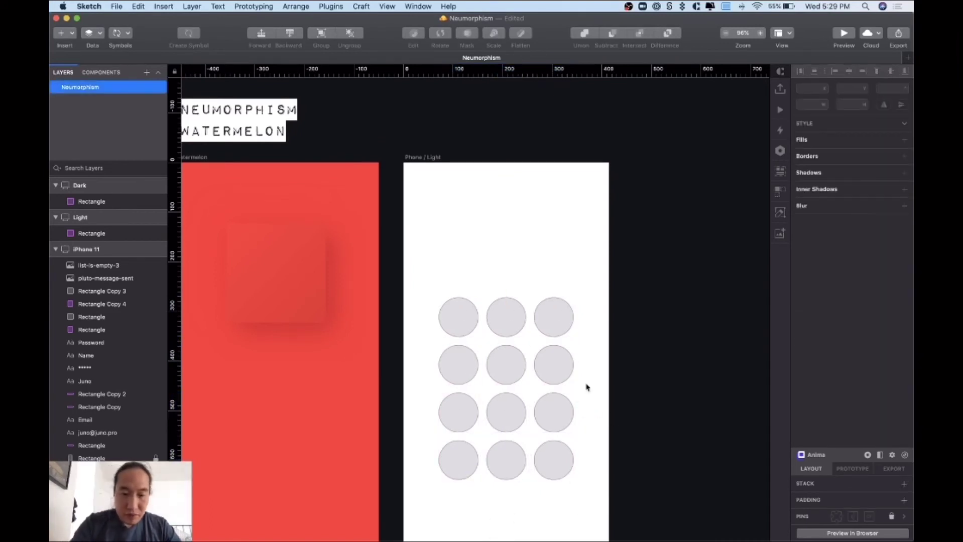
- Add a text label '1' inside the top-left circle
key(t)
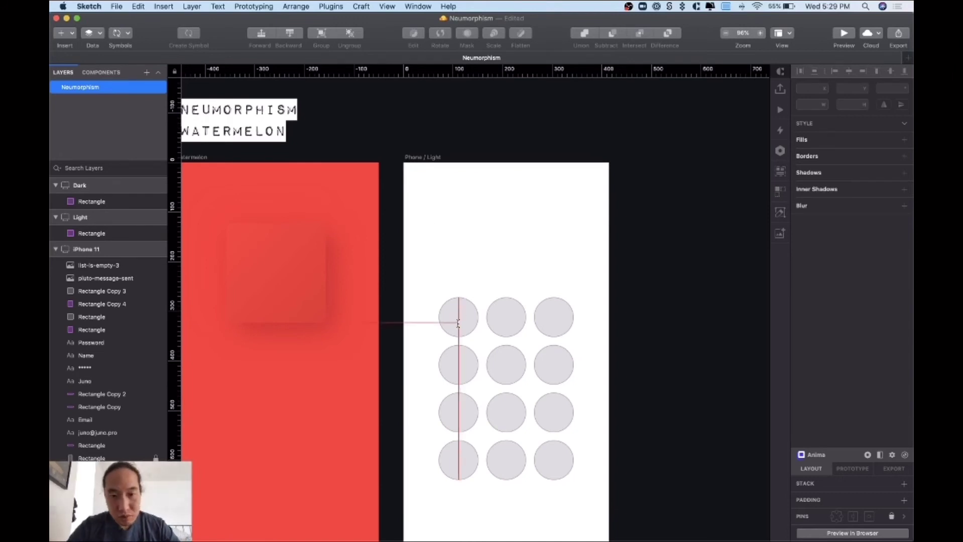
click(458, 316)
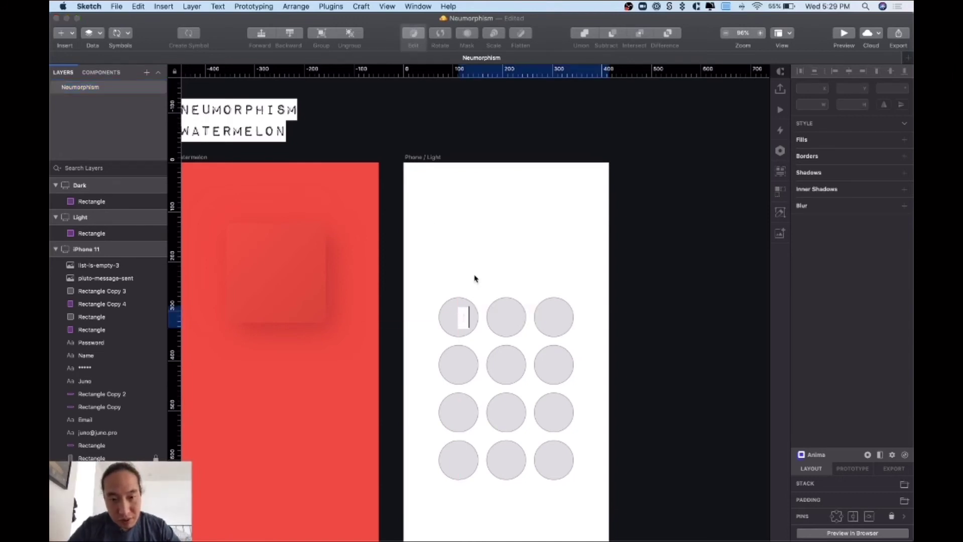
text(1)
key(Escape)
drag(460, 318, 458, 324)
- Make the label Roboto, centre-aligned, colour 525252, and copy it into the second circle
click(803, 318)
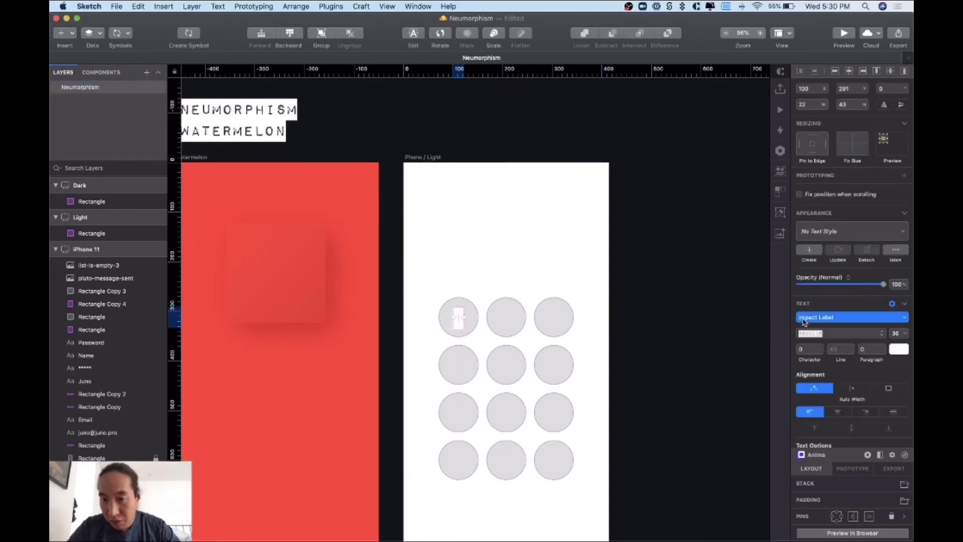
text(robo)
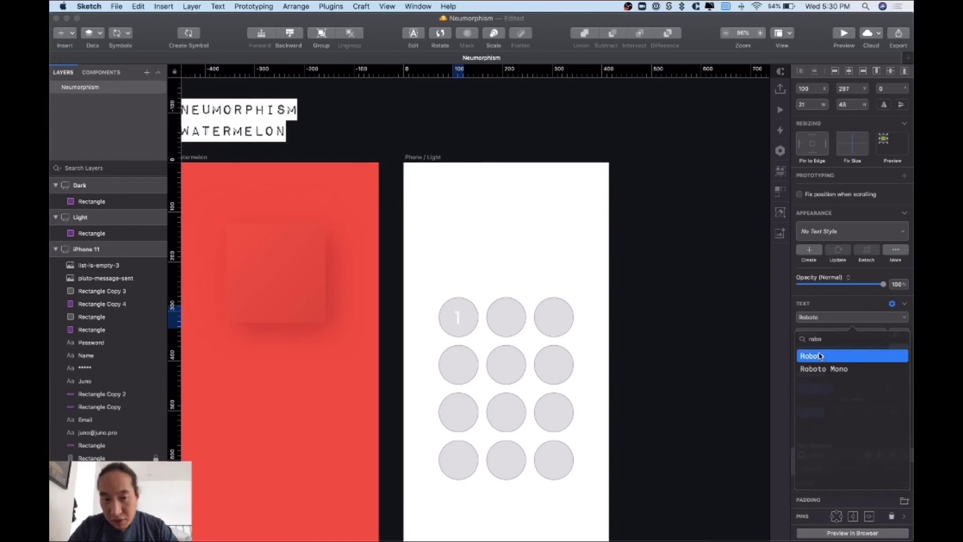
click(720, 337)
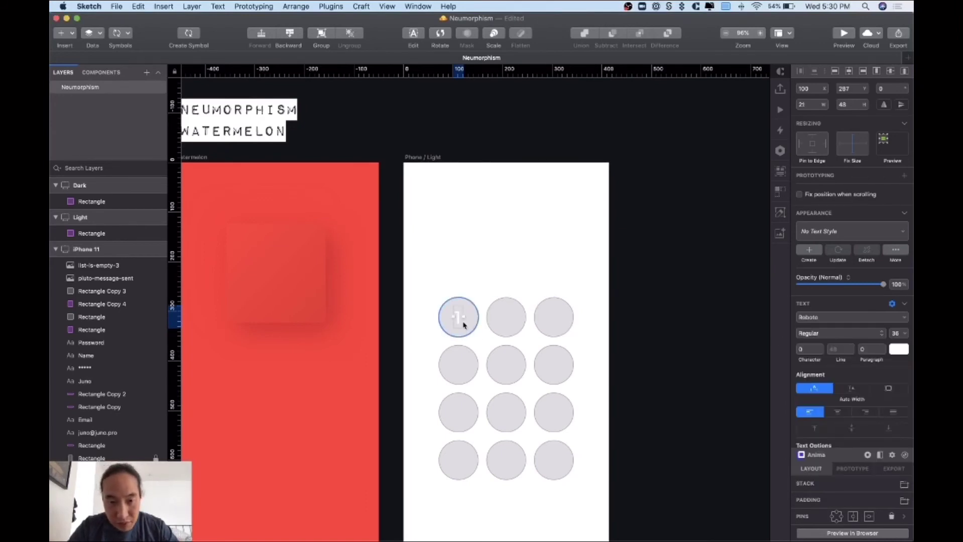
click(836, 412)
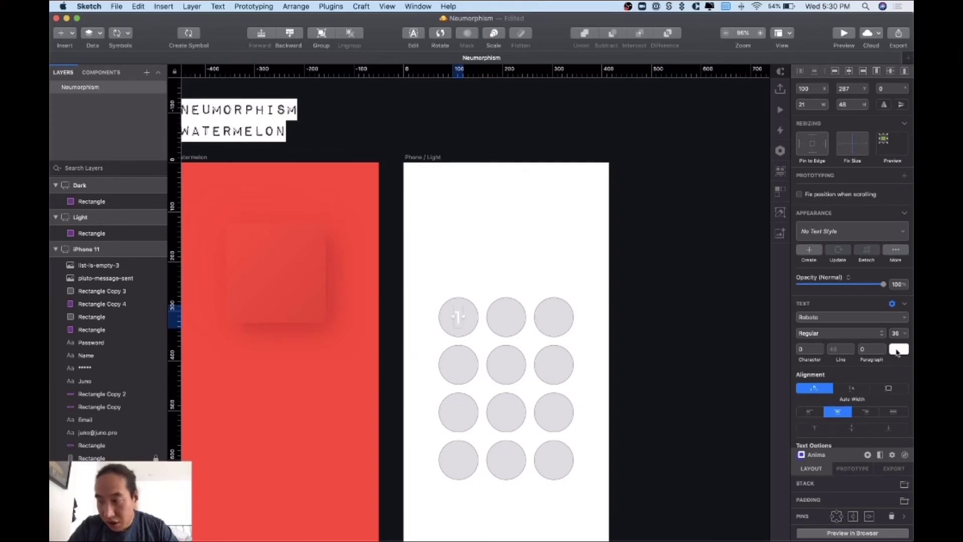
click(898, 350)
drag(829, 431, 789, 429)
click(657, 402)
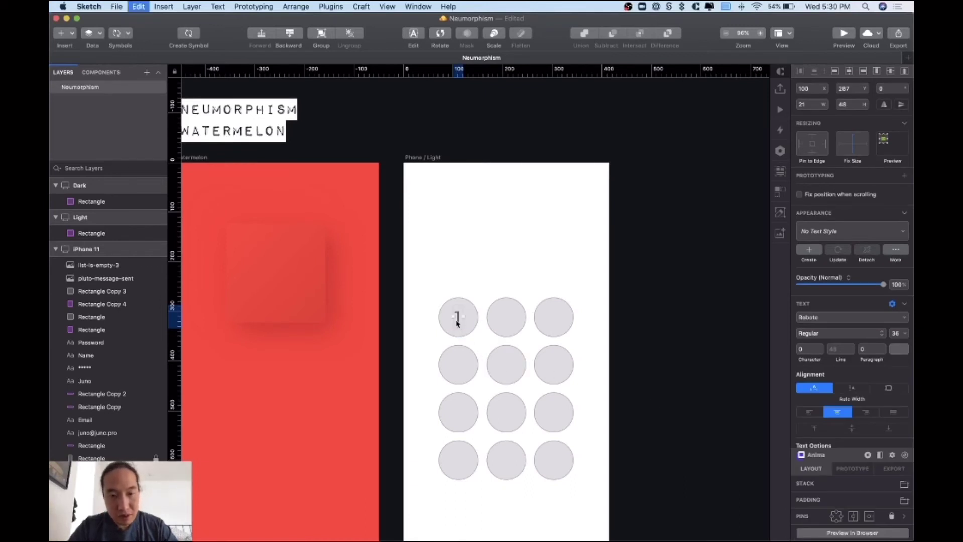
drag(457, 323, 553, 324)
- Change the copied labels to 2 and 3, then duplicate the 1-2-3 row downward
key(Return)
text(2)
key(Escape)
key(Return)
text(3)
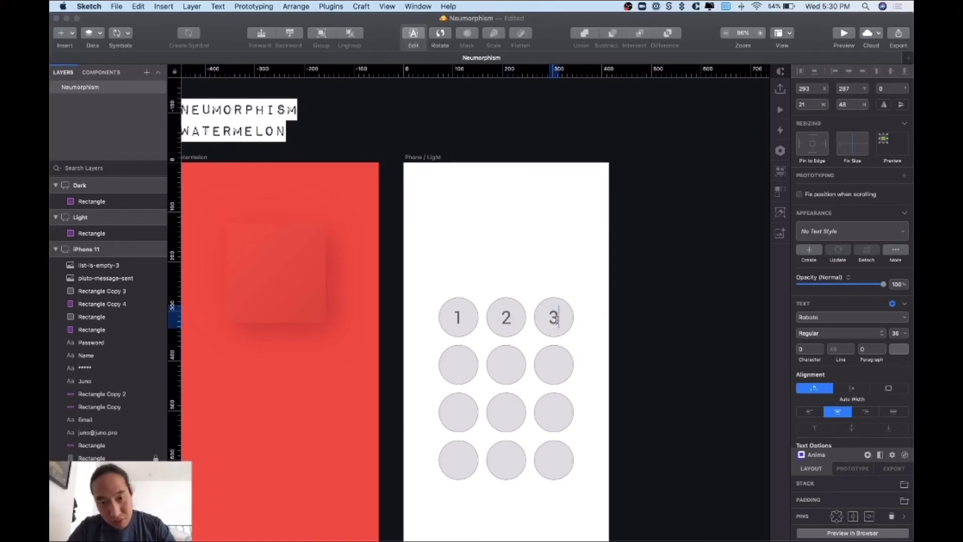
key(Escape)
click(555, 322)
shift+click(506, 322)
shift+click(458, 321)
key(super+d)
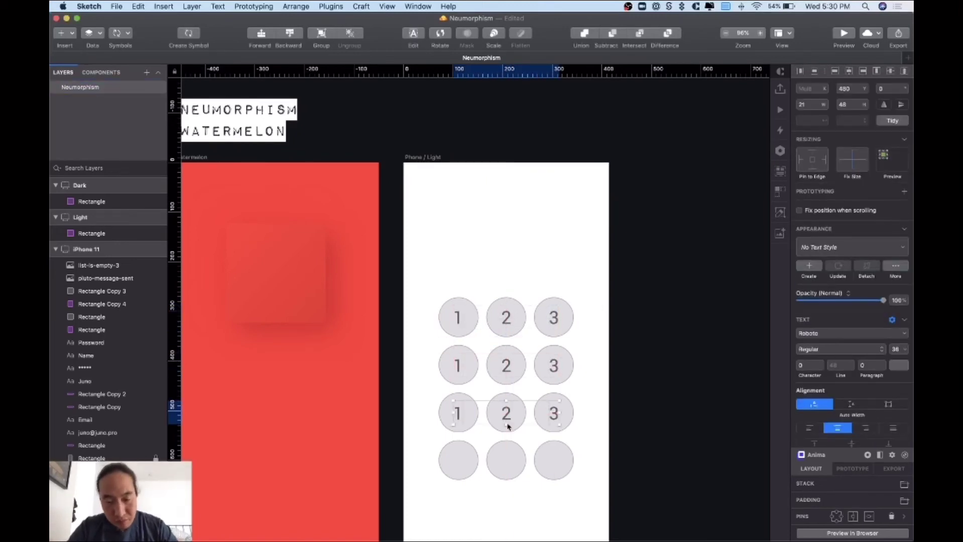
key(super+d)
- Retype the copied labels as 4, 5, 6, 7, 8, 9, *, 0 and #
double_click(454, 364)
text(4)
double_click(506, 366)
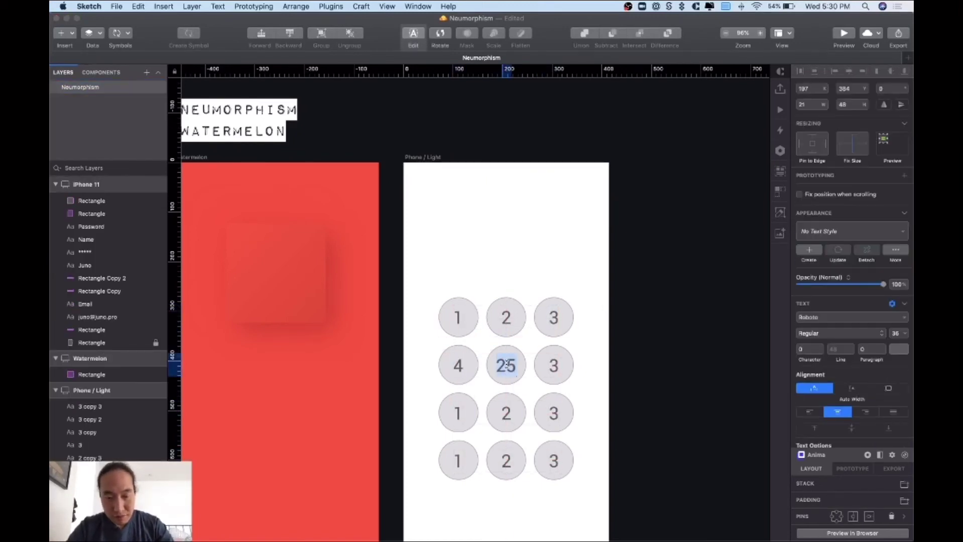
text(5)
double_click(554, 366)
text(6)
double_click(457, 413)
text(7)
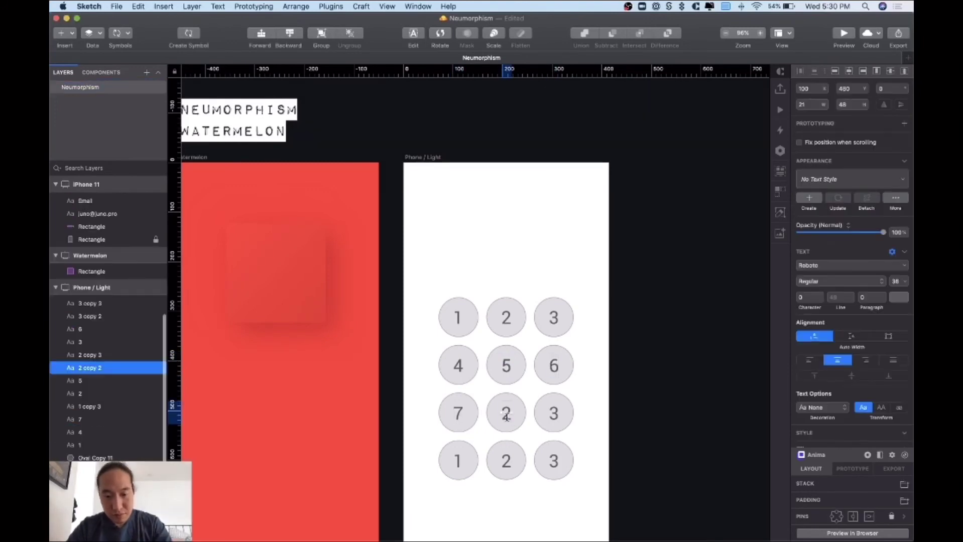
double_click(507, 413)
text(8)
double_click(552, 413)
text(9)
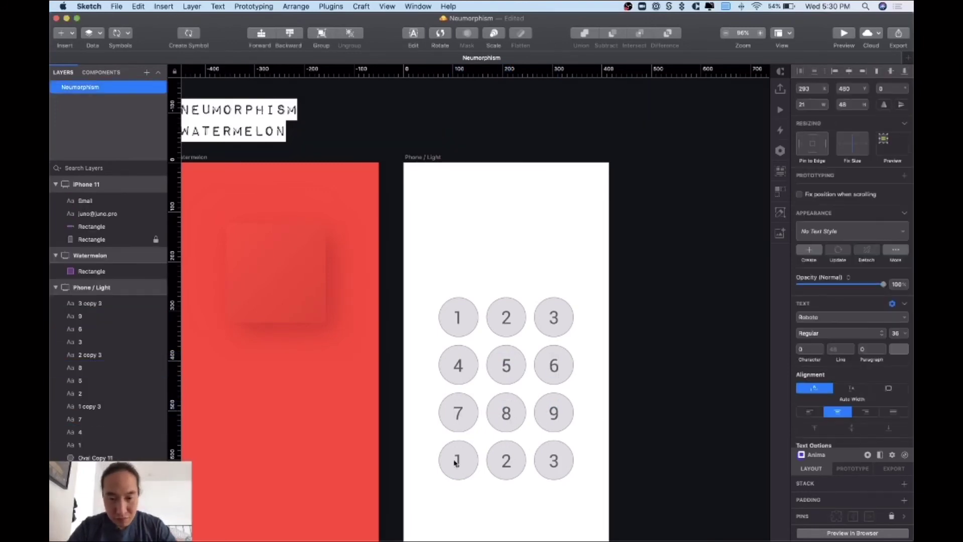
double_click(458, 461)
text(*)
double_click(506, 461)
text(0)
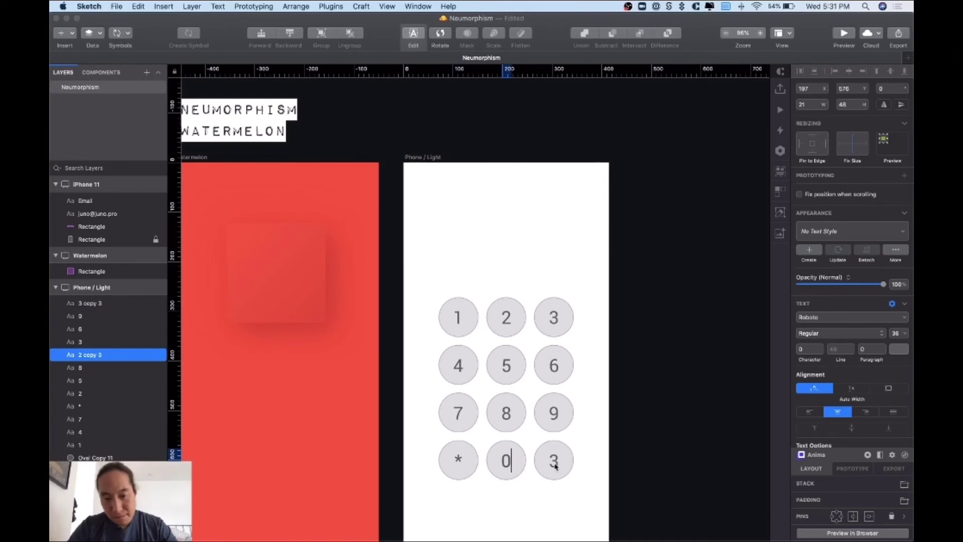
double_click(554, 461)
text(#)
- Group all twelve digit labels and name the group 'Numbers'
click(545, 397)
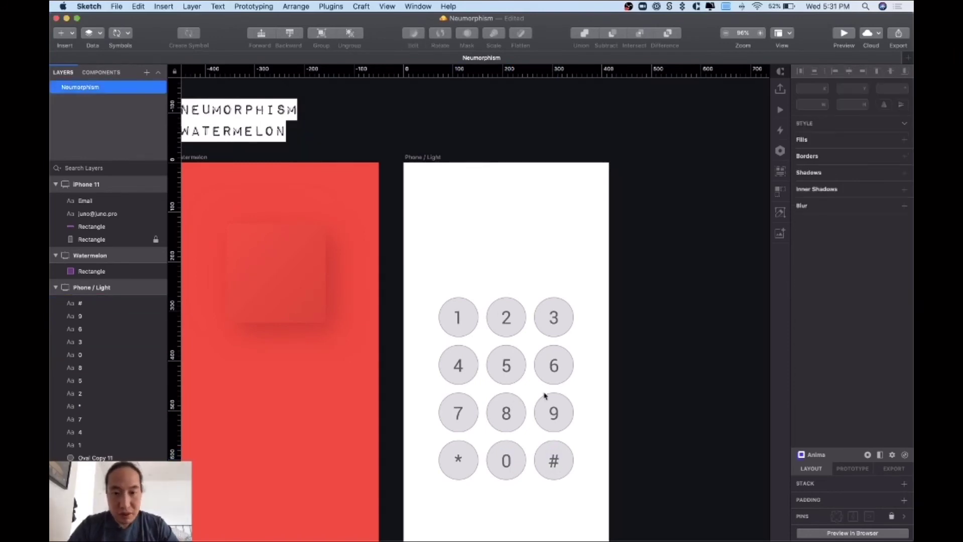
click(89, 304)
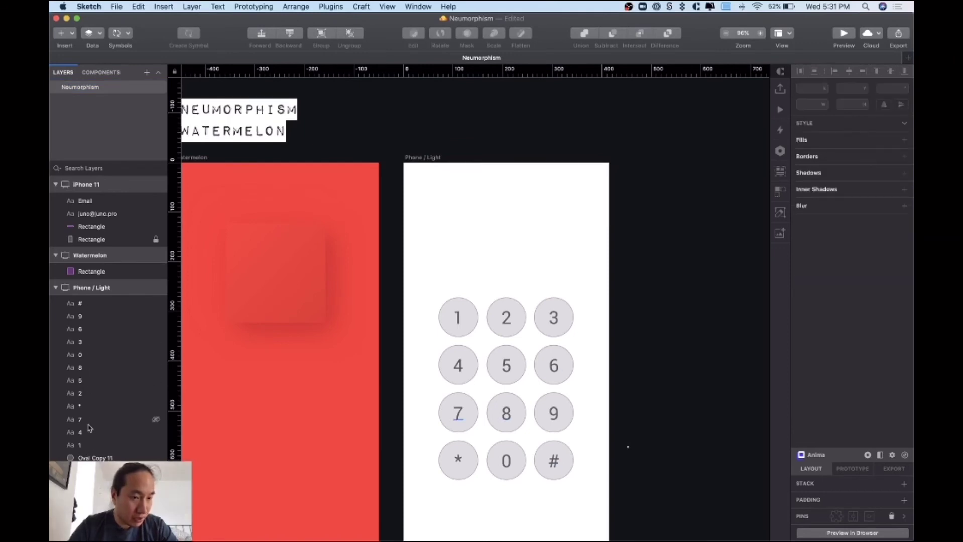
click(83, 445)
shift+click(87, 305)
key(super+g)
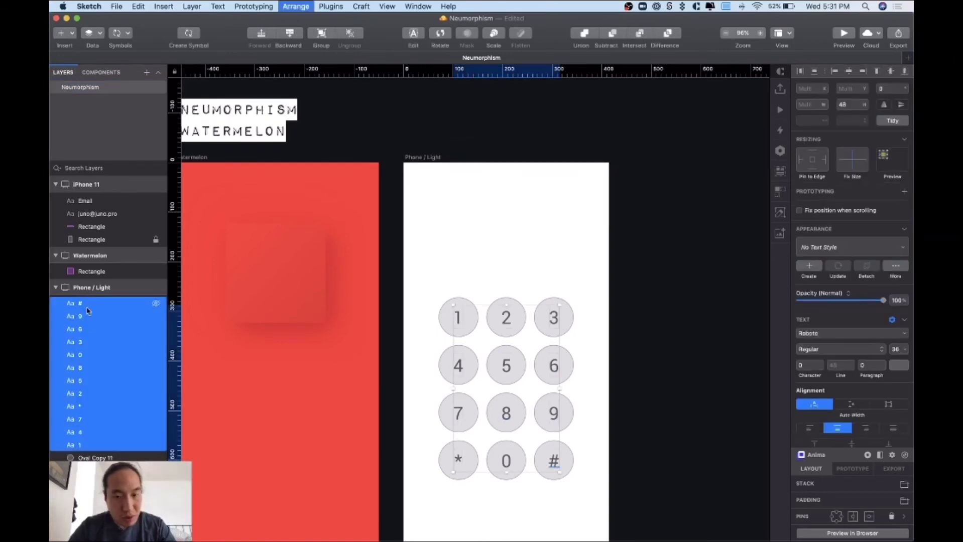
double_click(87, 382)
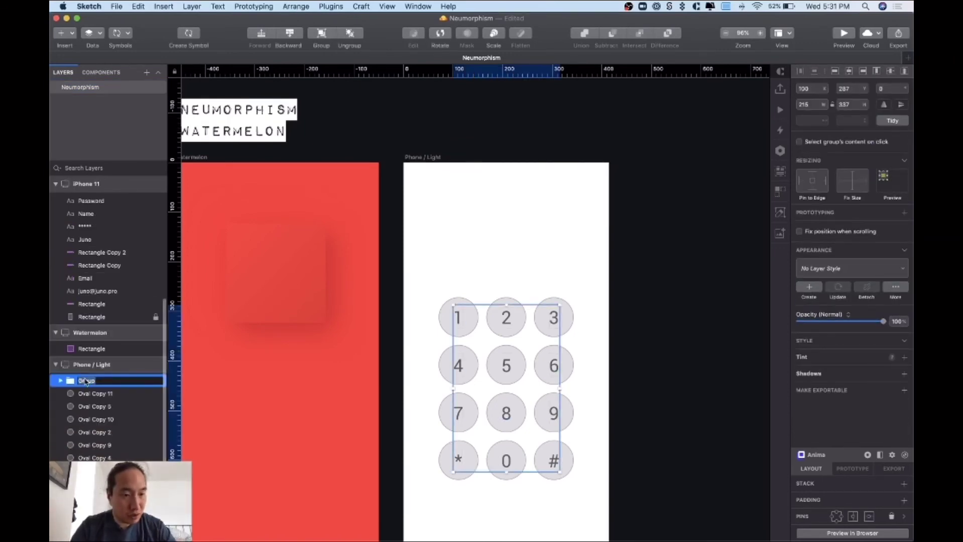
text(Numbers)
key(Return)
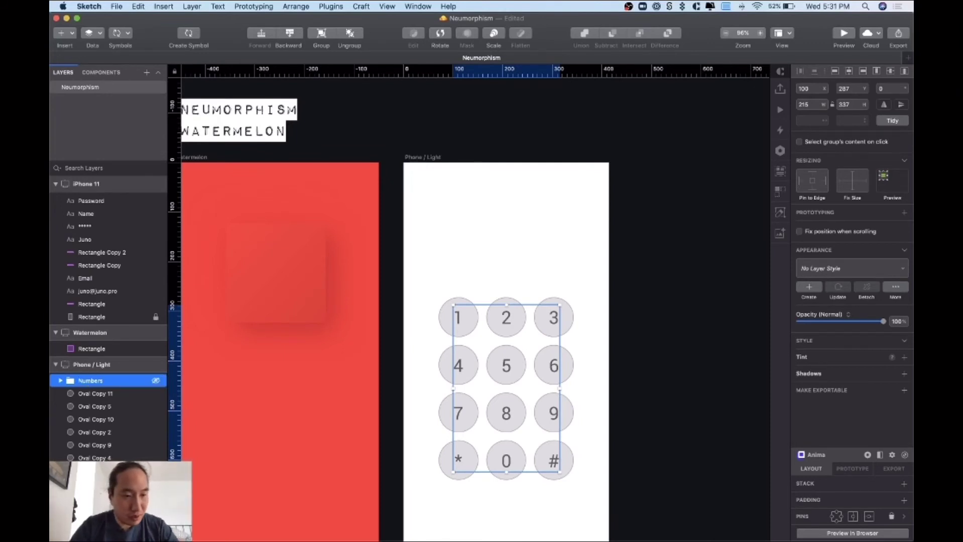
click(595, 330)
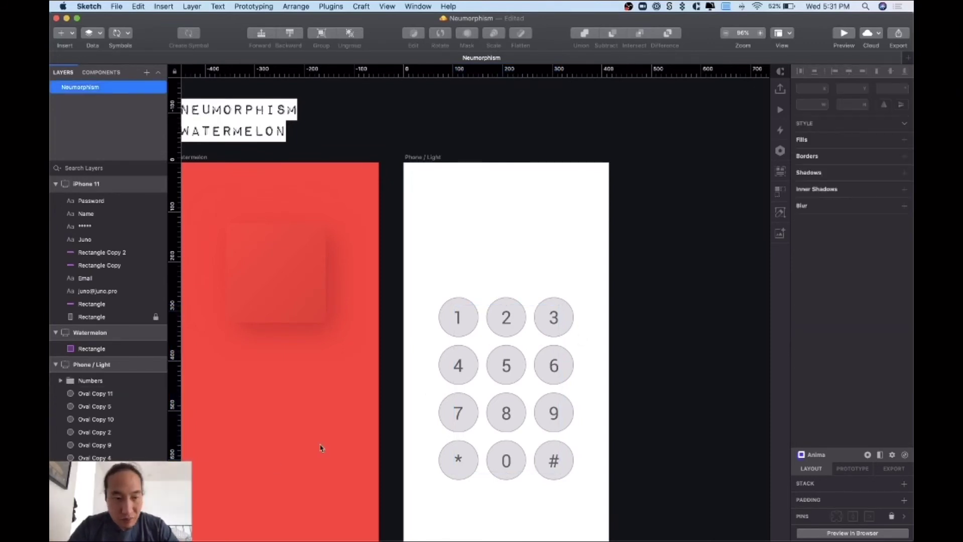
- Apply the This Document > Neumorphism > Light layer style to all twelve keypad circles
click(94, 394)
scroll(108, 447, down, 3)
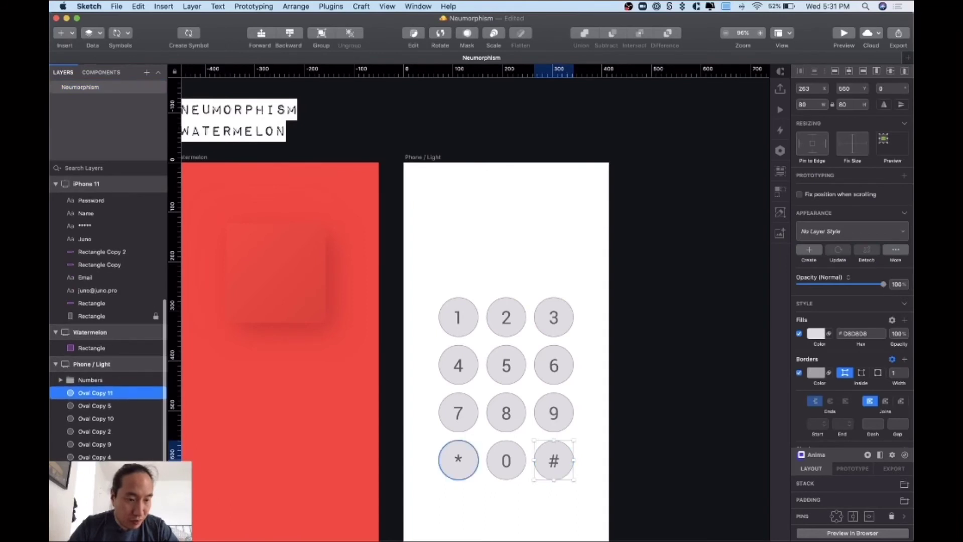
shift+click(100, 536)
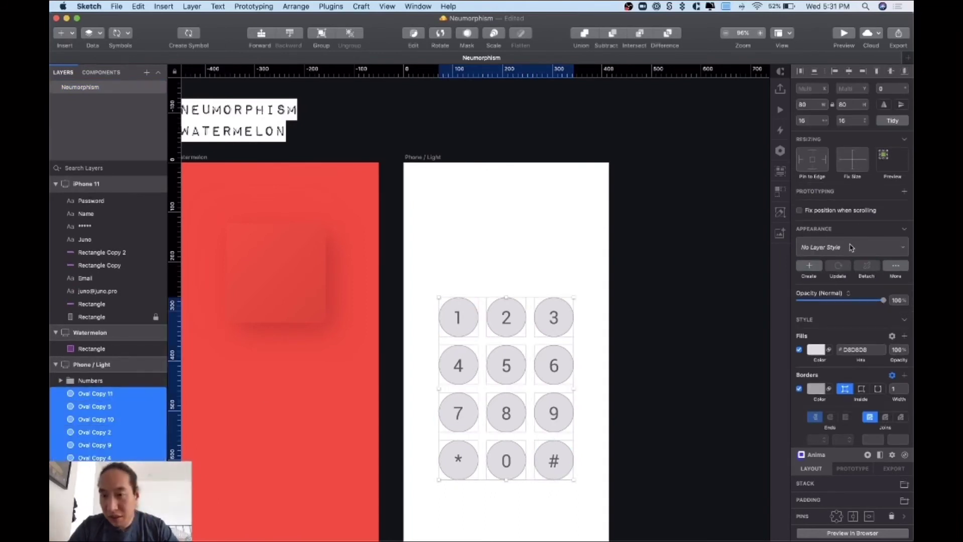
click(849, 246)
mouse_move(837, 282)
mouse_move(744, 280)
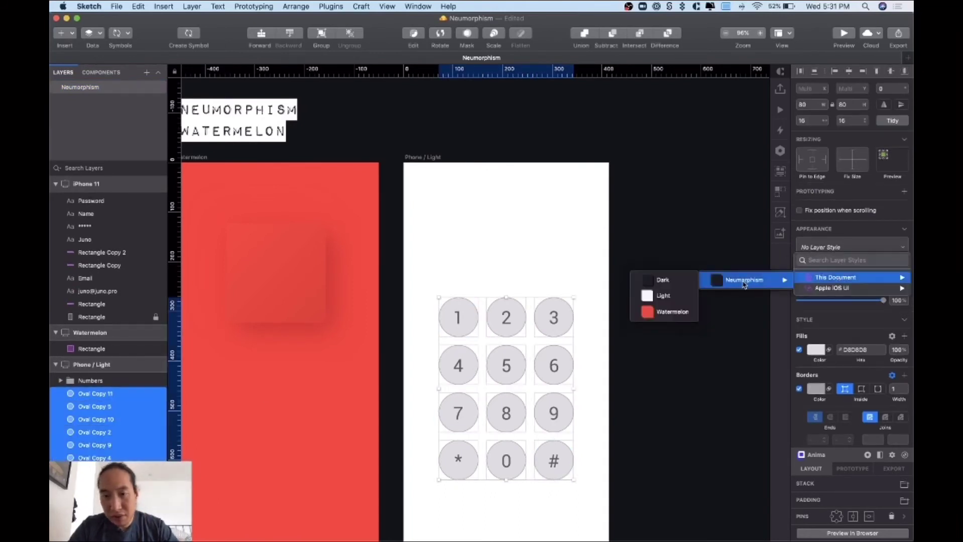
click(665, 295)
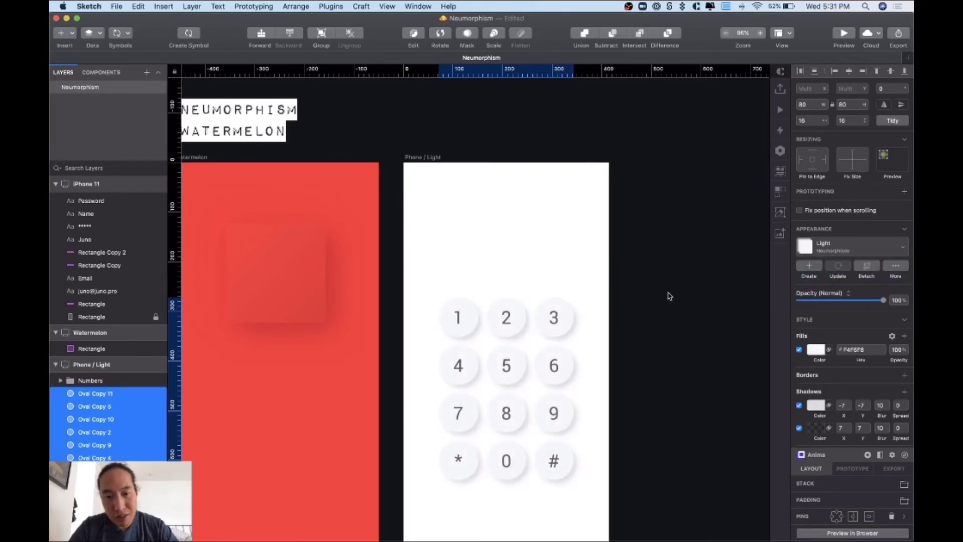
click(670, 296)
scroll(669, 296, right, 8)
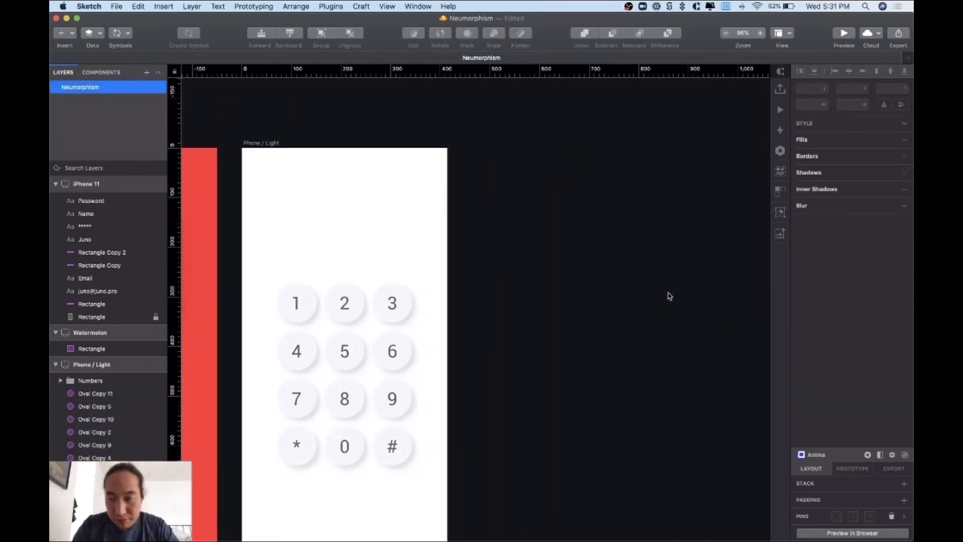
key(super+minus)
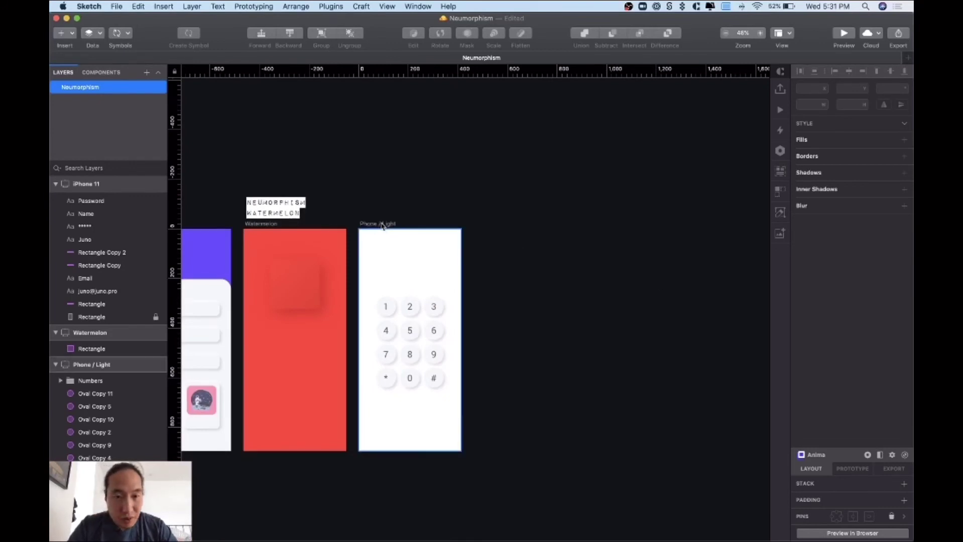
click(381, 224)
- Duplicate the Phone / Light artboard and name the copy 'Phone / Dark'
key(super+d)
drag(485, 227, 484, 227)
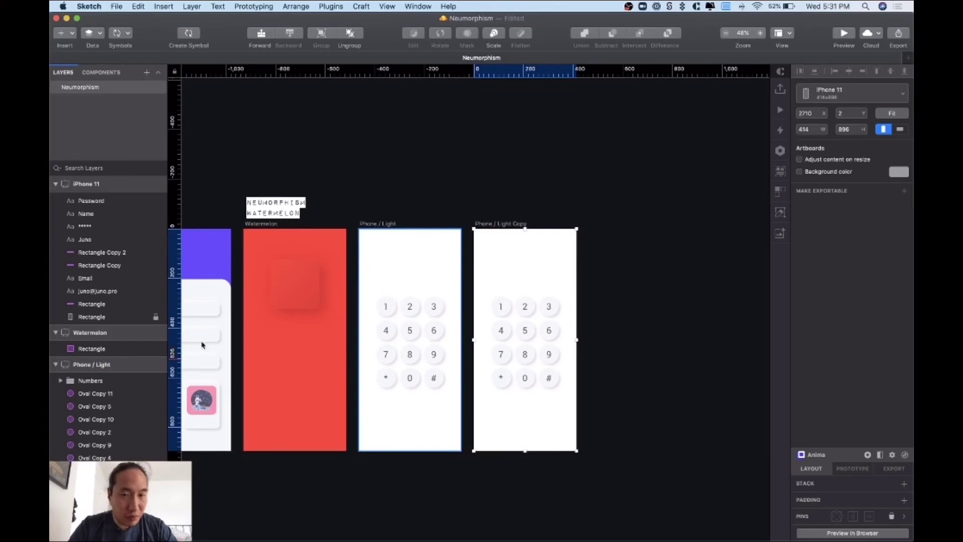
click(481, 188)
click(502, 225)
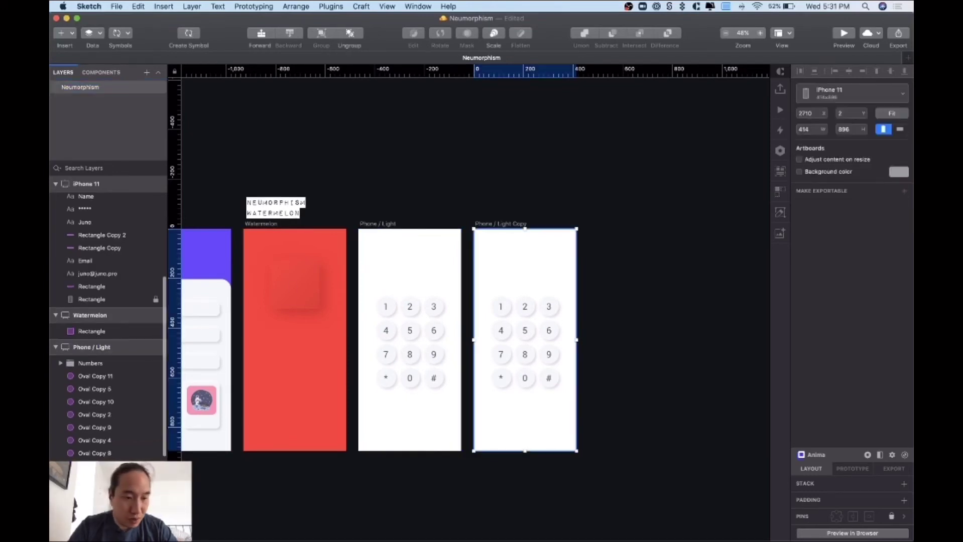
scroll(166, 364, down, 2)
scroll(108, 326, down, 1)
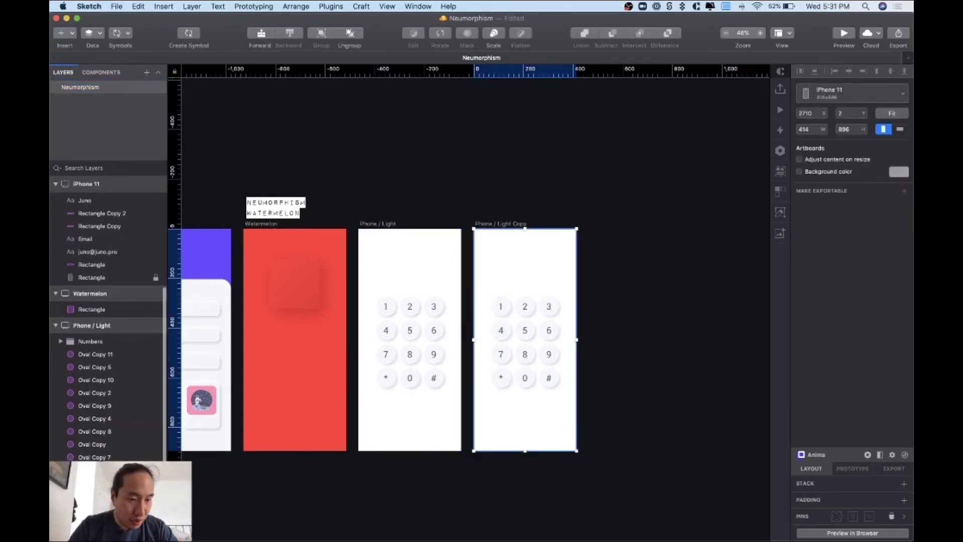
double_click(98, 512)
text(Phone / Dark)
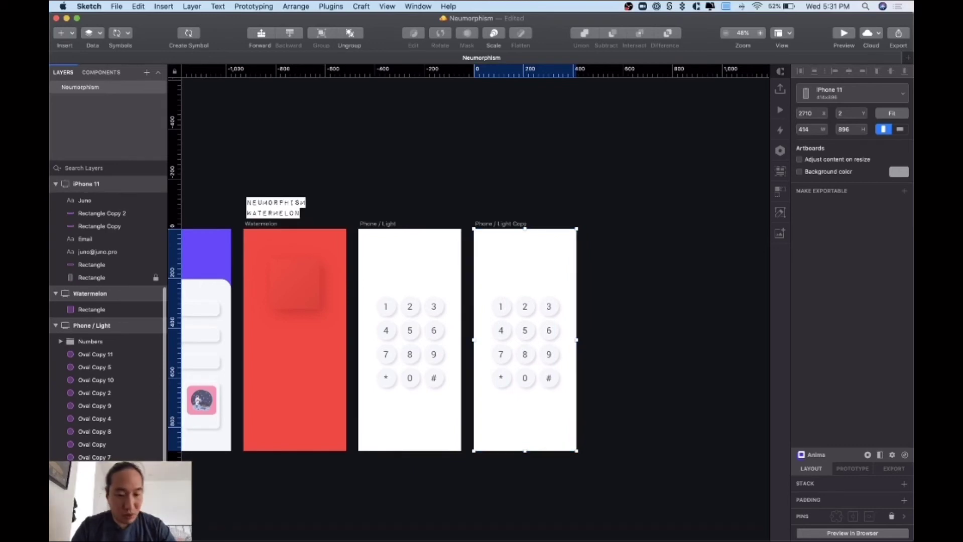
key(Return)
click(567, 396)
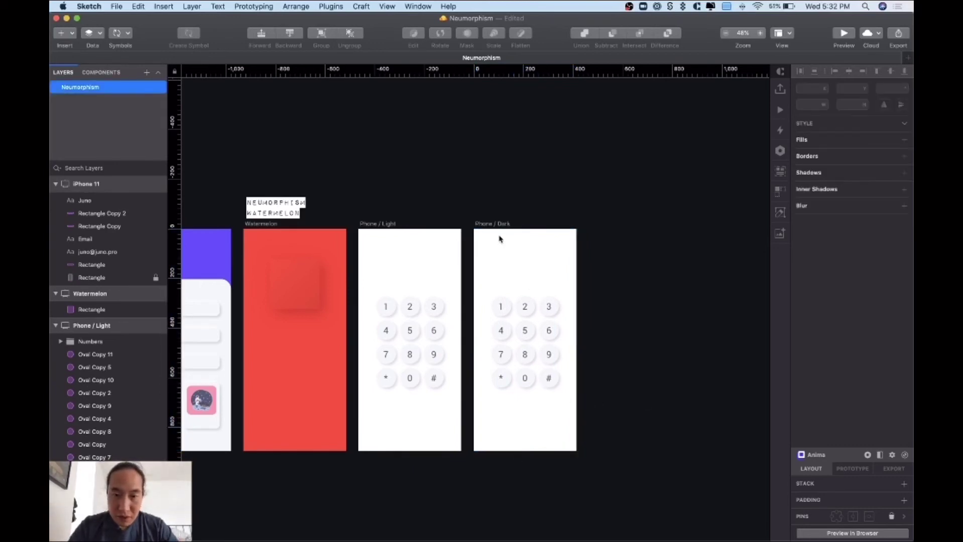
- Give Phone / Dark the same 1A1B1E background colour as the Dark artboard
scroll(415, 291, left, 10)
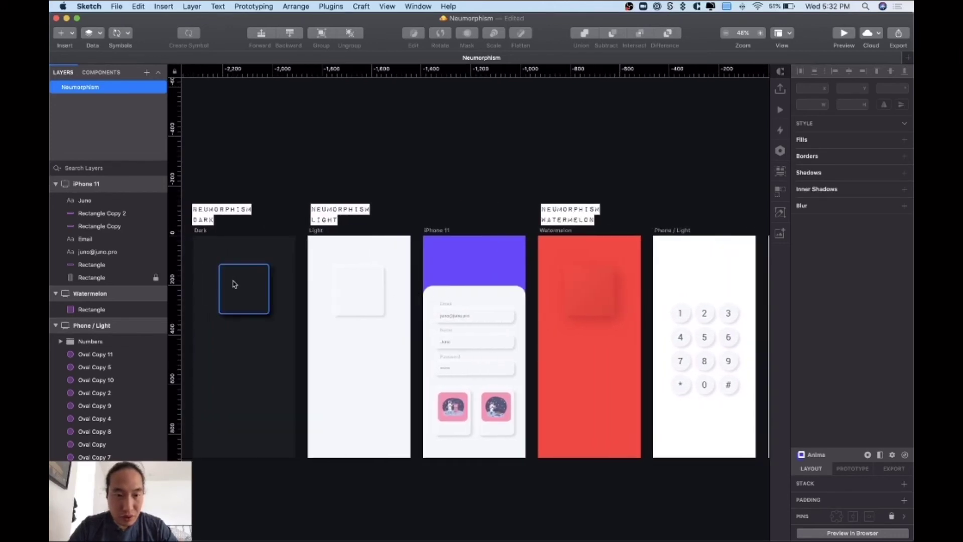
click(200, 231)
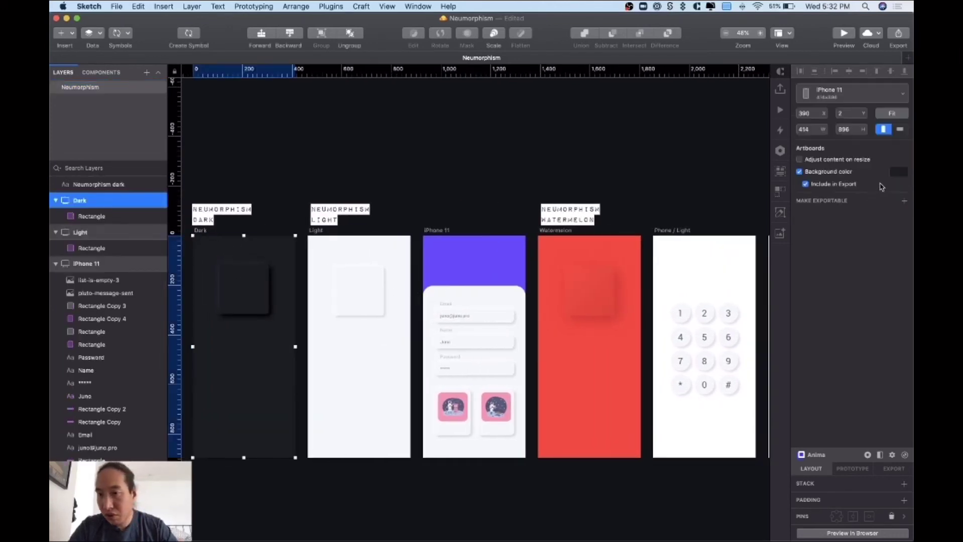
click(898, 172)
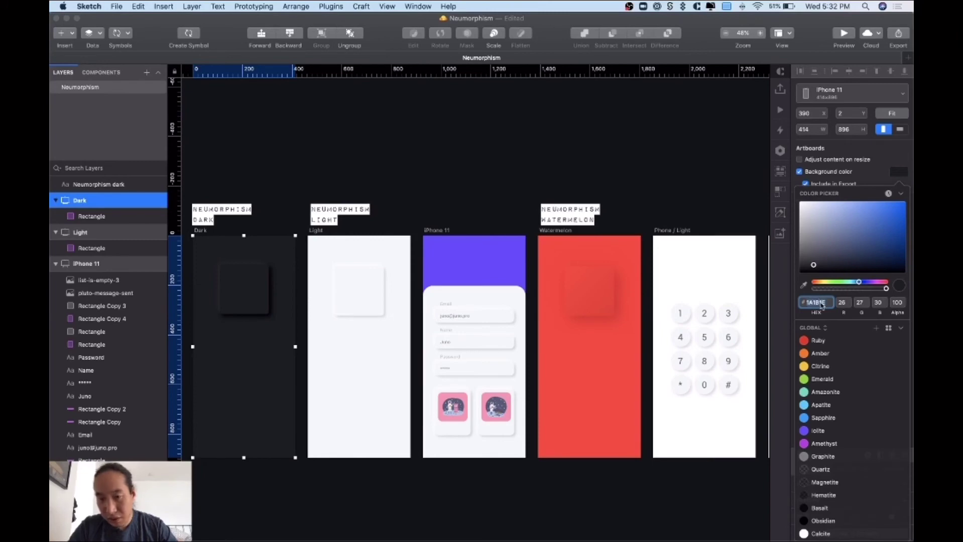
scroll(658, 226, right, 10)
click(519, 231)
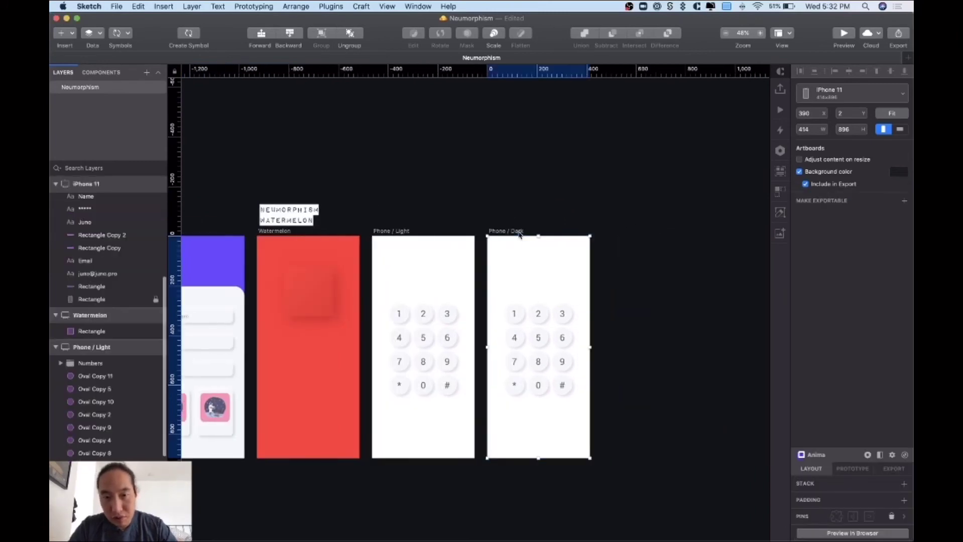
click(899, 172)
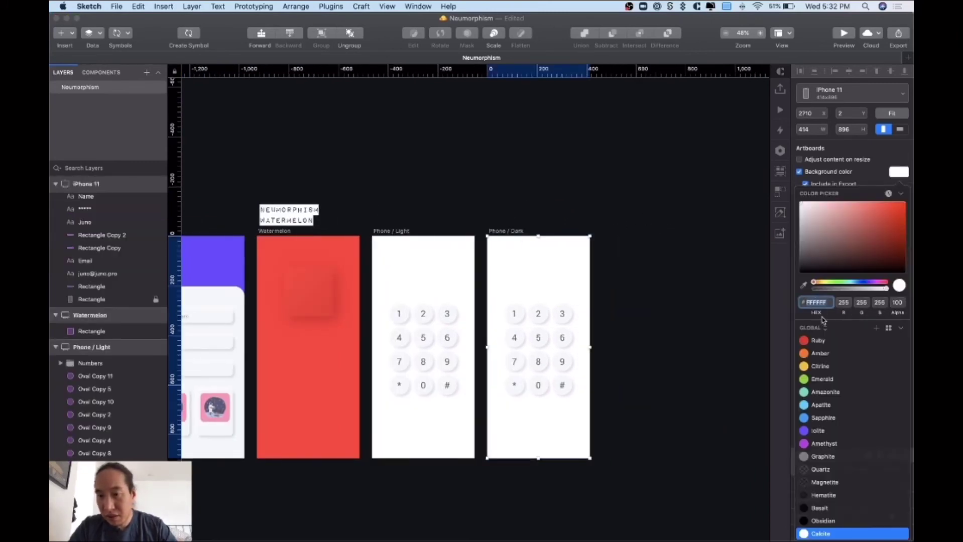
click(593, 385)
click(612, 421)
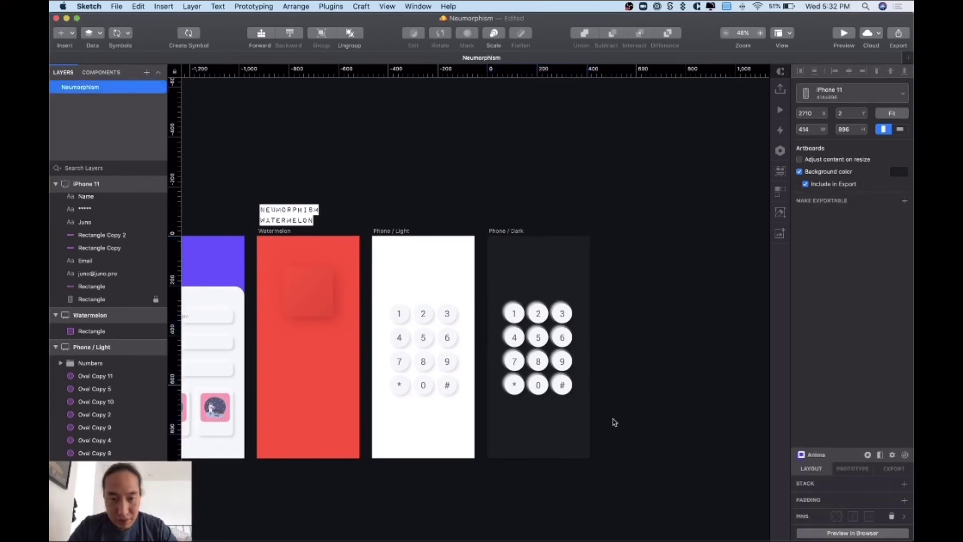
scroll(100, 362, down, 5)
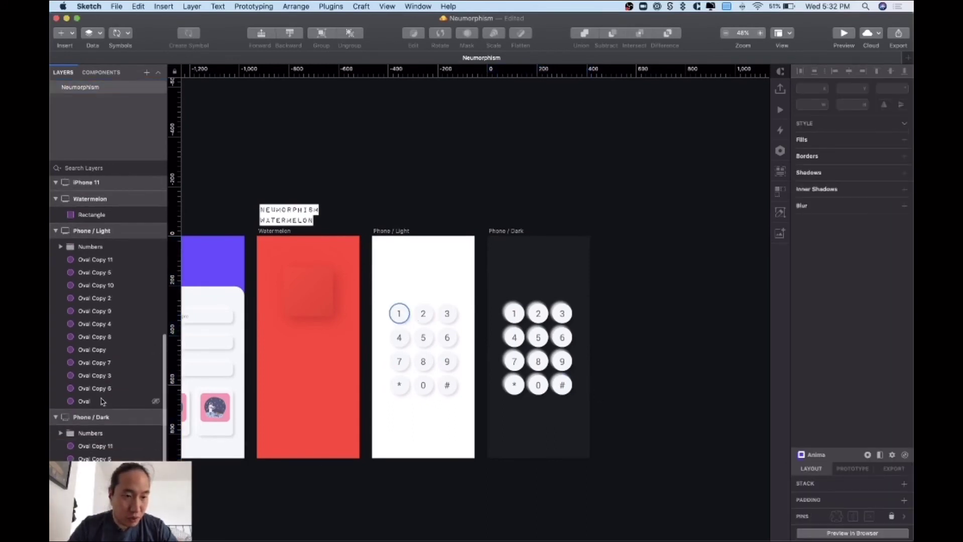
- Apply the Dark shared layer style to all the dark keypad's button ovals
click(96, 402)
shift+click(108, 259)
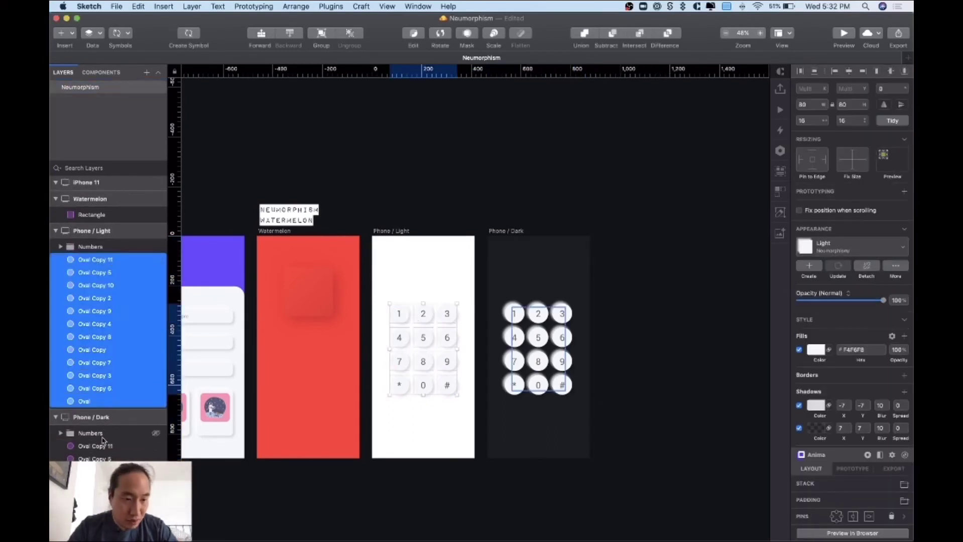
click(562, 384)
scroll(107, 451, down, 2)
shift+click(103, 535)
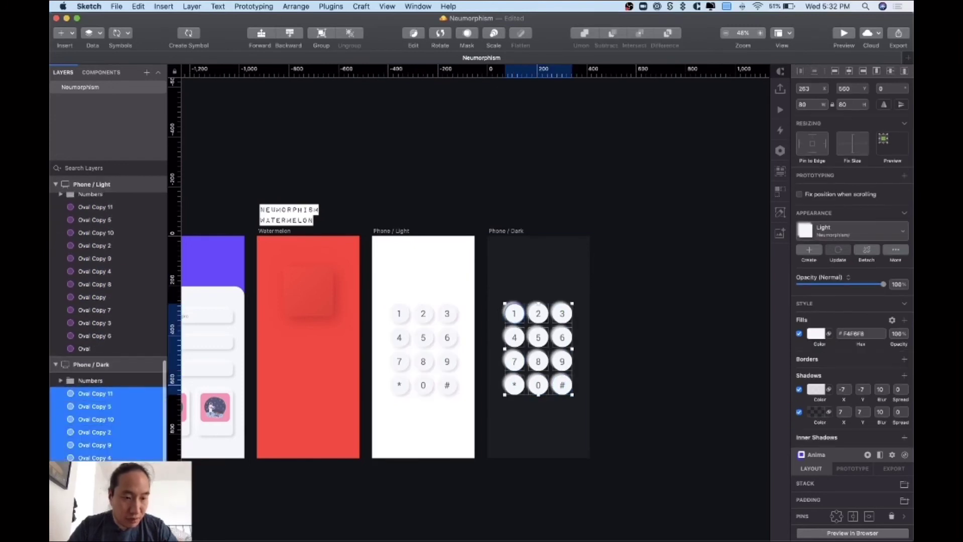
click(859, 240)
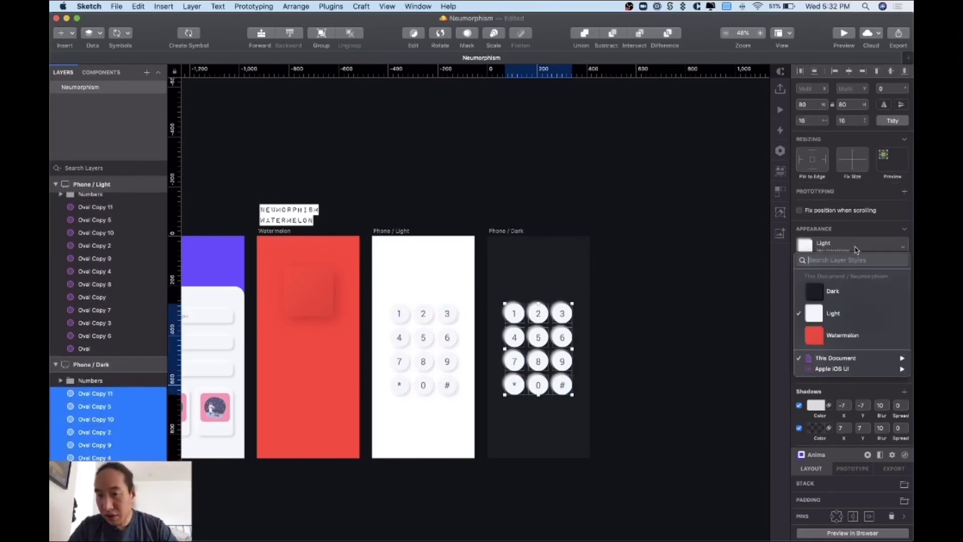
key(Escape)
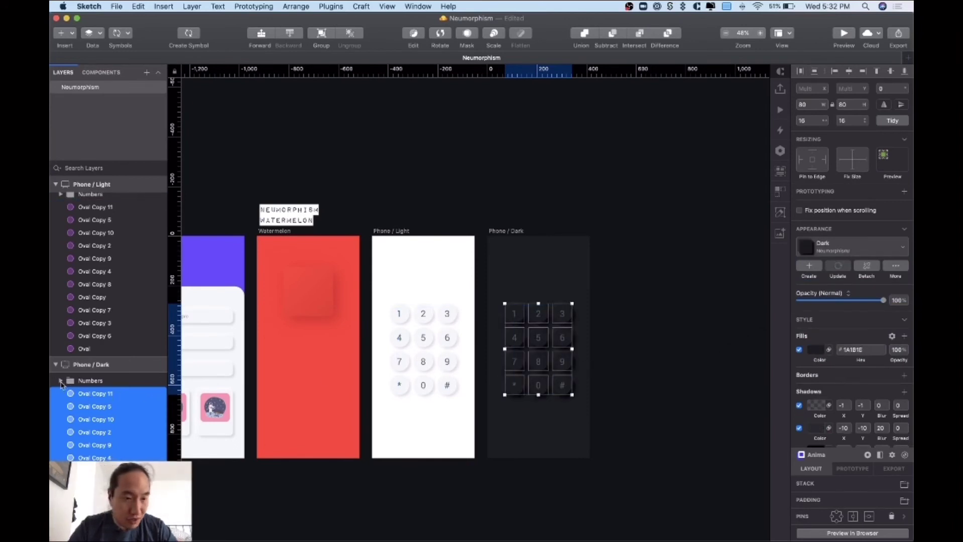
- Set all twelve digit text layers to the light colour E6E6E6
click(61, 381)
click(89, 393)
scroll(100, 351, down, 5)
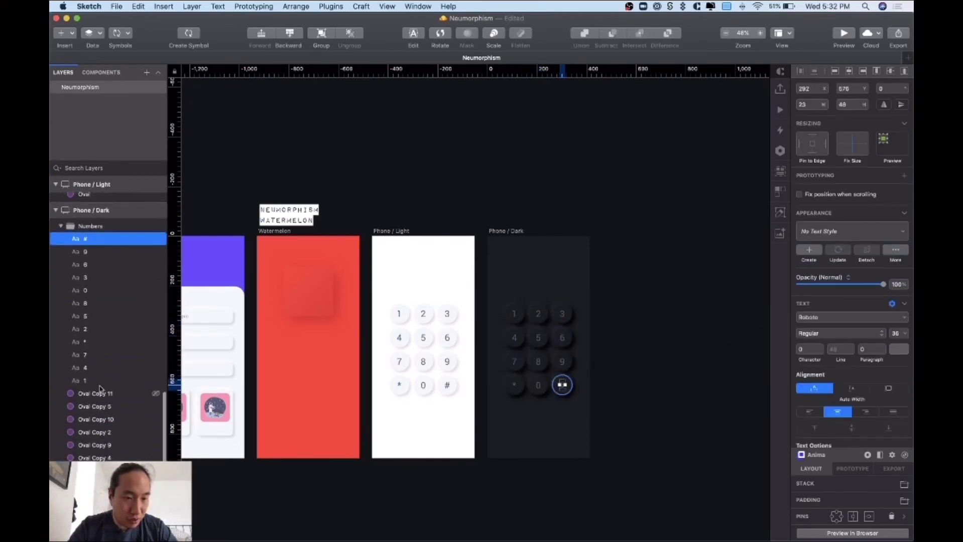
shift+click(98, 380)
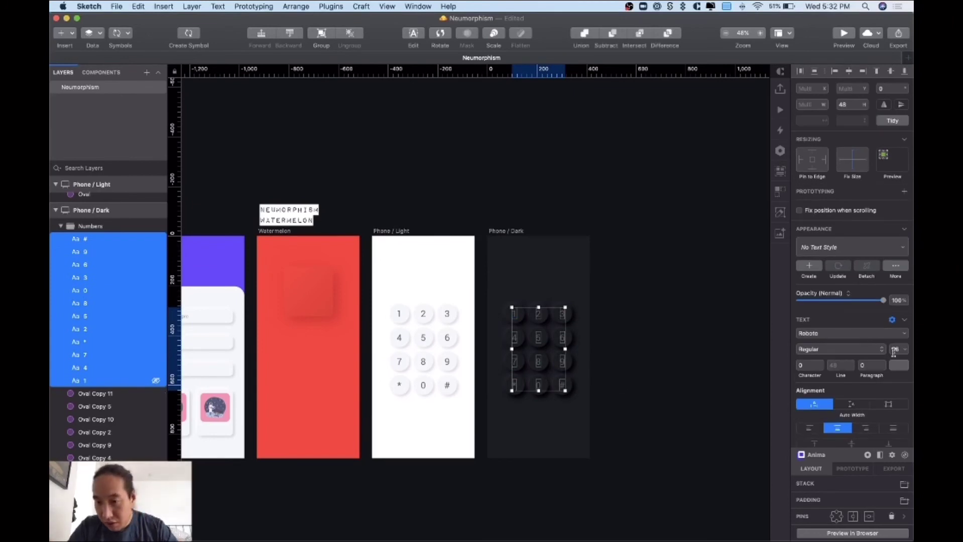
click(899, 367)
drag(806, 398, 791, 385)
click(669, 400)
click(669, 400)
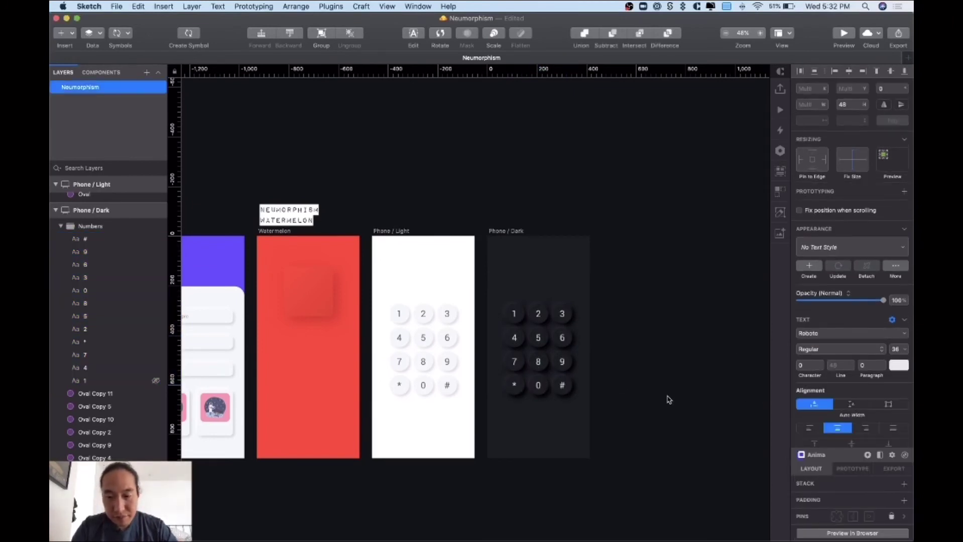
- Duplicate the Phone / Dark artboard to its right
key(super+plus)
scroll(669, 400, right, 3)
scroll(707, 389, right, 5)
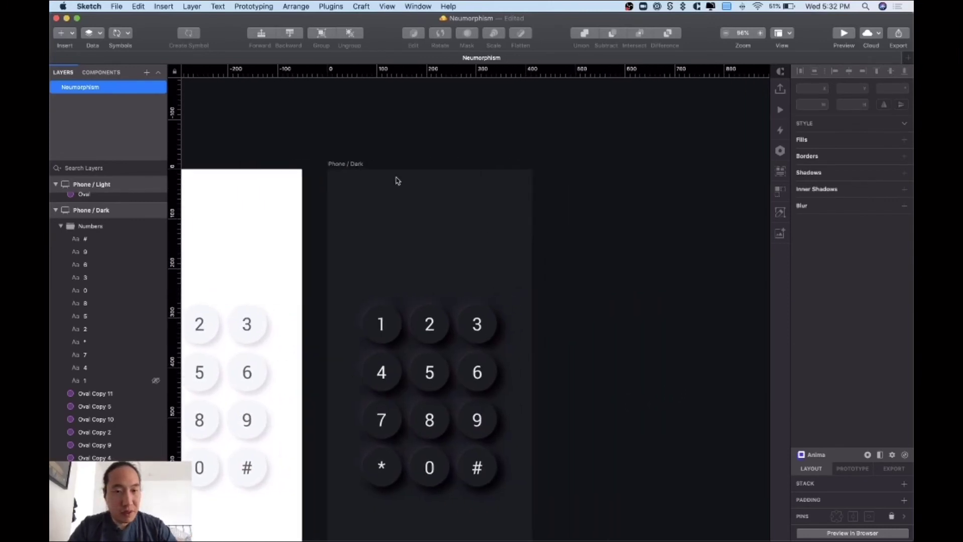
click(340, 169)
drag(340, 170, 599, 189)
- Position the copied artboard beside Phone / Dark and rename it 'Phone / Watermelon'
key(super+z)
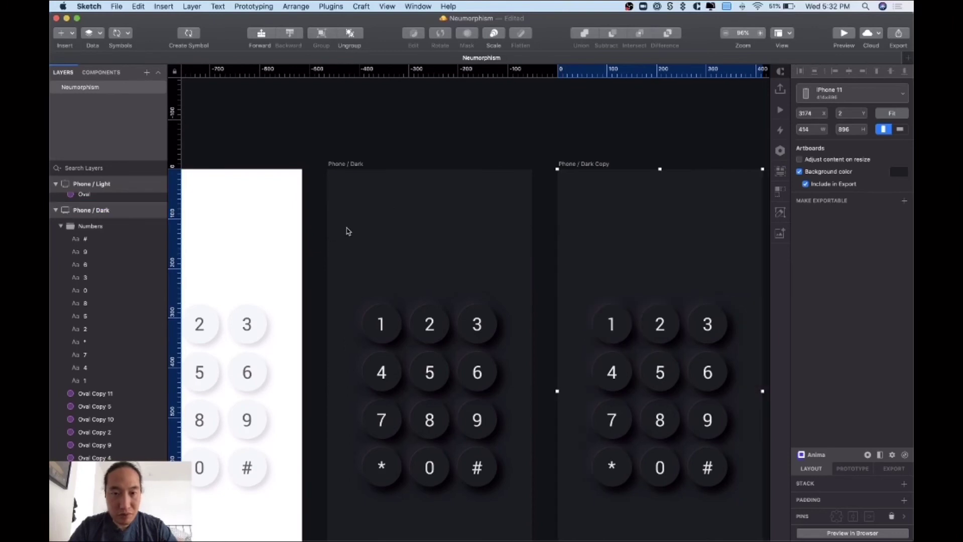
click(524, 141)
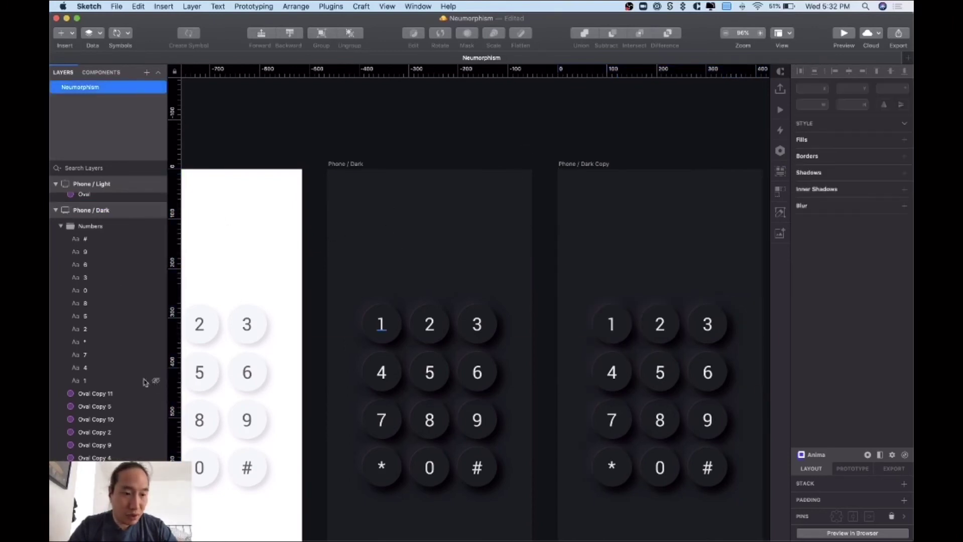
scroll(101, 402, down, 5)
scroll(99, 414, down, 1)
click(100, 354)
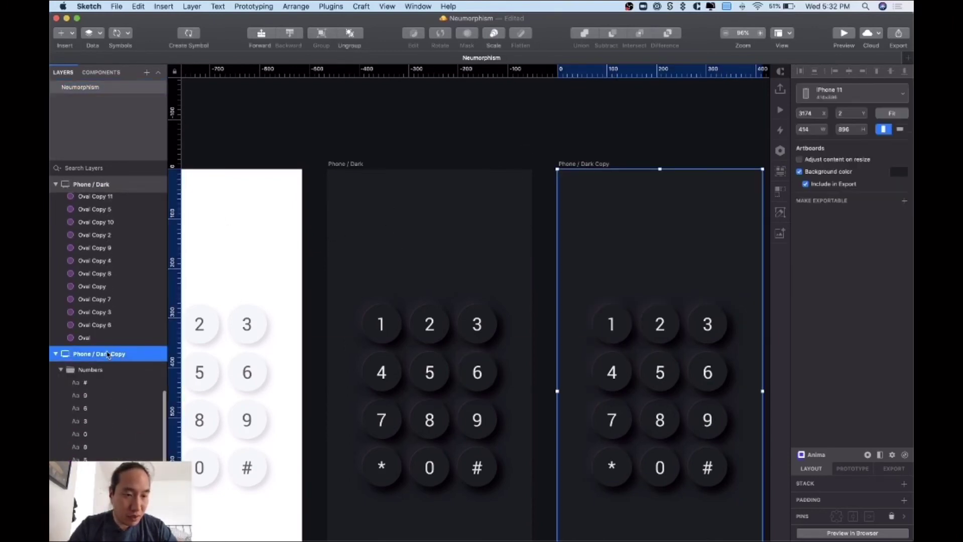
double_click(100, 354)
text(Phone / Watermelon)
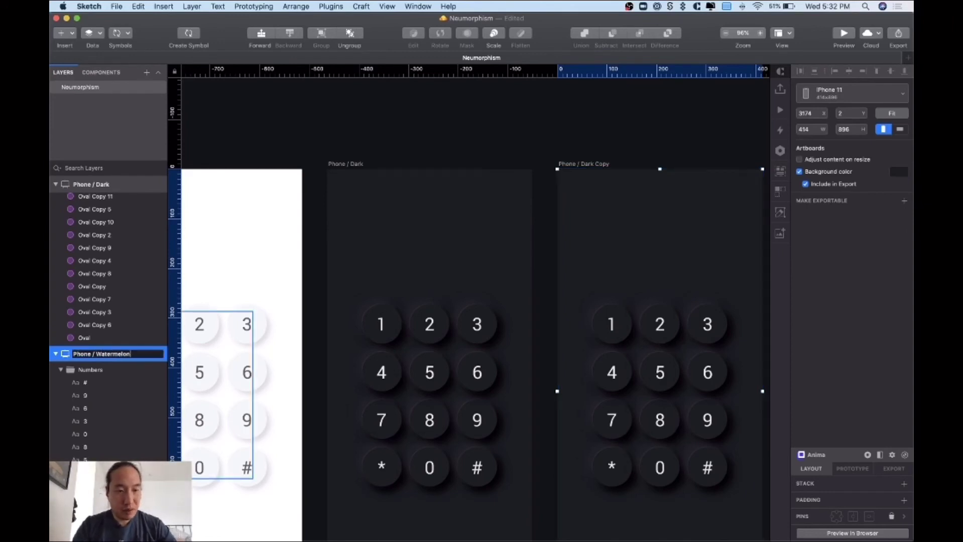
key(Return)
- Check the Phone / Watermelon artboard's background colour settings
scroll(567, 249, left, 10)
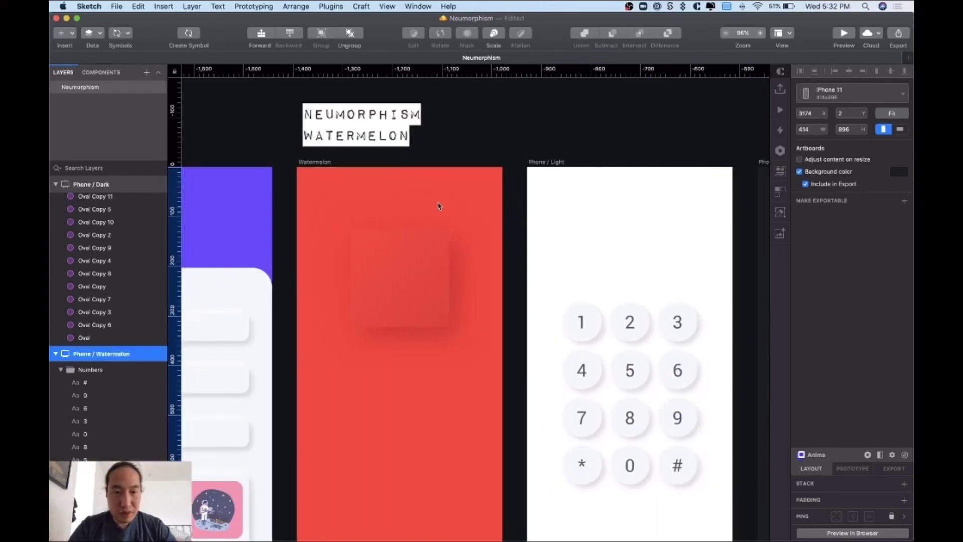
click(319, 163)
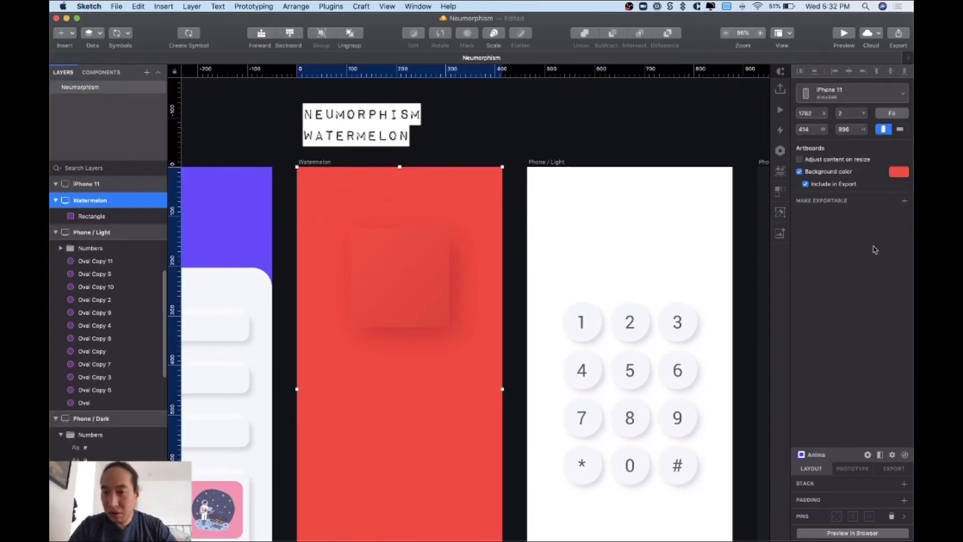
click(899, 171)
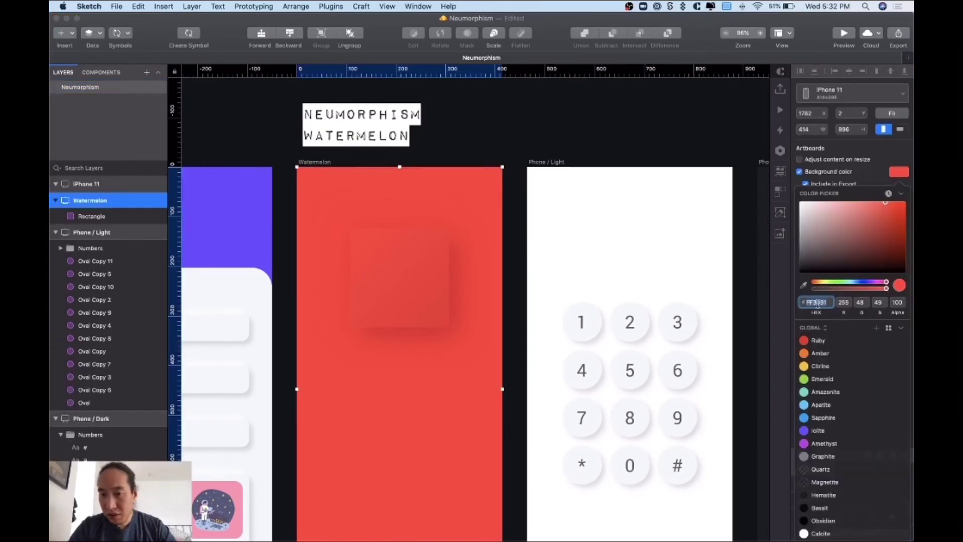
click(611, 157)
scroll(603, 161, right, 5)
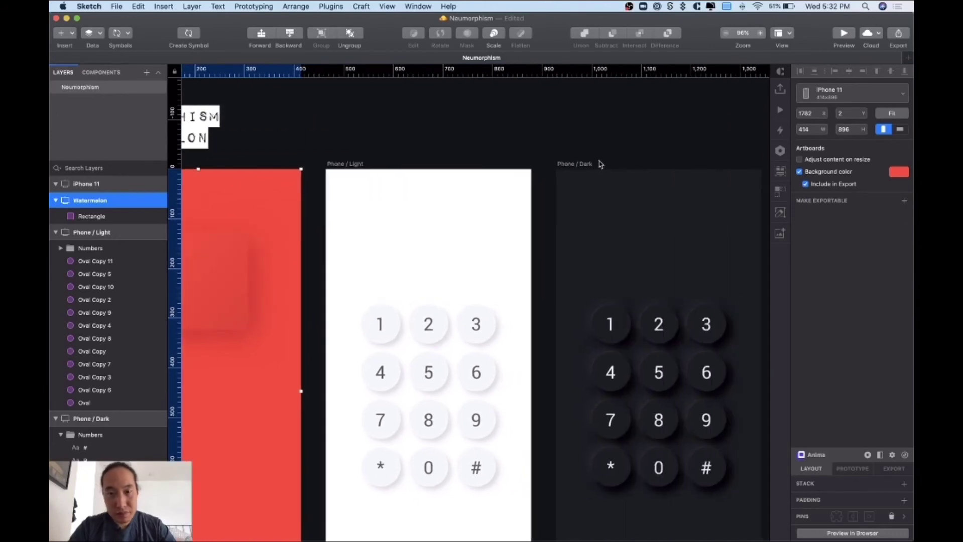
click(588, 169)
scroll(674, 202, right, 6)
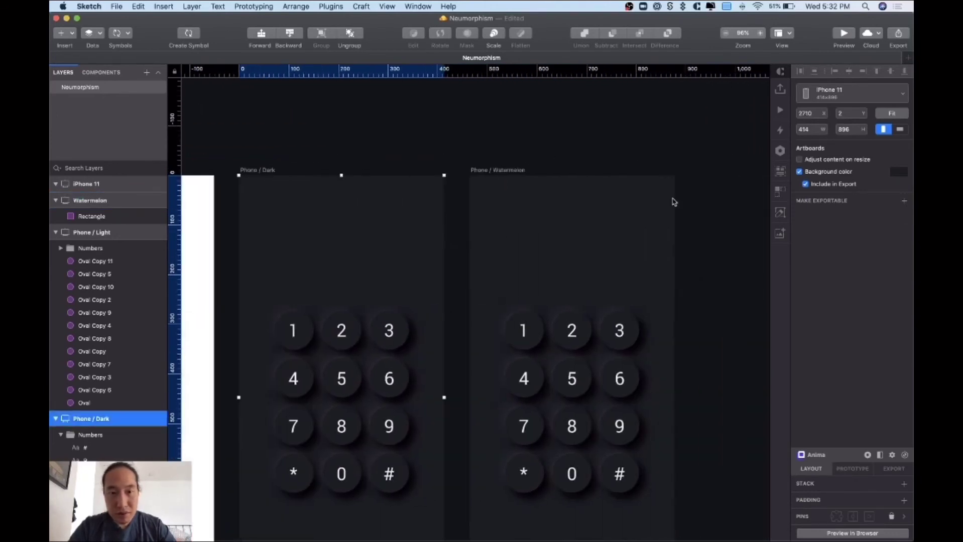
click(678, 193)
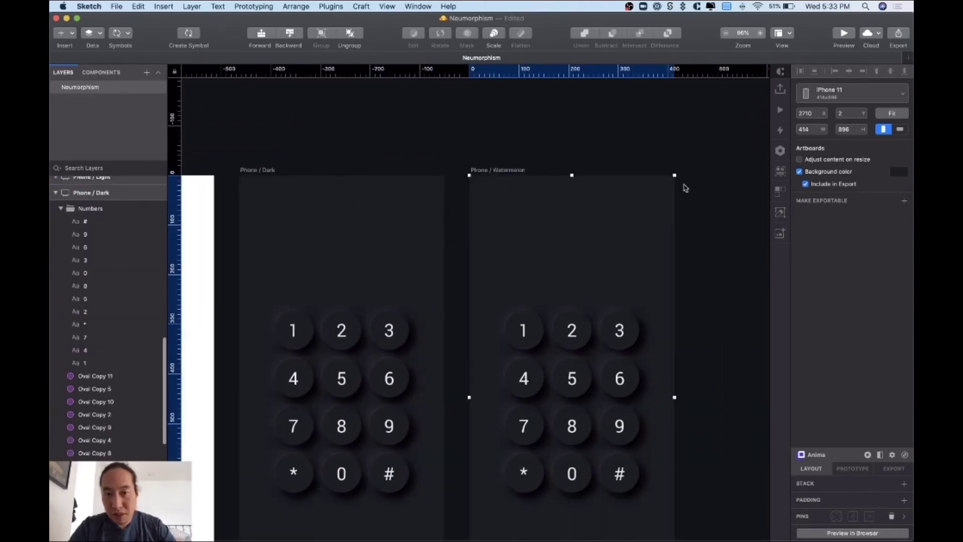
click(898, 171)
- Set the Phone / Watermelon artboard background to red FF3031
click(829, 303)
text(FF3031)
key(Return)
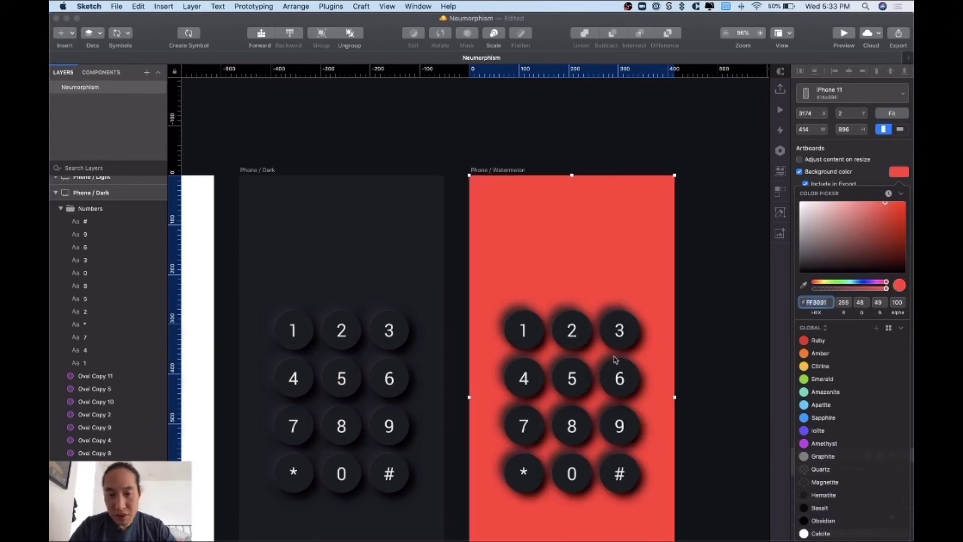
key(Escape)
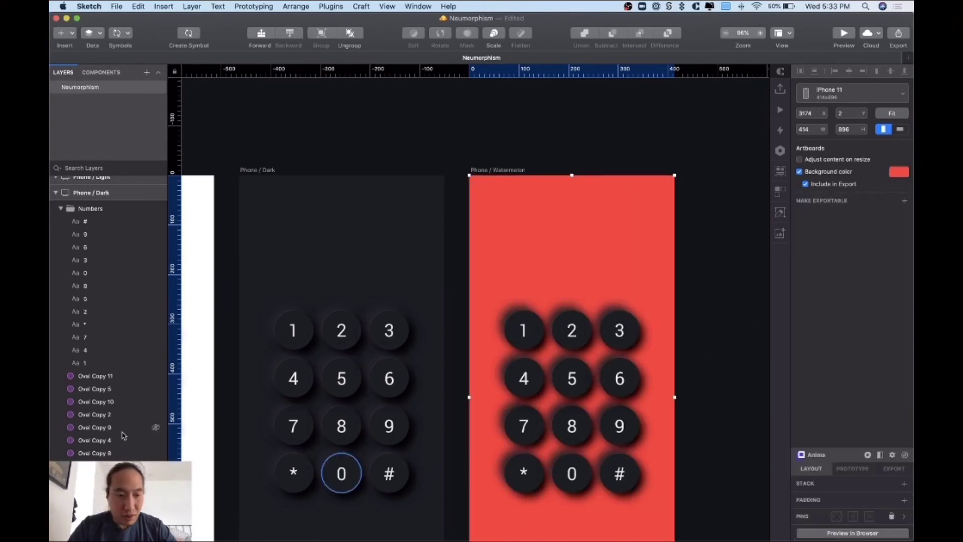
- Apply the Watermelon shared layer style to all twelve keypad button ovals
scroll(121, 431, down, 5)
scroll(87, 453, down, 5)
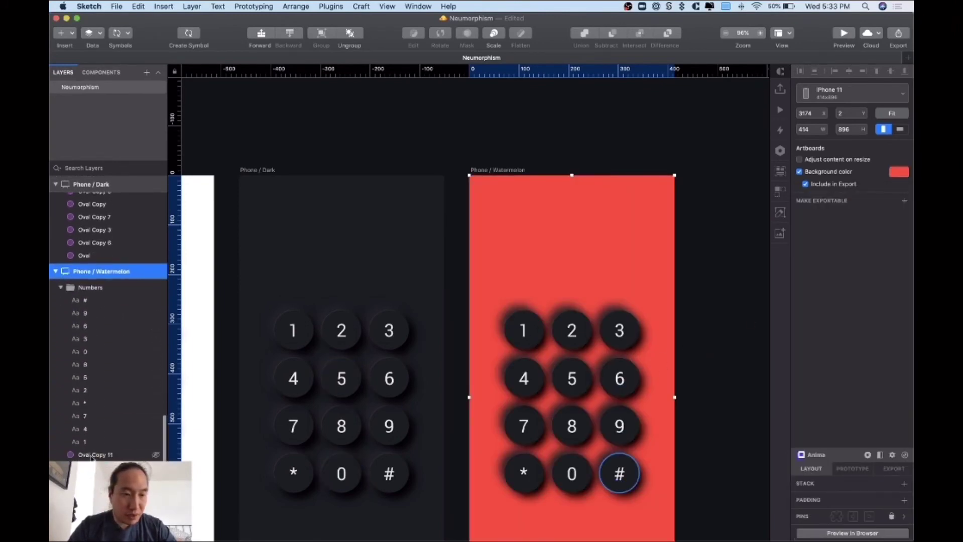
click(622, 477)
shift+click(96, 535)
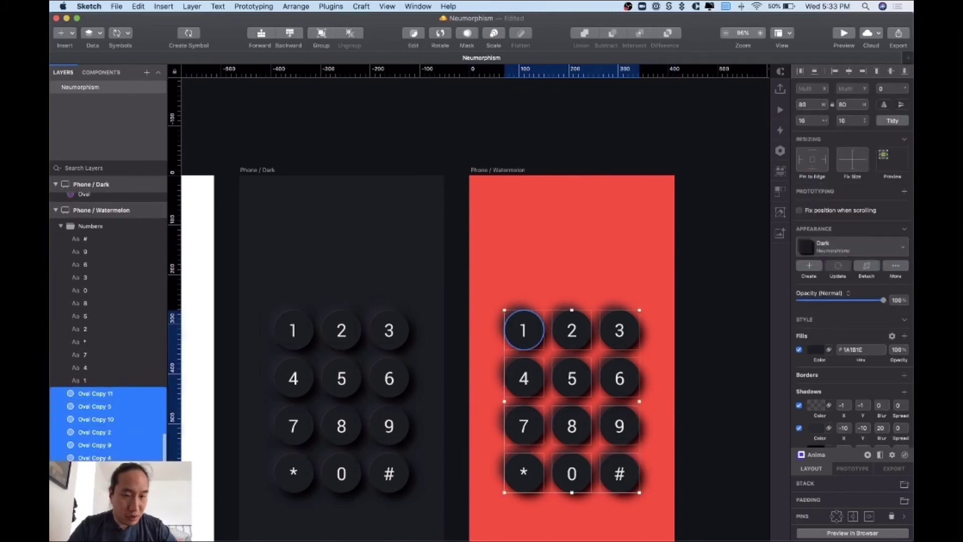
click(870, 249)
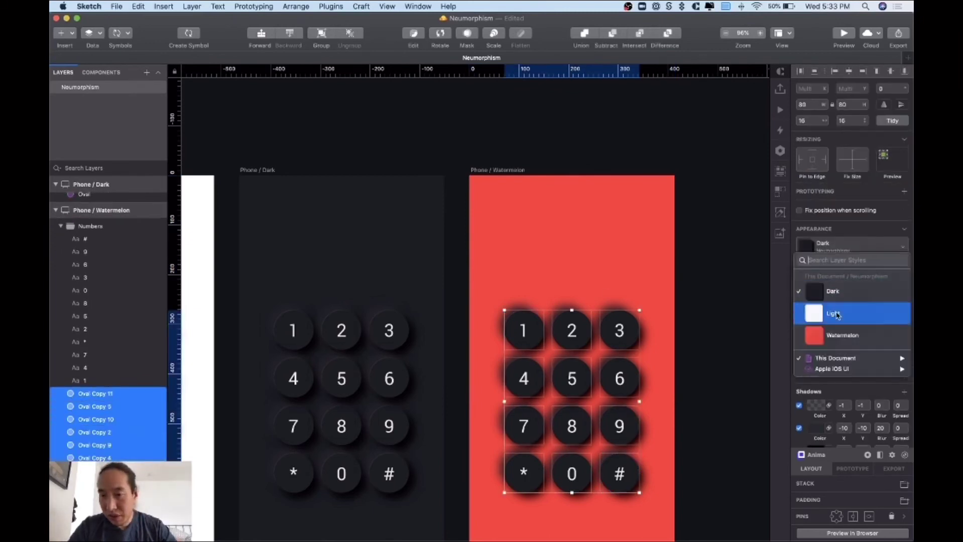
click(839, 335)
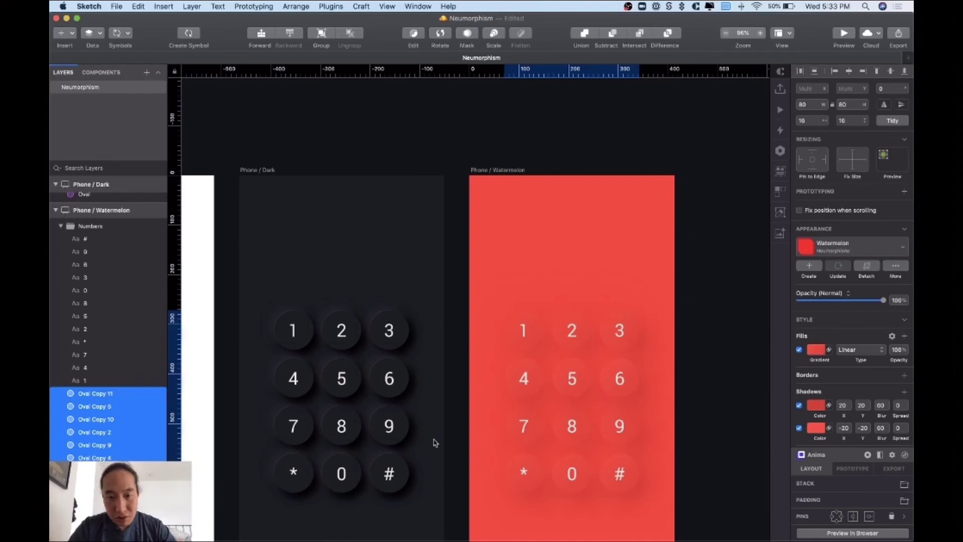
click(713, 419)
- Try a darker colour on all twelve watermelon keypad digit texts
scroll(710, 419, down, 3)
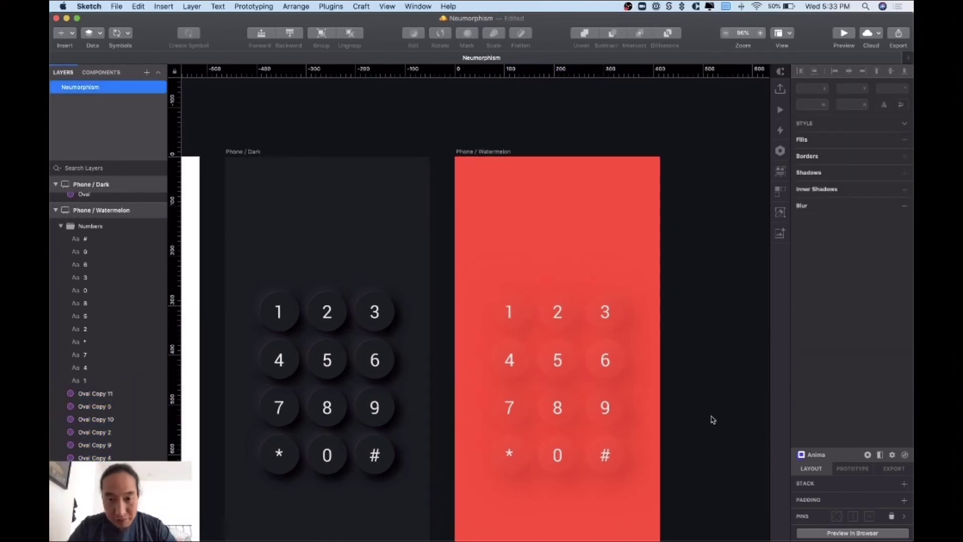
scroll(710, 419, left, 4)
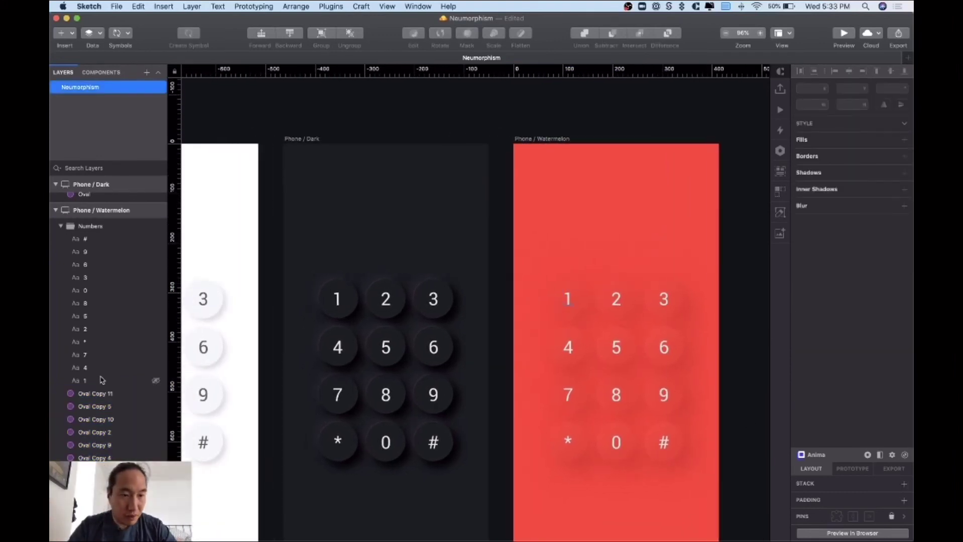
click(111, 382)
shift+click(95, 240)
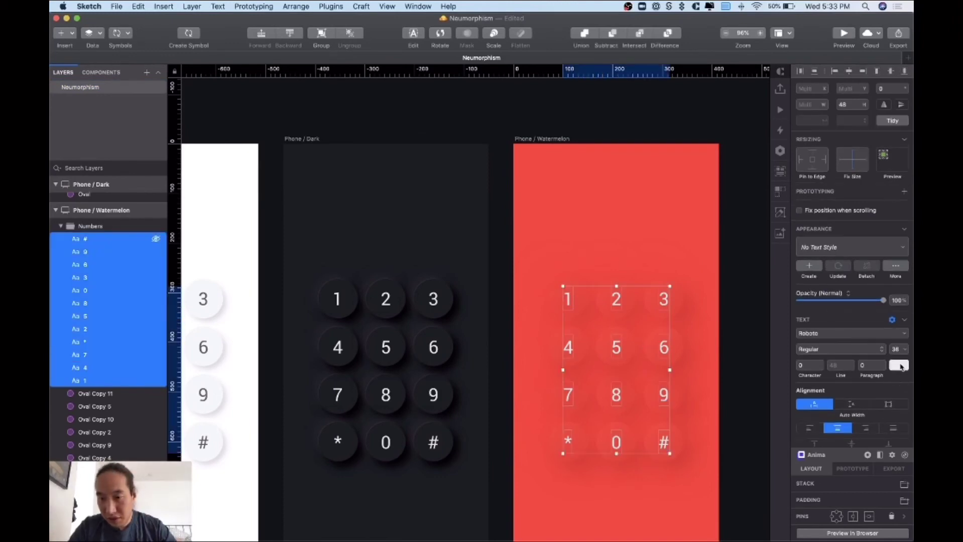
click(899, 366)
mouse_move(811, 415)
mouse_down()
mouse_move(810, 431)
mouse_move(821, 427)
mouse_move(799, 416)
mouse_move(792, 383)
mouse_move(799, 387)
mouse_up()
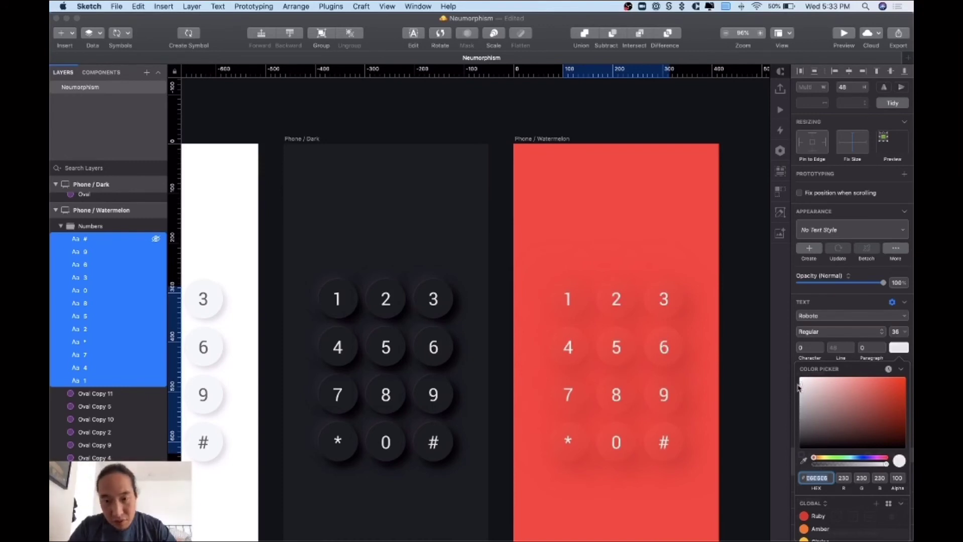
click(731, 389)
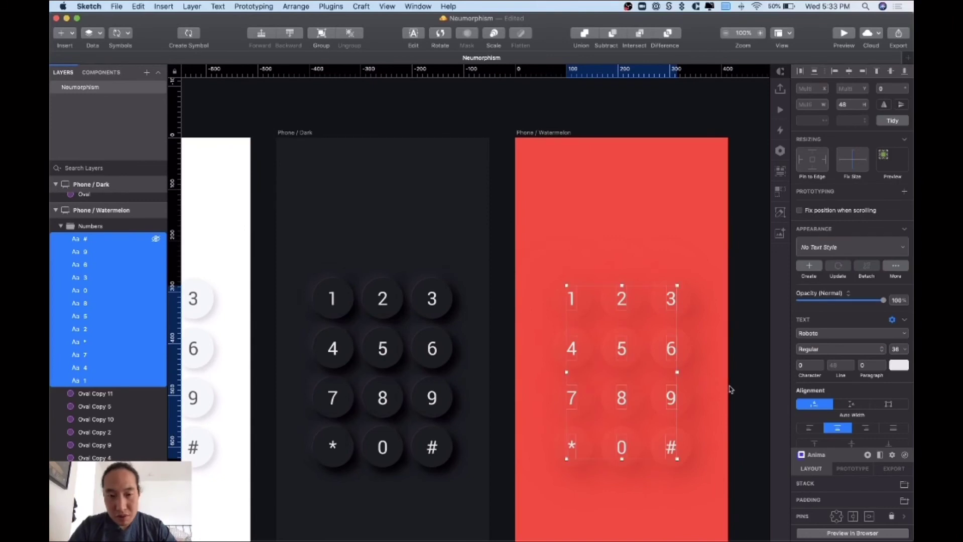
click(730, 389)
- Zoom out to review all three phone artboards, then bring up the neumorphism.io generator
key(super+0)
scroll(730, 390, up, 5)
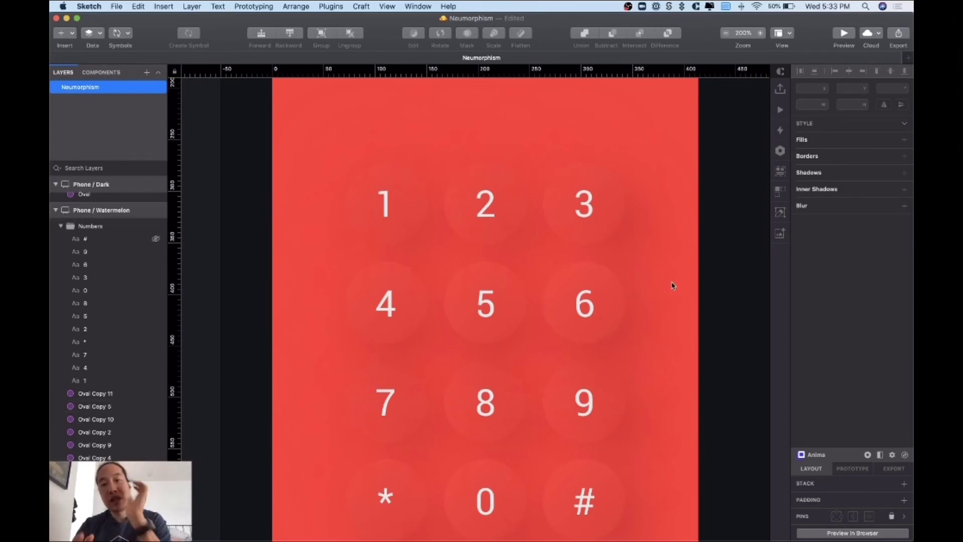
key(super+minus)
key(super+minus)
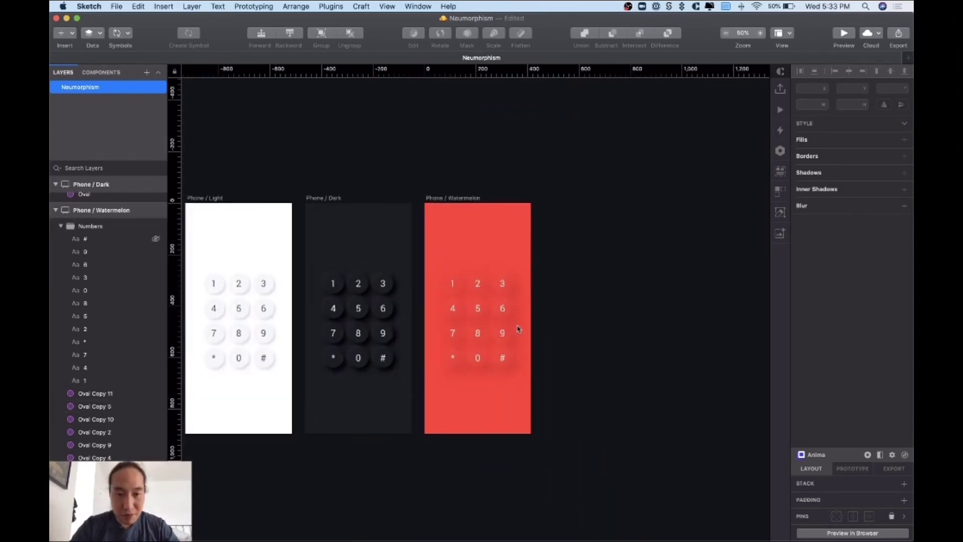
scroll(518, 327, left, 3)
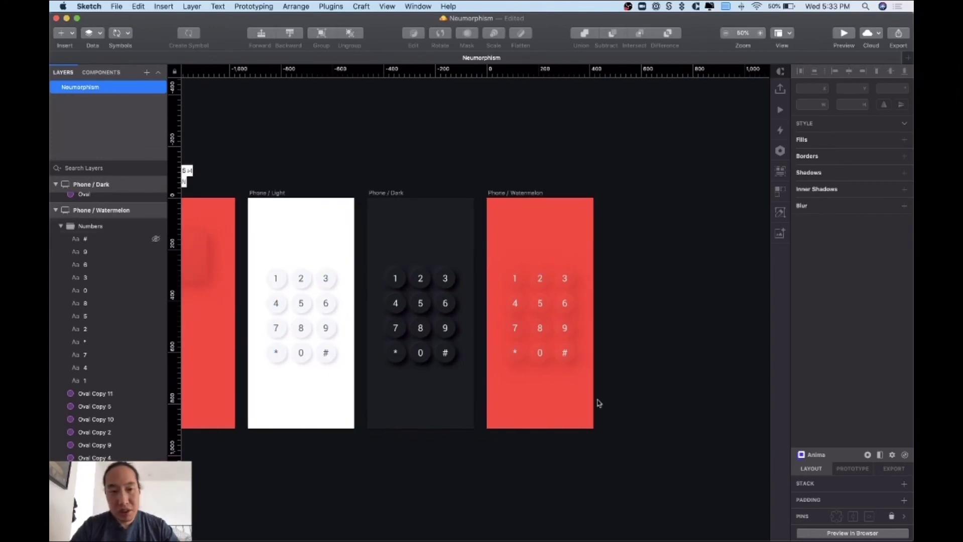
key(super+Tab)
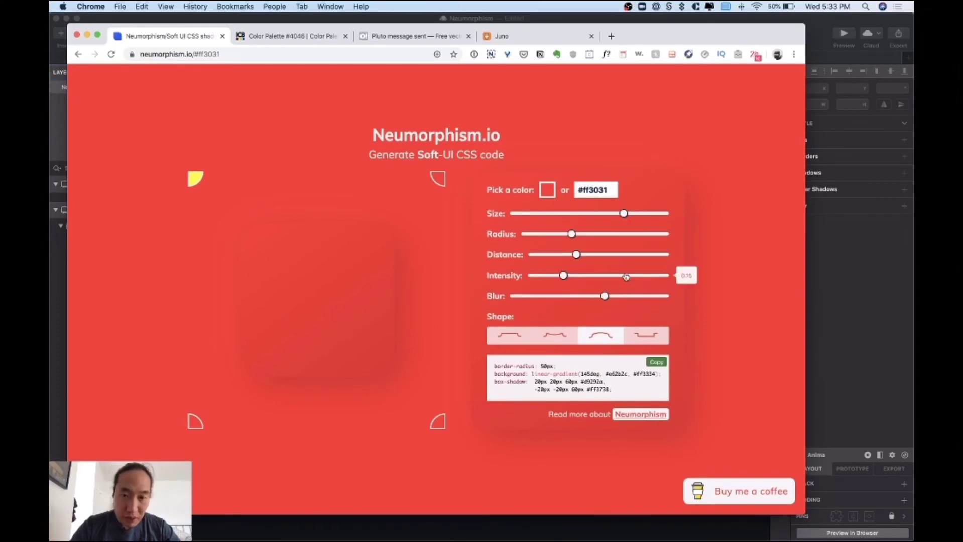
- Set the generator's intensity to 0.24, copy the dark shadow colour c22425, and return to Sketch
mouse_move(563, 277)
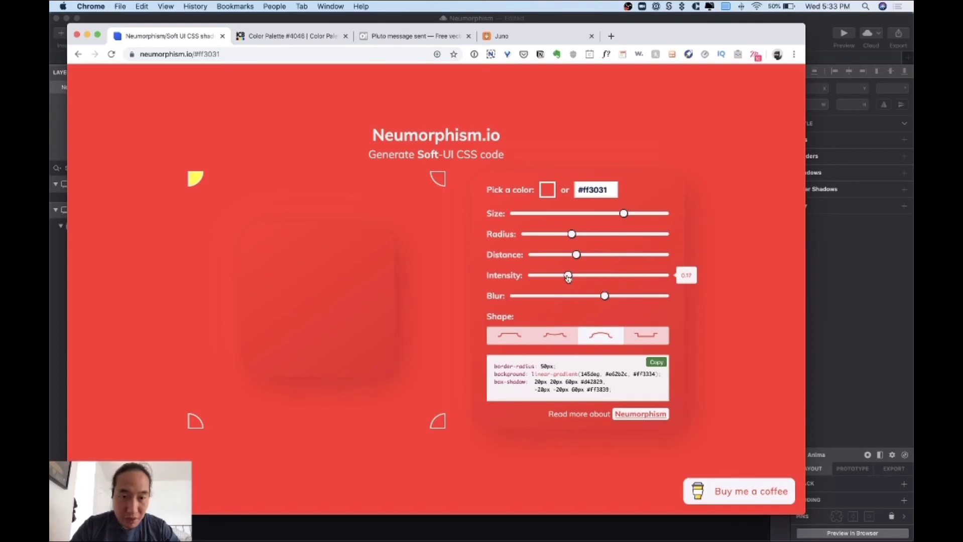
drag(573, 279, 581, 279)
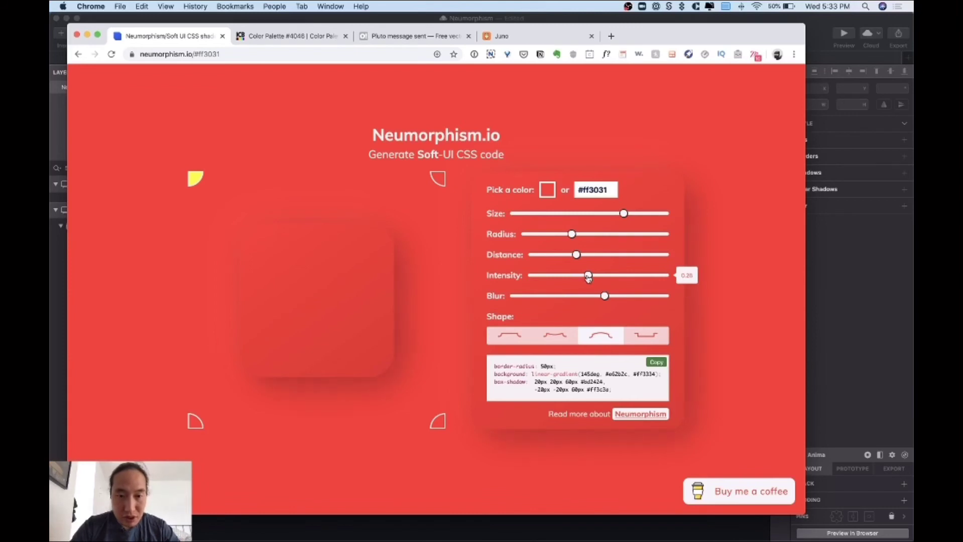
drag(588, 279, 585, 278)
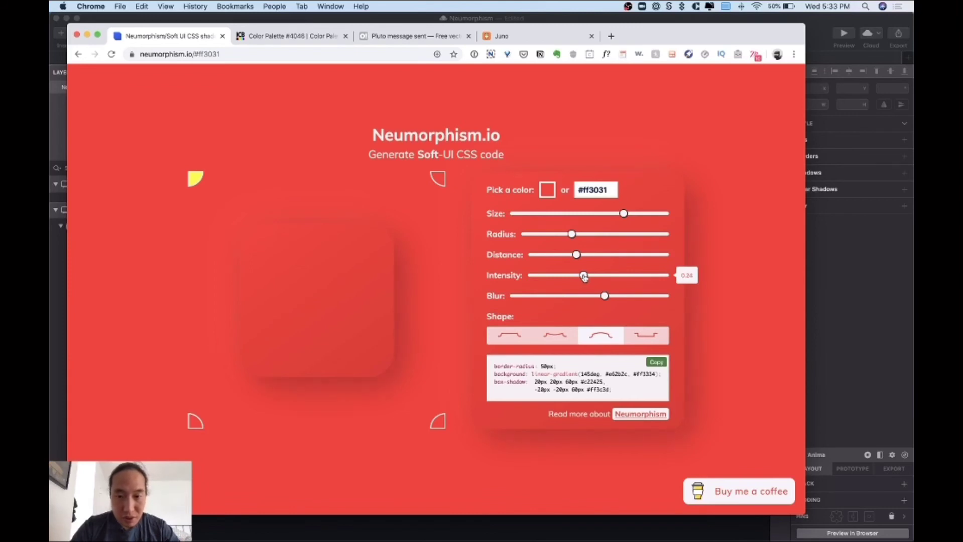
double_click(593, 381)
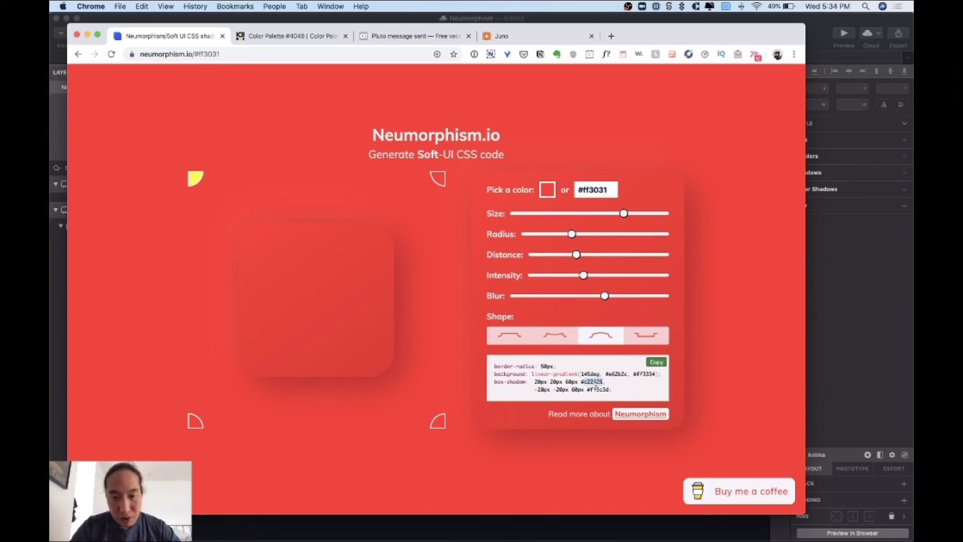
key(super+c)
key(super+Tab)
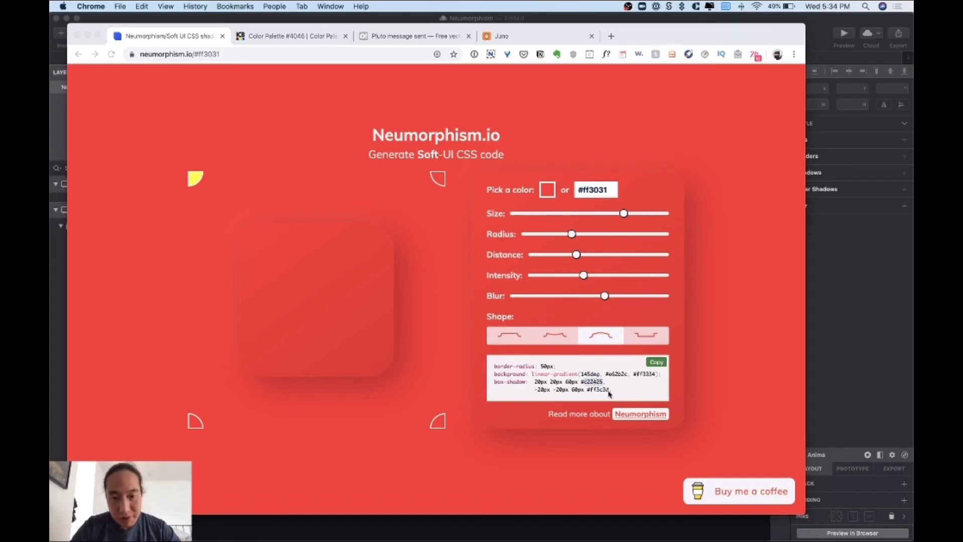
scroll(532, 291, up, 5)
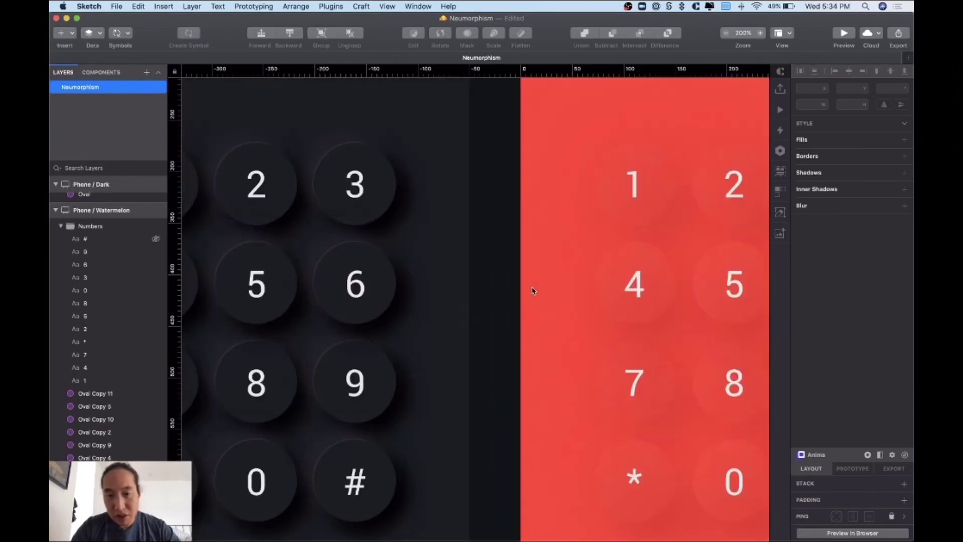
- Give the oval behind the 3 key a first shadow coloured C22425
click(576, 208)
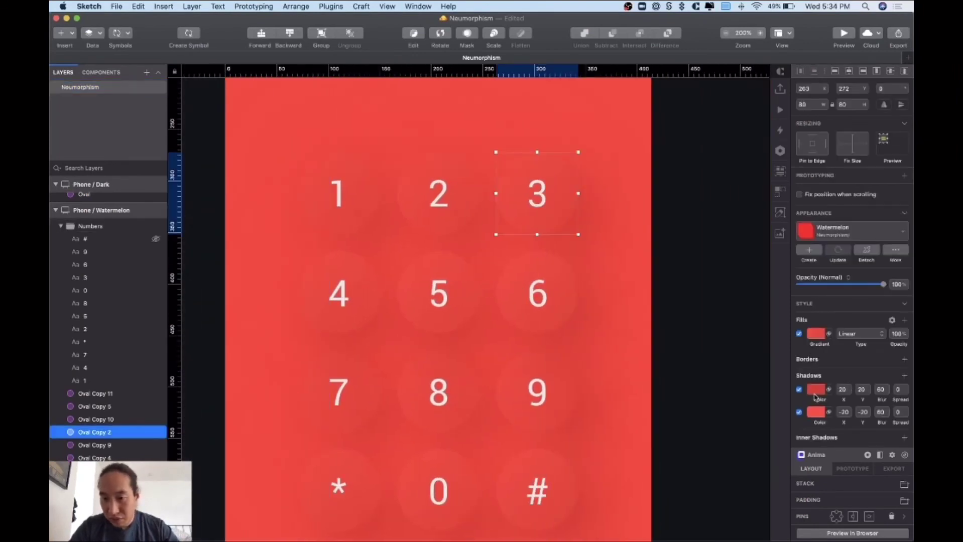
click(814, 392)
text(c22426)
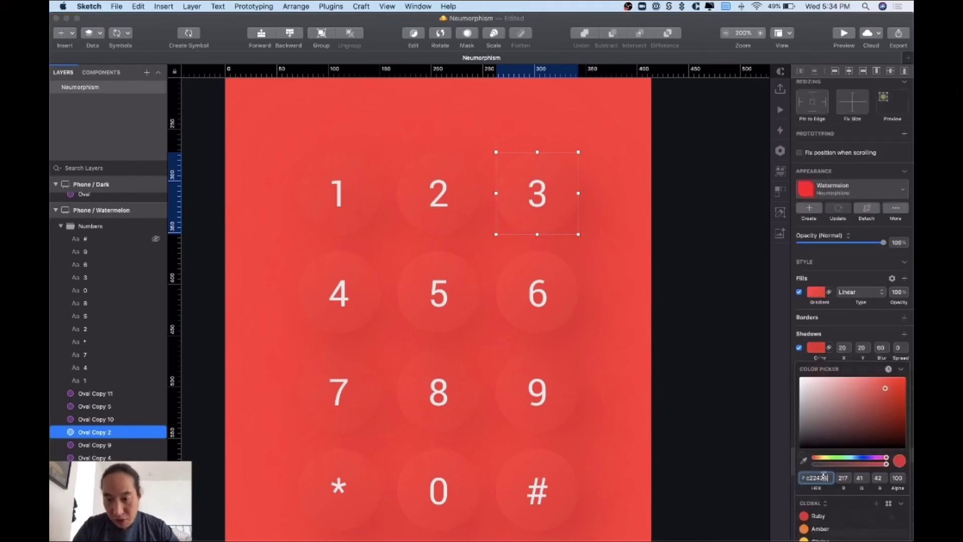
text(5)
key(Return)
- Copy FF3C3D from the generator into the oval's second shadow colour and preview it
key(super+Tab)
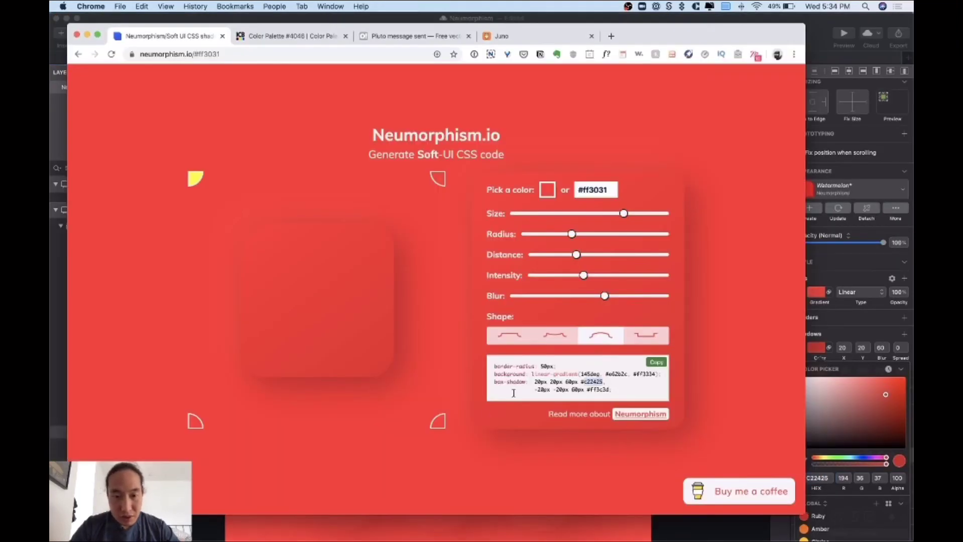
click(601, 397)
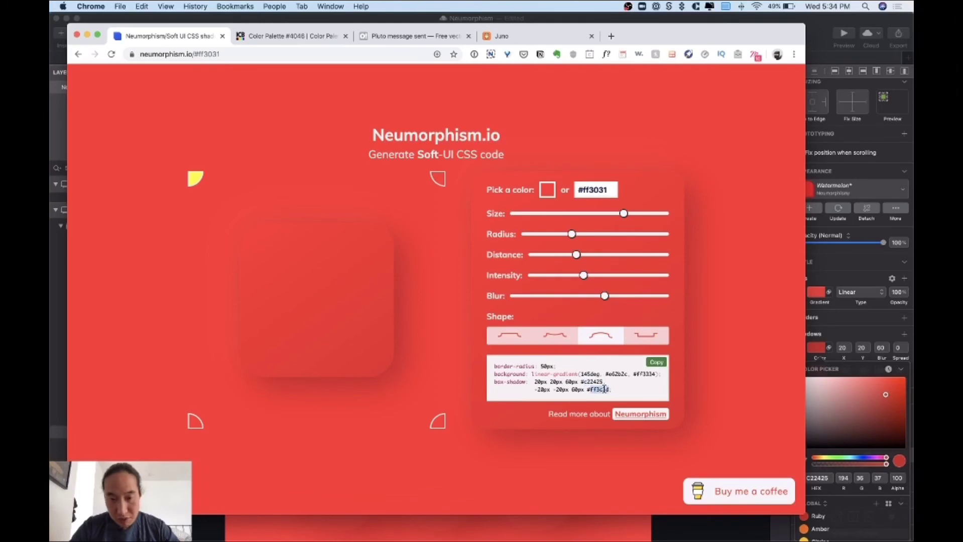
key(super+Tab)
click(823, 347)
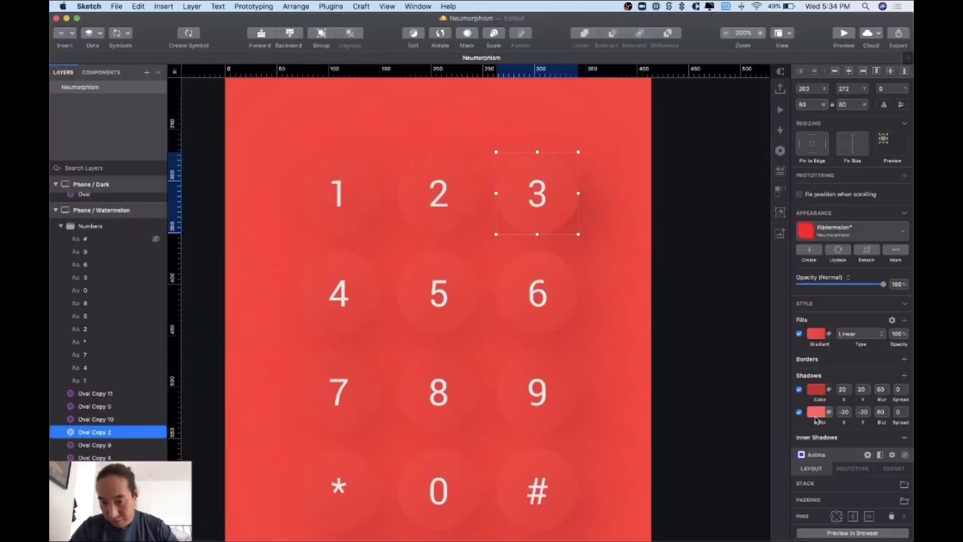
click(815, 415)
key(super+v)
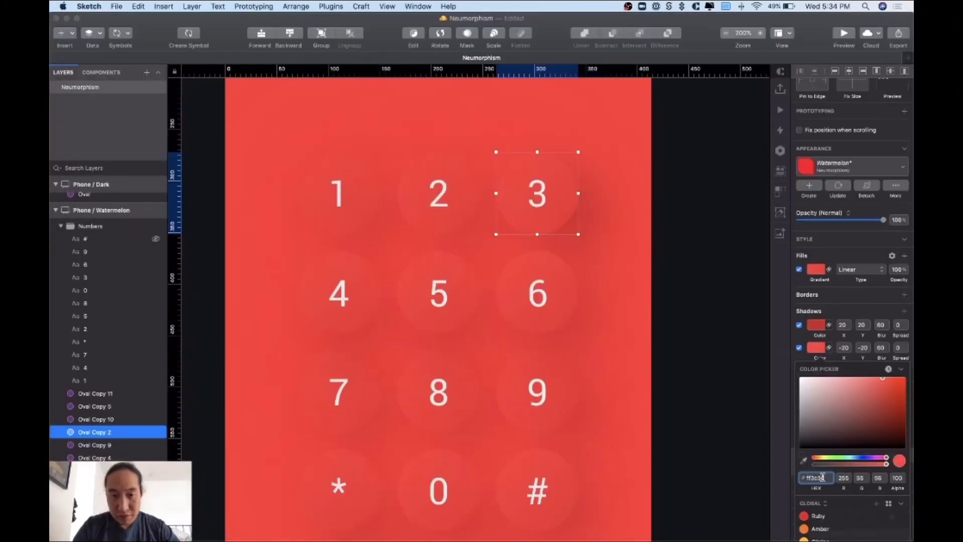
key(Return)
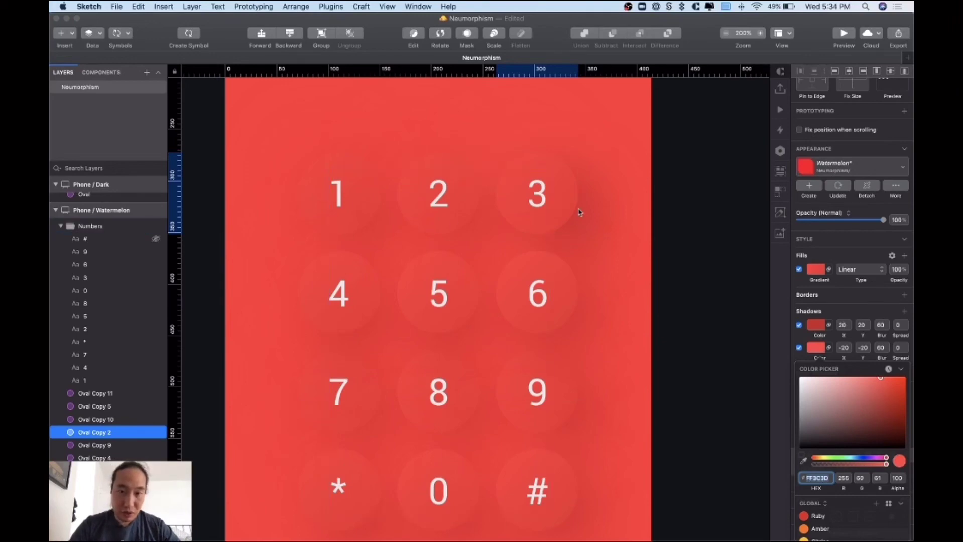
click(593, 217)
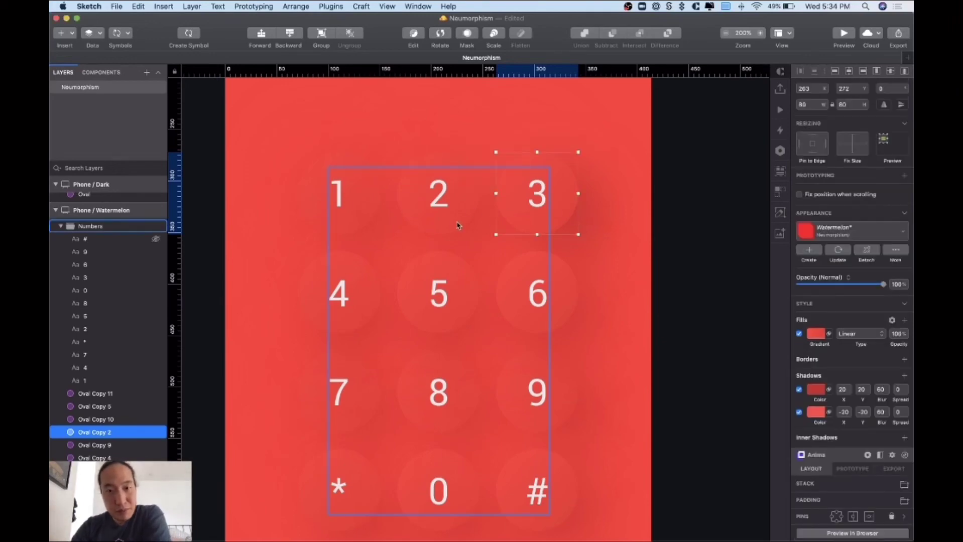
click(474, 223)
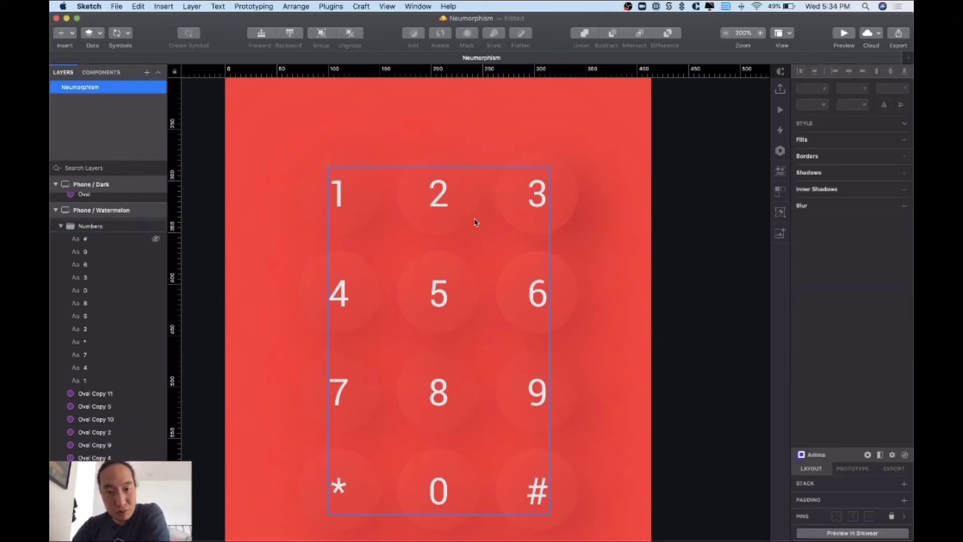
click(577, 203)
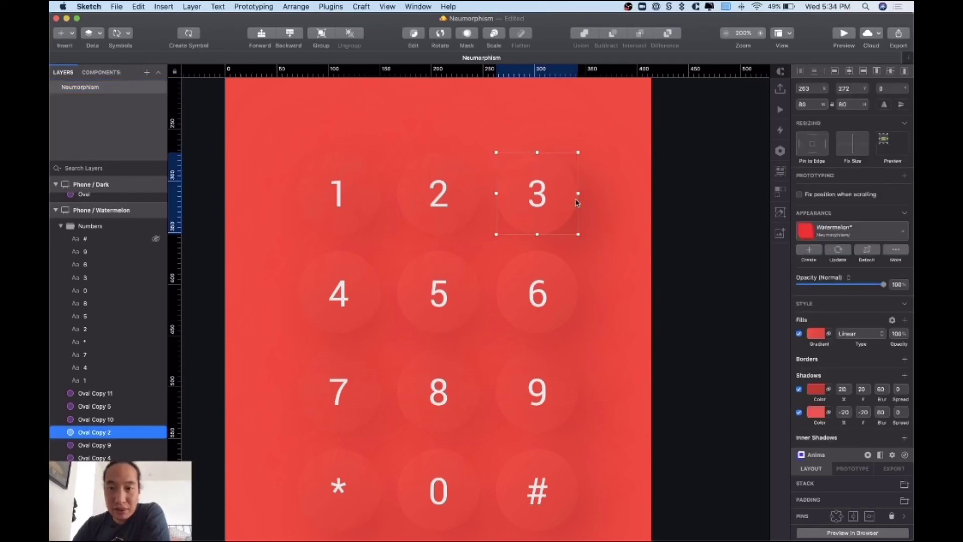
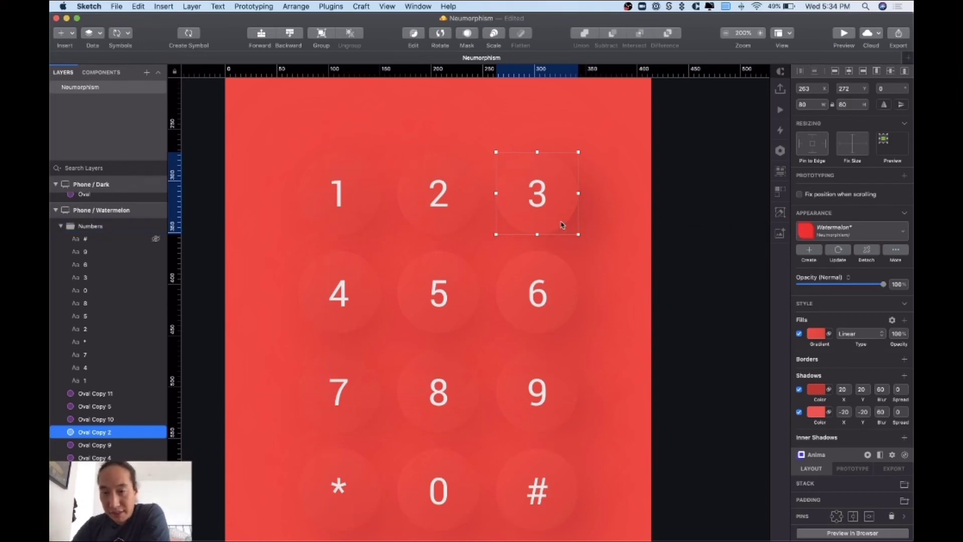
- Push the oval's edited shadows into the Watermelon style and review all three phones zoomed out
click(842, 253)
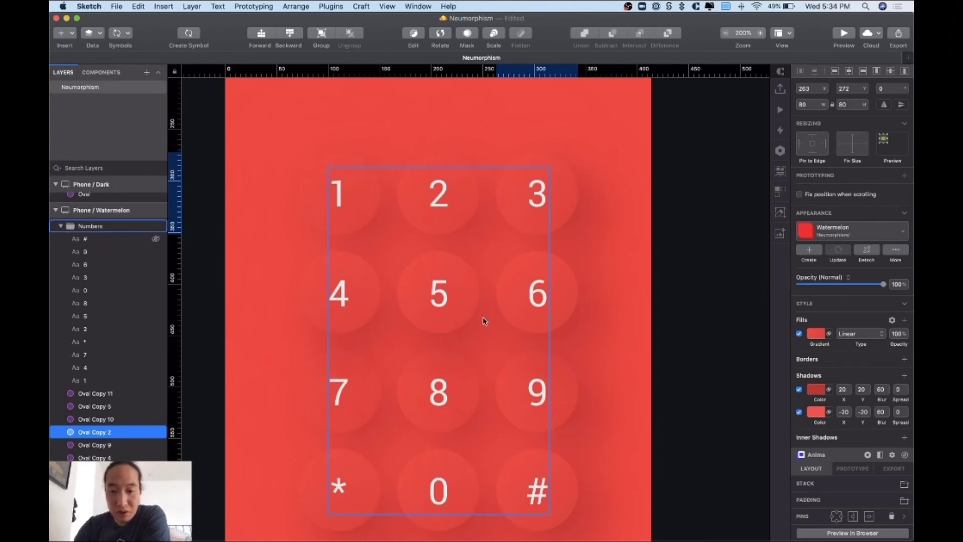
key(super+minus)
key(super+minus)
click(554, 319)
scroll(554, 320, left, 10)
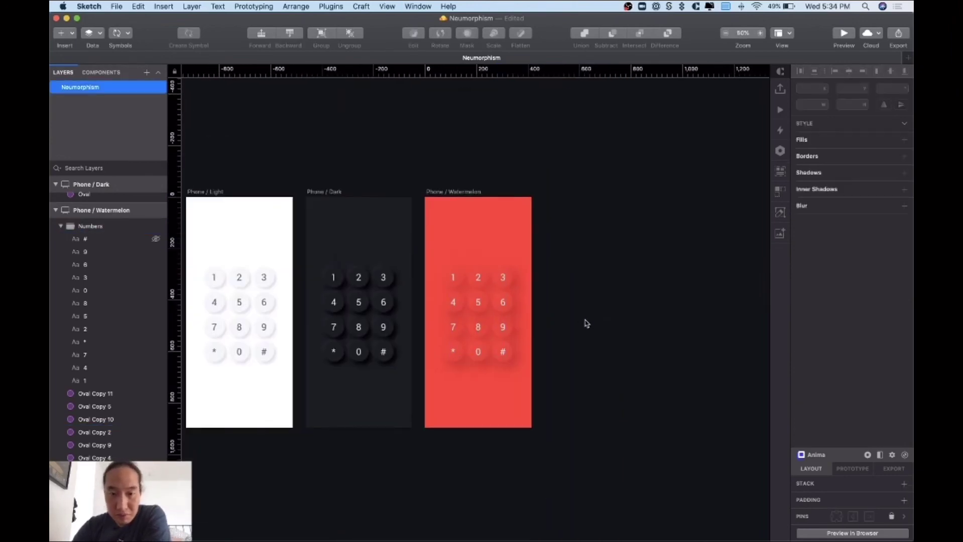
scroll(582, 323, right, 10)
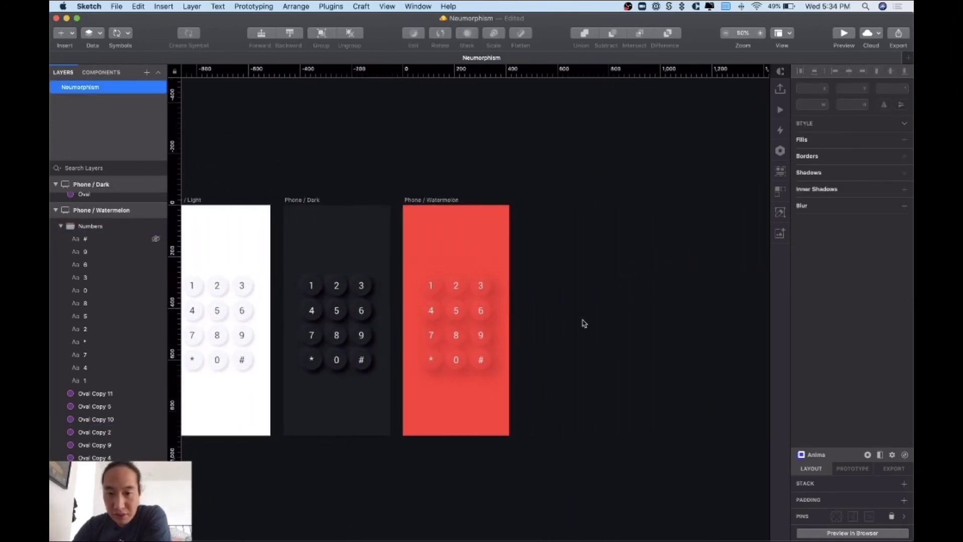
- Zoom back in on the watermelon keypad and select the circle behind the 3
key(super+equal)
scroll(601, 322, left, 1)
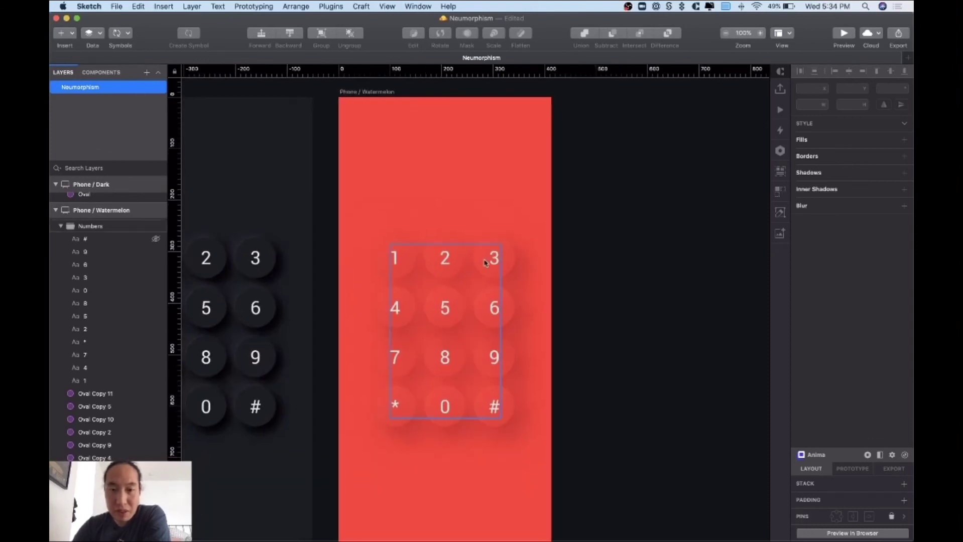
click(512, 270)
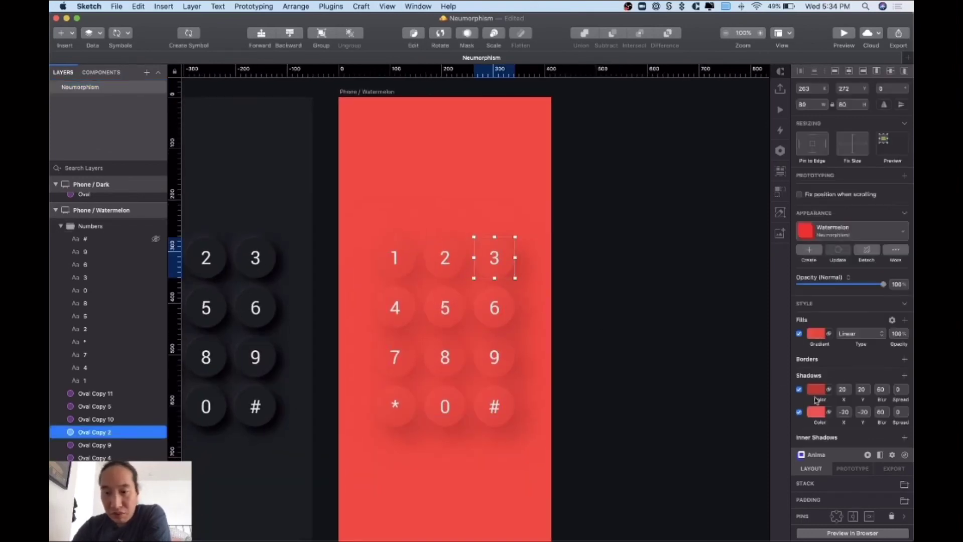
- Lower the first dark shadow's alpha to about 75 and update the Watermelon style
click(816, 390)
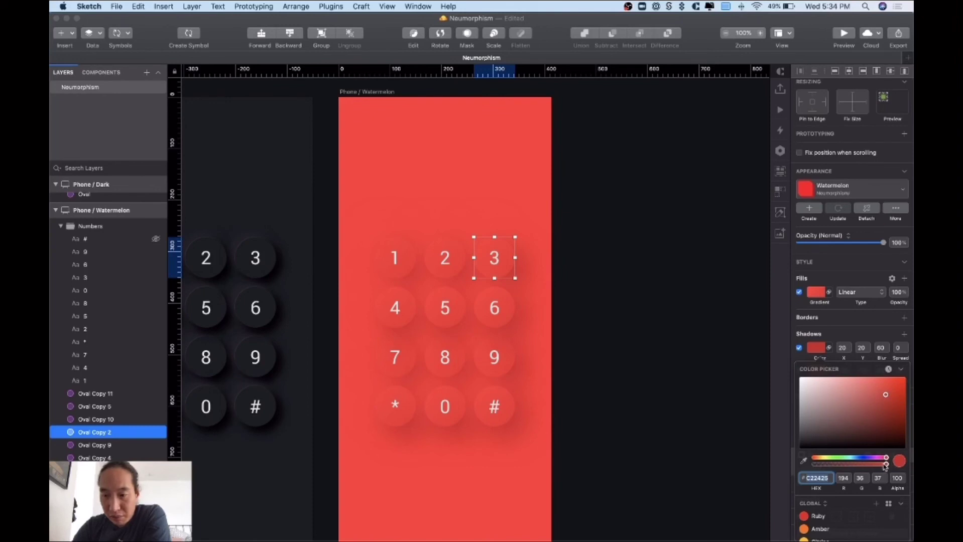
drag(885, 466, 872, 466)
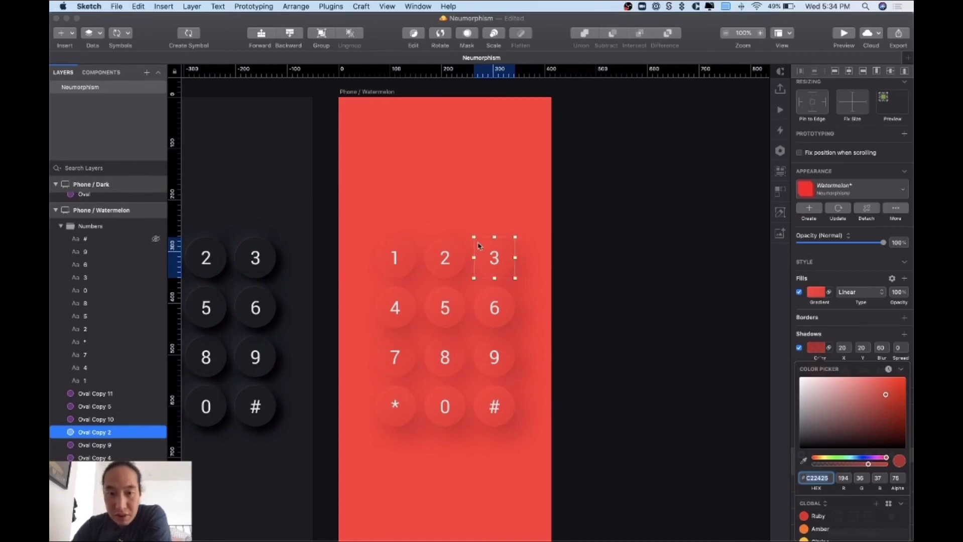
click(840, 209)
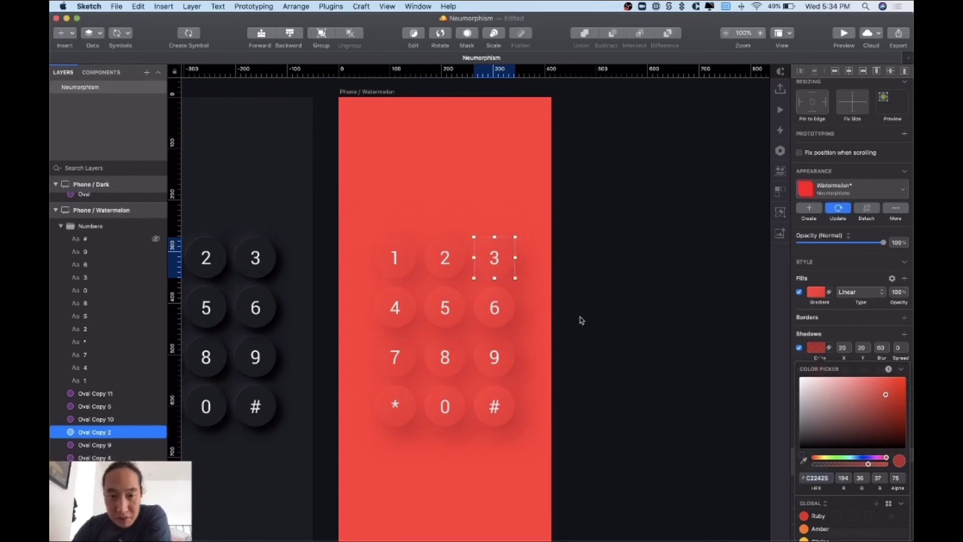
key(Escape)
- Compare the three phones zoomed out, then select the 3 circle on the dark keypad
scroll(568, 327, left, 2)
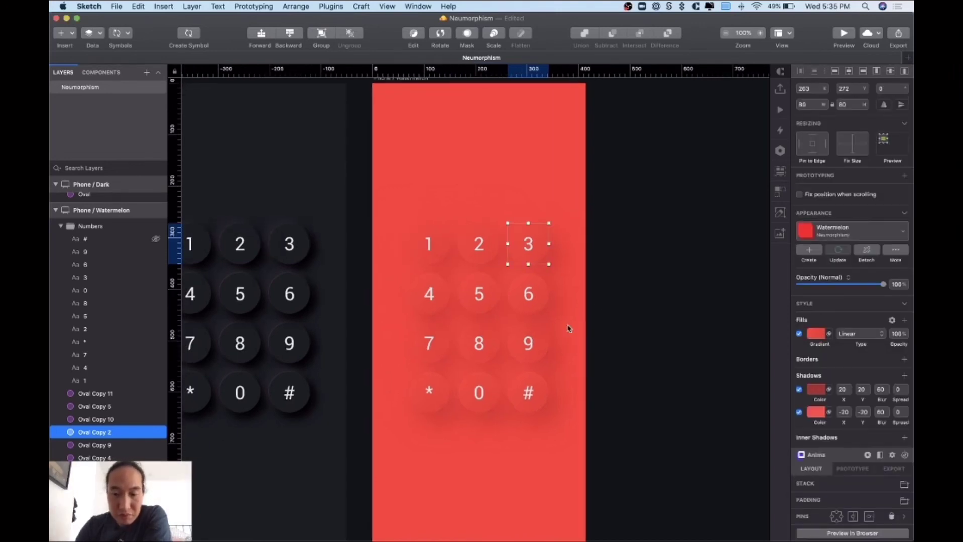
key(super+minus)
click(568, 328)
scroll(568, 329, left, 2)
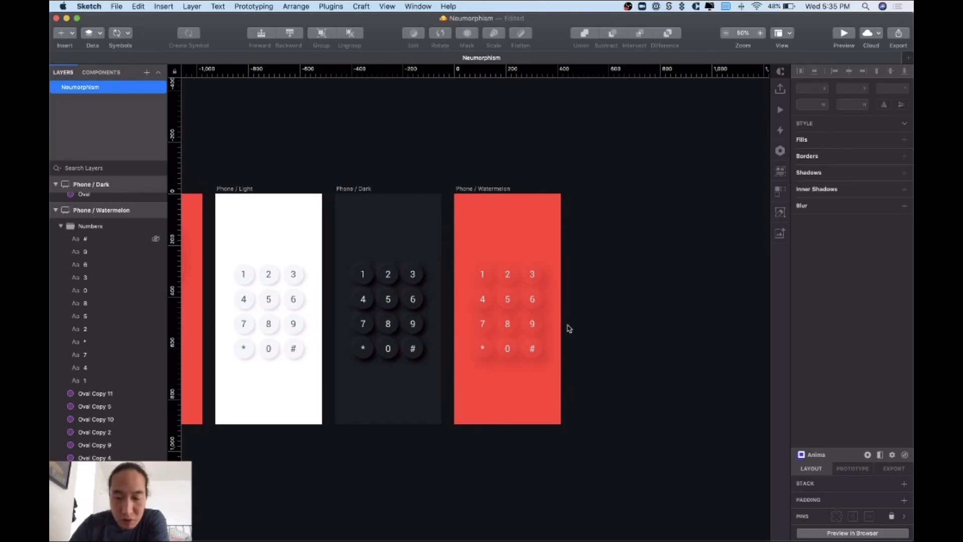
key(super+plus)
scroll(568, 329, left, 4)
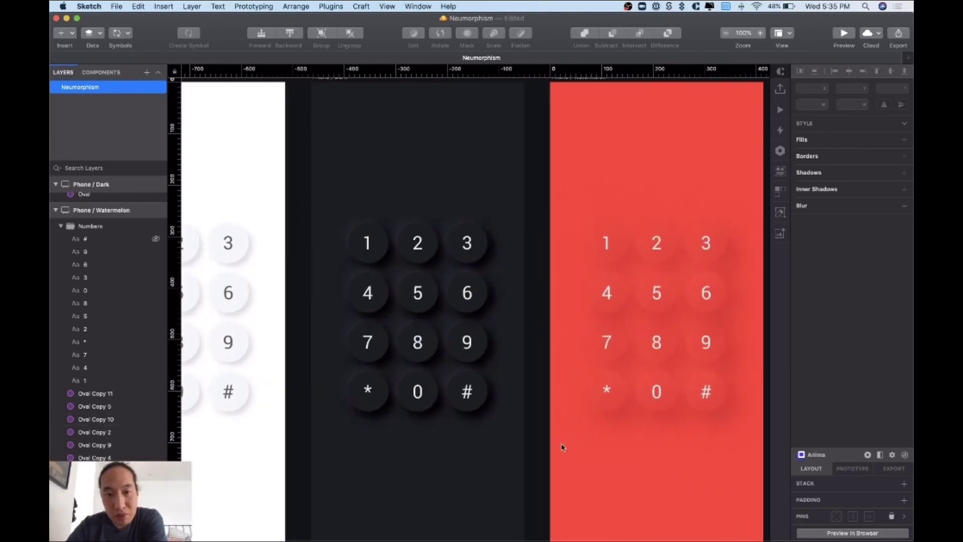
scroll(562, 447, left, 2)
scroll(562, 451, right, 3)
scroll(563, 451, down, 1)
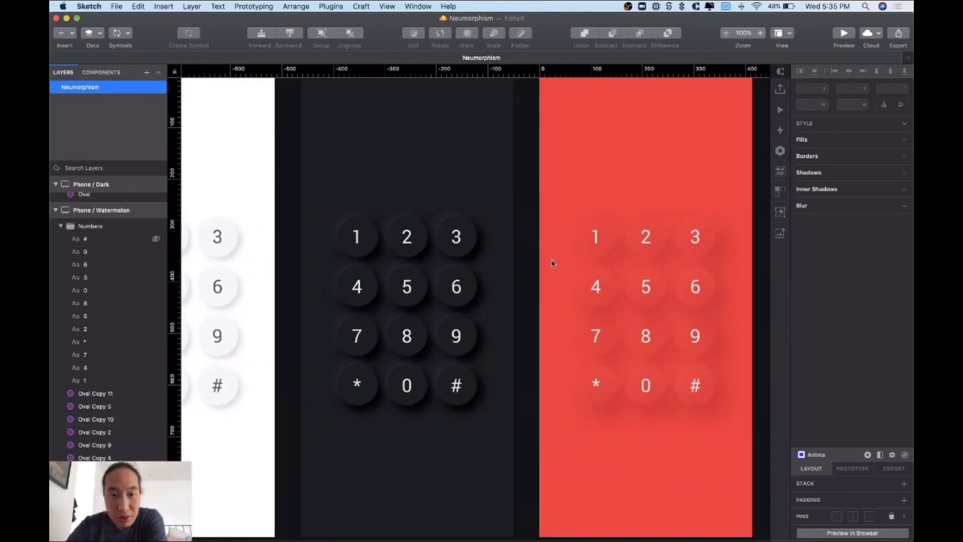
scroll(558, 271, left, 3)
scroll(558, 274, up, 1)
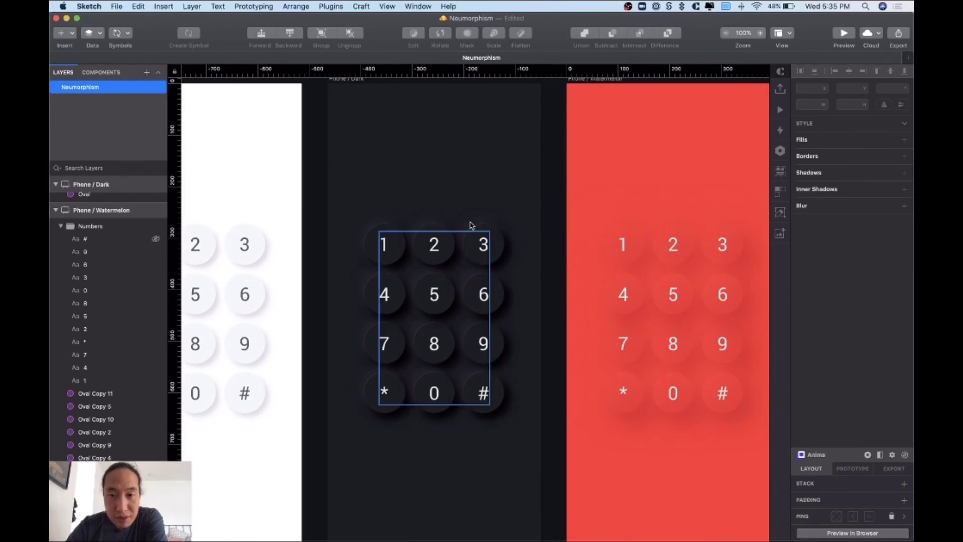
click(498, 249)
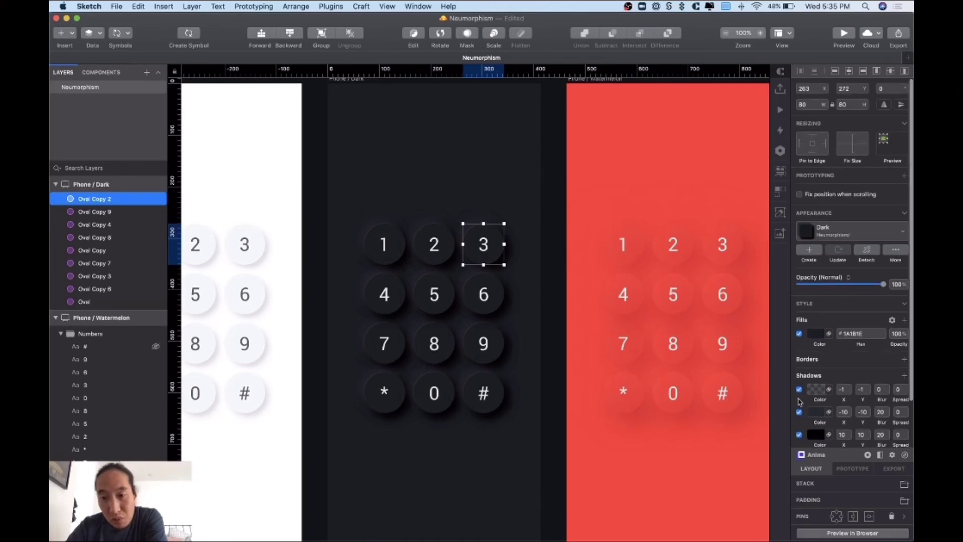
- Add a white shadow at 5% alpha to the watermelon keypad's 3 circle
scroll(712, 433, right, 5)
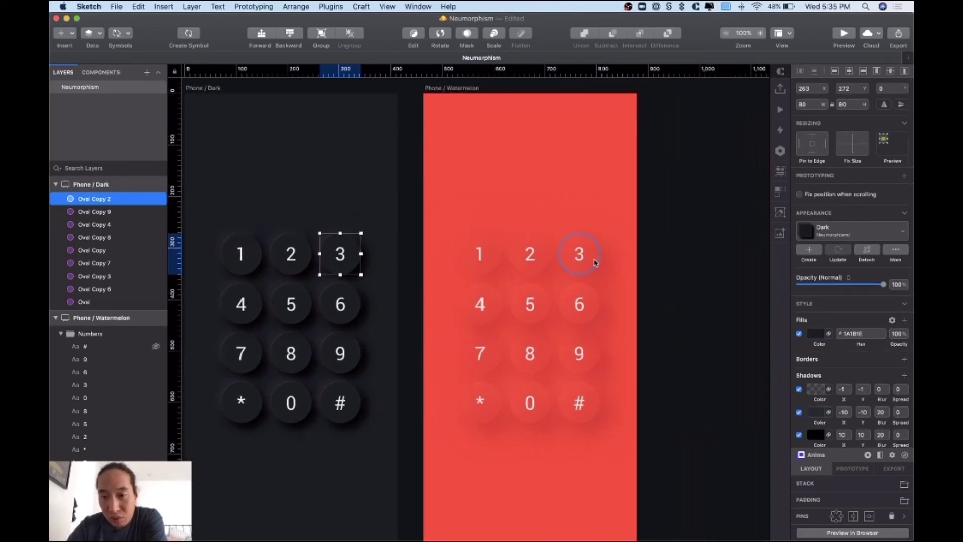
click(595, 263)
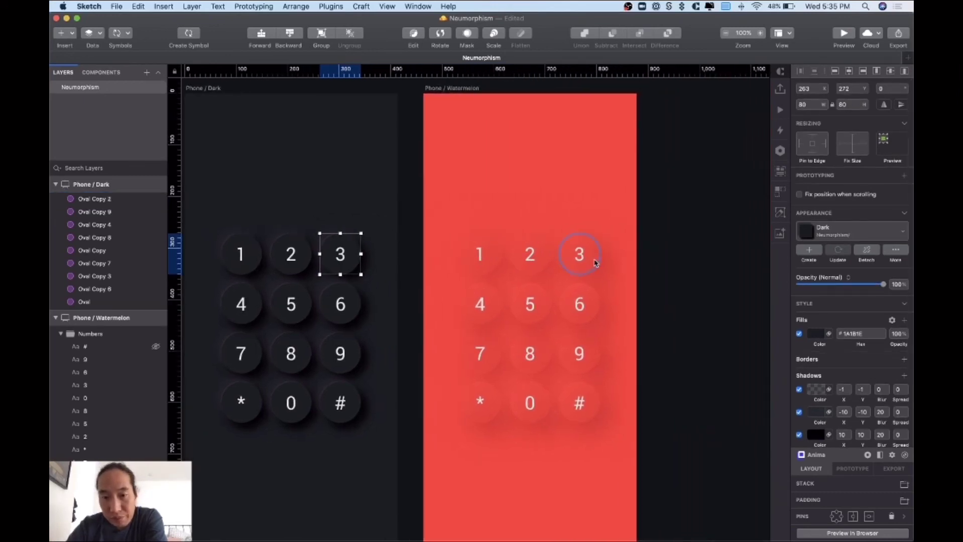
click(905, 376)
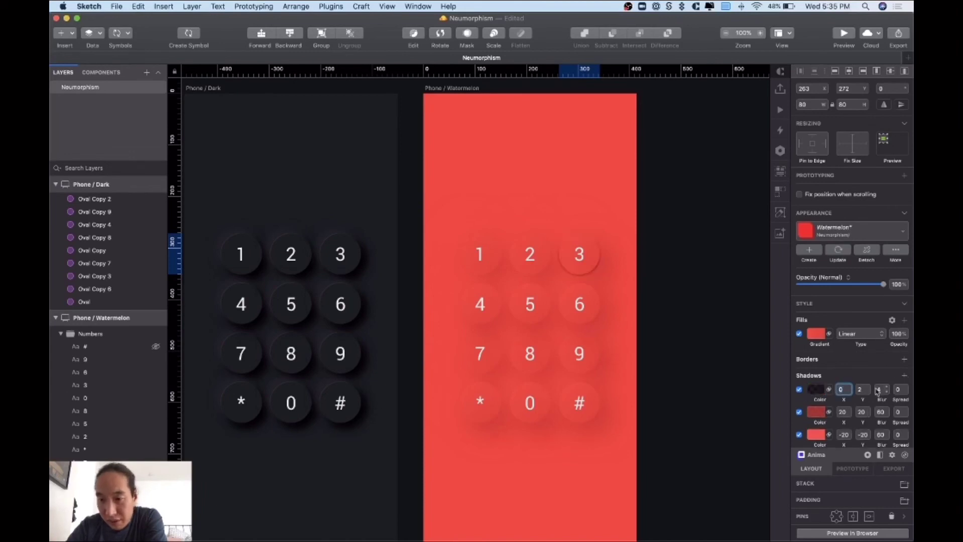
click(818, 391)
drag(822, 418, 784, 359)
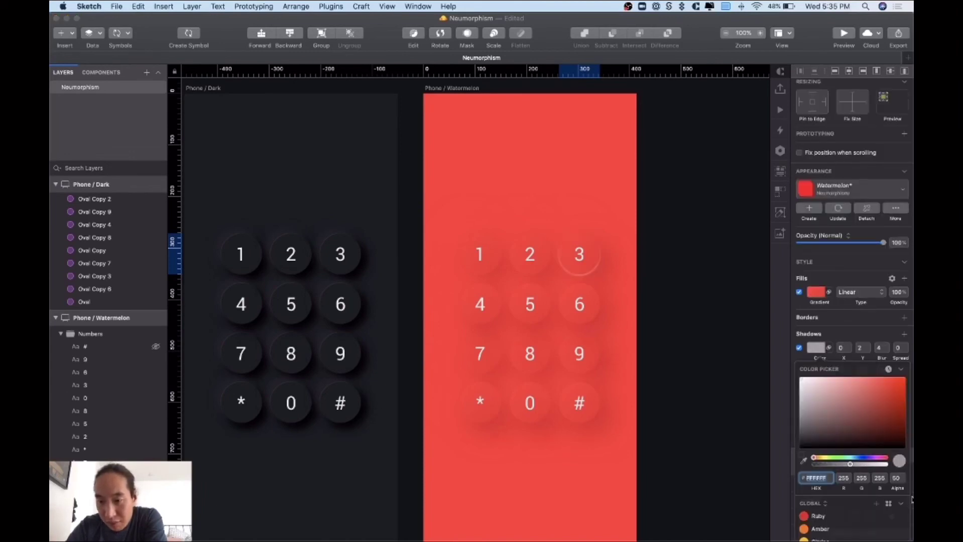
click(896, 478)
key(Return)
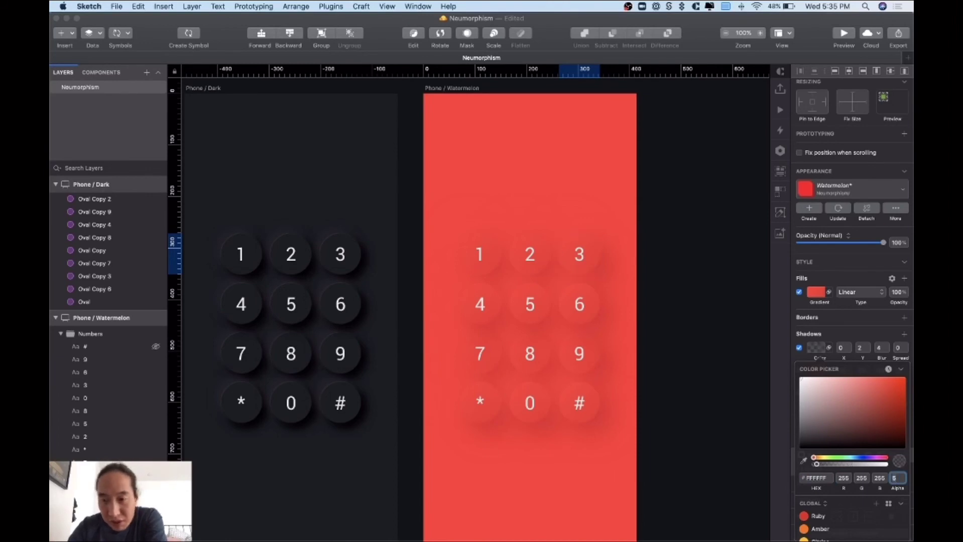
- Set the new white shadow's offset to -1/-1 with a blur of 0
click(844, 349)
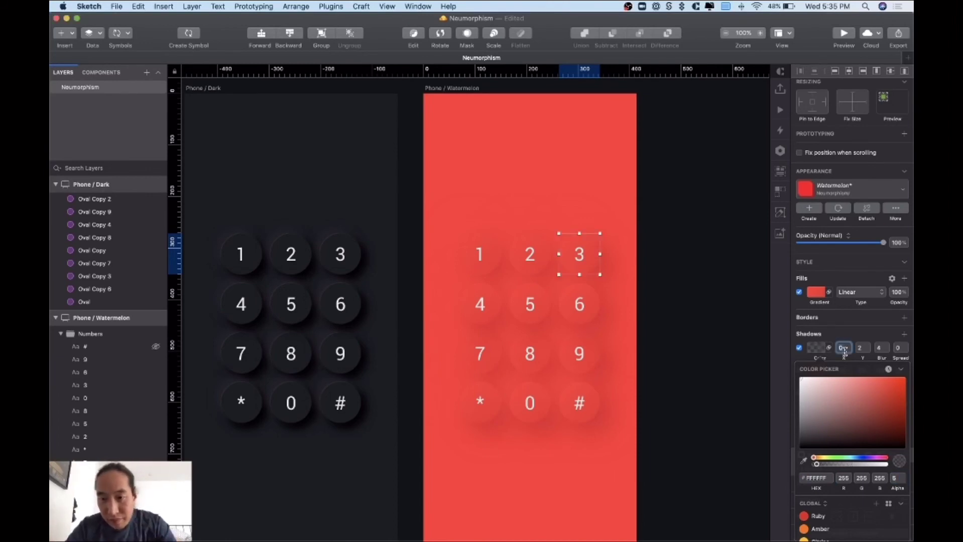
text(-1)
key(Tab)
text(-1)
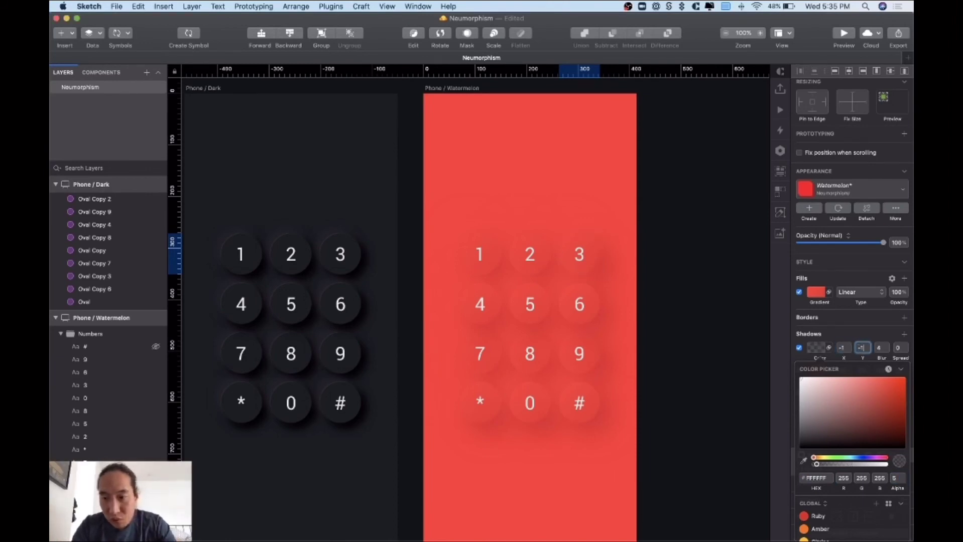
key(Tab)
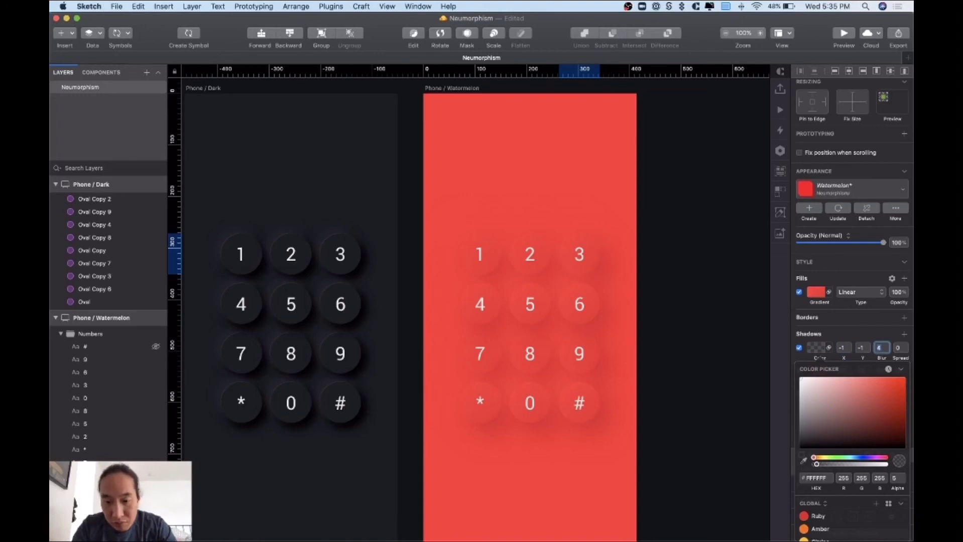
text(0)
key(Return)
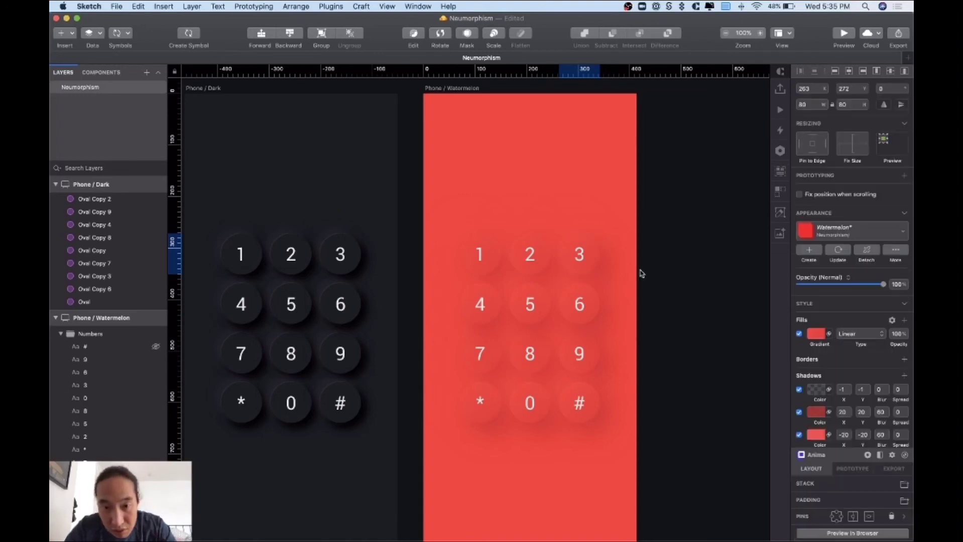
- Compare the first shadow colour of the dark and watermelon 3 buttons
click(344, 255)
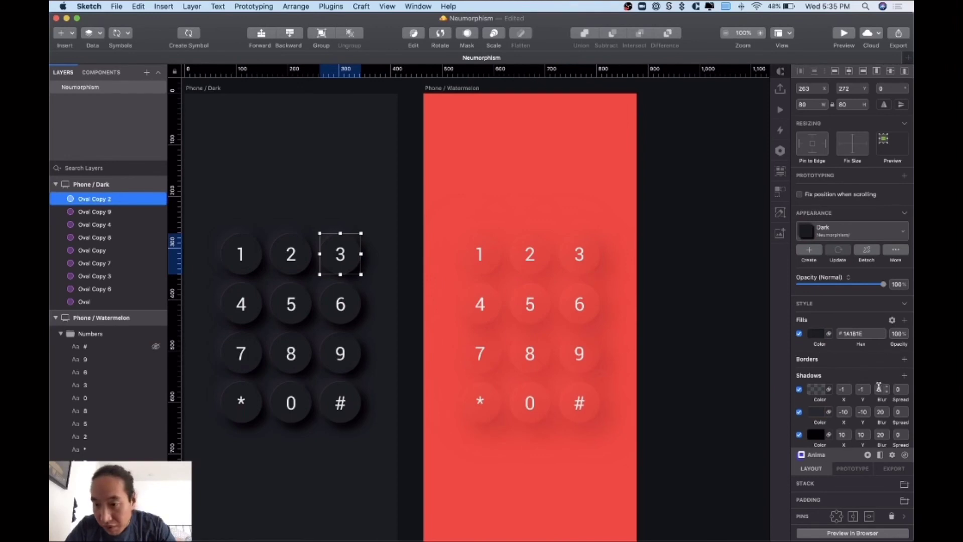
click(652, 301)
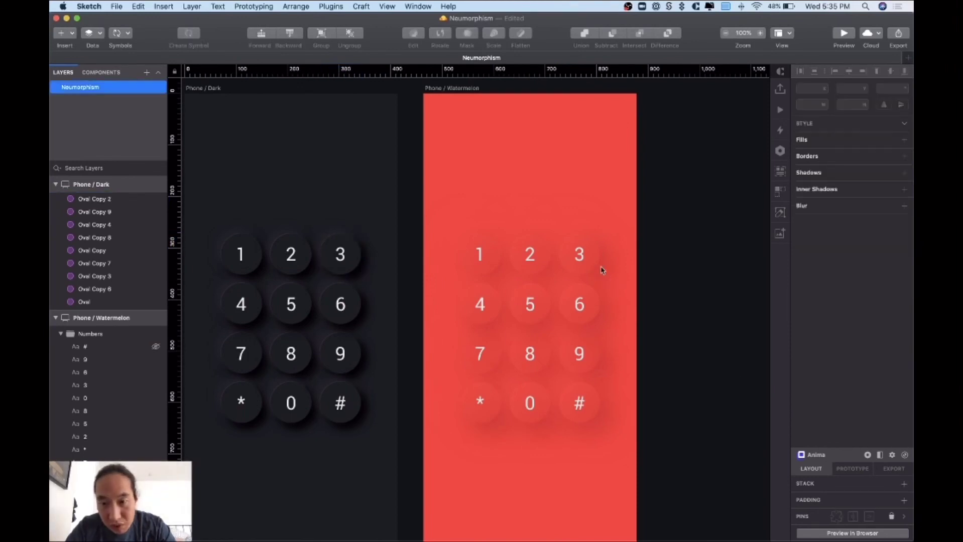
click(593, 257)
click(365, 261)
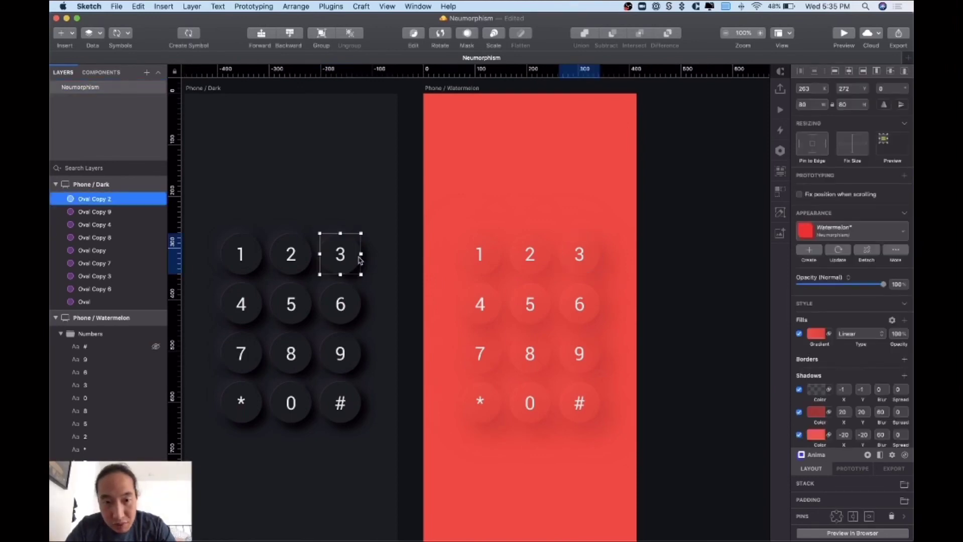
click(812, 392)
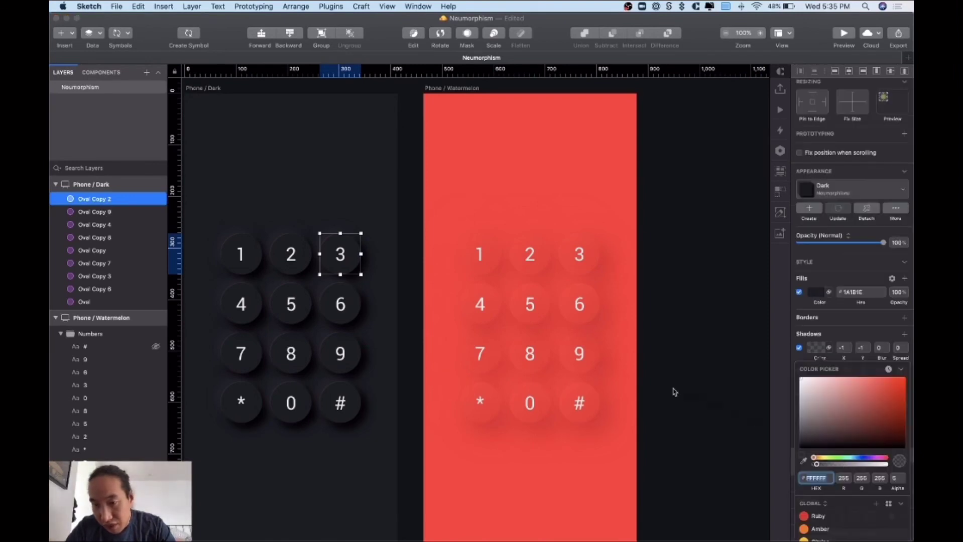
click(625, 308)
click(588, 249)
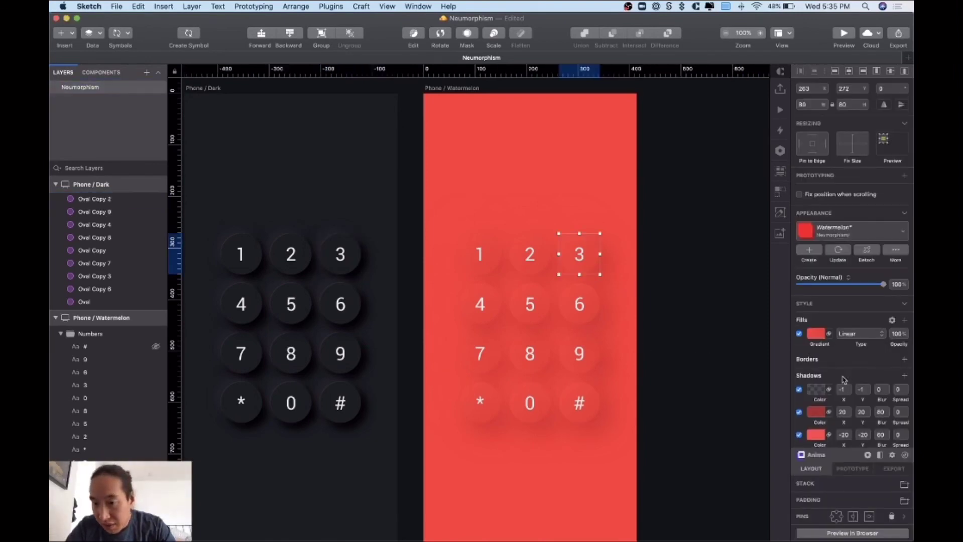
click(828, 390)
click(814, 393)
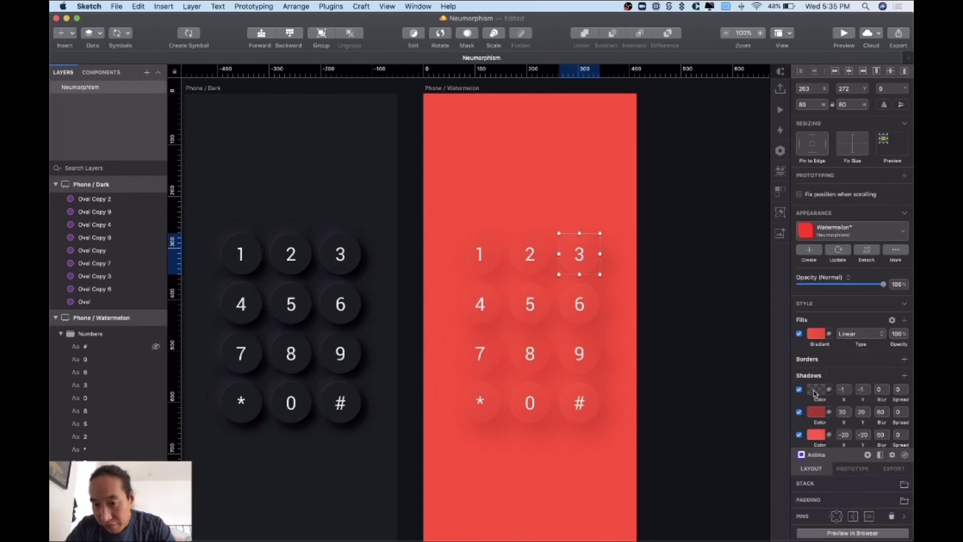
click(814, 393)
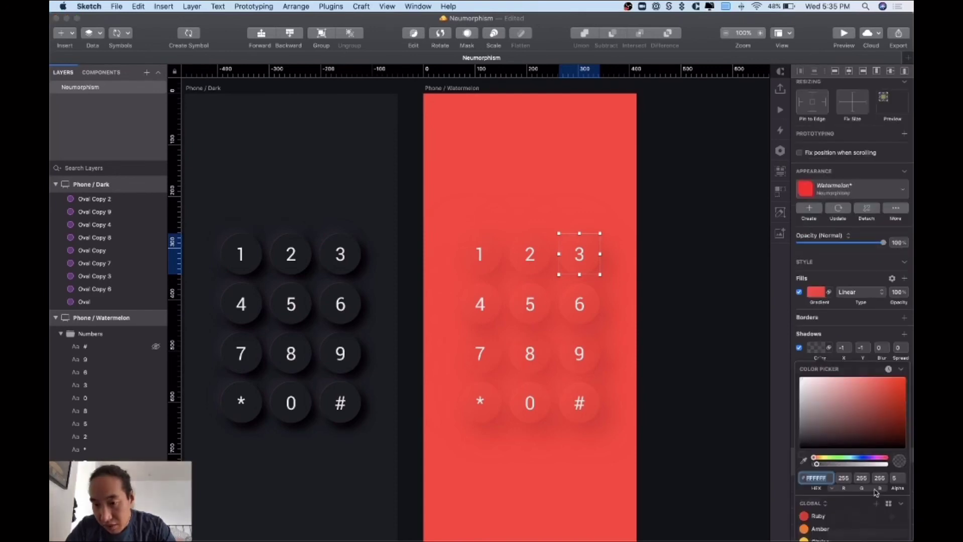
click(639, 361)
- Zoom in to 200% on the watermelon keypad's 3 button
key(super+equal)
scroll(639, 360, right, 2)
scroll(639, 359, right, 3)
scroll(642, 302, up, 1)
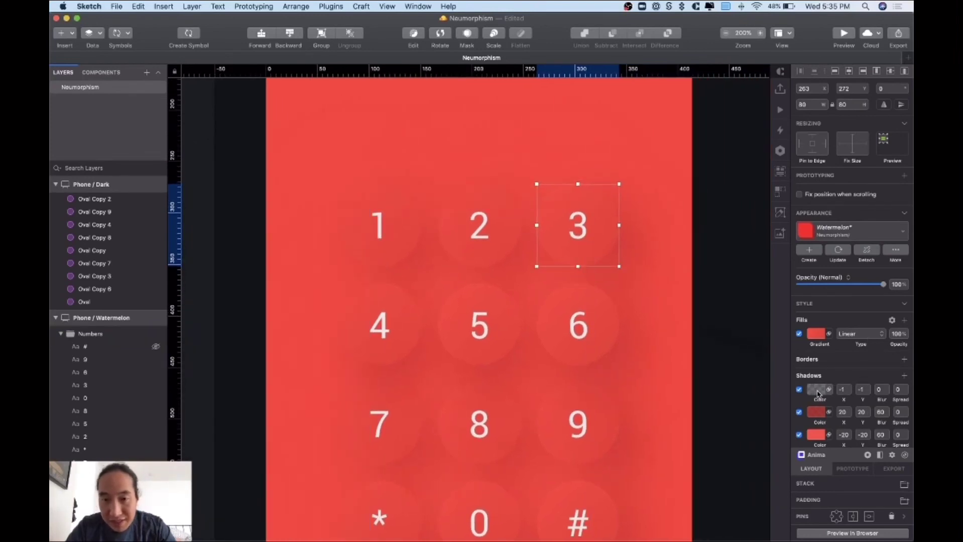
- Set the white highlight shadow's alpha to 10 and update the Watermelon style
click(816, 389)
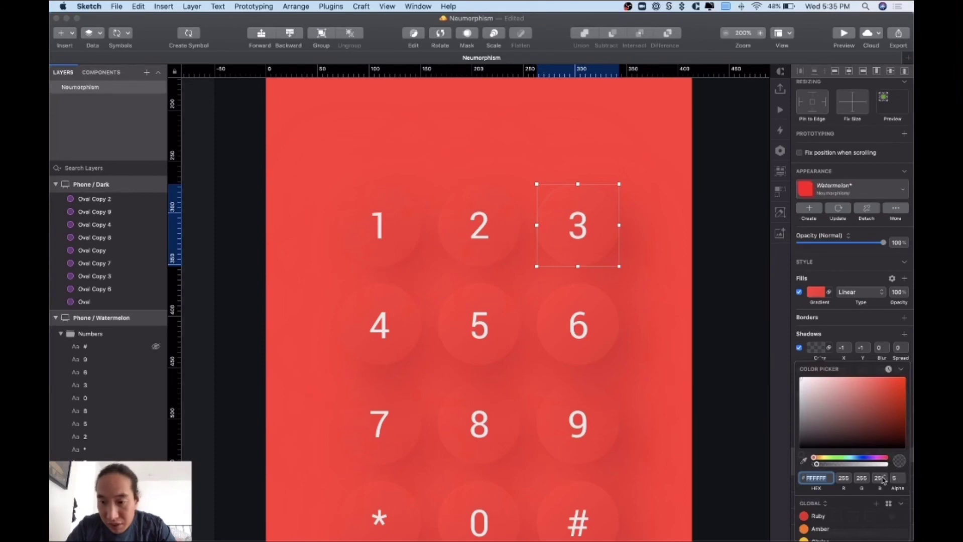
click(898, 478)
text(20)
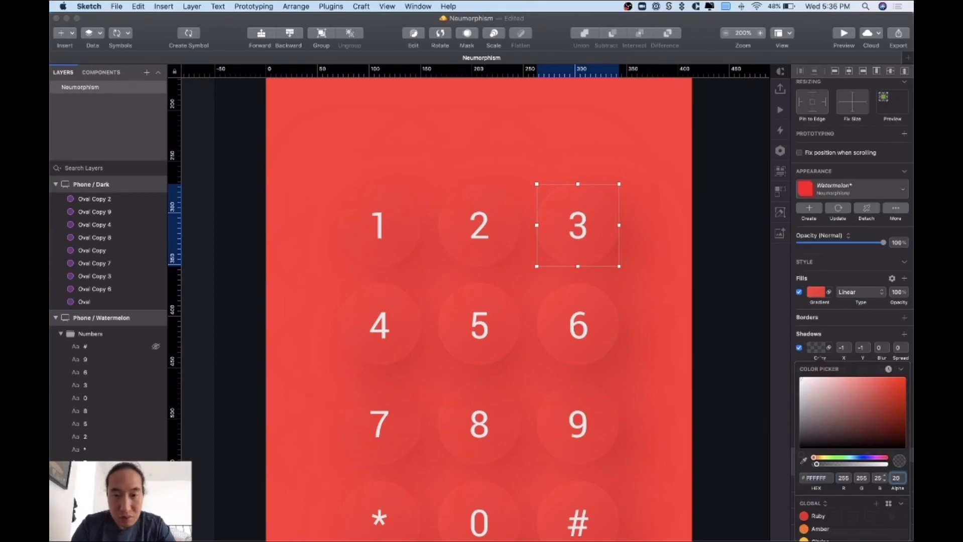
key(Return)
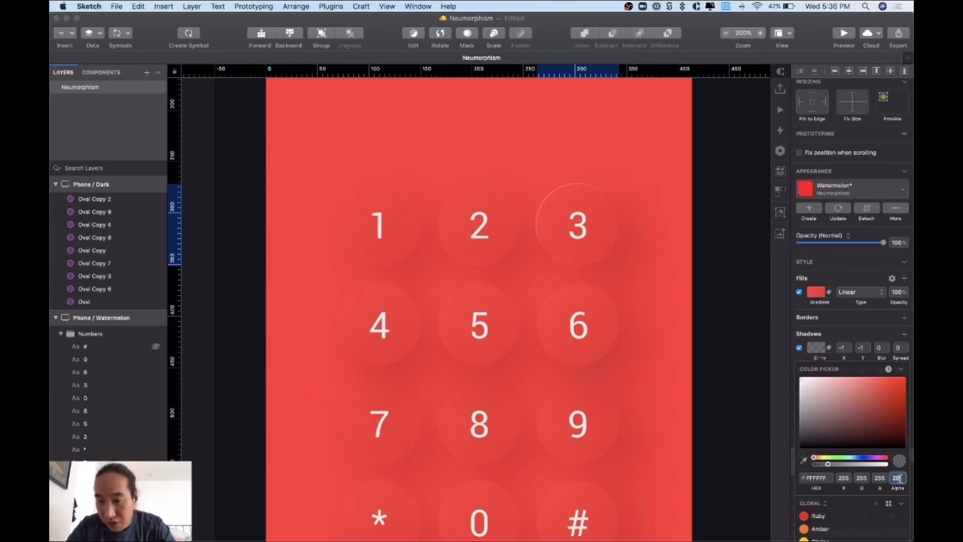
double_click(899, 478)
text(10)
key(Return)
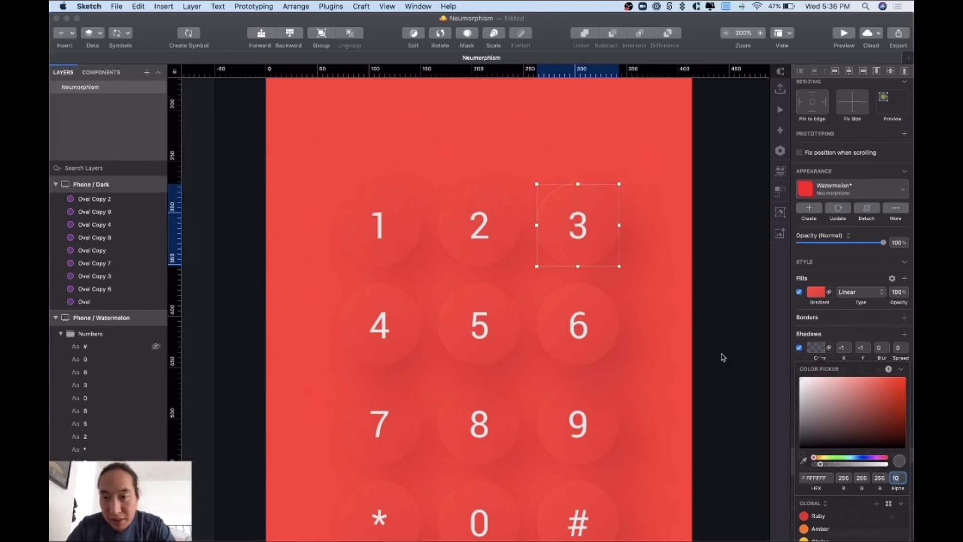
click(843, 210)
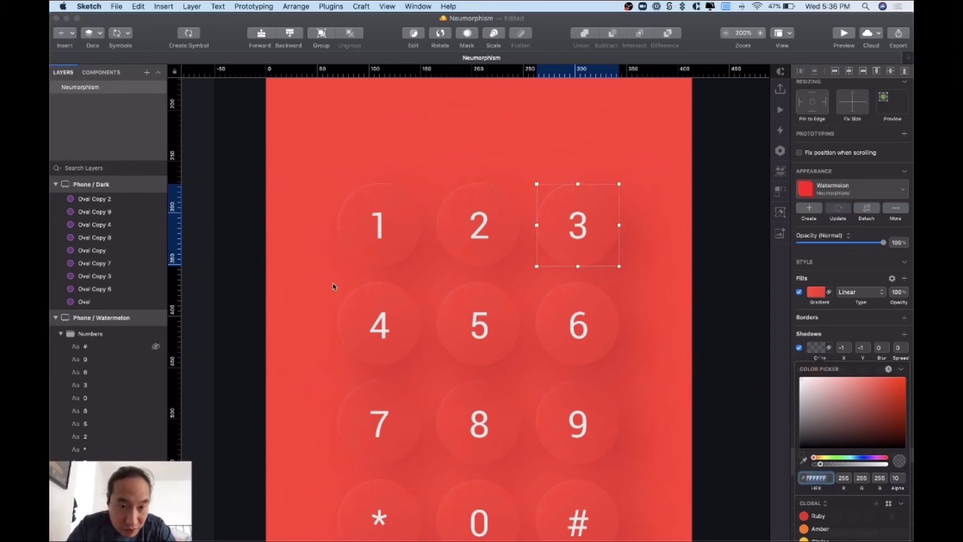
- Return to 100% zoom, close the colour settings and save the document
key(super+0)
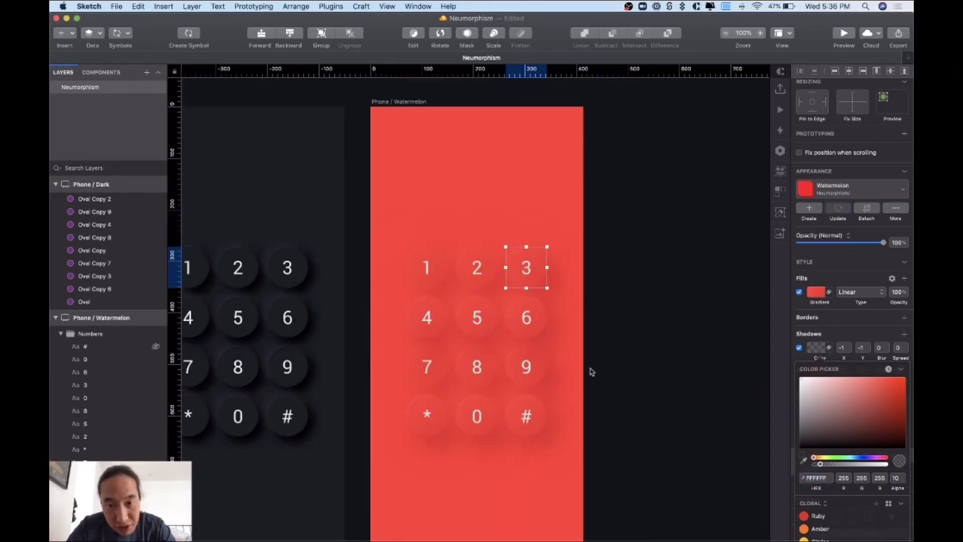
key(Escape)
key(super+s)
click(627, 367)
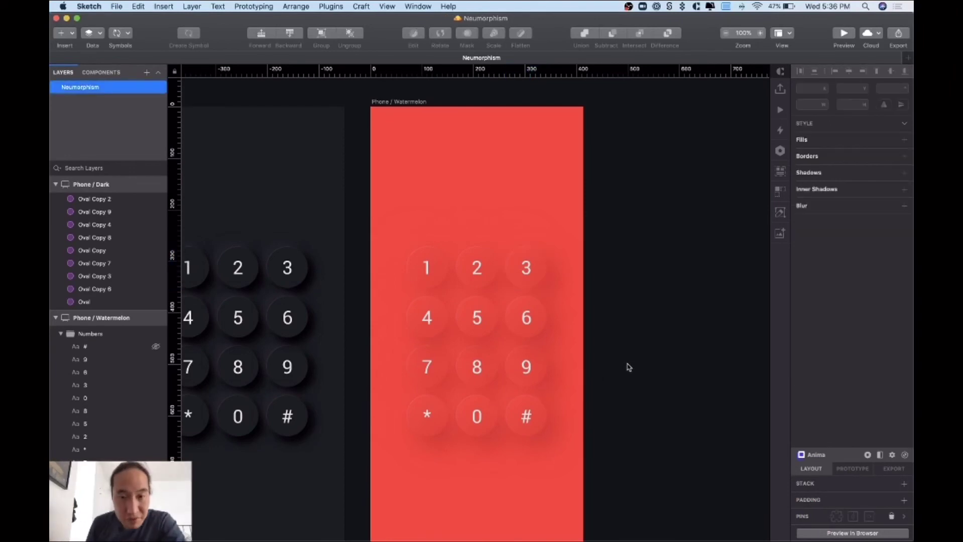
scroll(628, 367, left, 5)
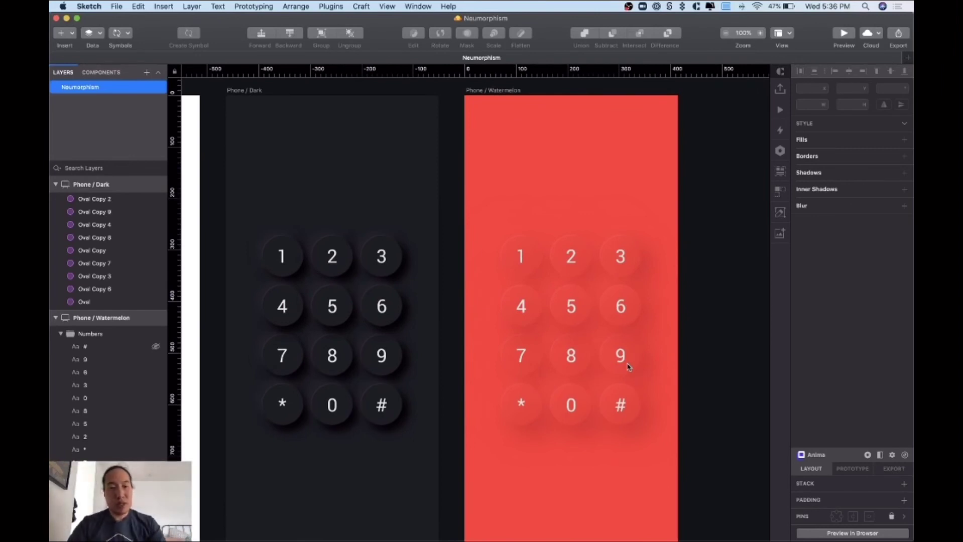
key(super+Tab)
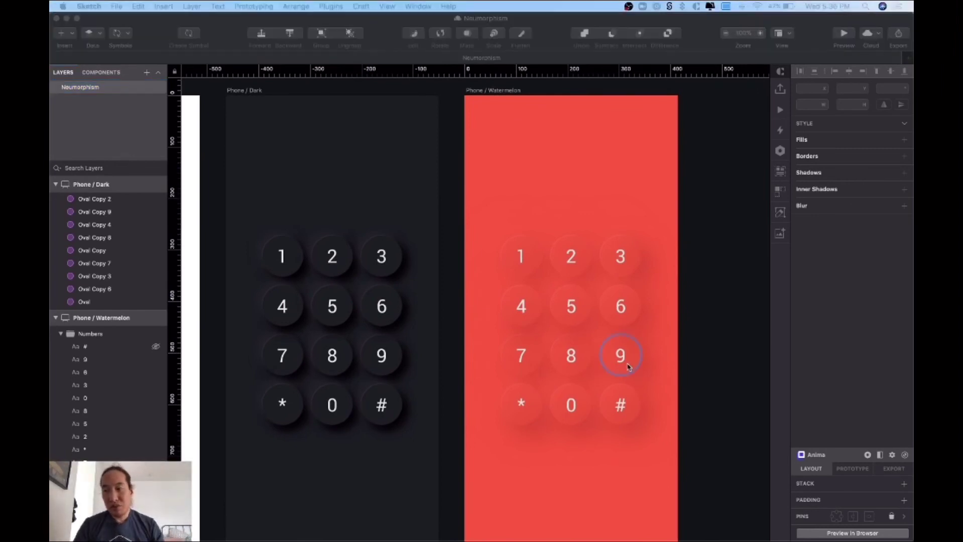
click(667, 372)
scroll(667, 373, left, 10)
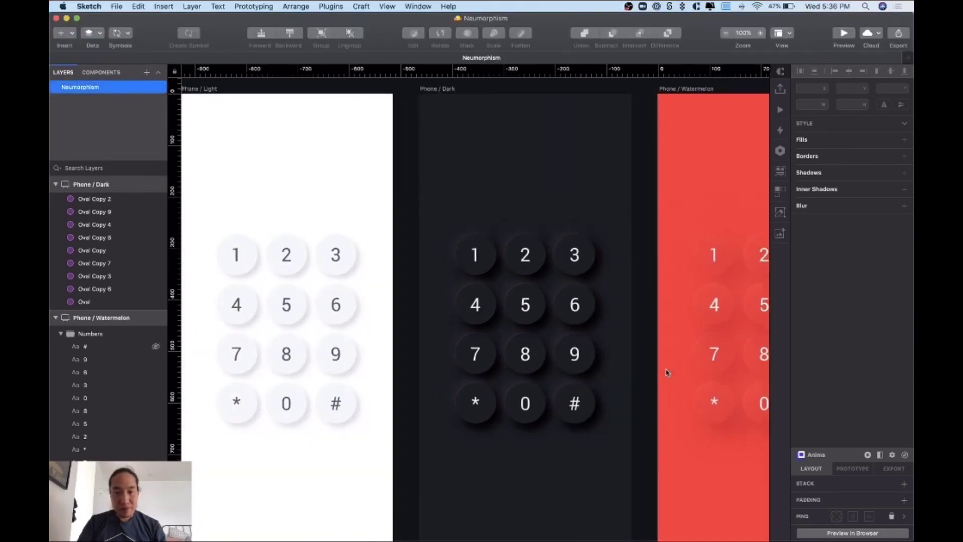
scroll(667, 373, left, 18)
scroll(666, 373, left, 20)
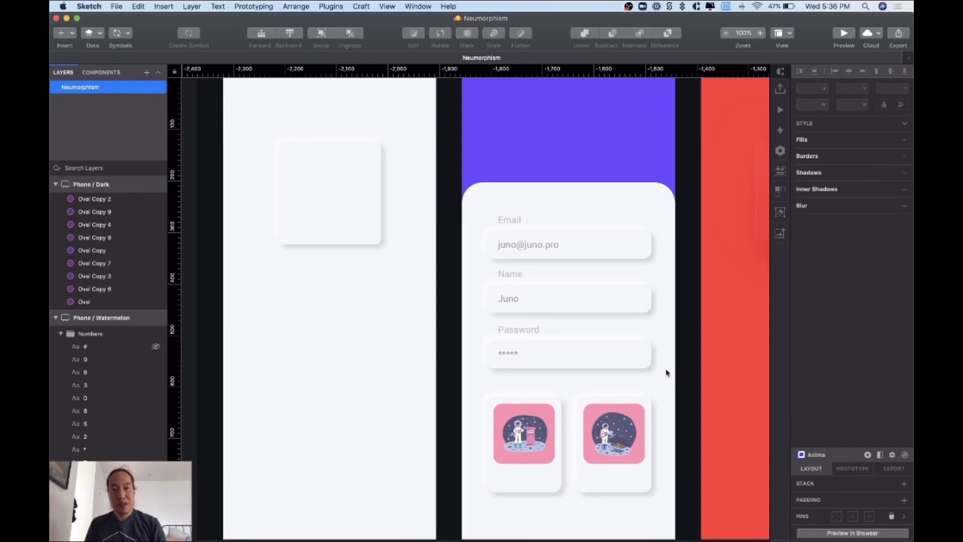
scroll(666, 373, right, 20)
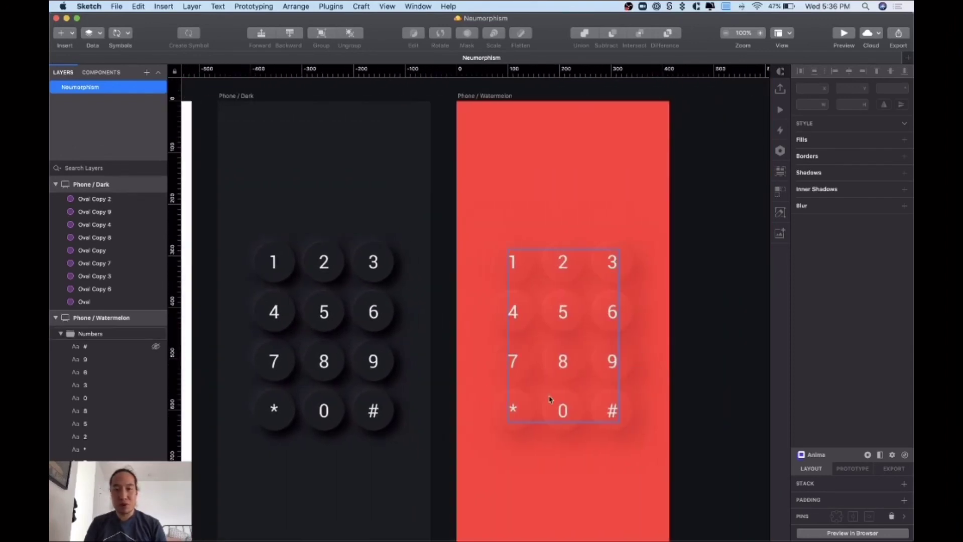
scroll(554, 398, left, 5)
scroll(557, 478, down, 5)
scroll(556, 478, left, 2)
scroll(557, 479, down, 1)
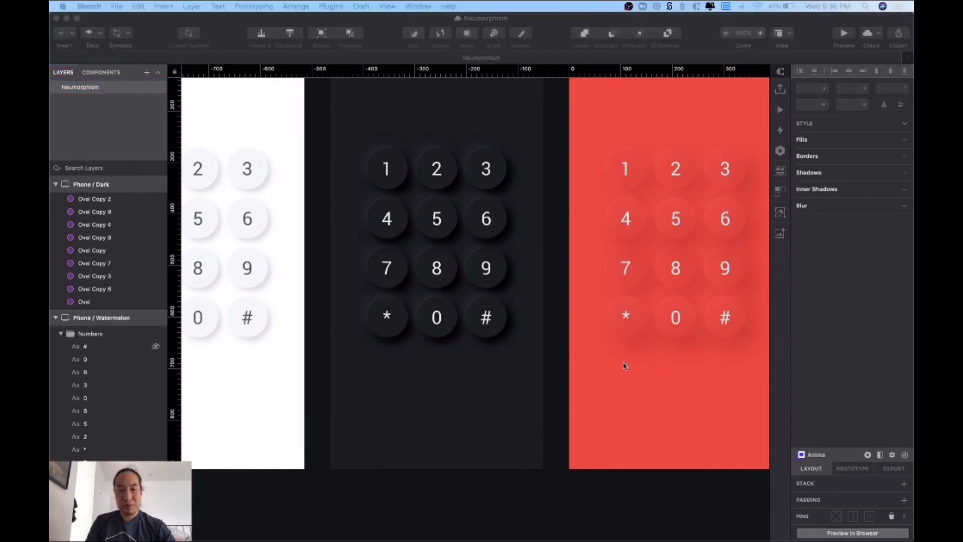
- In Neumorphism.io, try the shape options and settle on concave for the #ff3031 preview
key(super+Tab)
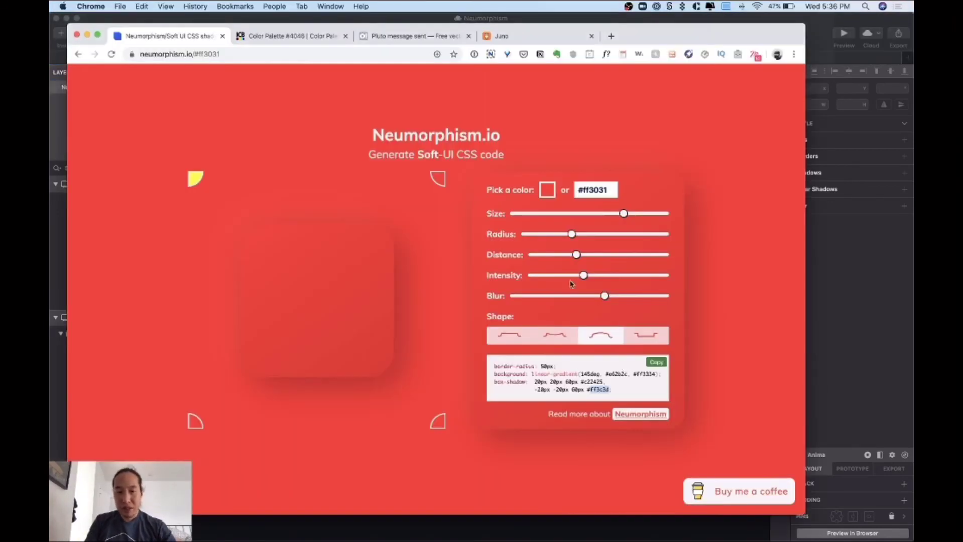
click(568, 340)
click(589, 342)
click(557, 342)
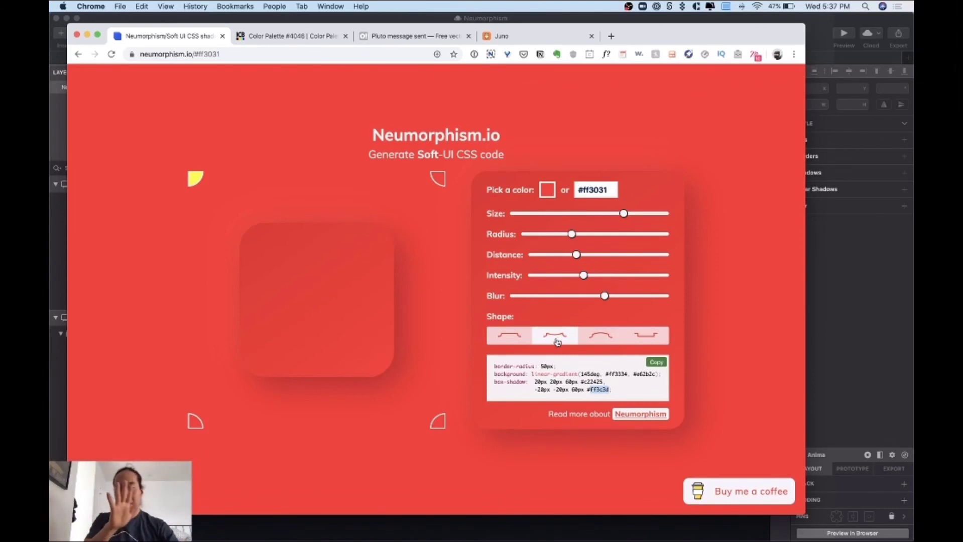
- Return to Sketch and pan across the keypad artboards
key(super+Tab)
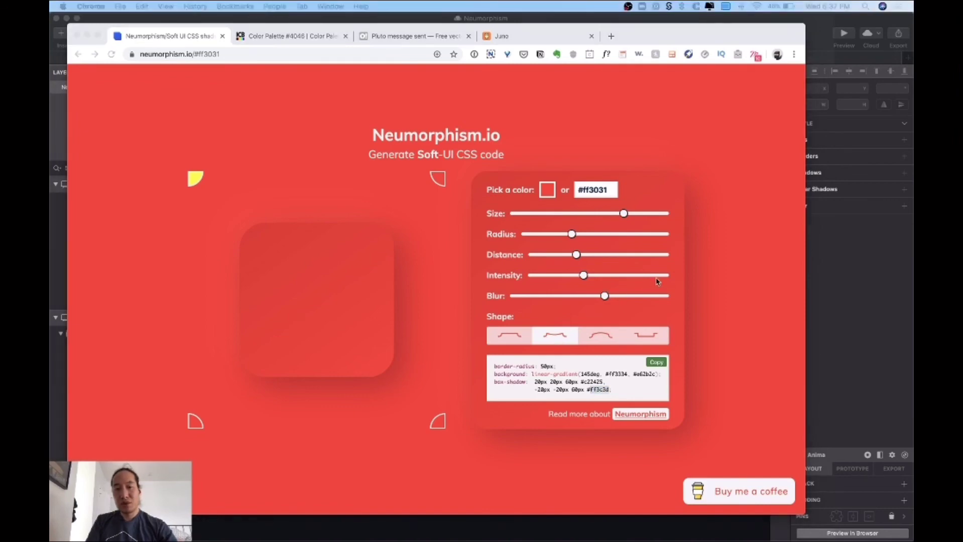
key(super+Tab)
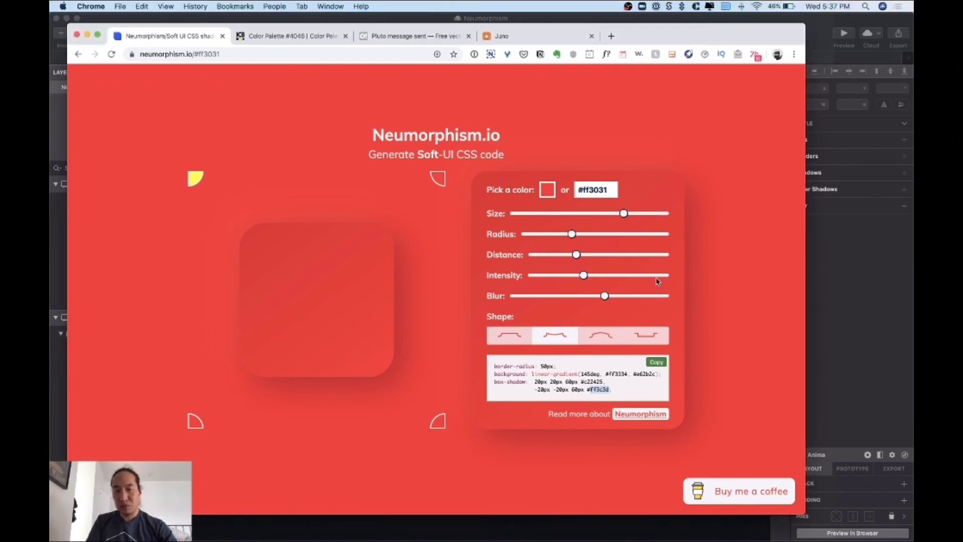
click(856, 240)
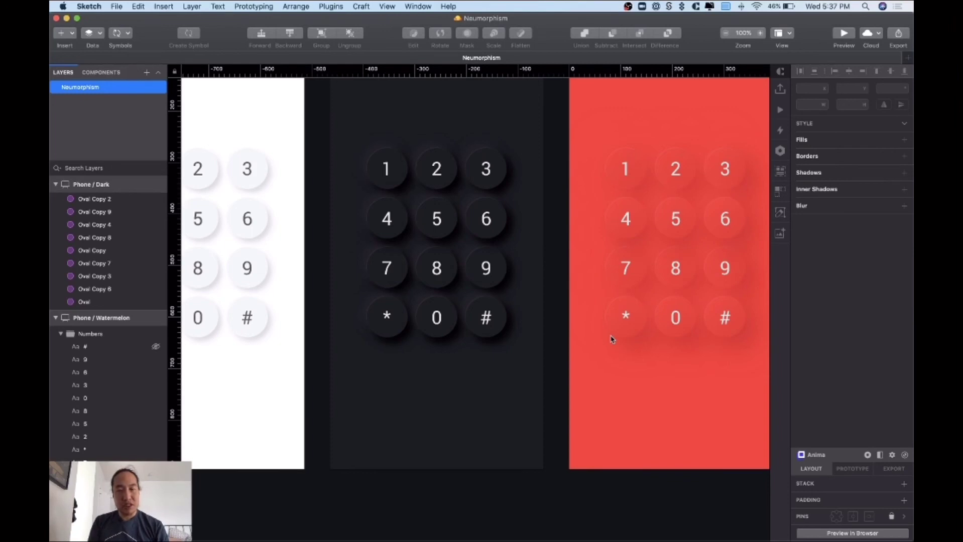
scroll(602, 394, right, 10)
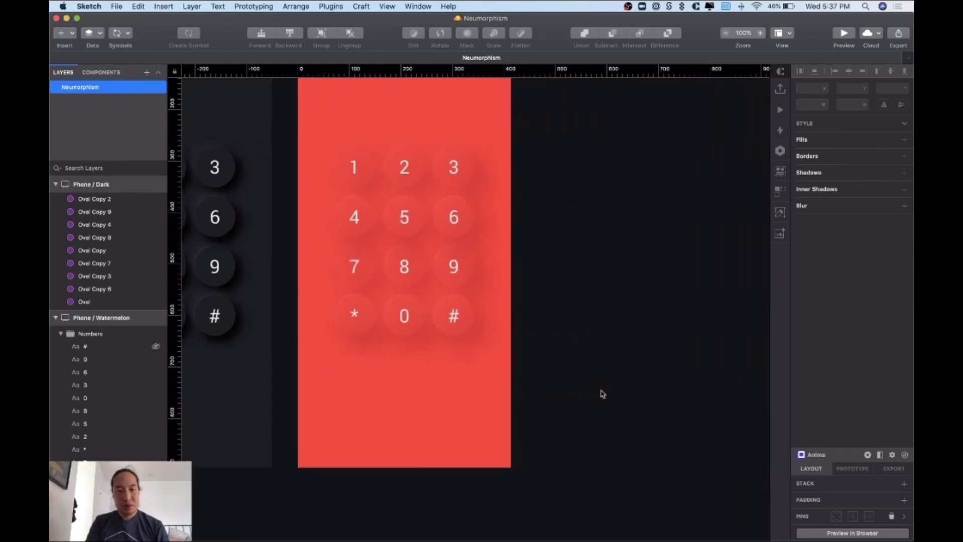
scroll(603, 394, left, 8)
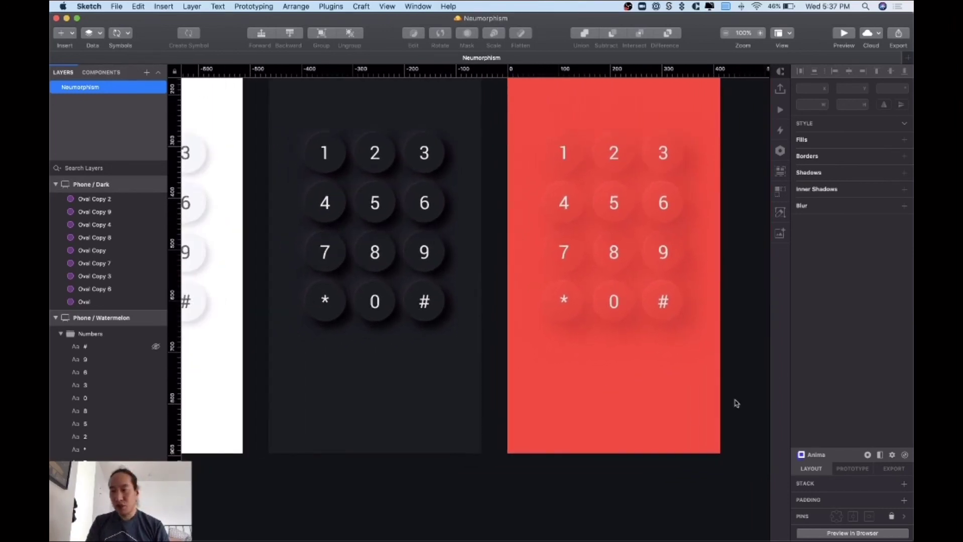